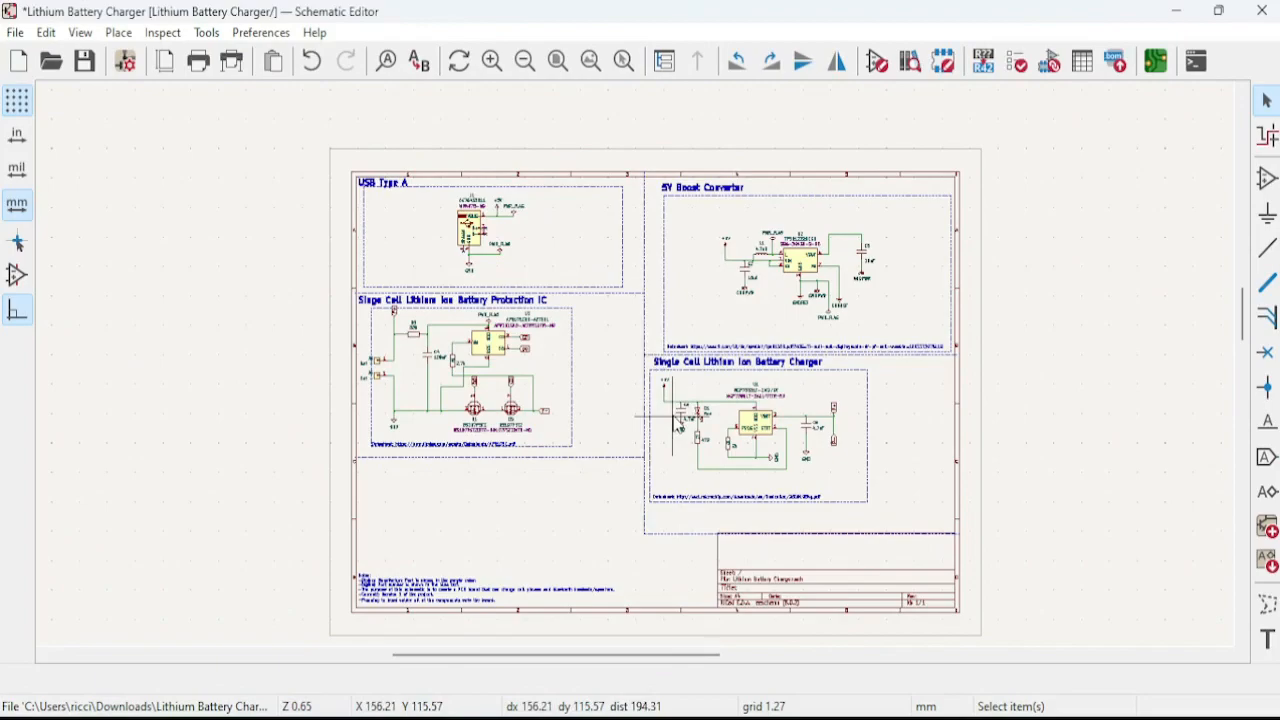
Examine the USB Type A section, including connector J1 and its +5V, GND, PWR_FLAG and no-connect pins.
middle_drag(686, 391, 628, 385)
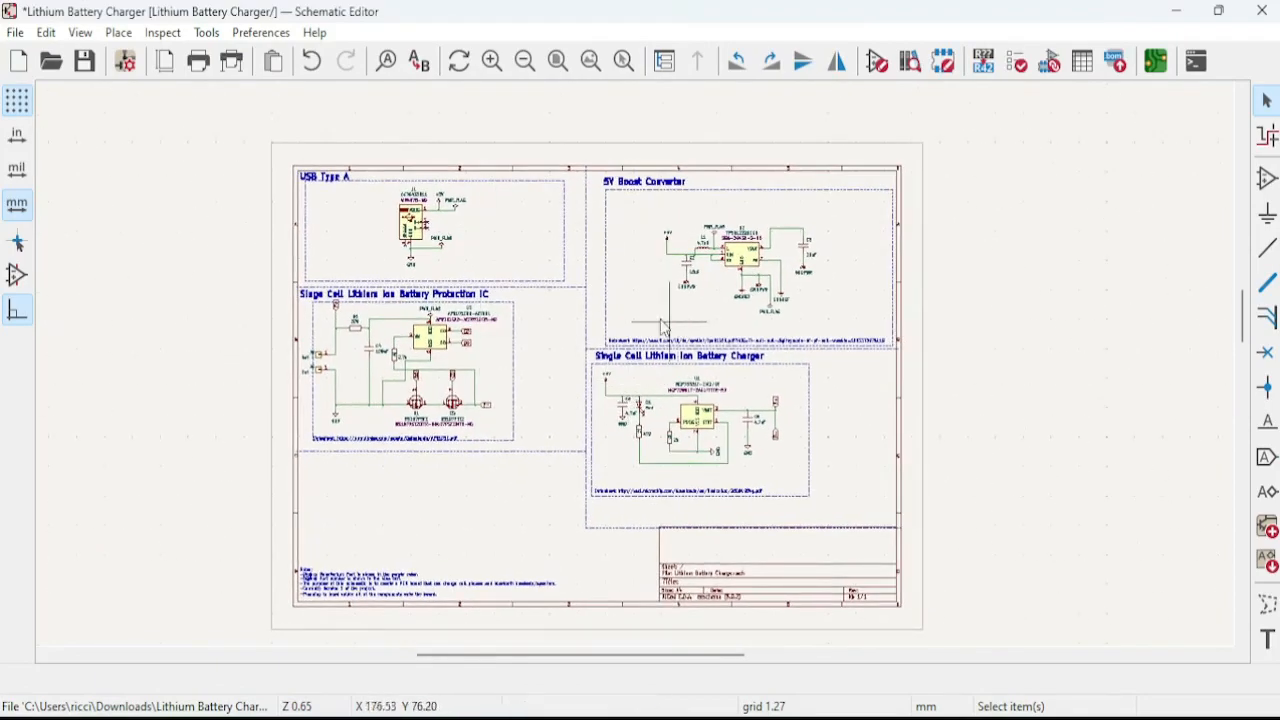
scroll(678, 330, up, 2)
scroll(726, 478, up, 2)
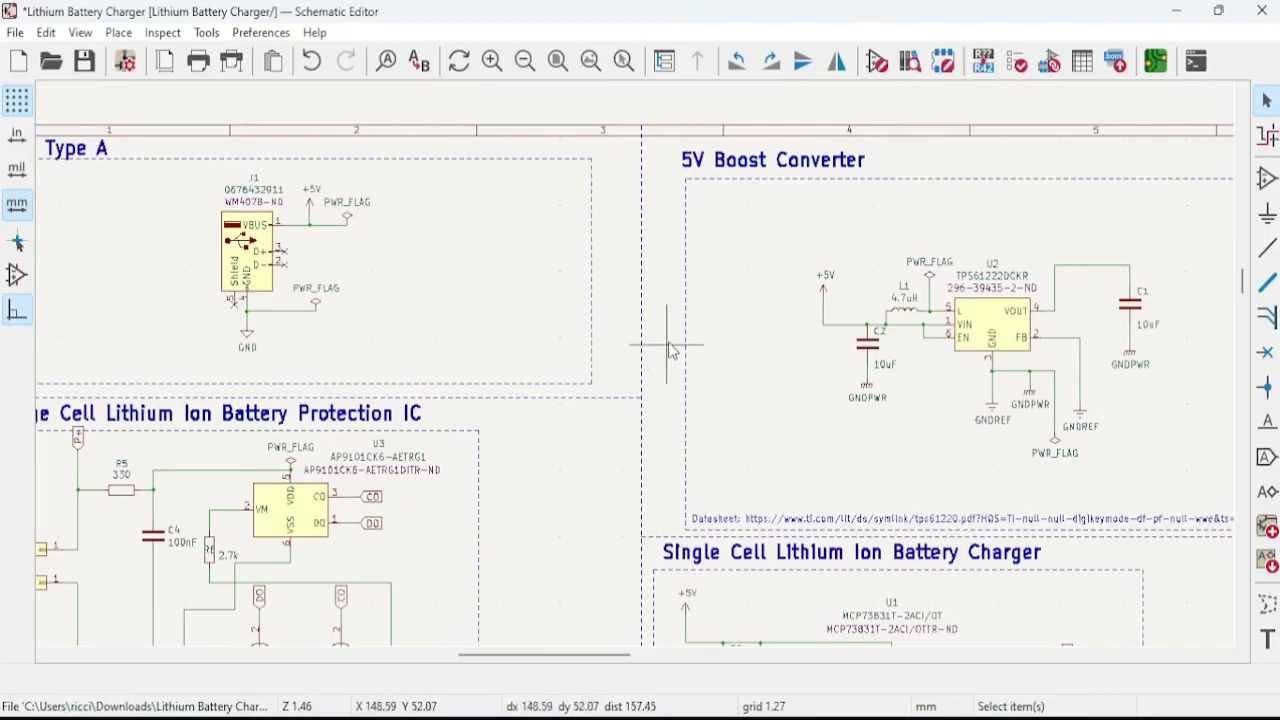
middle_drag(666, 366, 779, 373)
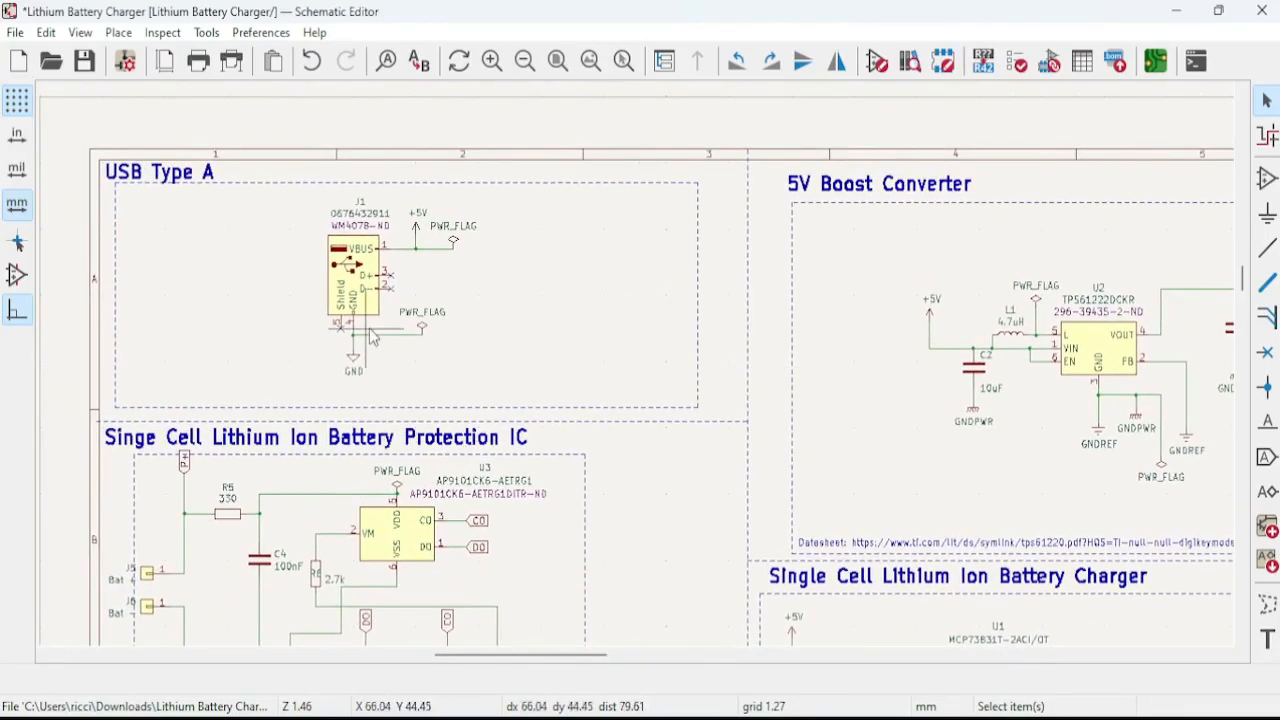
middle_drag(841, 382, 856, 442)
scroll(380, 345, up, 2)
scroll(638, 373, down, 1)
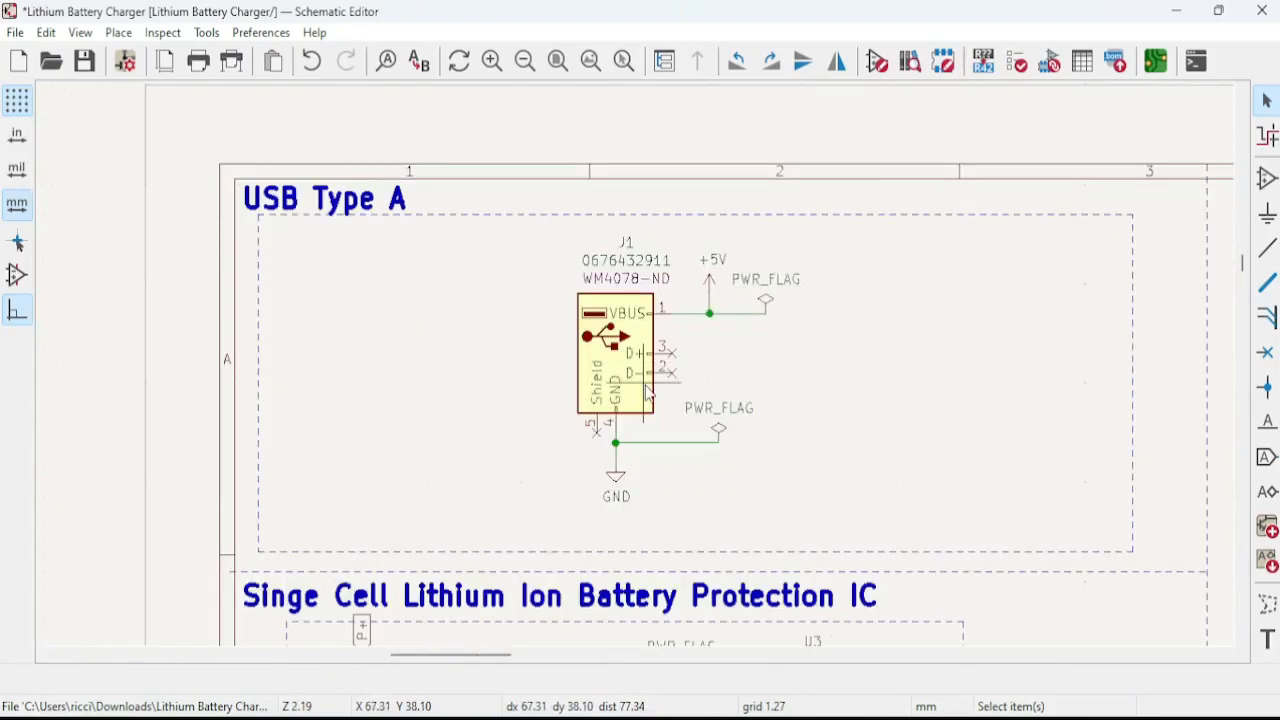
scroll(638, 373, up, 1)
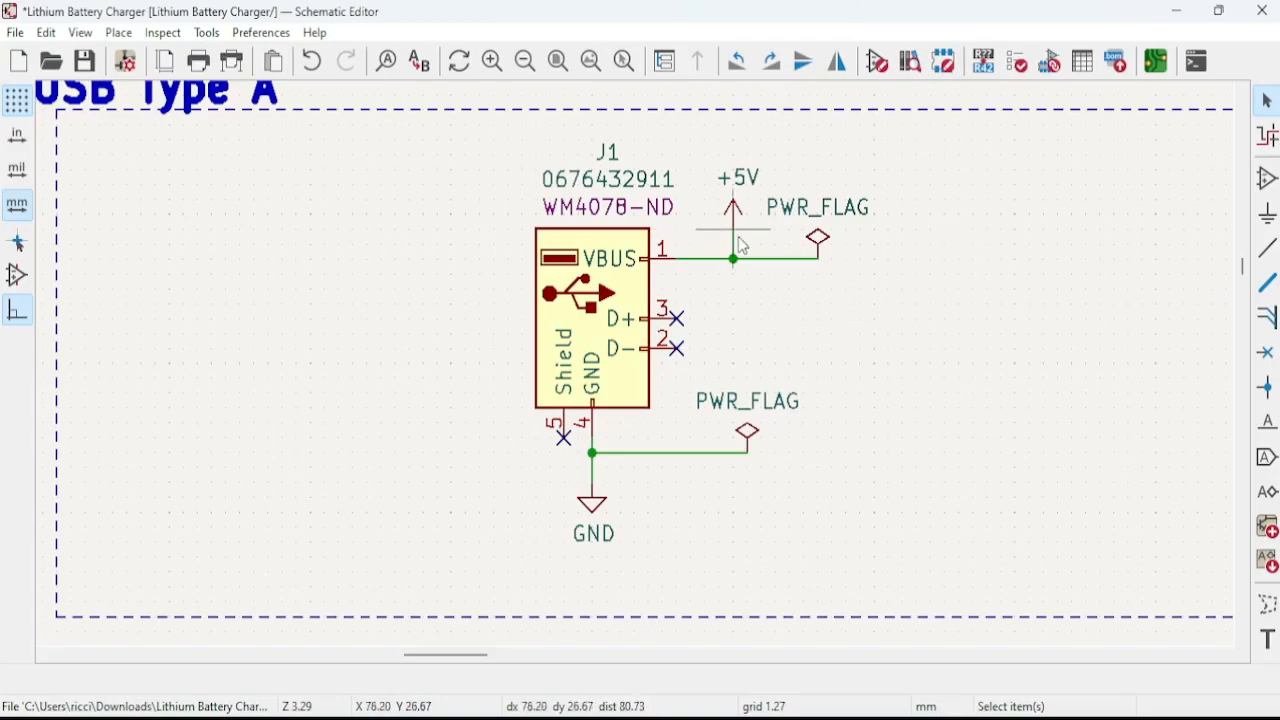
scroll(926, 306, down, 2)
middle_drag(521, 383, 706, 378)
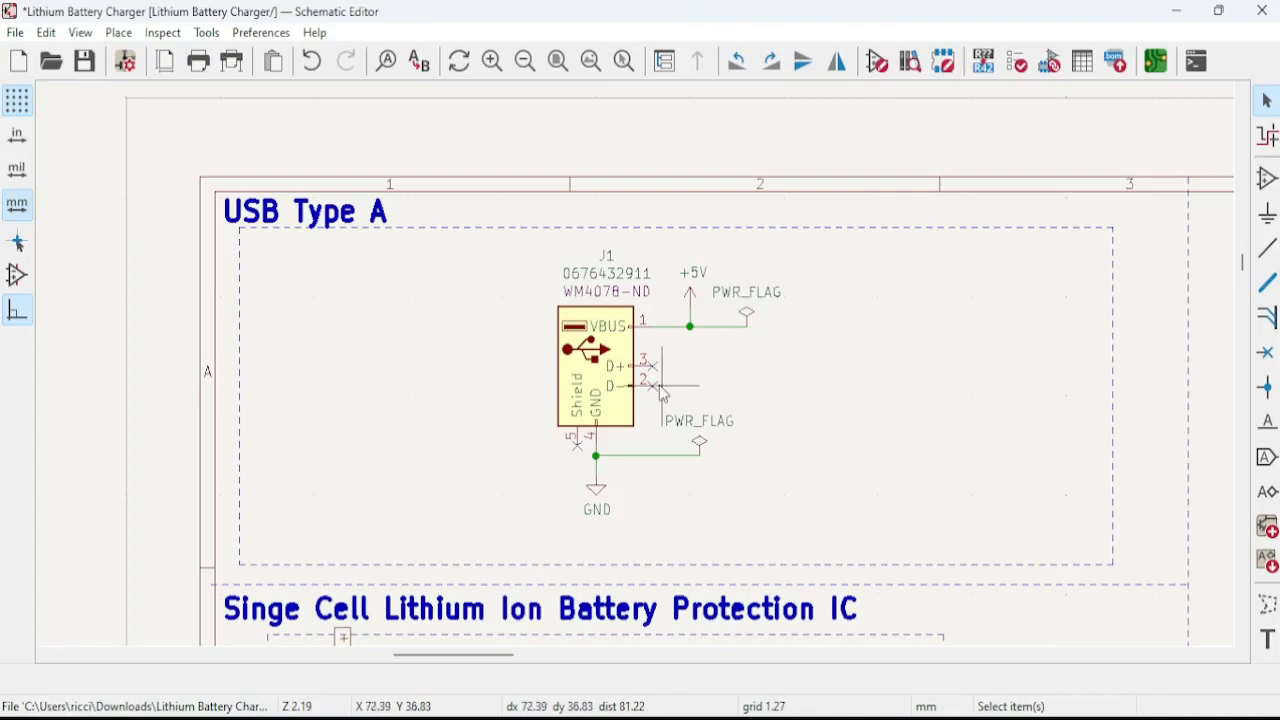
middle_drag(886, 434, 786, 414)
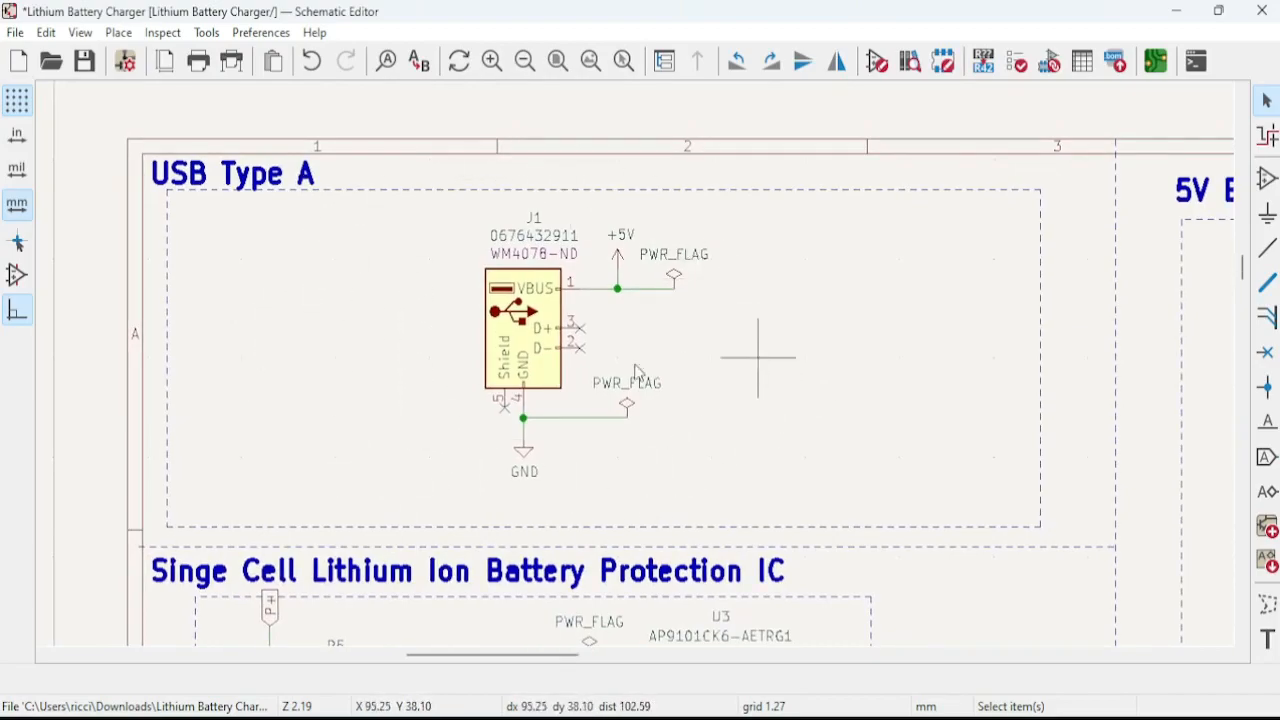
scroll(745, 385, down, 2)
middle_drag(736, 397, 560, 348)
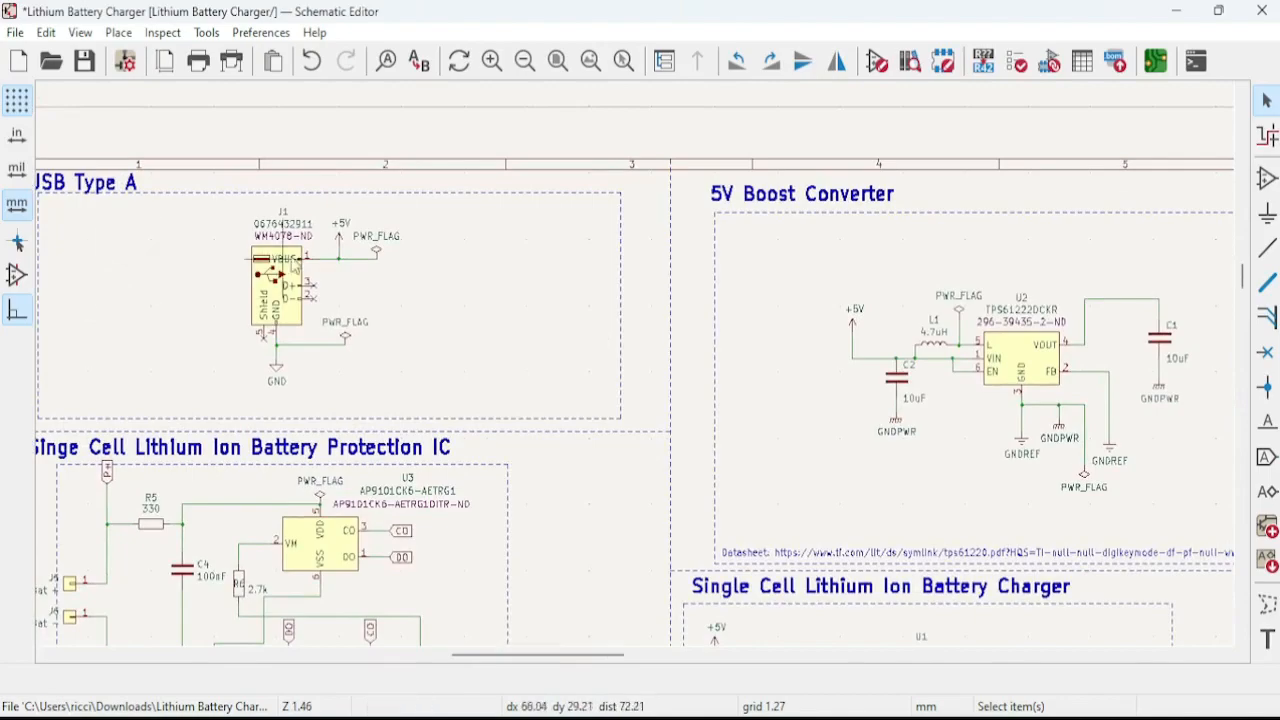
middle_drag(759, 305, 784, 379)
scroll(214, 300, up, 2)
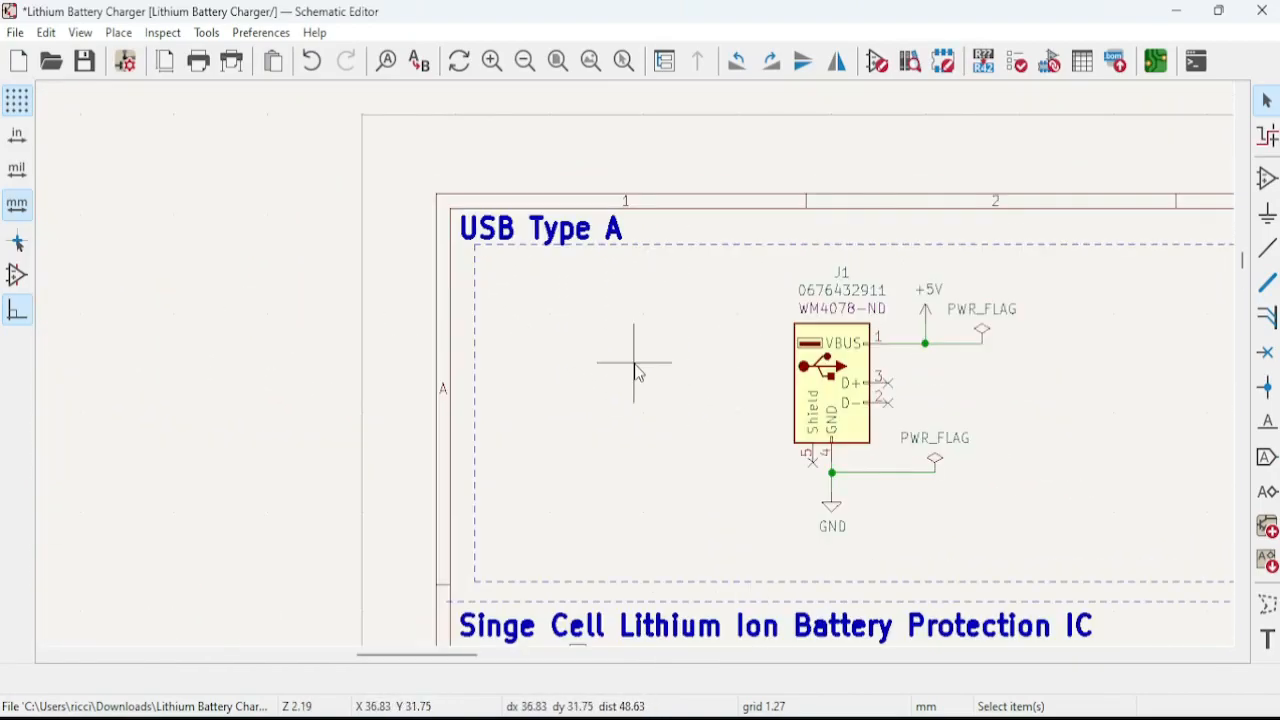
middle_drag(920, 405, 655, 333)
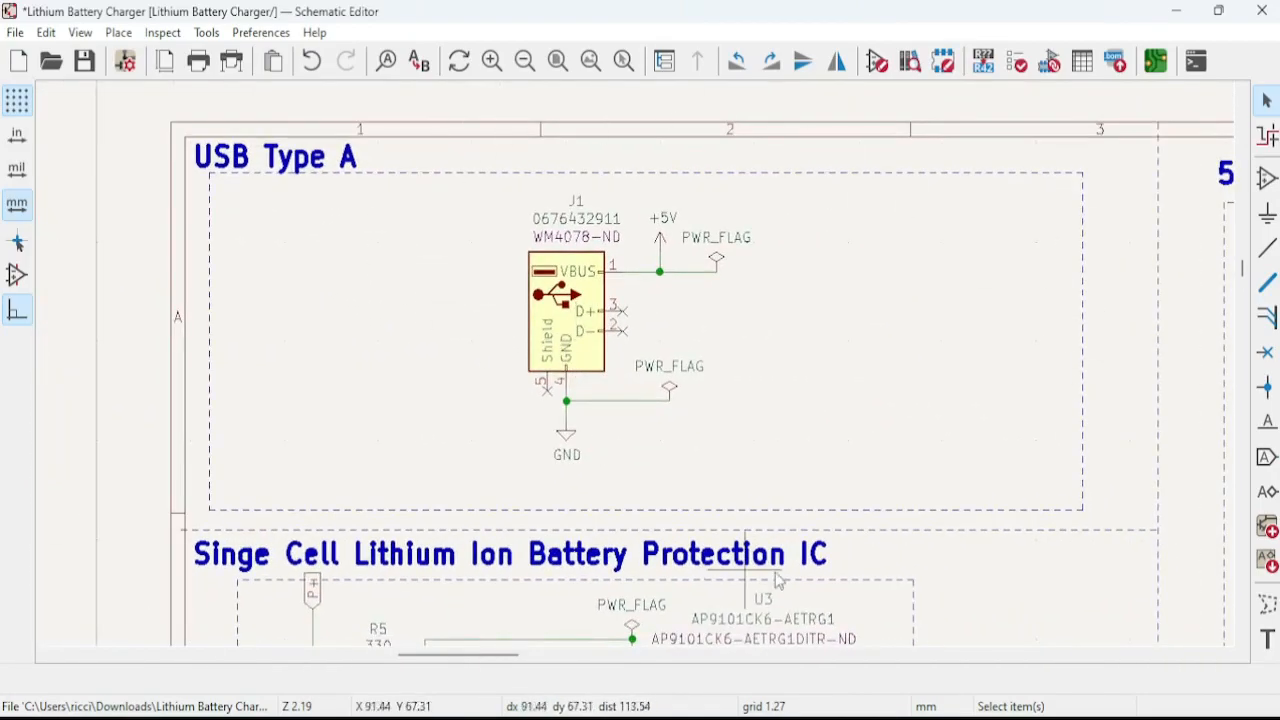
scroll(866, 423, down, 2)
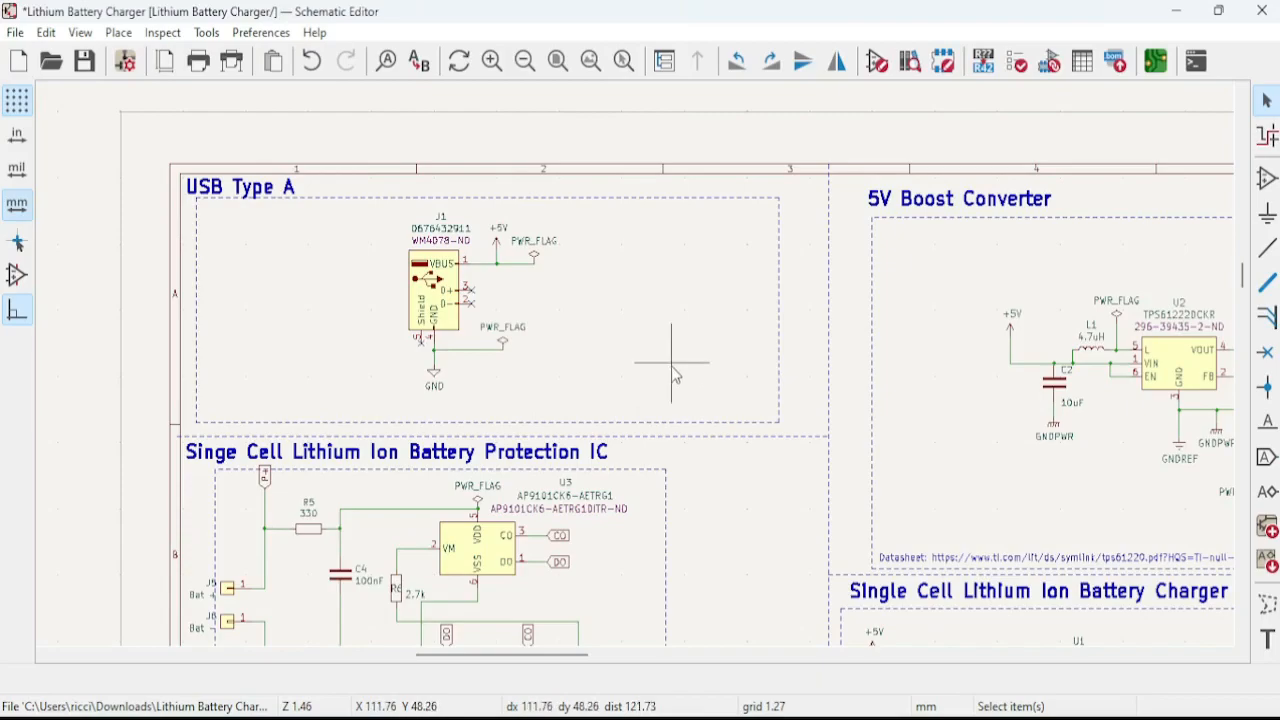
middle_drag(674, 357, 503, 297)
middle_drag(351, 207, 474, 329)
Inspect the symbol properties of U2 in the 5V Boost Converter section and close them without changes.
middle_drag(1043, 369, 458, 297)
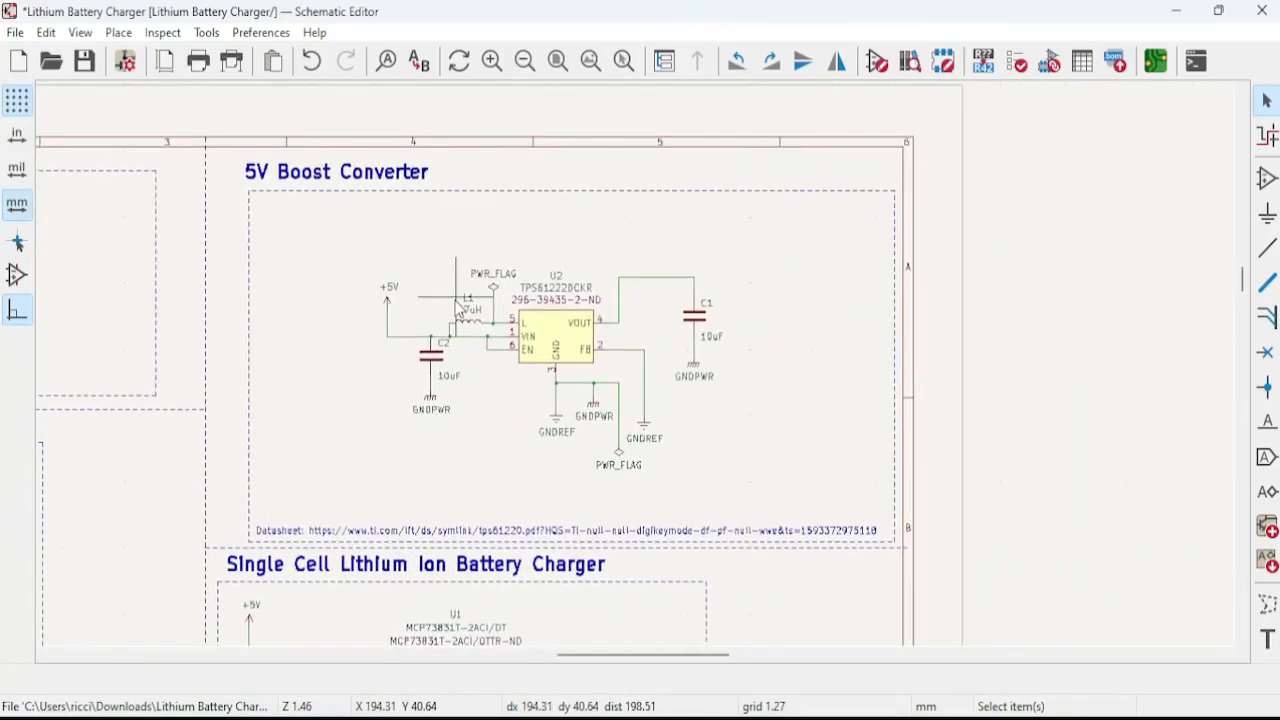
scroll(520, 382, up, 1)
middle_drag(757, 284, 705, 291)
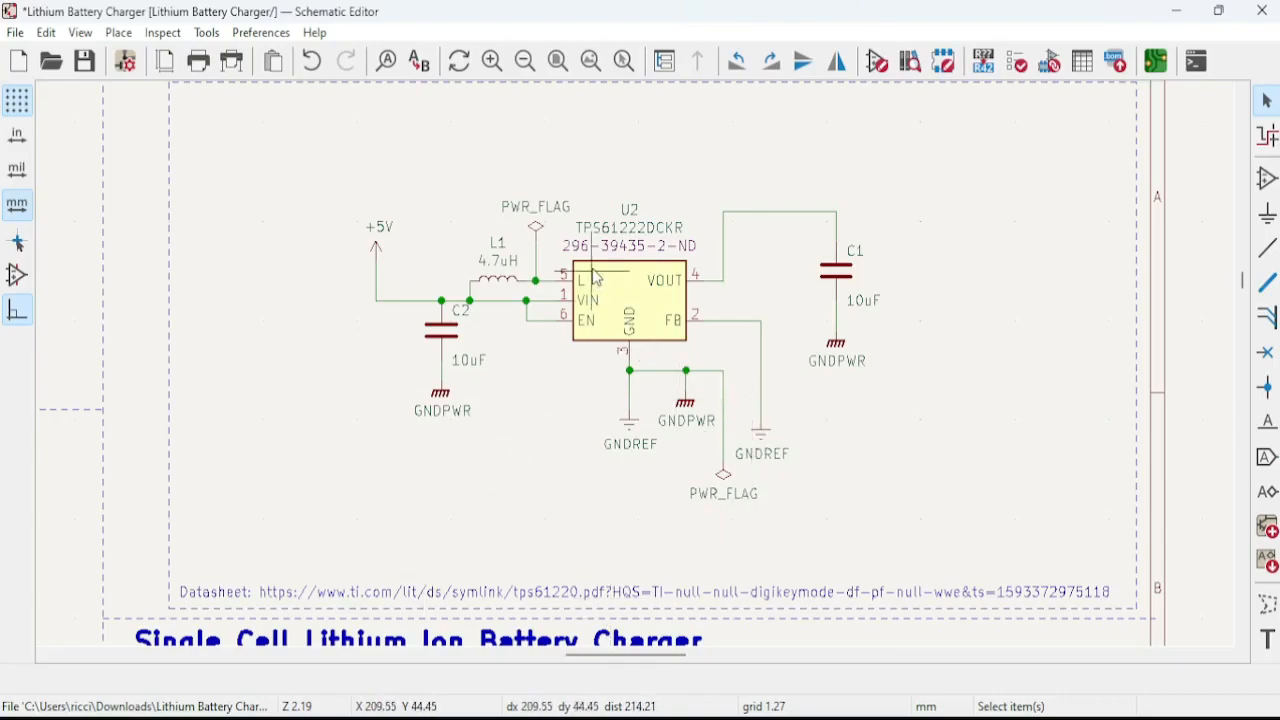
double_click(621, 287)
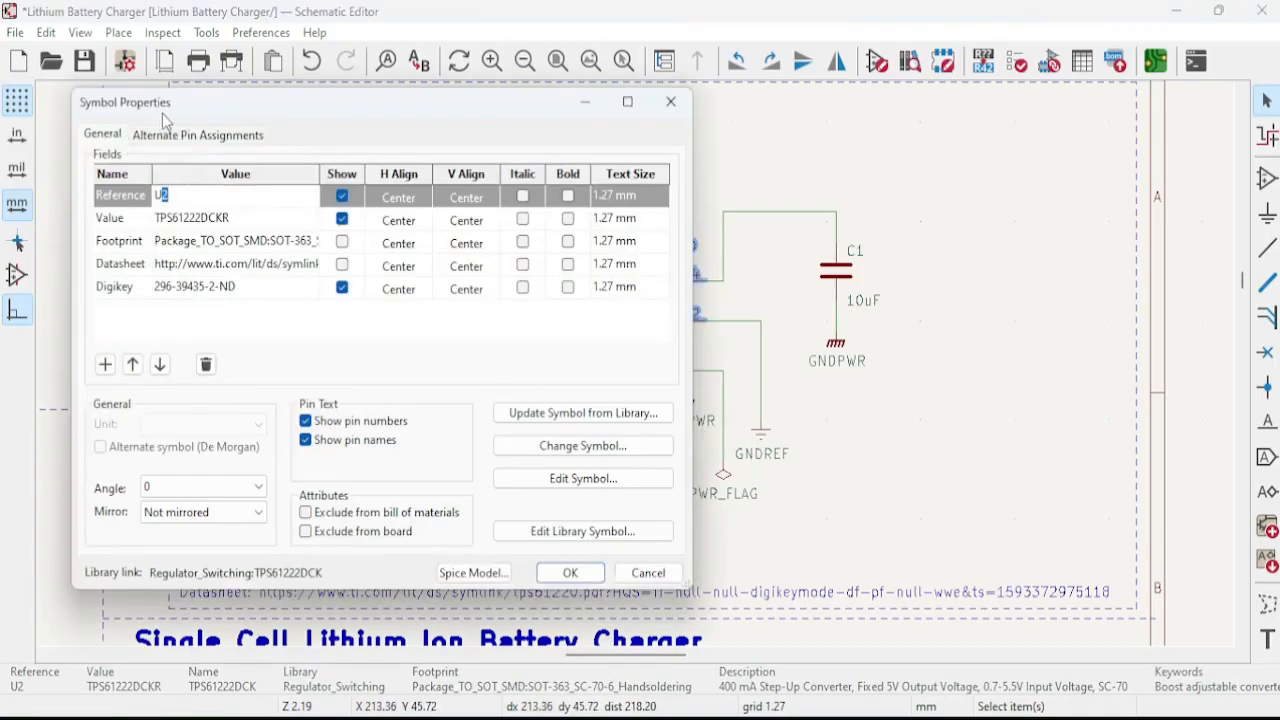
click(671, 103)
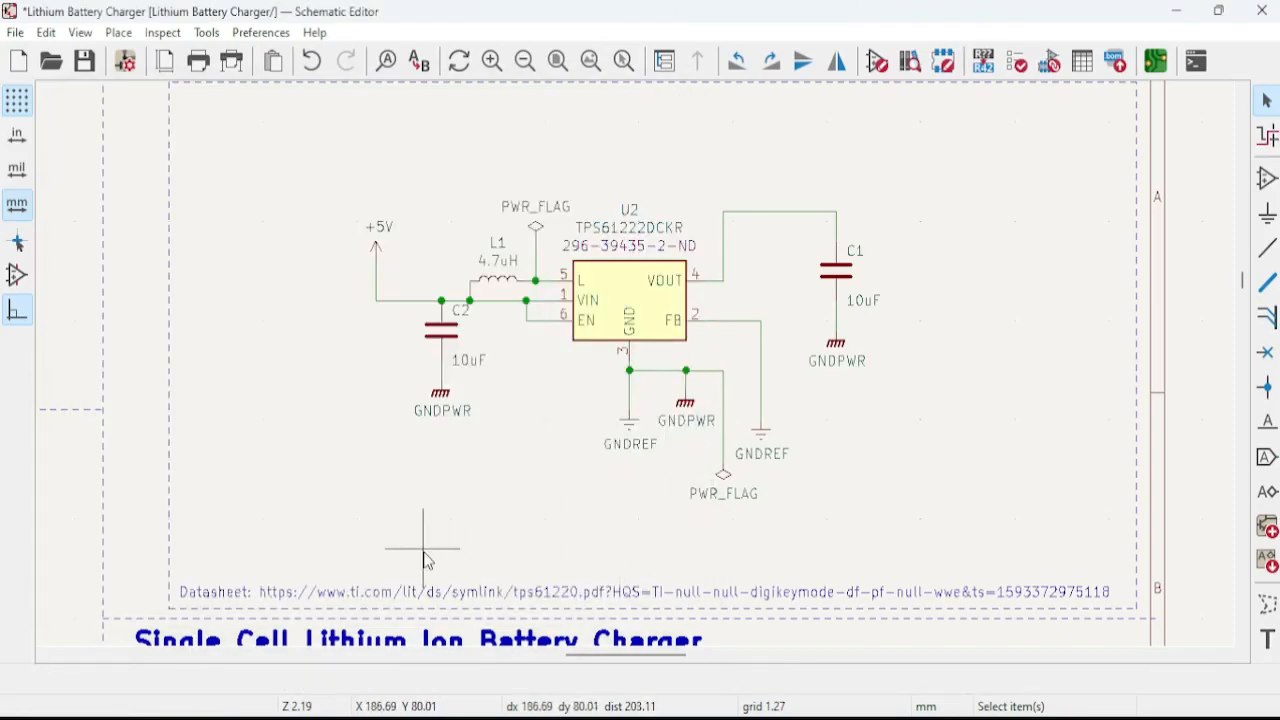
Examine the boost converter circuit around U2, including the inductor, input and output capacitors, and feedback wiring.
middle_drag(702, 563, 668, 495)
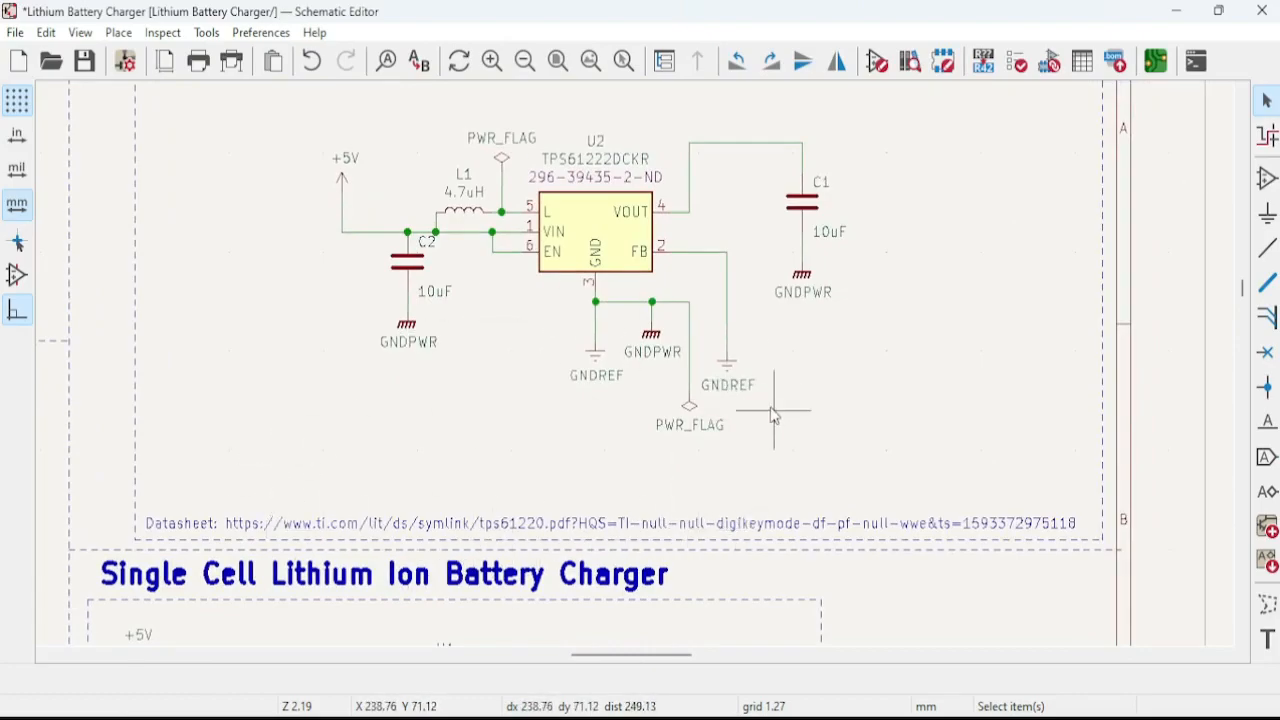
middle_drag(577, 223, 549, 320)
scroll(549, 320, up, 2)
middle_drag(706, 359, 730, 310)
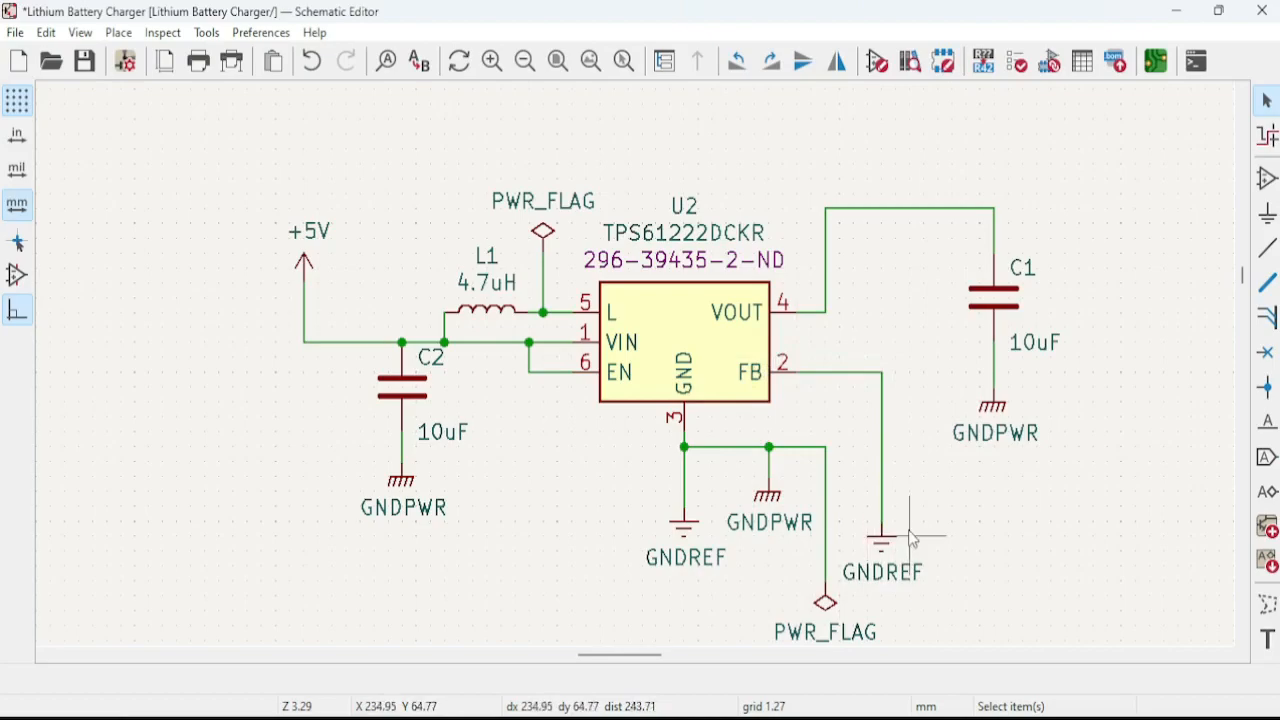
Compare the GND connection of the USB connector with the GNDREF and GNDPWR connections of the boost converter.
middle_drag(909, 537, 874, 497)
scroll(666, 497, down, 2)
middle_drag(433, 350, 726, 389)
scroll(195, 327, up, 1)
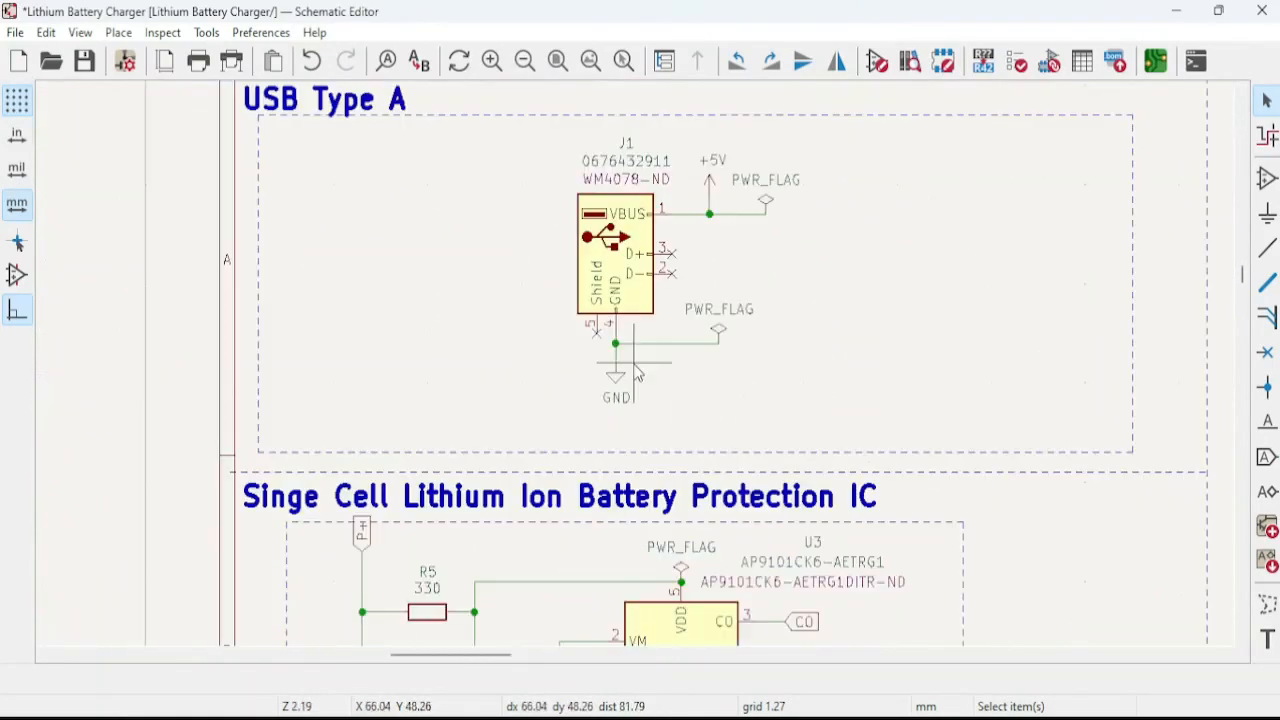
scroll(634, 363, down, 2)
scroll(1108, 405, up, 2)
scroll(794, 404, up, 1)
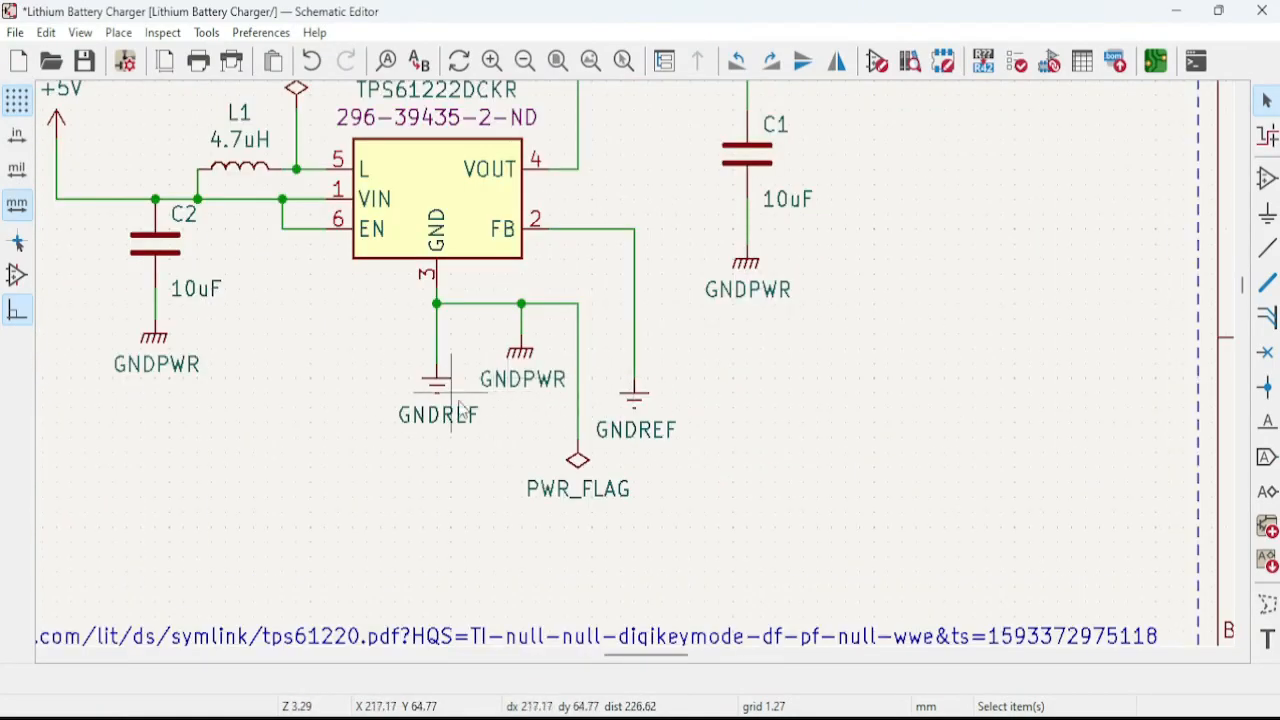
middle_drag(431, 400, 576, 425)
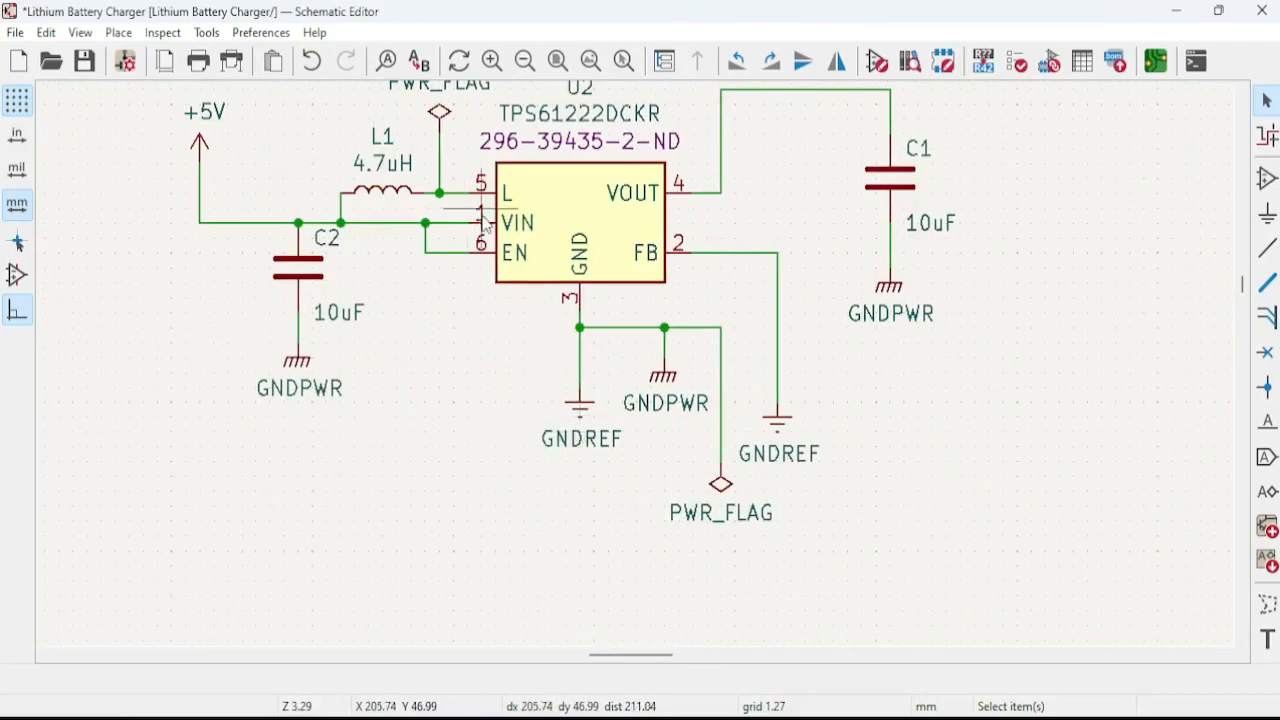
middle_drag(556, 295, 584, 395)
scroll(463, 404, up, 2)
scroll(583, 500, down, 2)
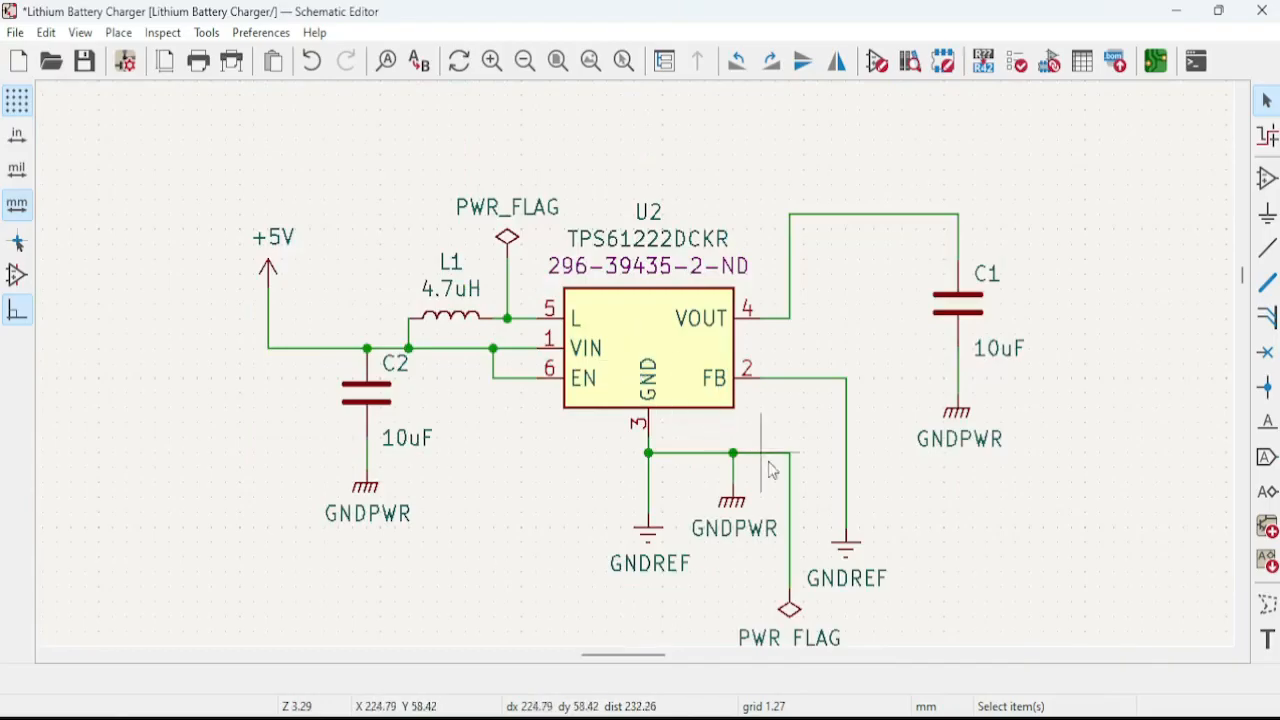
Switch to the browser and compare the TPS6122x datasheet's simplified schematic with the boost converter circuit in the schematic editor.
key(alt+Tab)
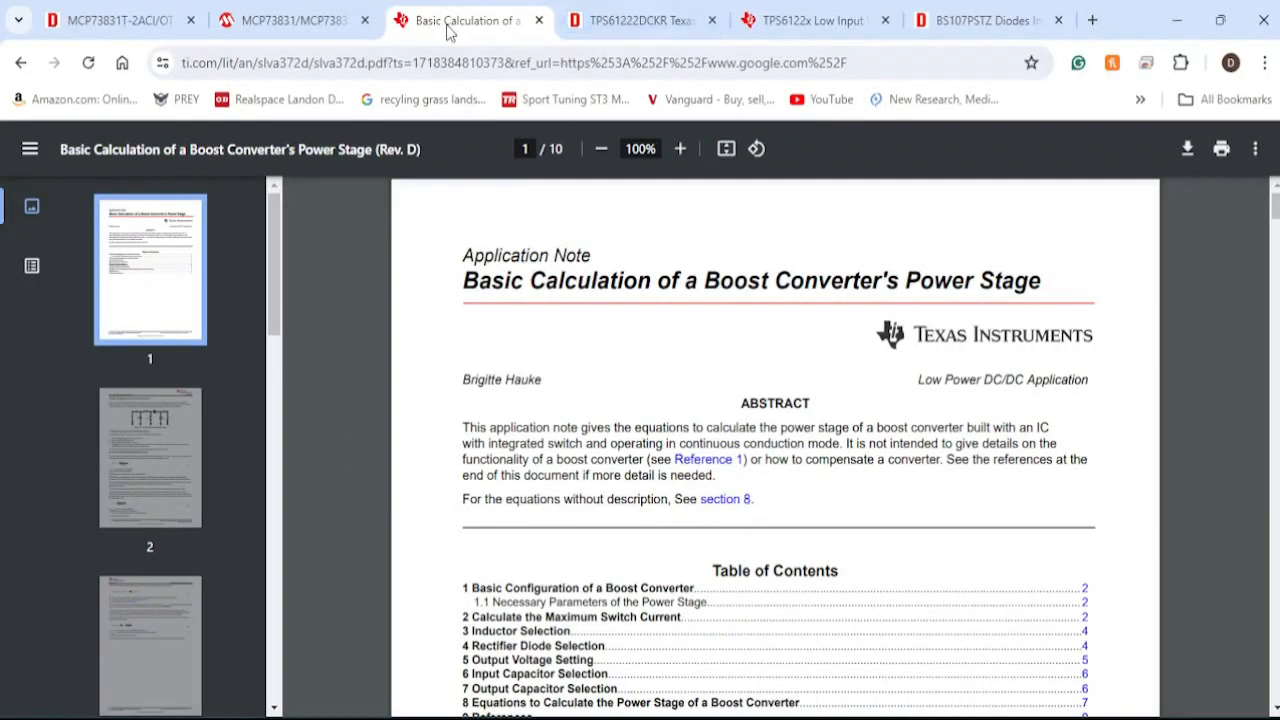
click(598, 14)
click(770, 20)
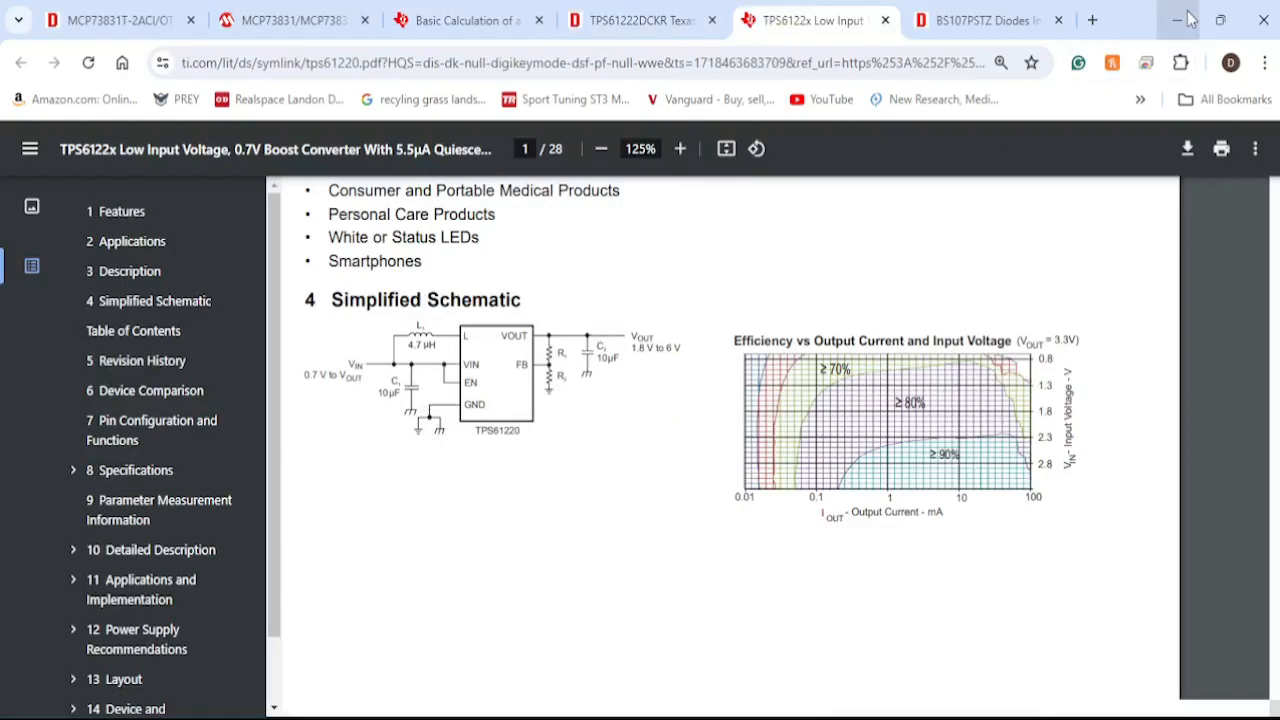
key(alt+Tab)
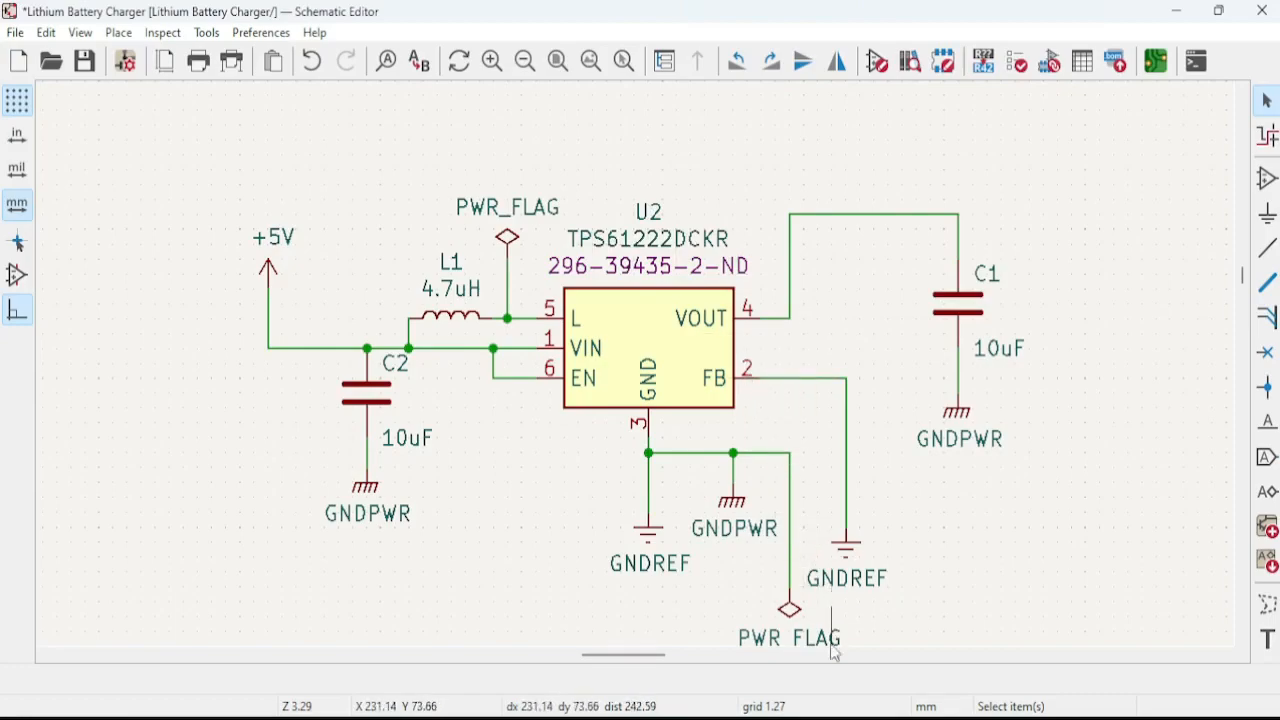
key(alt+Tab)
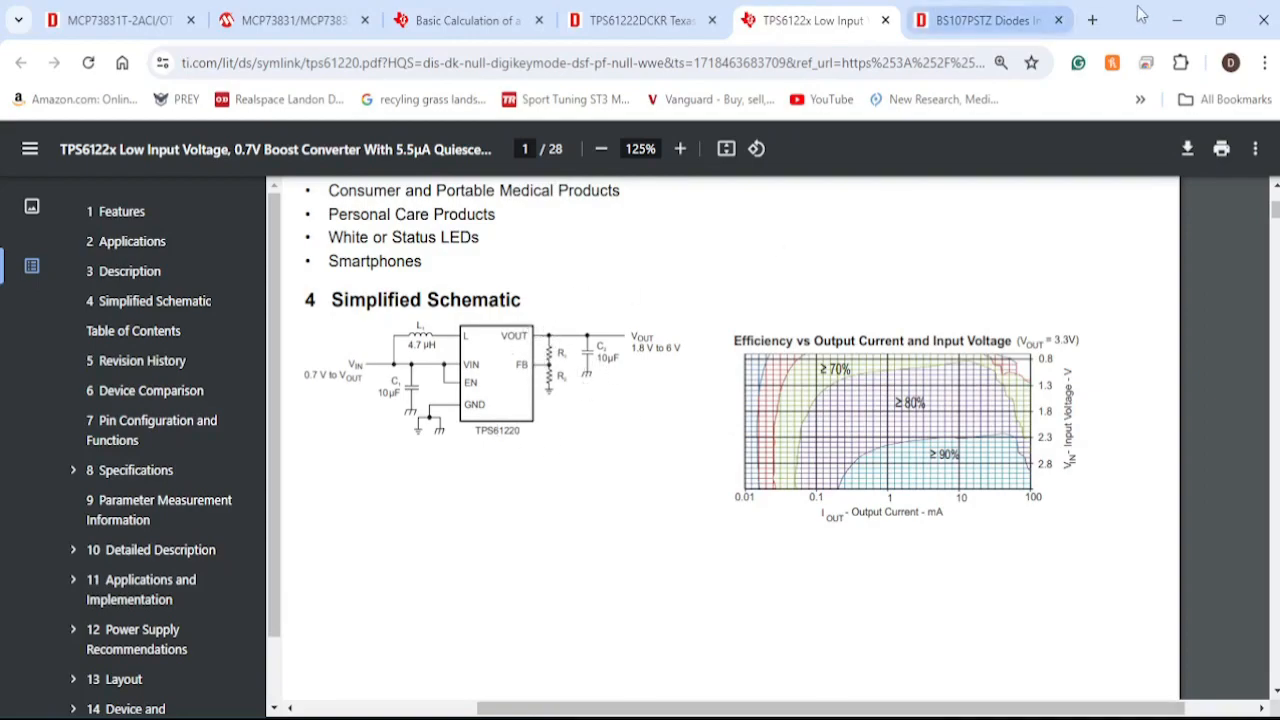
click(1177, 20)
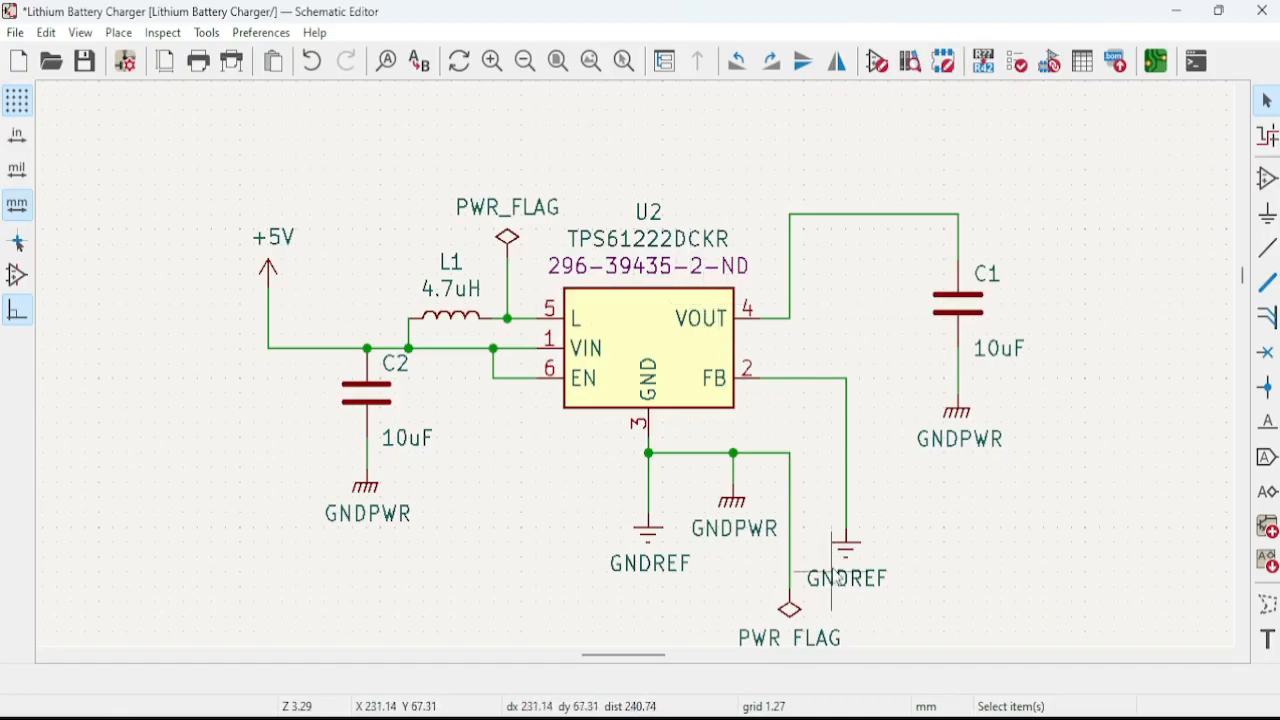
Switch to the browser and review the application note "Basic Calculation of a Boost Converter's Power Stage", returning to its first page.
key(alt+Tab)
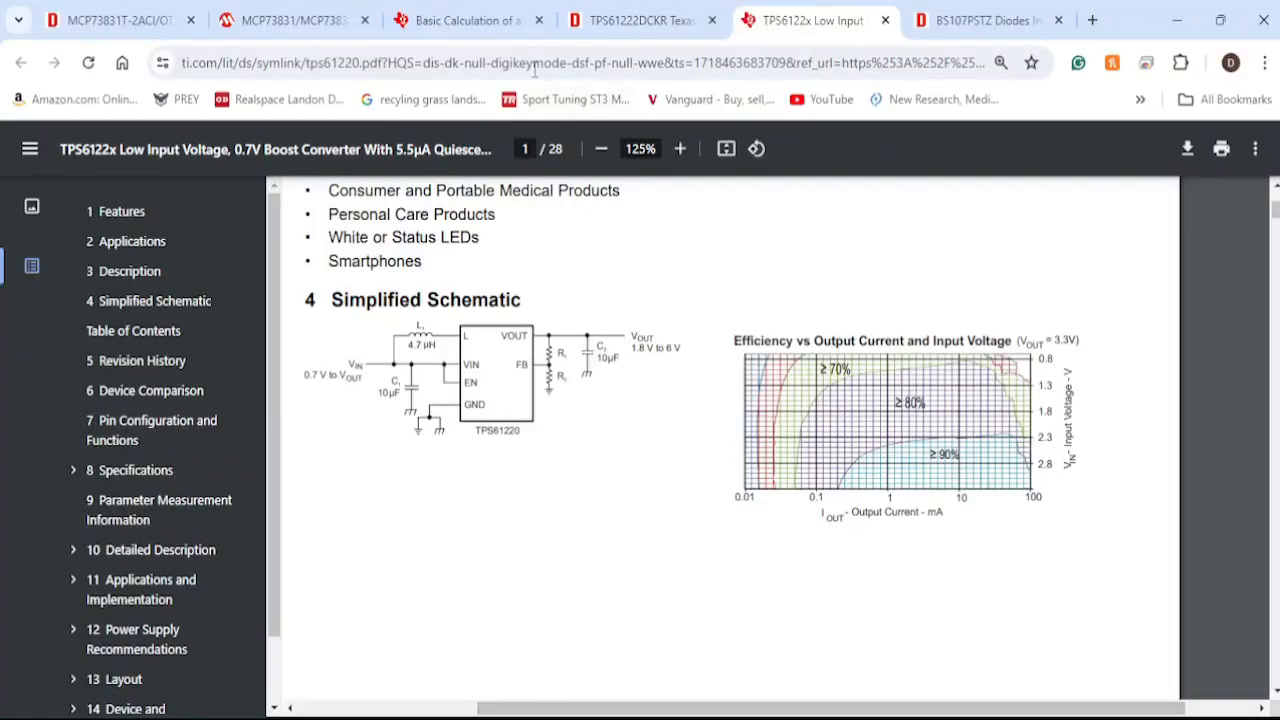
click(483, 37)
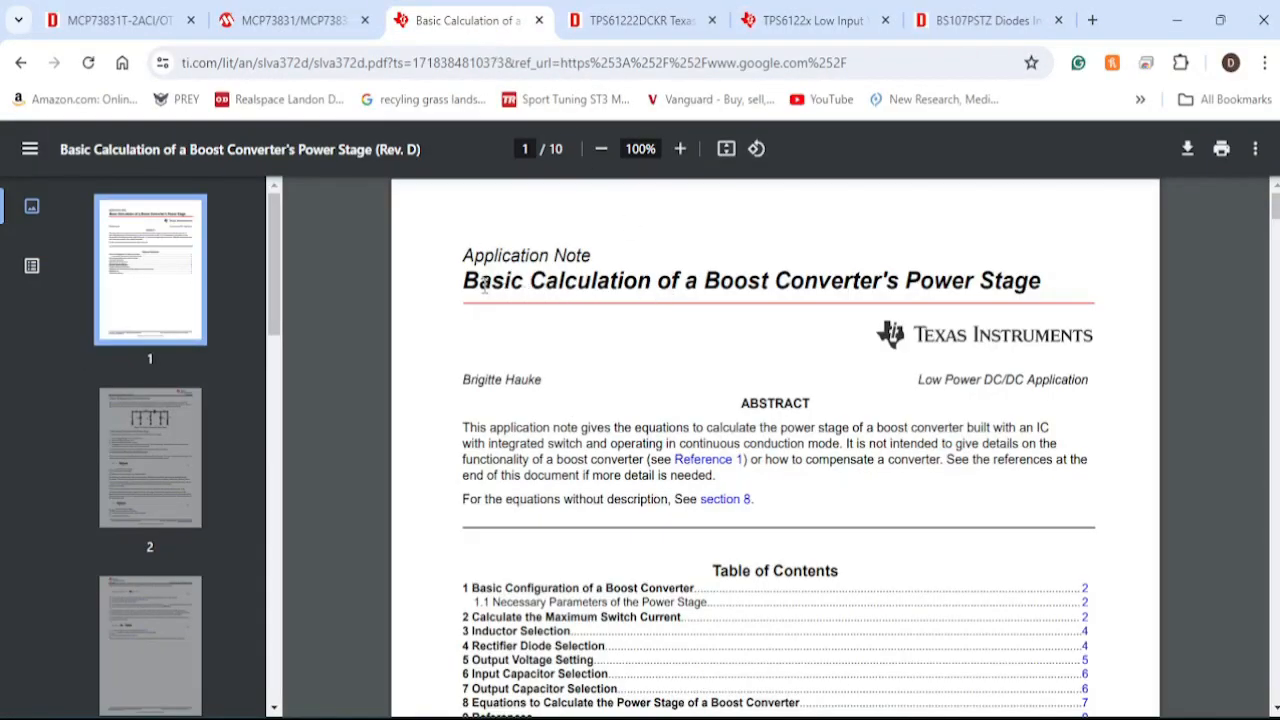
scroll(676, 330, down, 12)
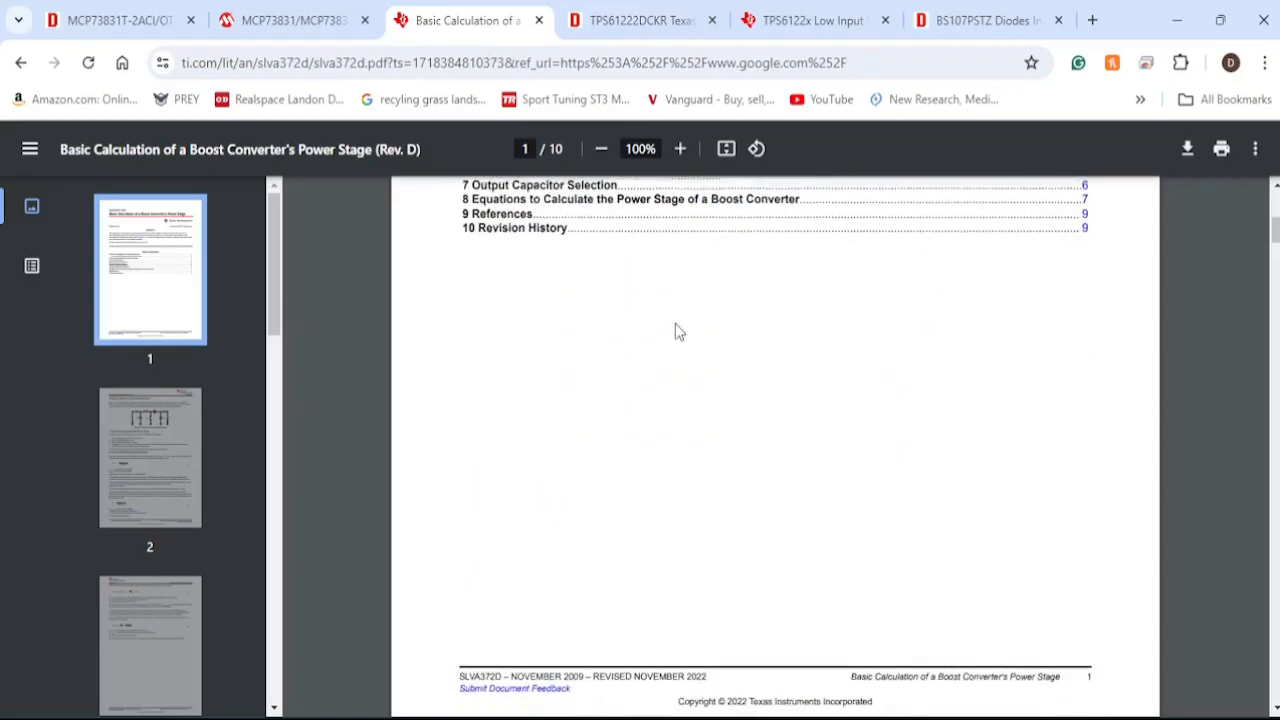
scroll(720, 360, up, 3)
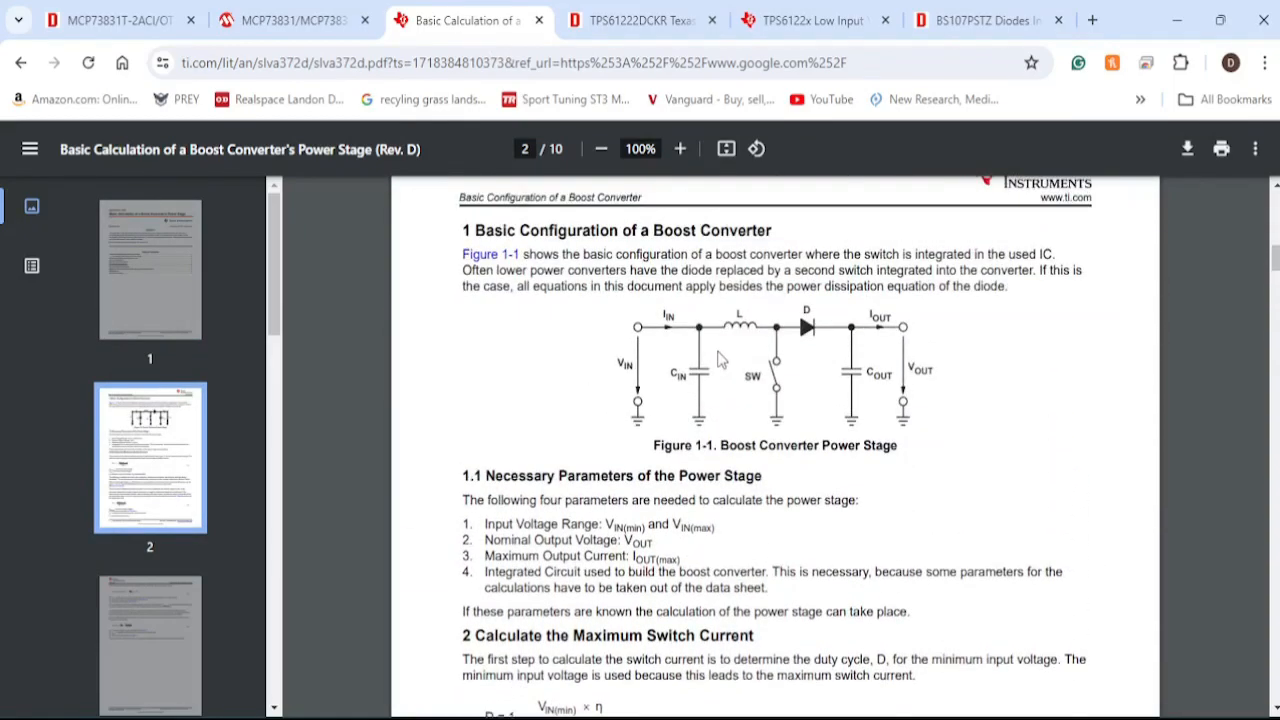
scroll(720, 360, down, 14)
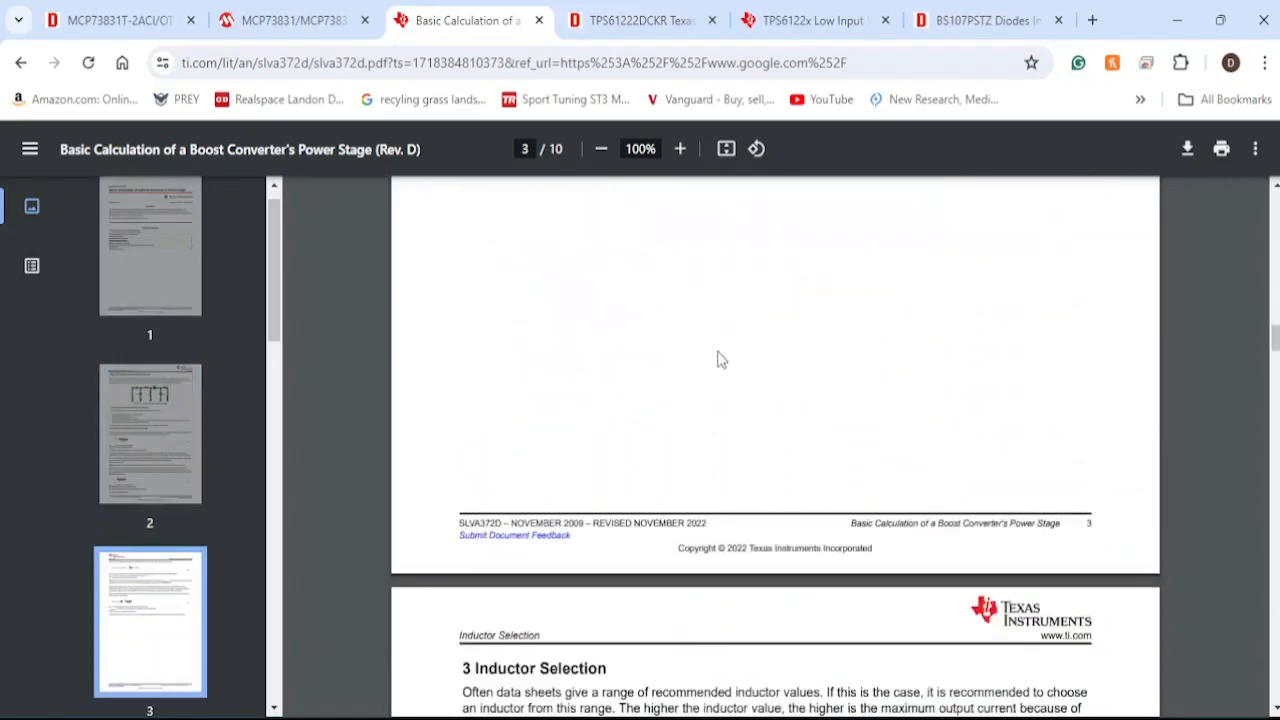
scroll(720, 360, down, 20)
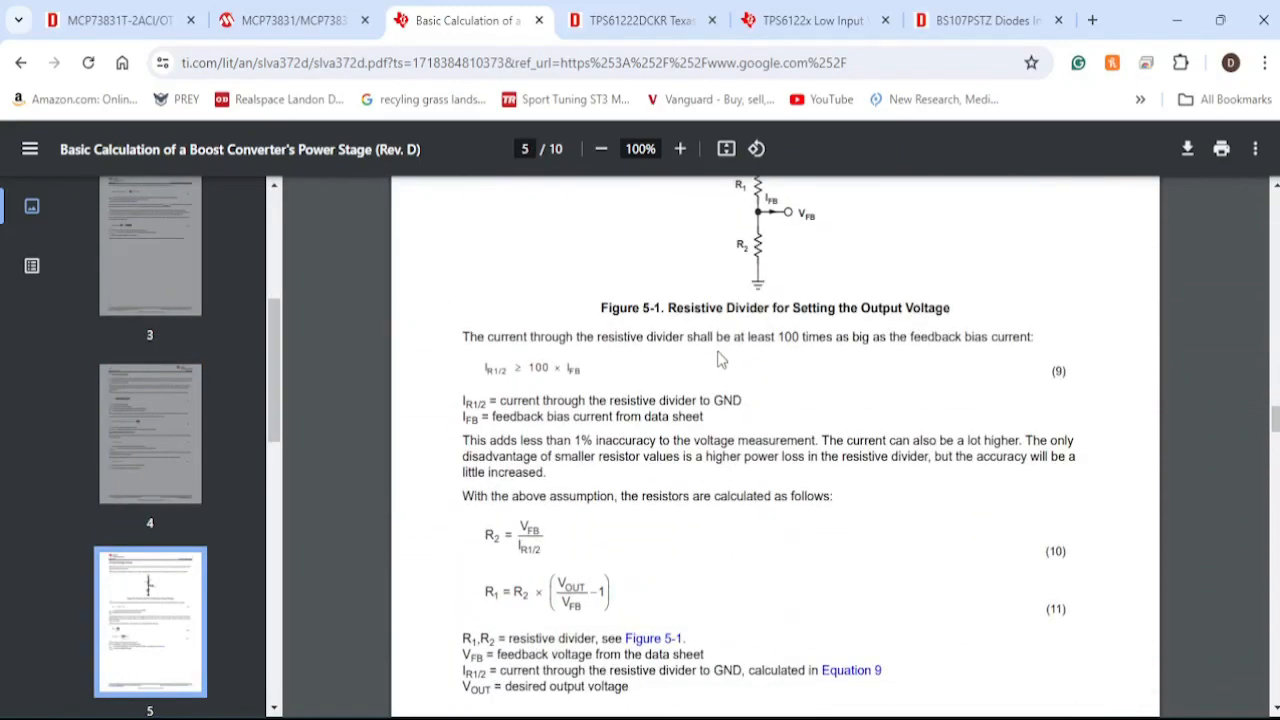
scroll(720, 360, down, 20)
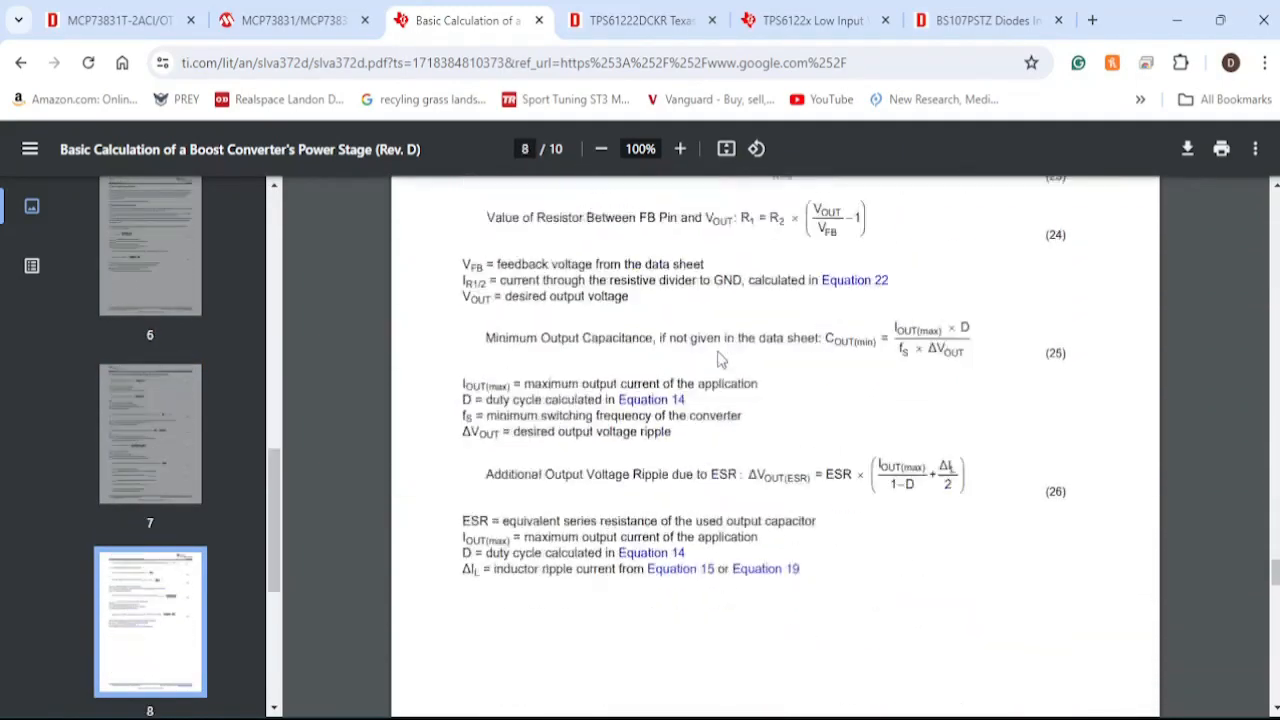
scroll(774, 409, down, 12)
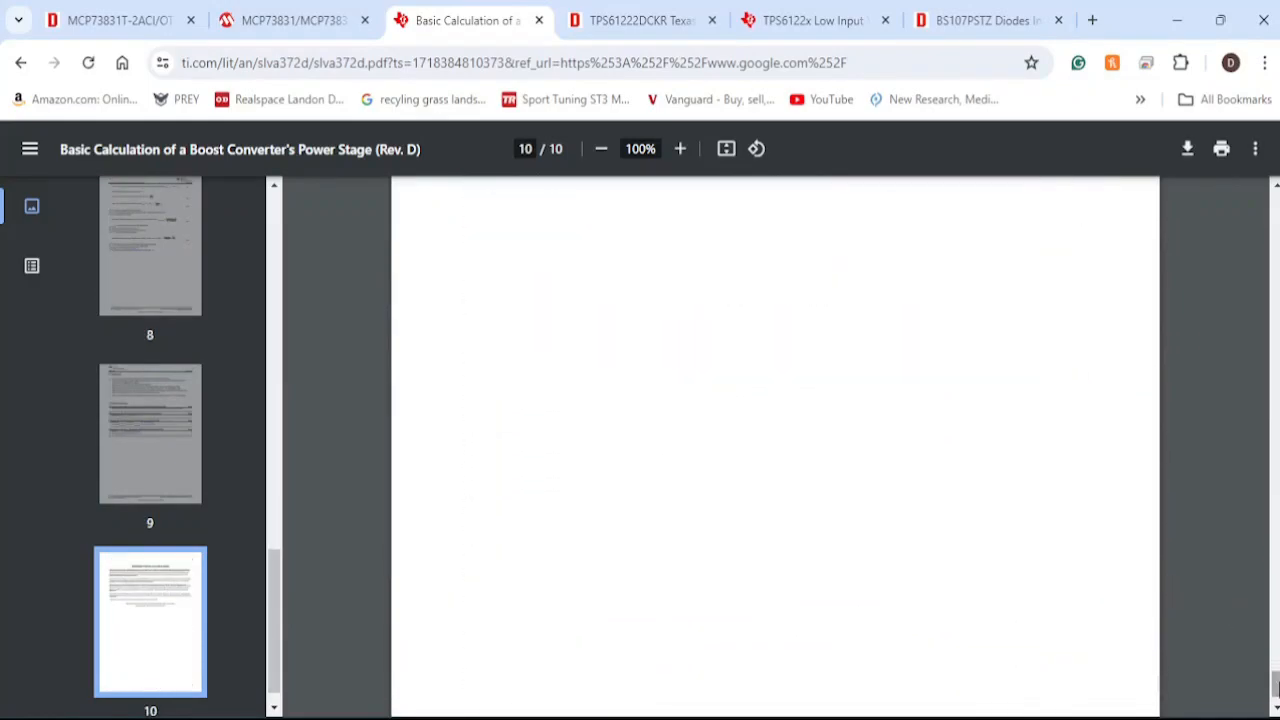
drag(1275, 676, 1276, 208)
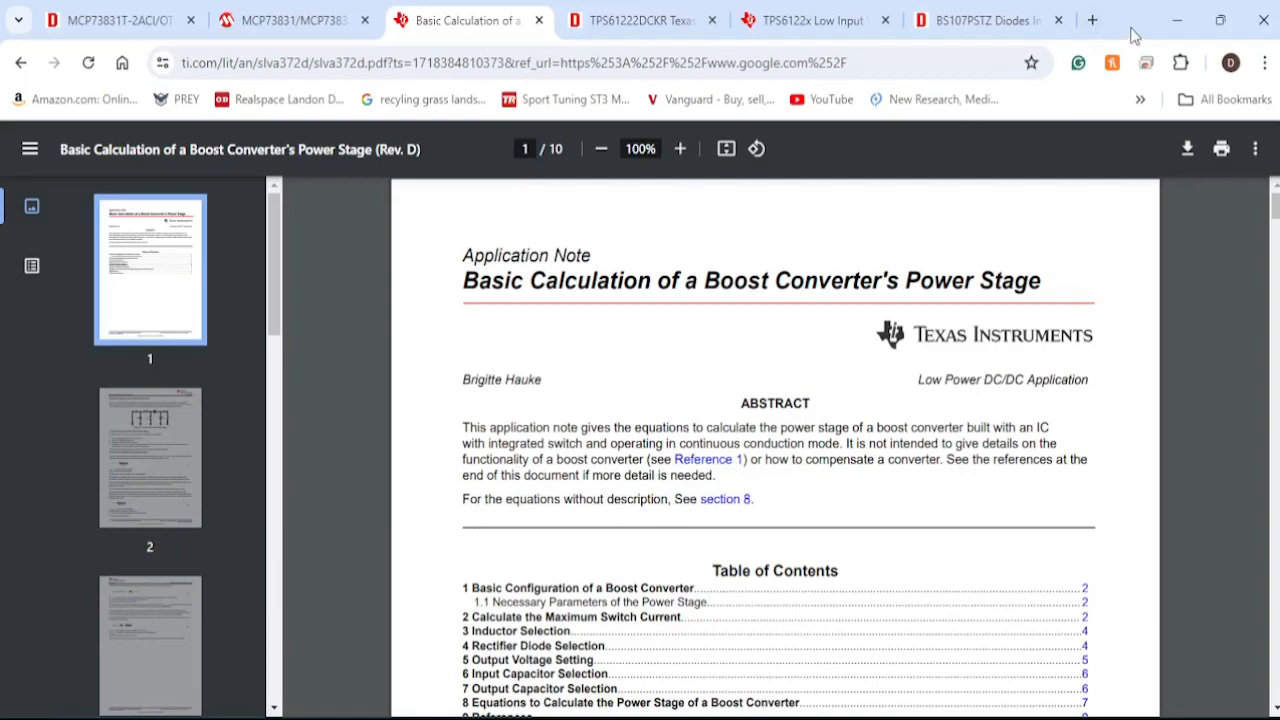
Switch back to the schematic editor and review the 5V Boost Converter section around U2.
click(1178, 21)
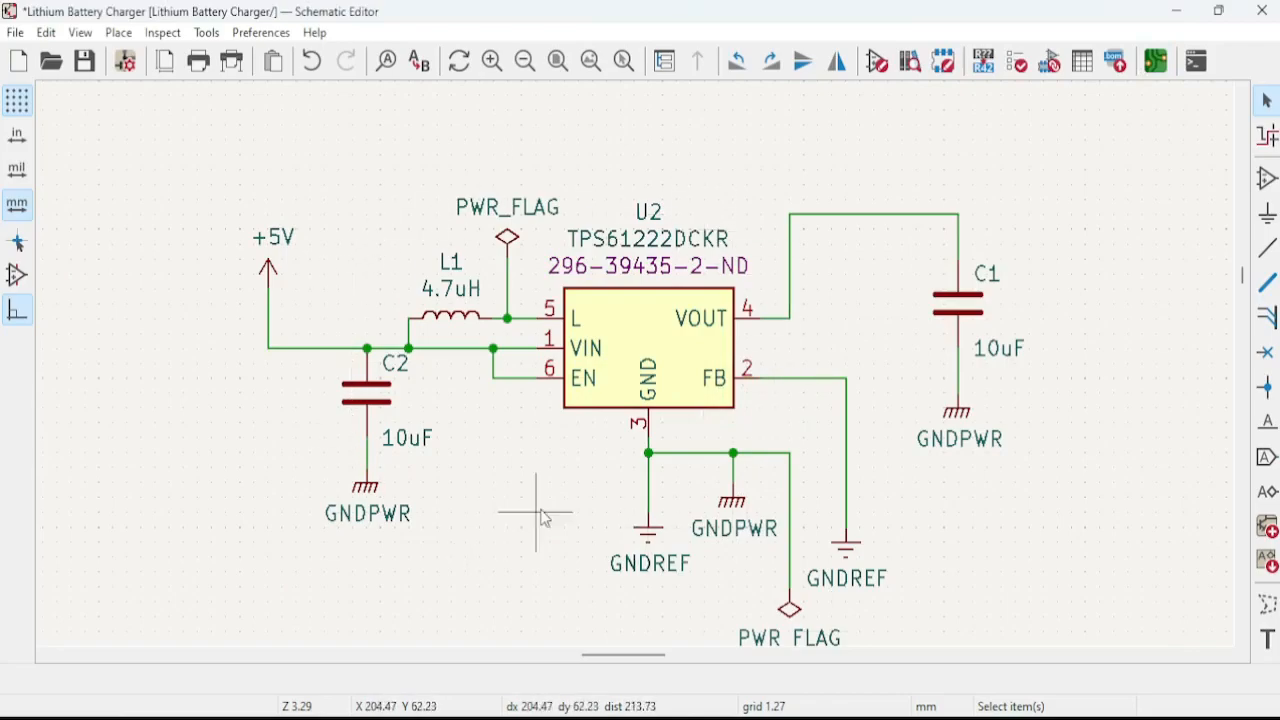
scroll(528, 333, down, 3)
scroll(586, 409, up, 1)
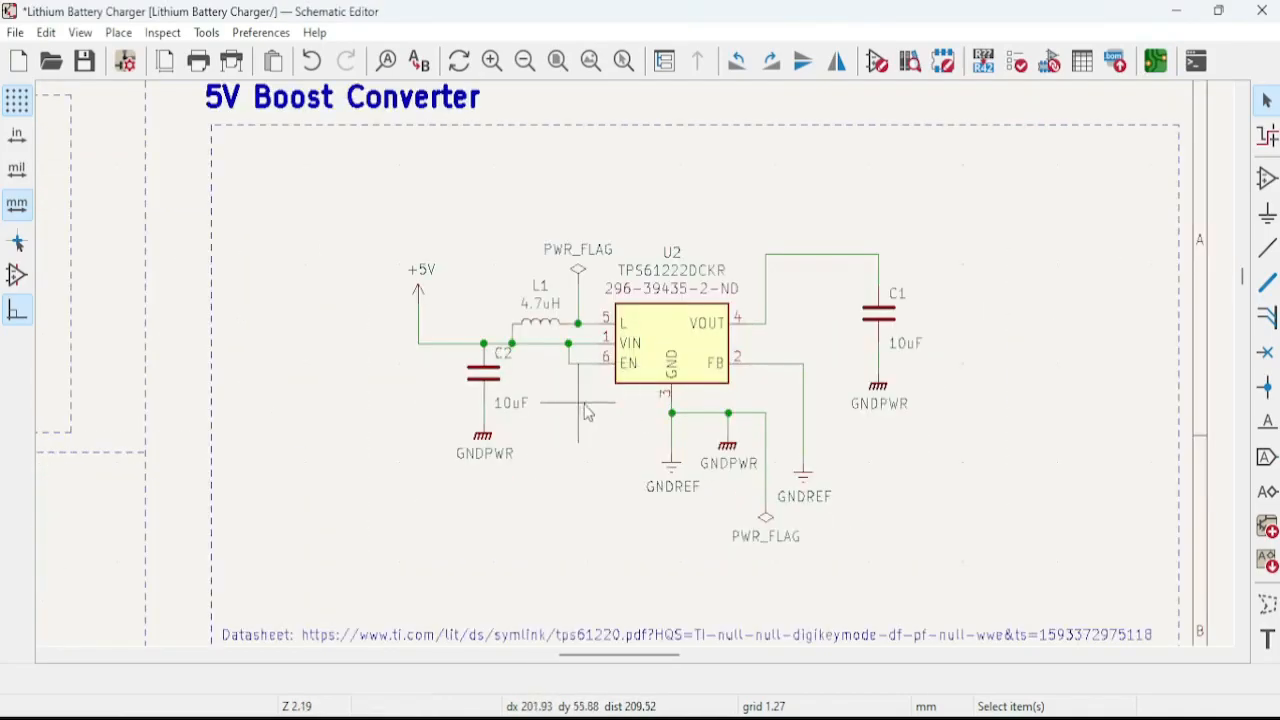
scroll(670, 405, up, 1)
middle_drag(670, 405, 590, 430)
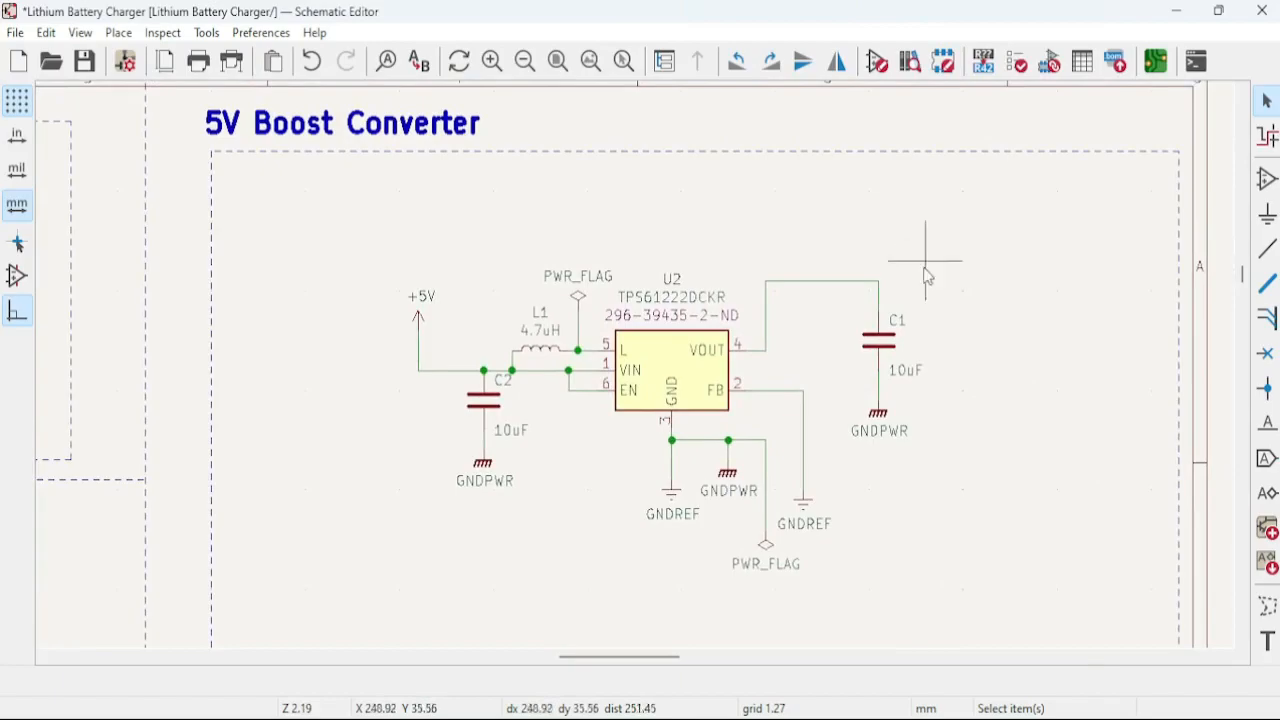
Compare the +5V and ground connections of the USB Type A connector with those of the 5V Boost Converter section.
scroll(648, 378, down, 2)
middle_drag(558, 352, 838, 388)
middle_drag(316, 346, 459, 350)
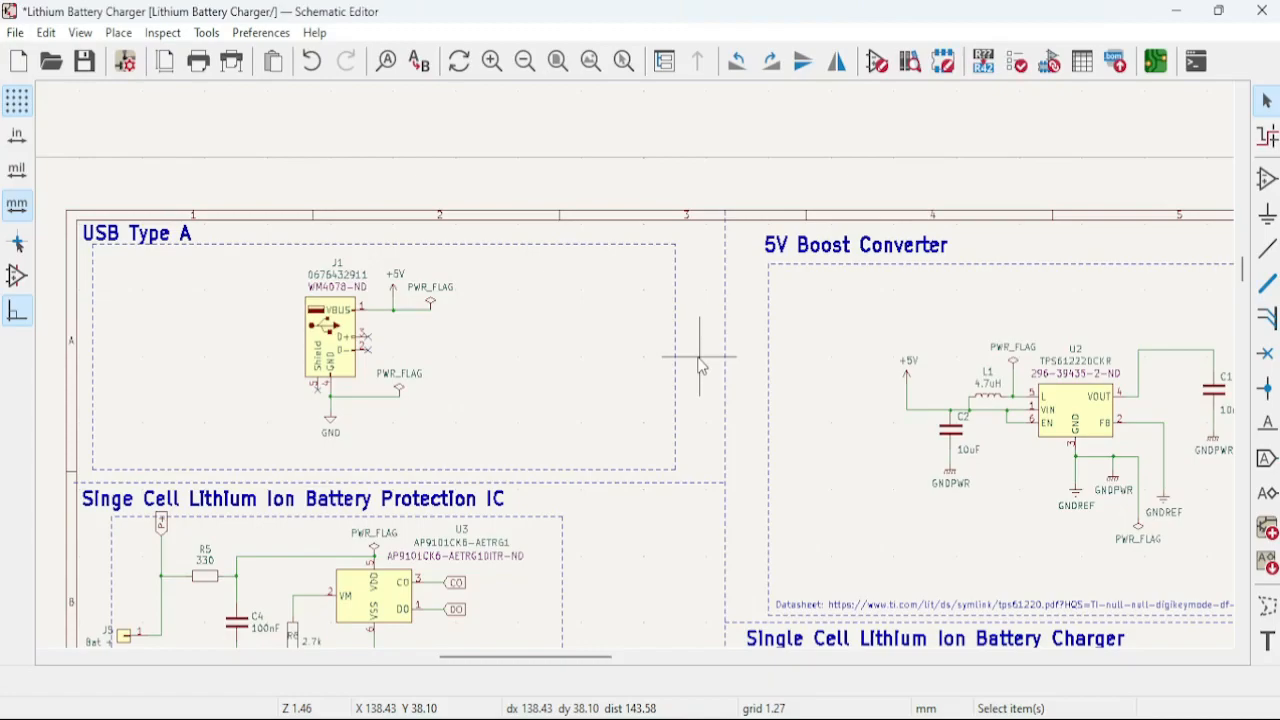
scroll(426, 339, up, 2)
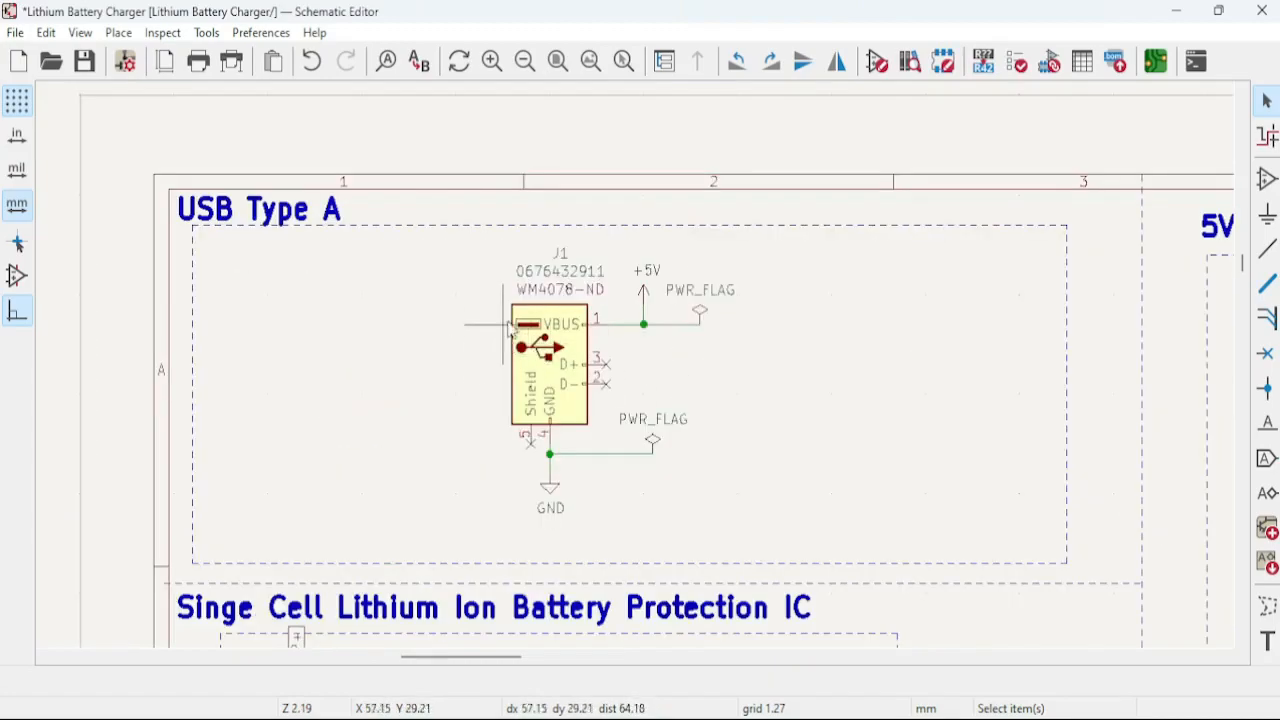
scroll(678, 383, down, 3)
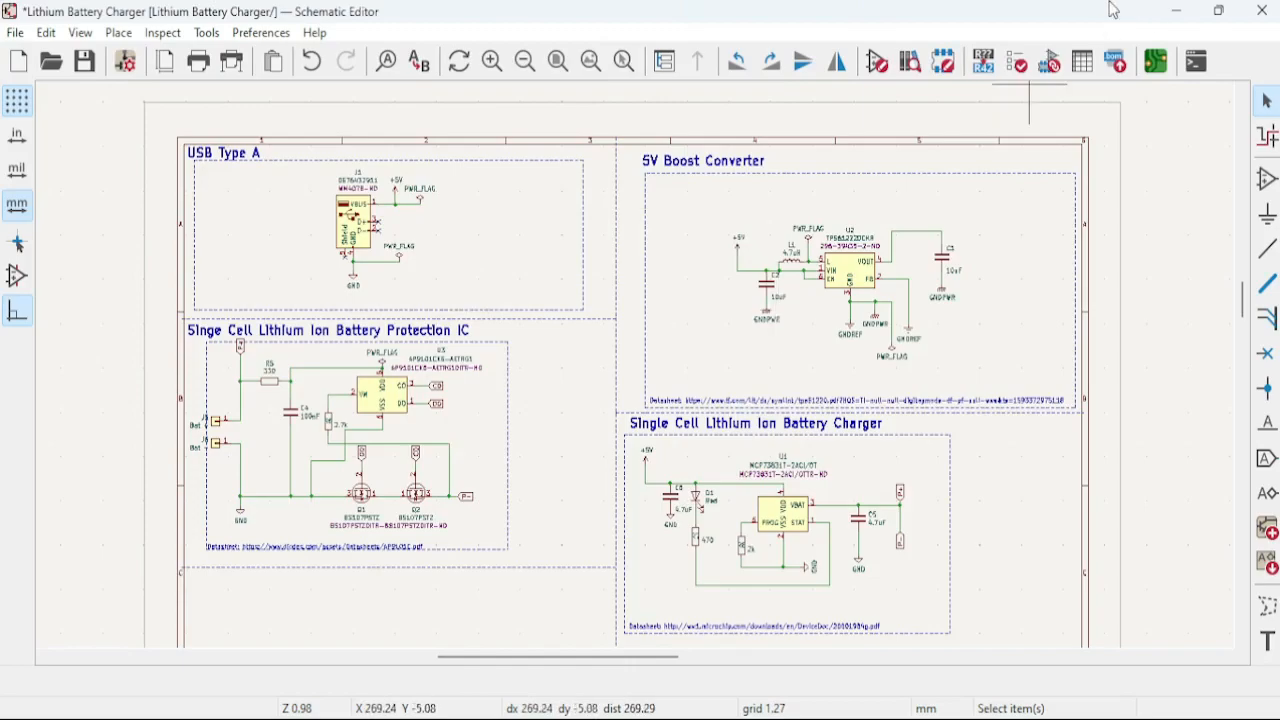
scroll(585, 270, up, 2)
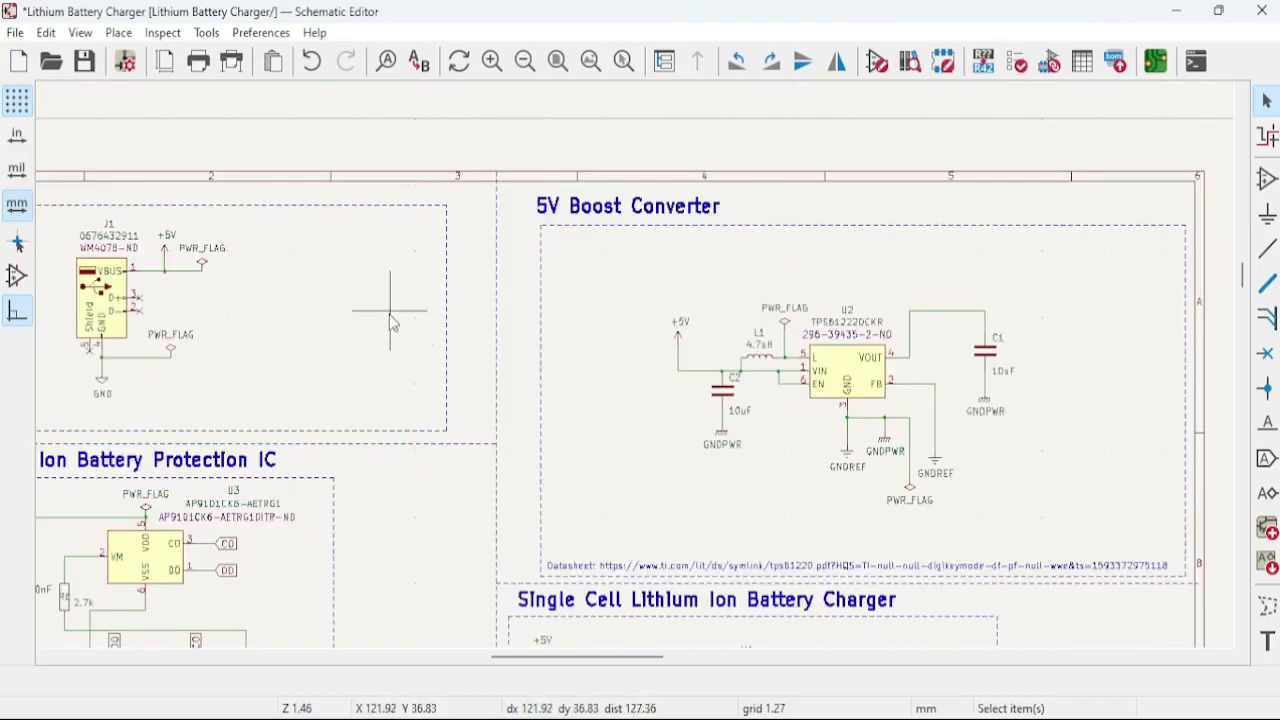
middle_drag(531, 386, 617, 371)
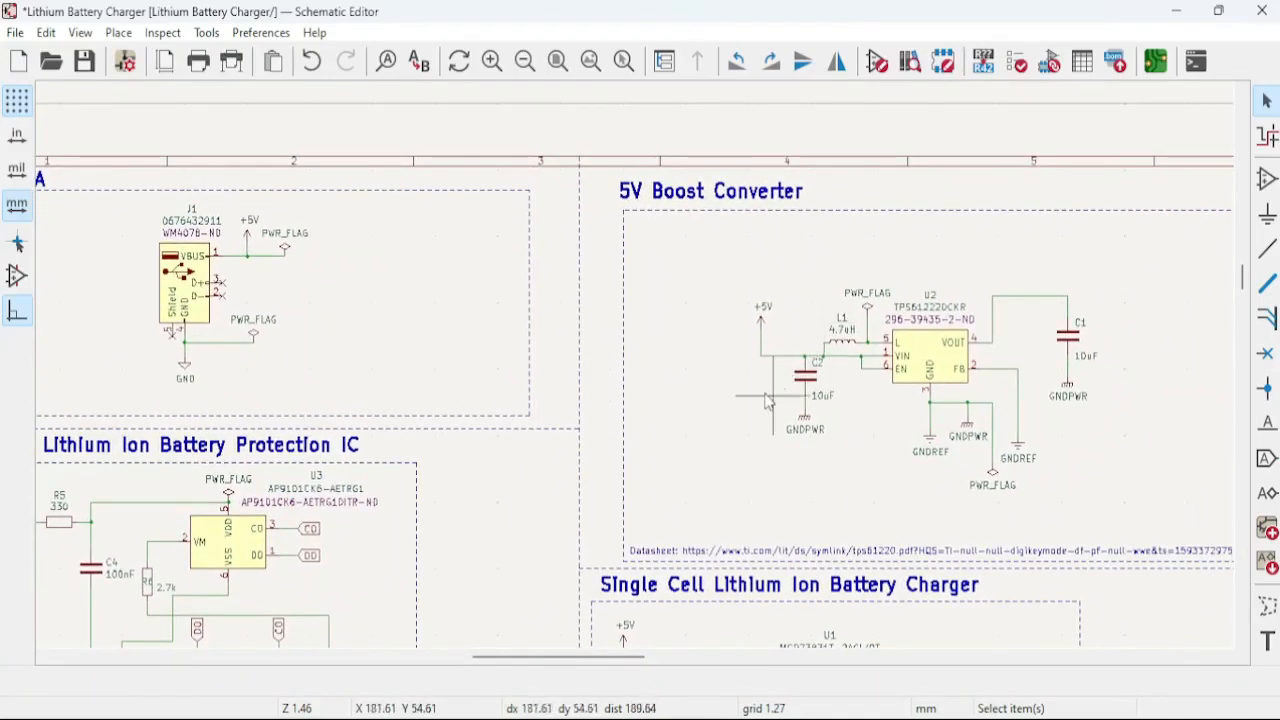
middle_drag(839, 390, 912, 395)
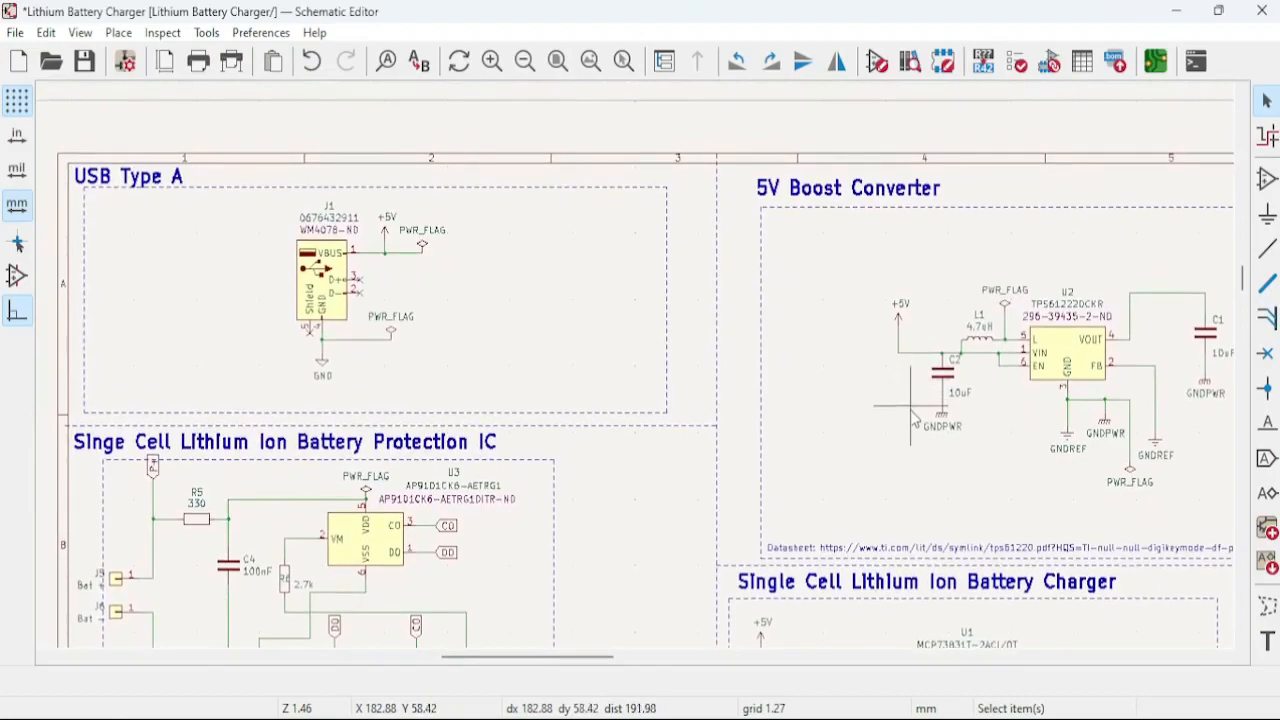
Examine the single-cell lithium-ion battery protection section, including the datasheet link beneath its circuit.
middle_drag(751, 514, 740, 281)
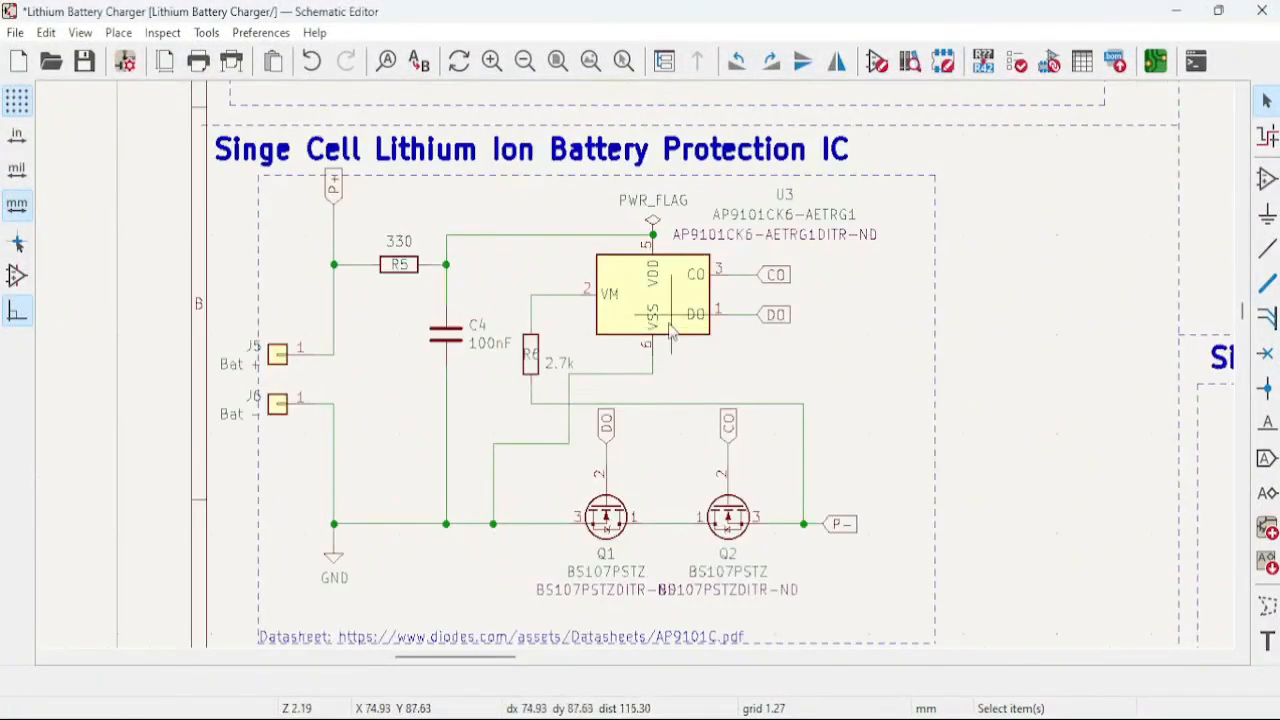
middle_drag(532, 275, 560, 252)
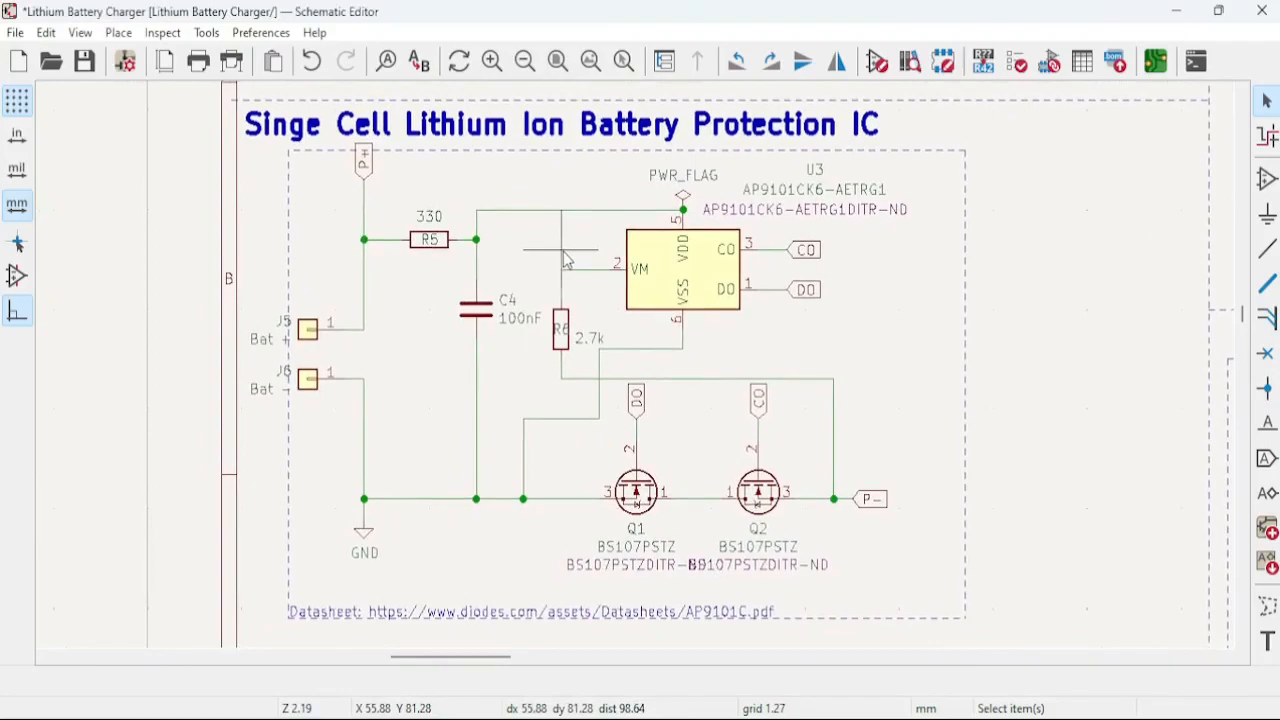
scroll(870, 325, down, 2)
middle_drag(874, 321, 498, 420)
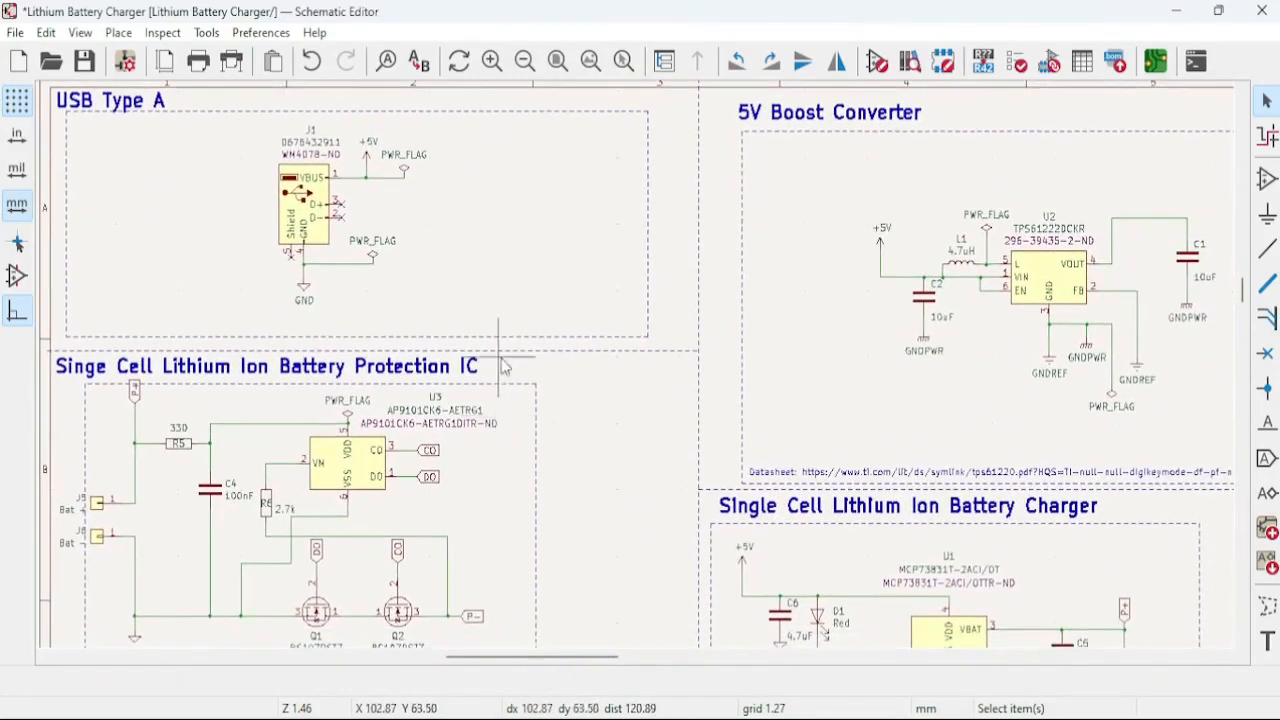
middle_drag(491, 556, 749, 426)
scroll(481, 548, up, 2)
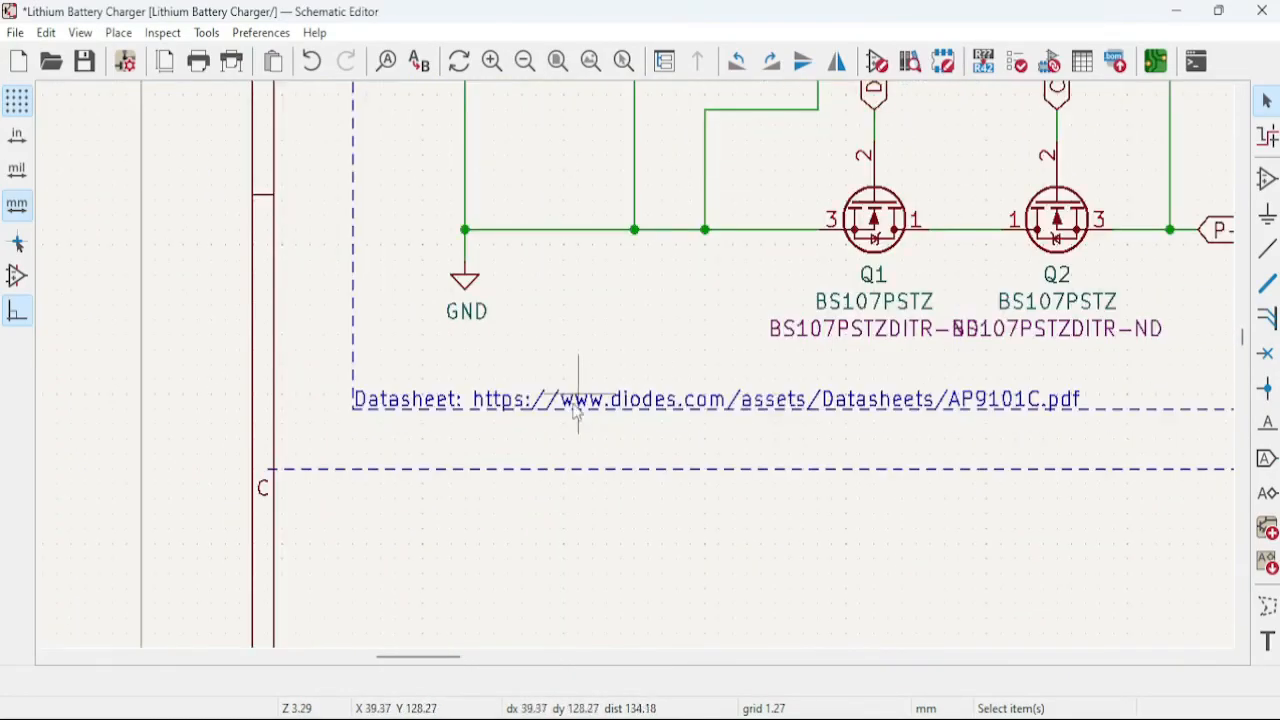
Check the datasheet field in the symbol properties of battery protection IC U3, then close them without changes.
scroll(873, 317, down, 1)
middle_drag(696, 248, 676, 431)
double_click(672, 240)
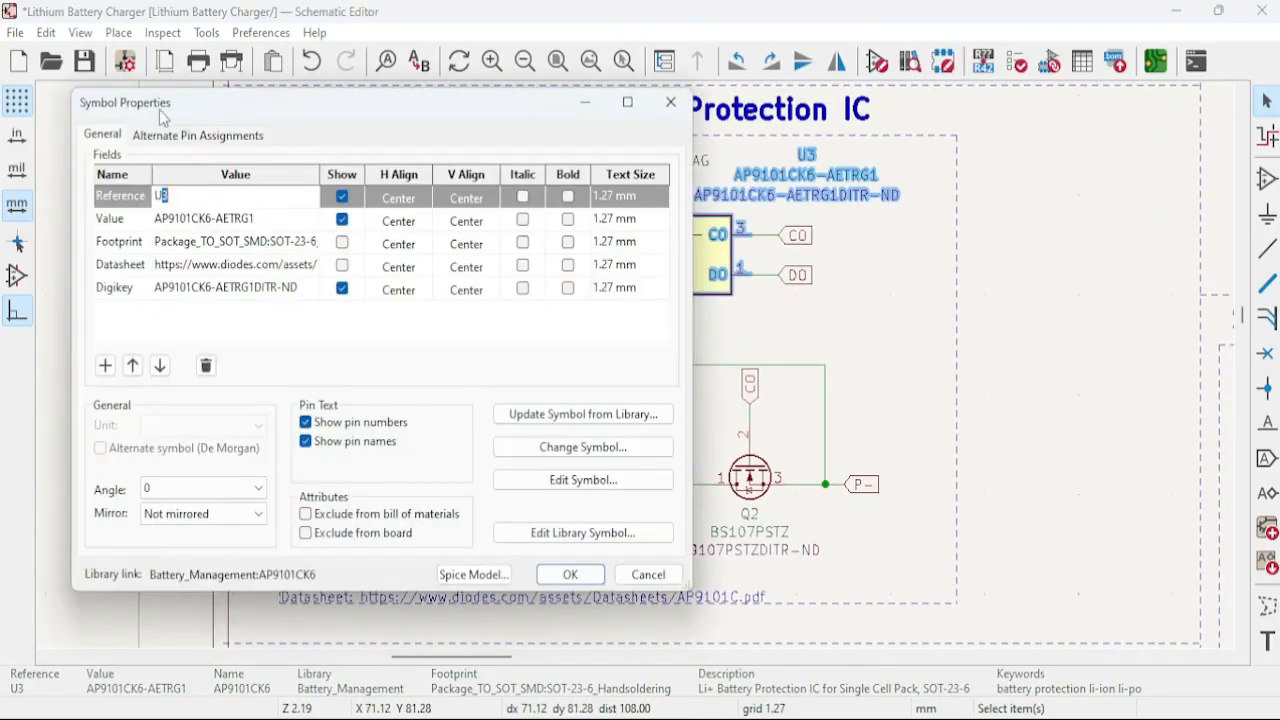
double_click(195, 268)
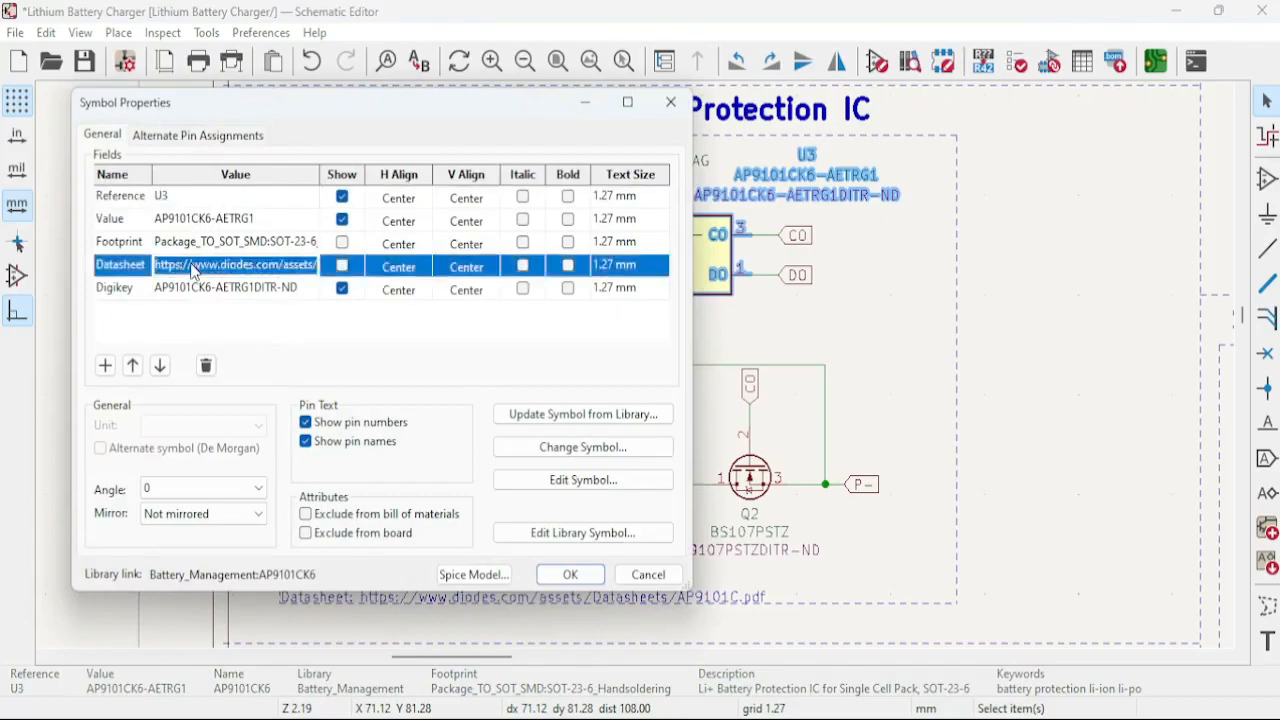
click(672, 103)
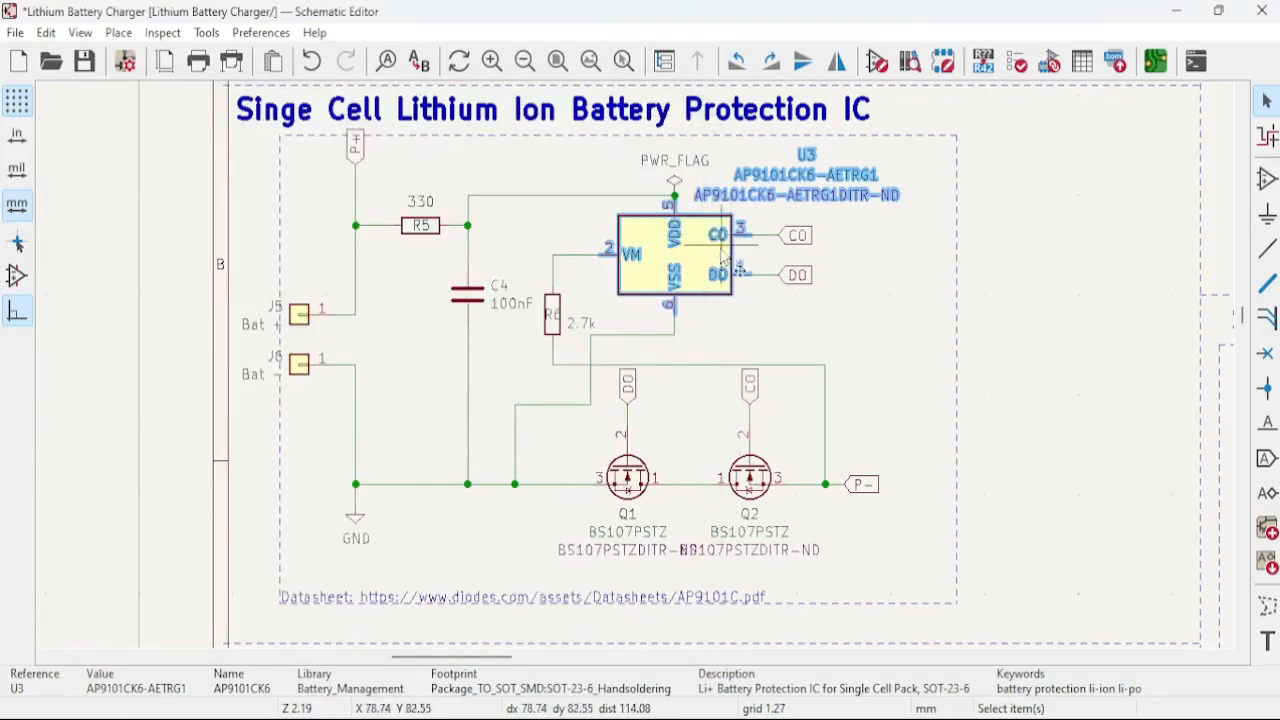
click(757, 318)
Examine the CO and DO outputs of U3 and their matching labels at MOSFETs Q1 and Q2.
scroll(745, 310, up, 3)
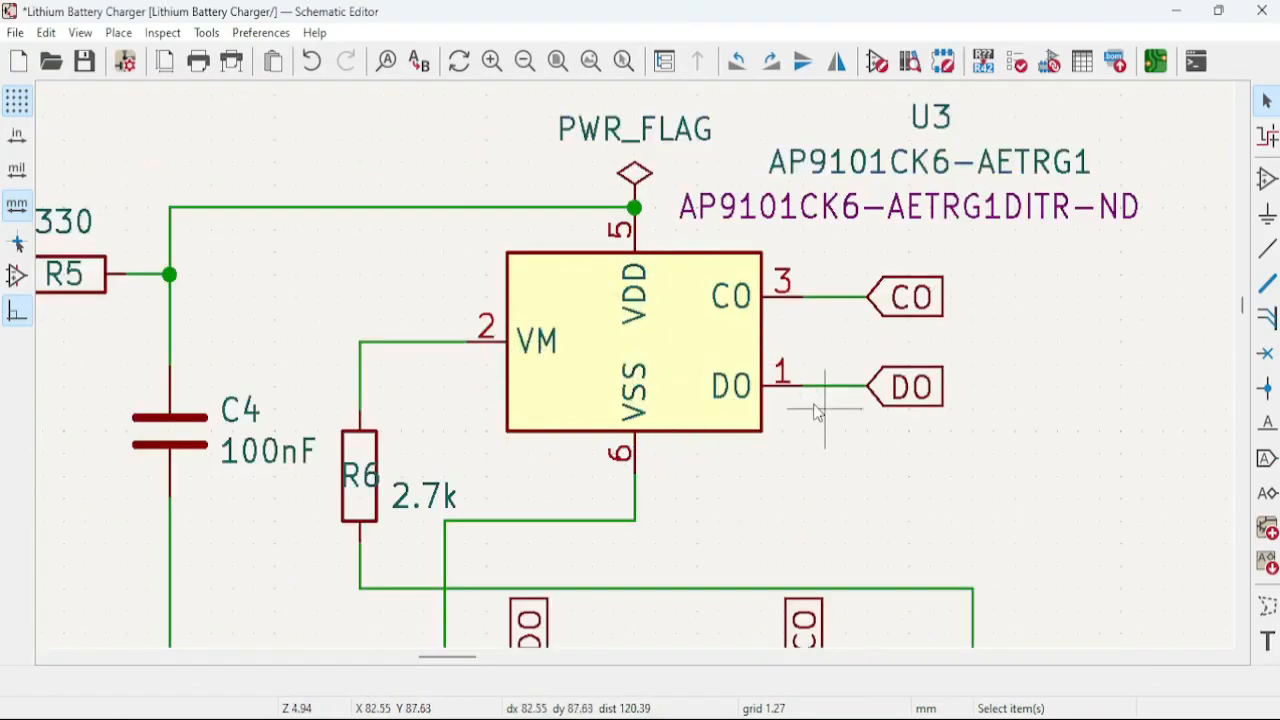
scroll(818, 410, down, 3)
shift+scroll(654, 304, down, 3)
scroll(522, 303, up, 2)
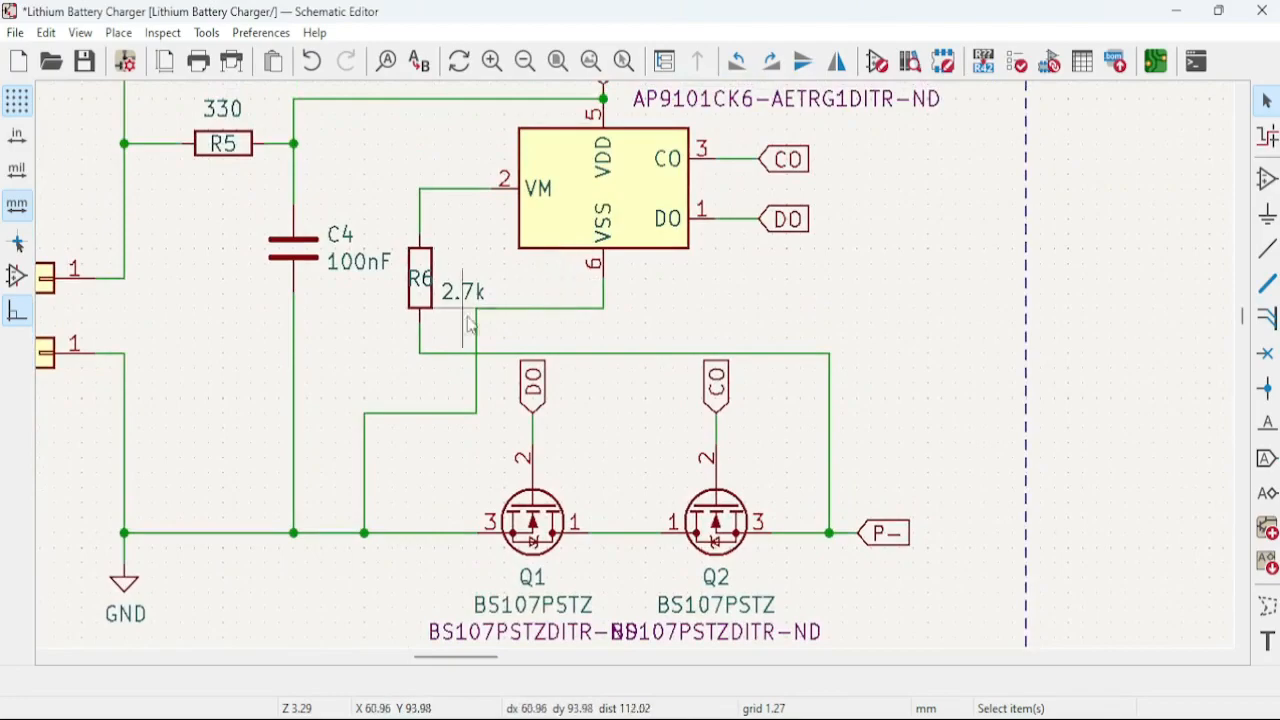
shift+scroll(605, 312, up, 2)
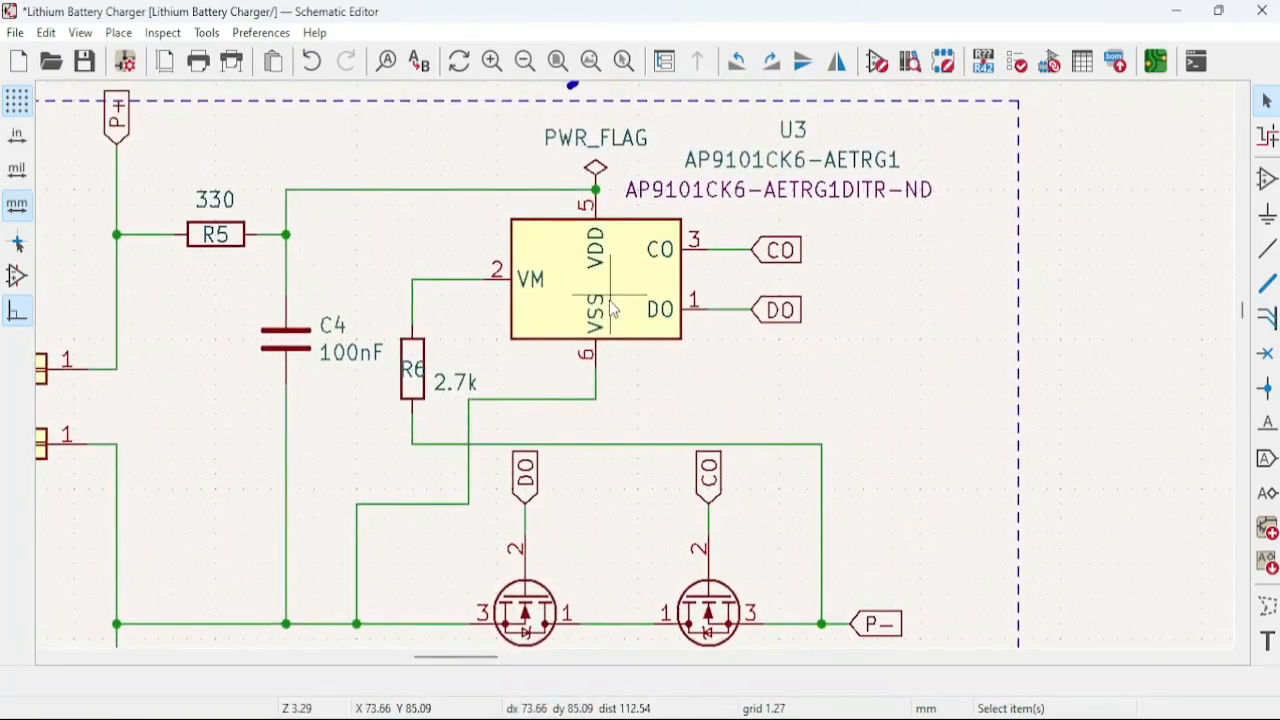
Switch to the browser, study the Typical Applications Circuit in the AP9101C datasheet, and return to the schematic editor.
click(860, 719)
scroll(790, 400, up, 1)
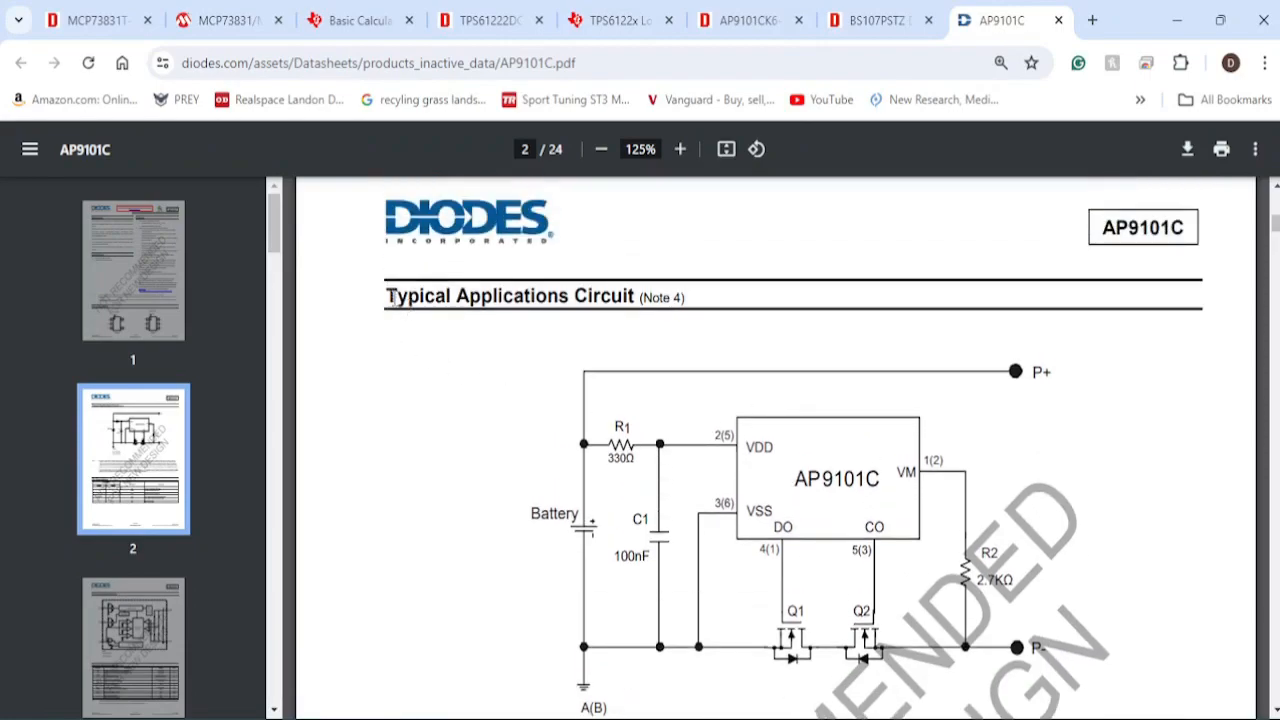
drag(389, 296, 609, 293)
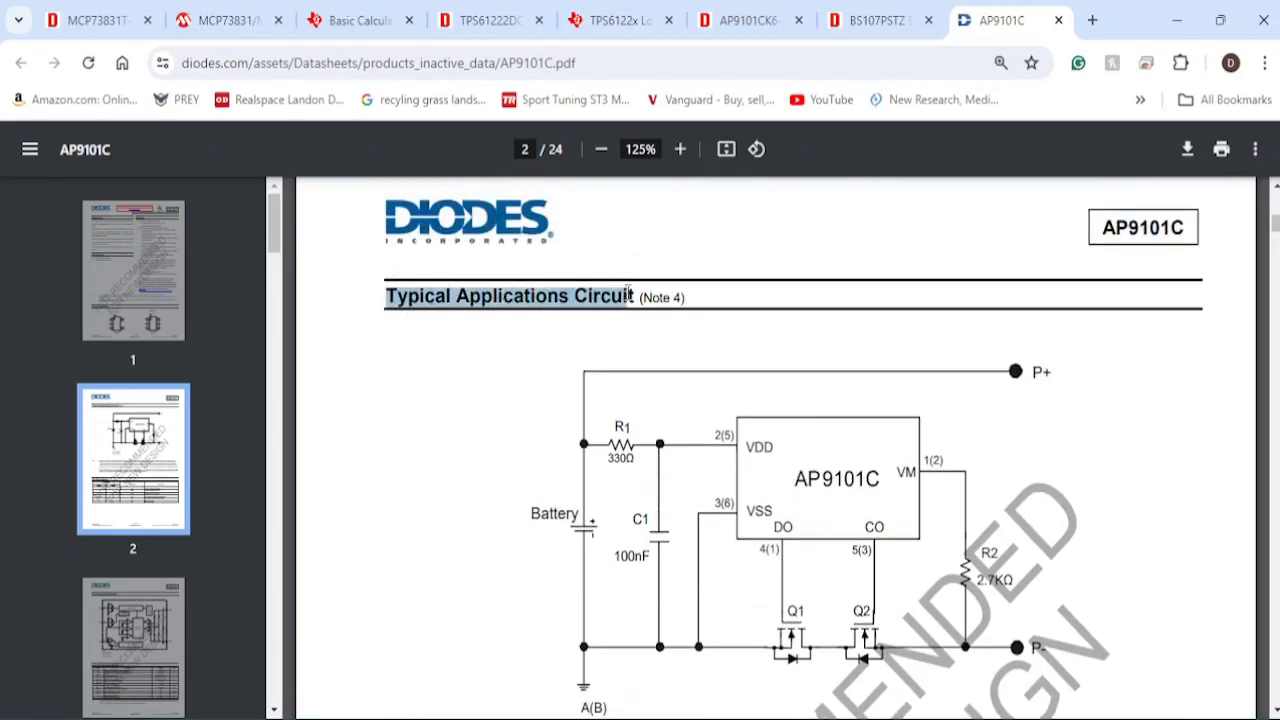
scroll(770, 400, down, 1)
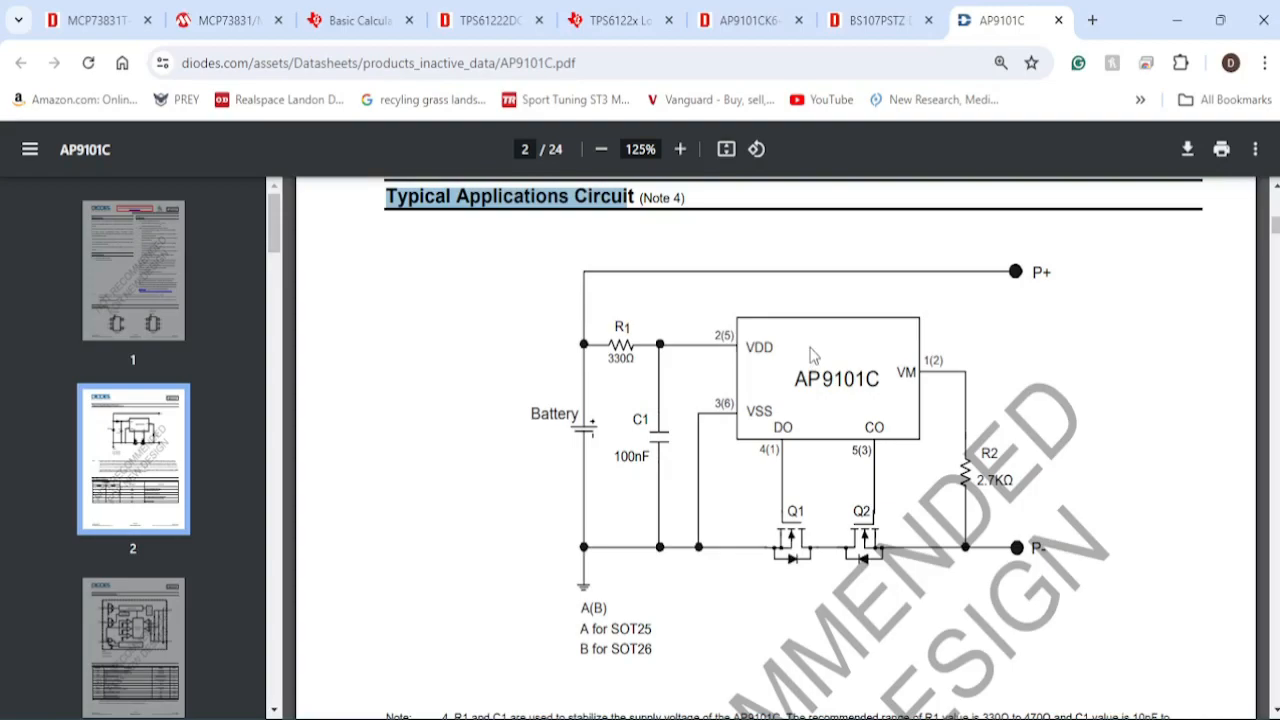
drag(794, 378, 808, 366)
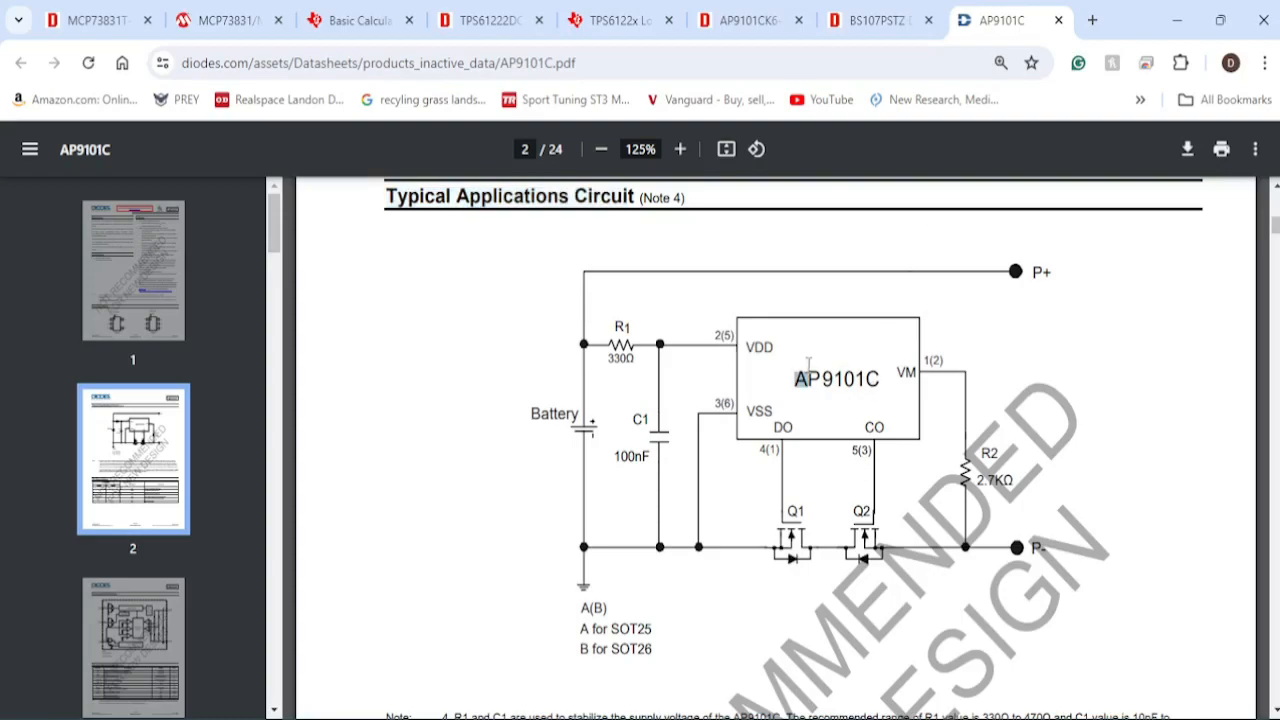
click(1177, 20)
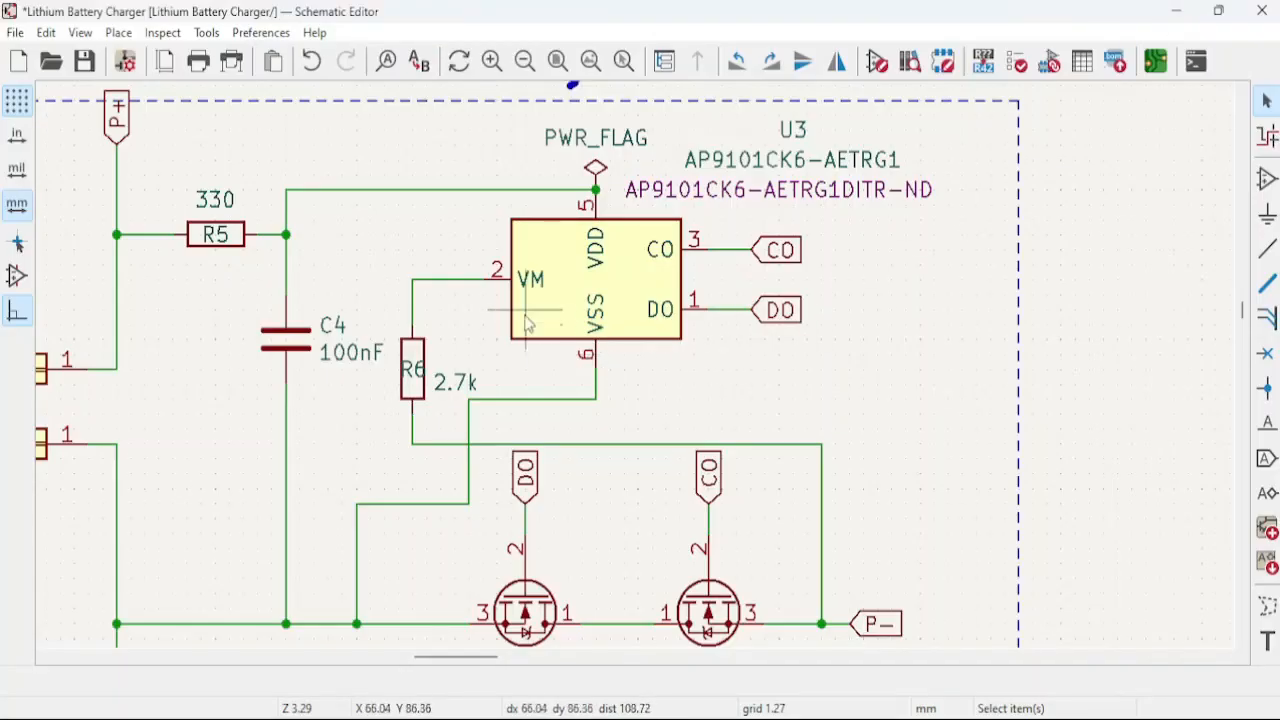
Examine battery connectors J5 and J6 and their wiring in the battery protection section.
middle_drag(682, 300, 852, 303)
scroll(711, 324, down, 2)
middle_drag(446, 385, 550, 362)
scroll(416, 400, up, 4)
scroll(609, 371, down, 2)
scroll(651, 371, down, 2)
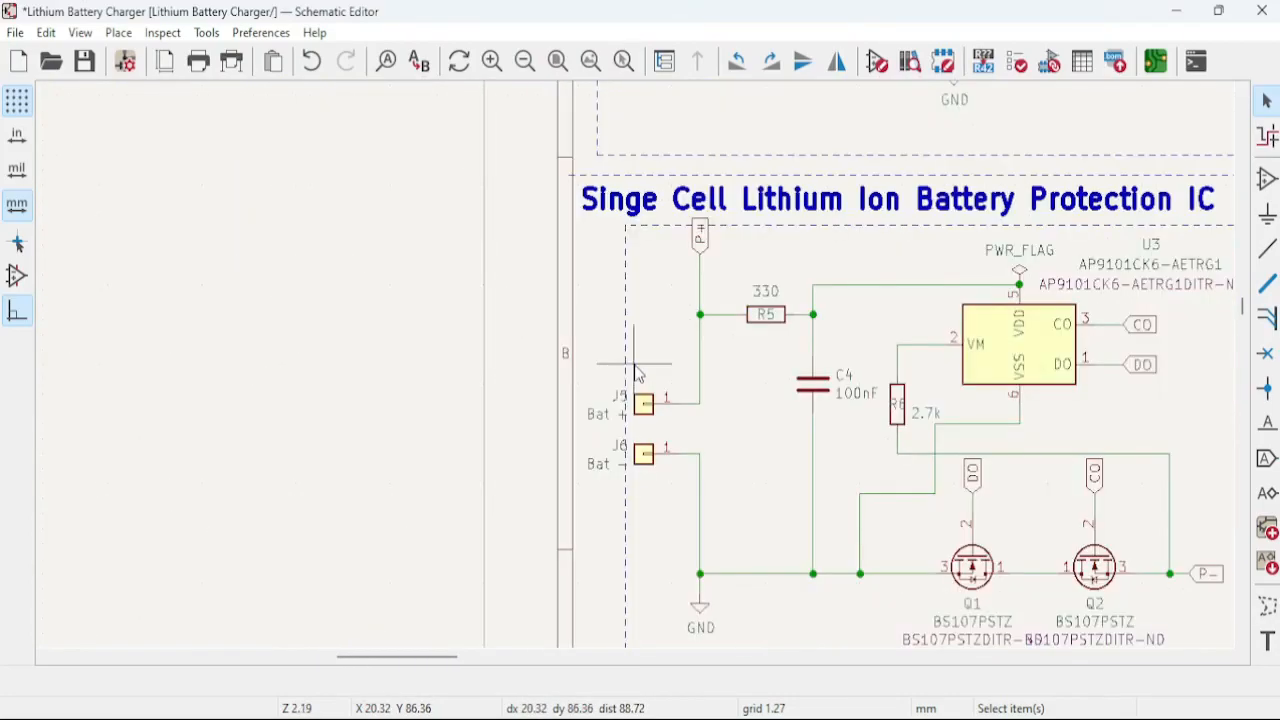
scroll(634, 363, up, 2)
middle_drag(635, 504, 653, 438)
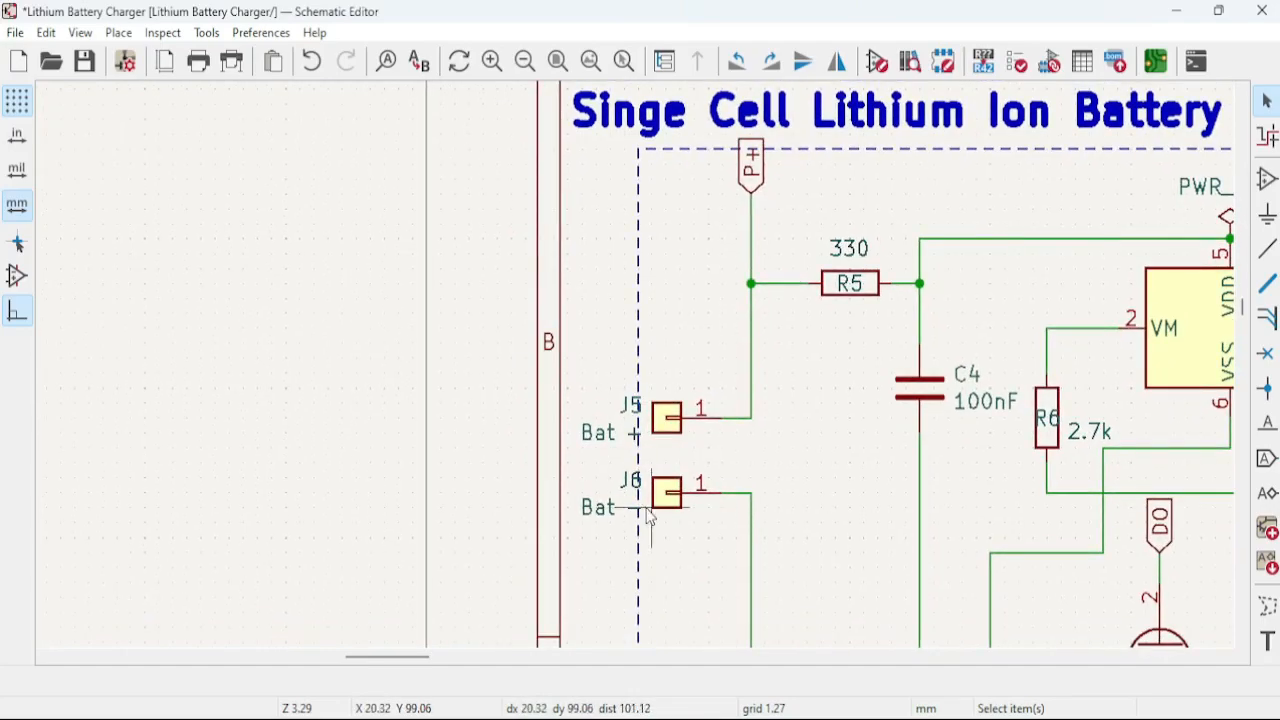
scroll(643, 510, up, 4)
middle_drag(762, 194, 659, 328)
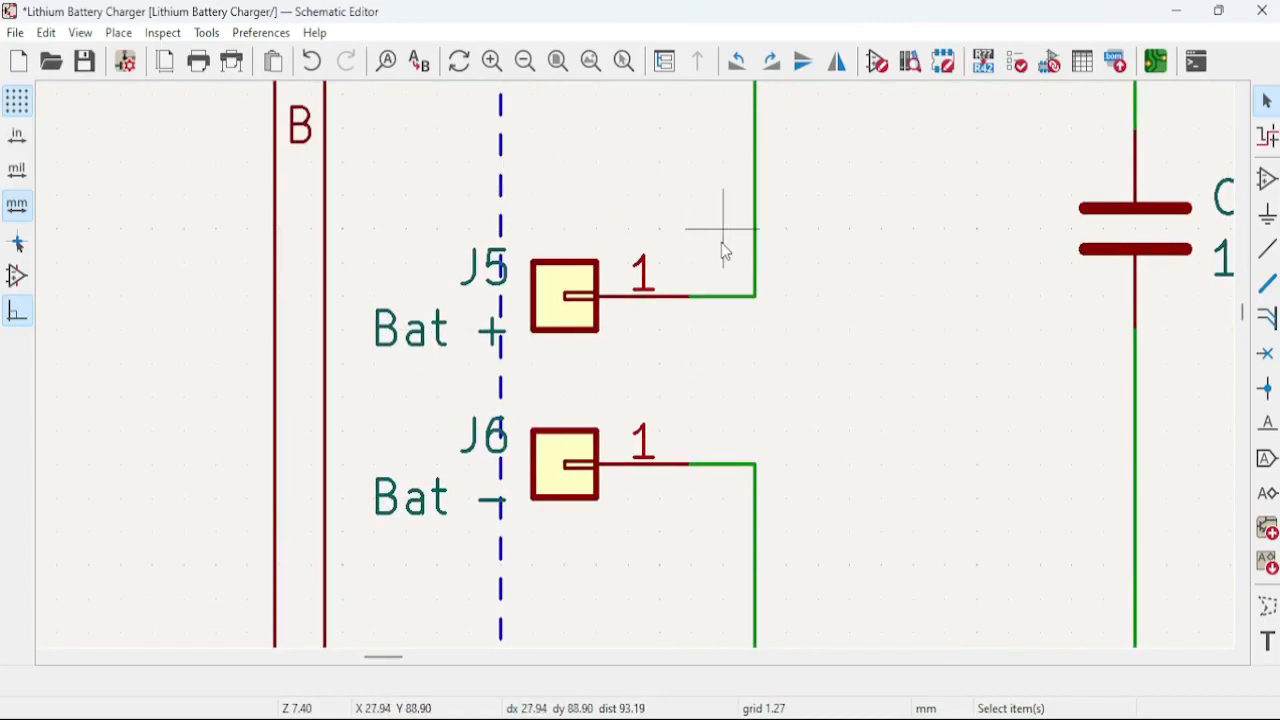
Trace the battery's positive line from the P+ label through resistor R5 to capacitor C4 and U3.
scroll(724, 252, down, 3)
scroll(611, 345, up, 3)
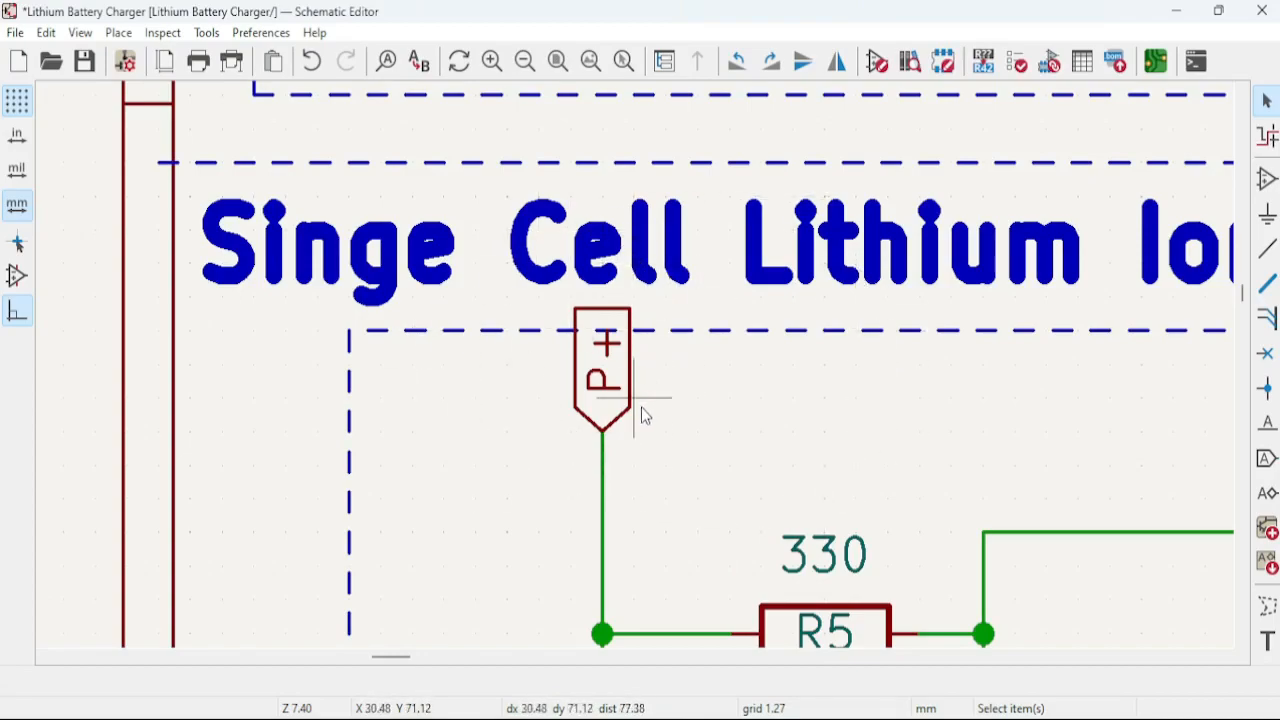
scroll(660, 372, down, 4)
scroll(684, 414, up, 3)
middle_drag(698, 433, 595, 258)
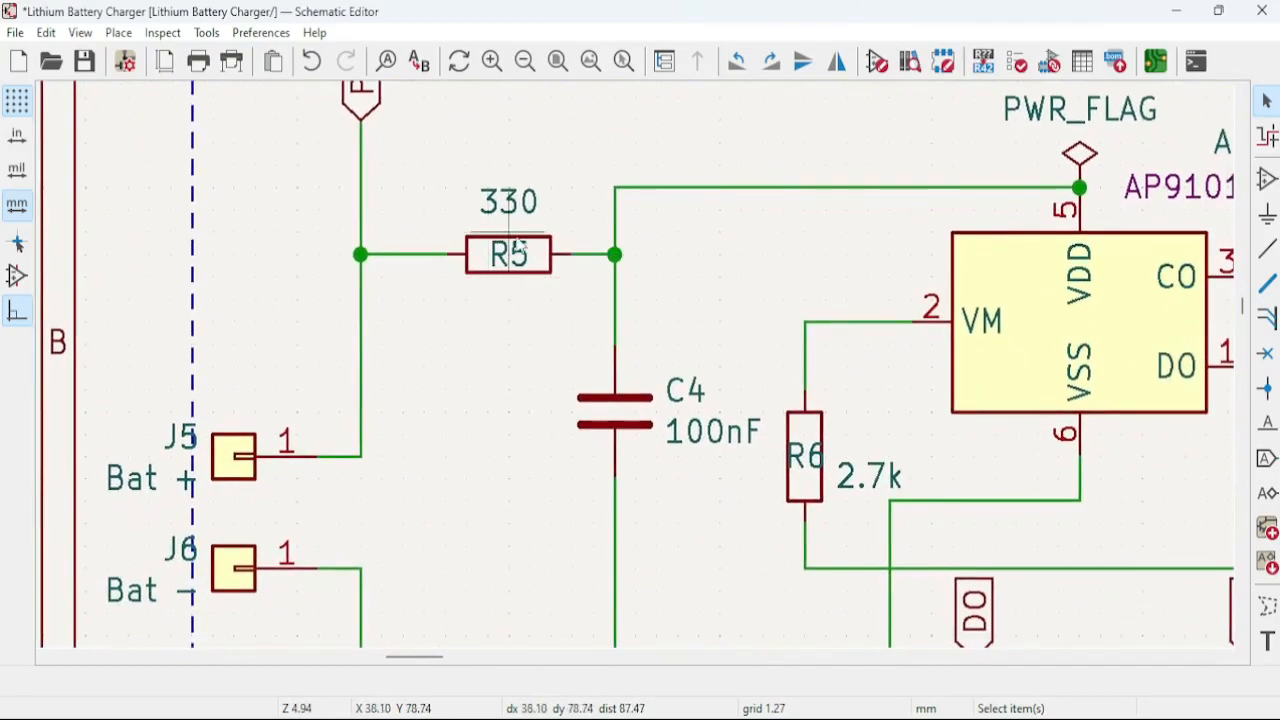
Move the R5 reference text out of the resistor body to just above its 330 value.
scroll(510, 279, up, 3)
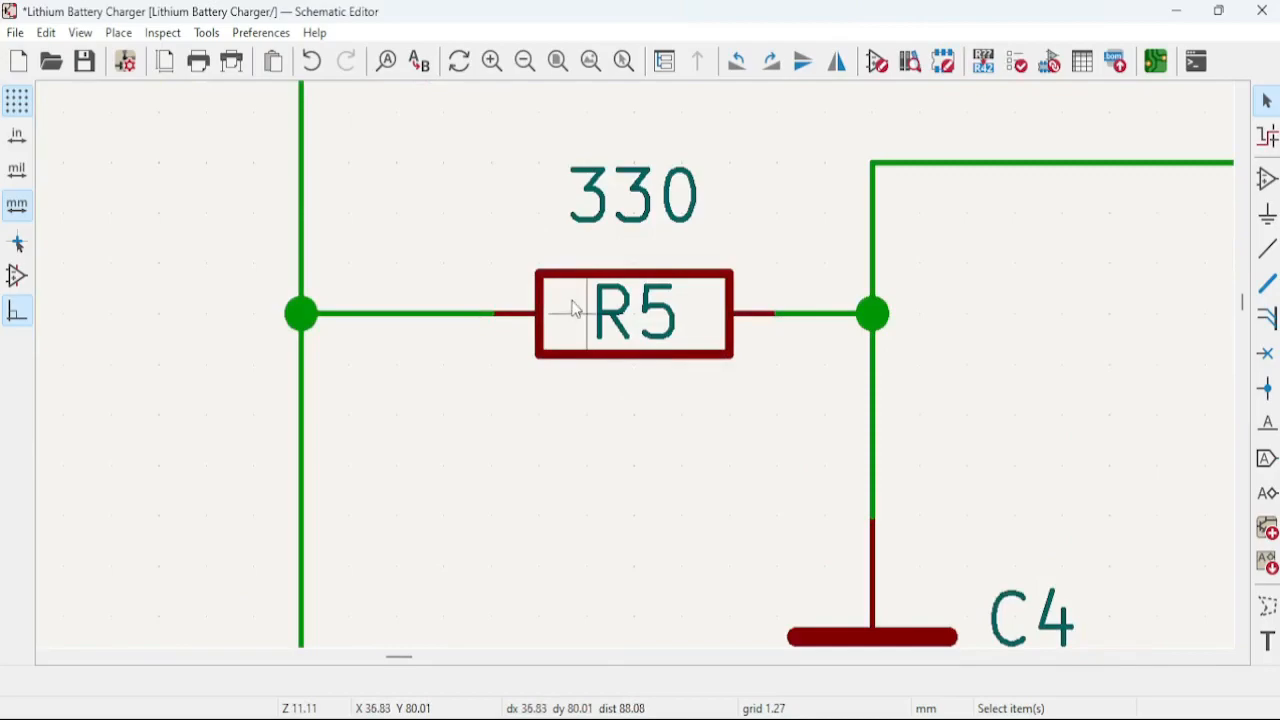
middle_drag(680, 292, 588, 494)
key(m)
click(599, 509)
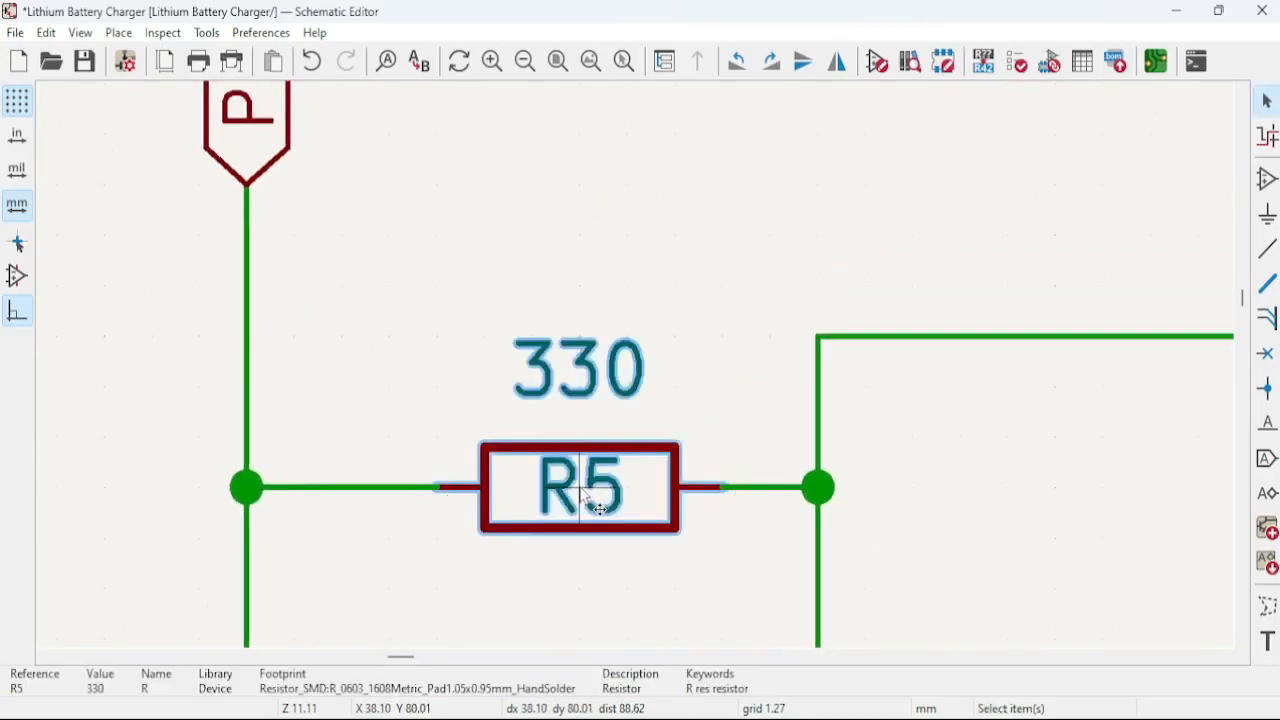
click(583, 488)
drag(583, 488, 597, 293)
key(Escape)
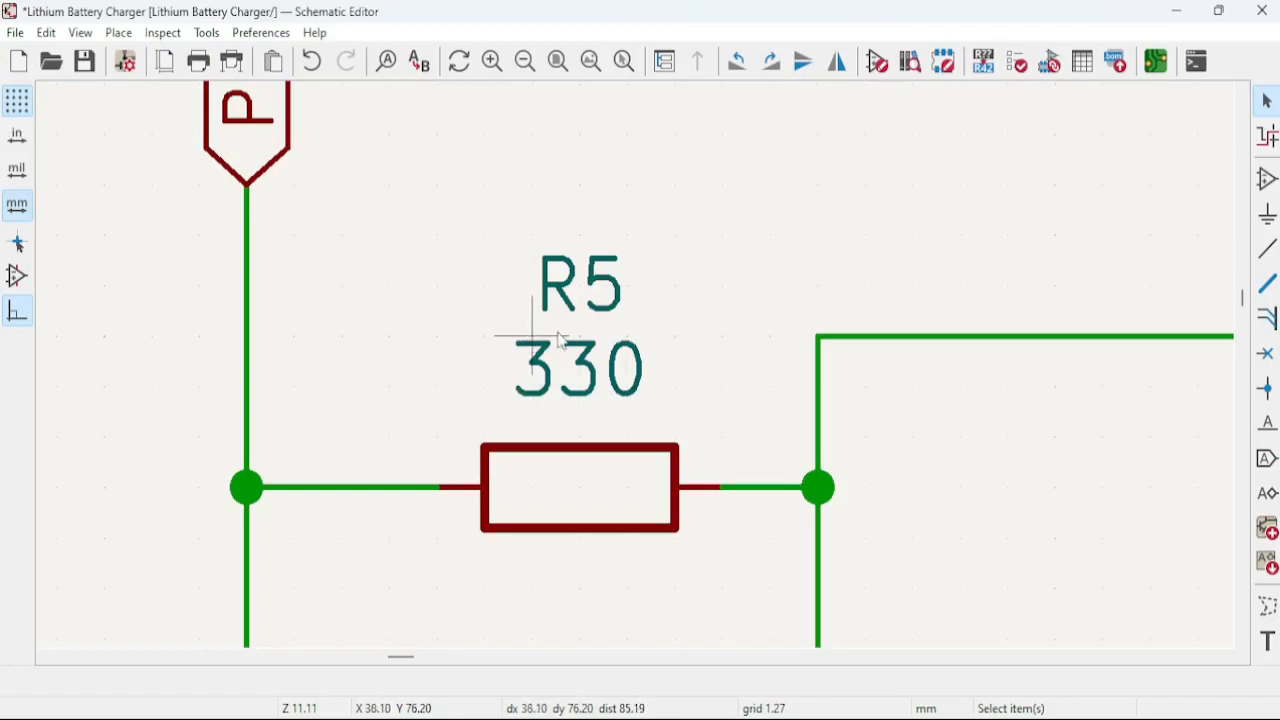
Check the settings of R5's value field, close them without changes, and view the resistor's tidied labels.
double_click(630, 375)
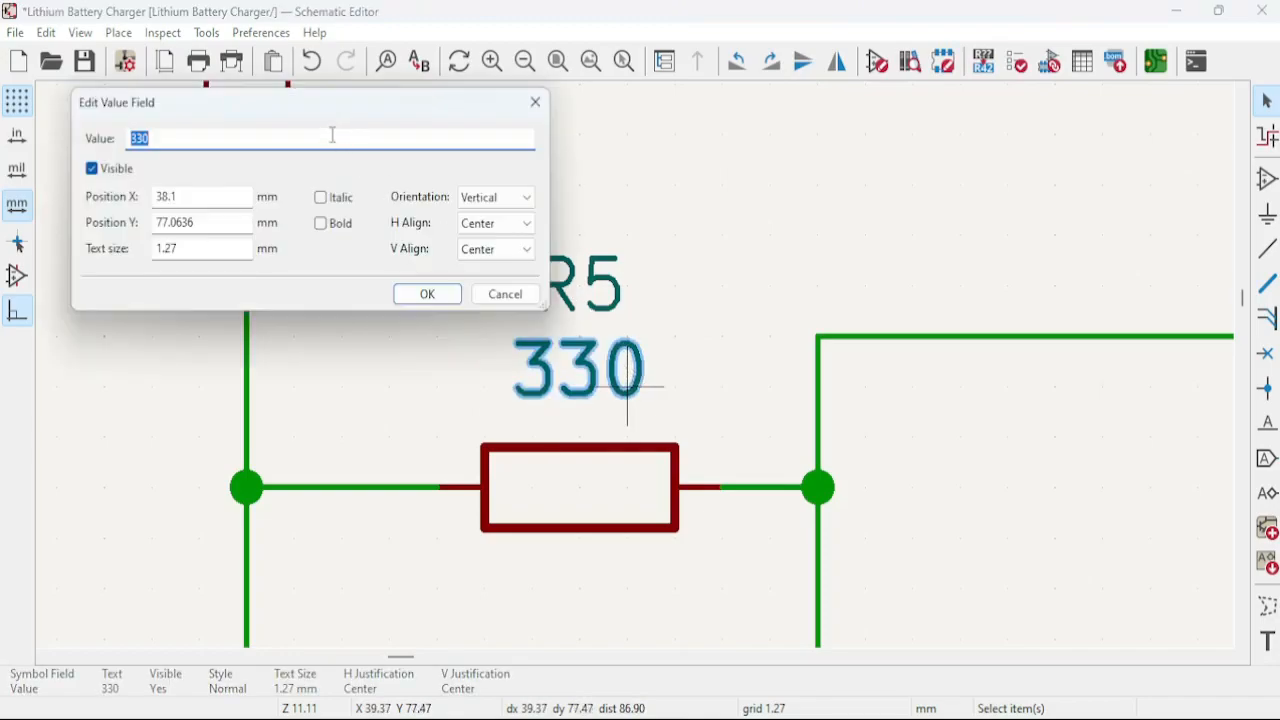
click(539, 106)
click(643, 160)
scroll(651, 289, down, 2)
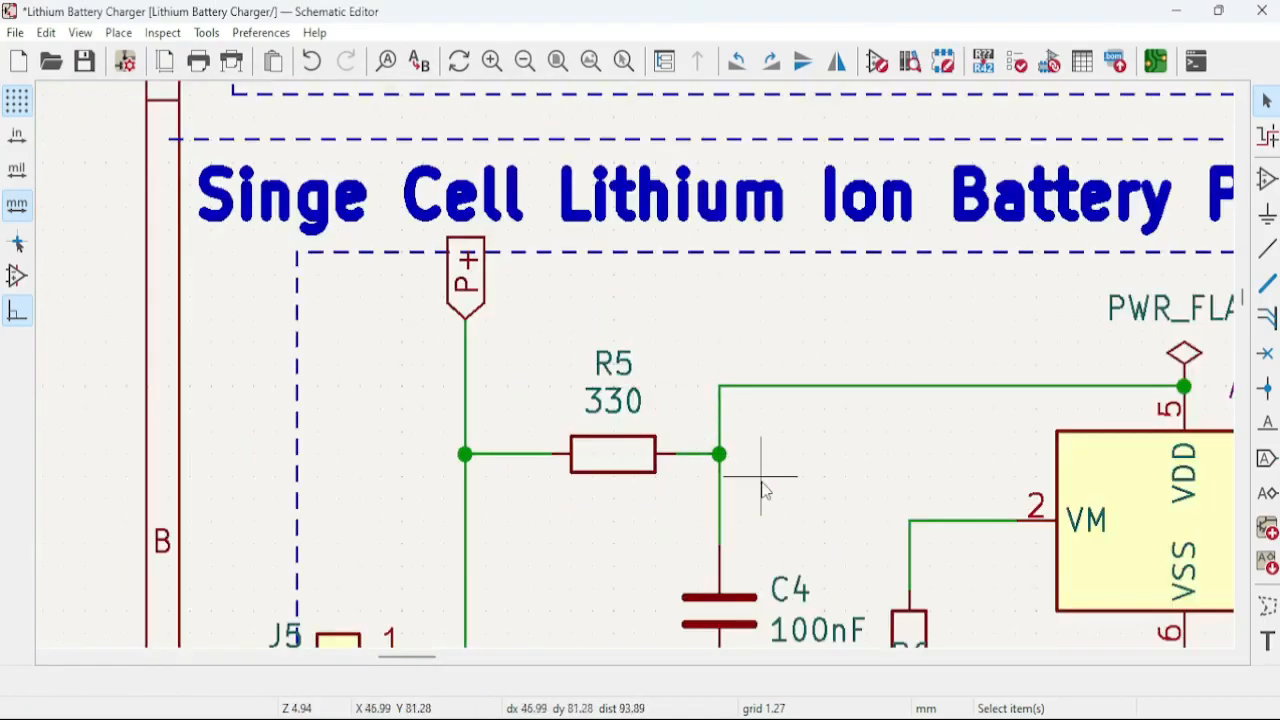
middle_drag(760, 481, 586, 309)
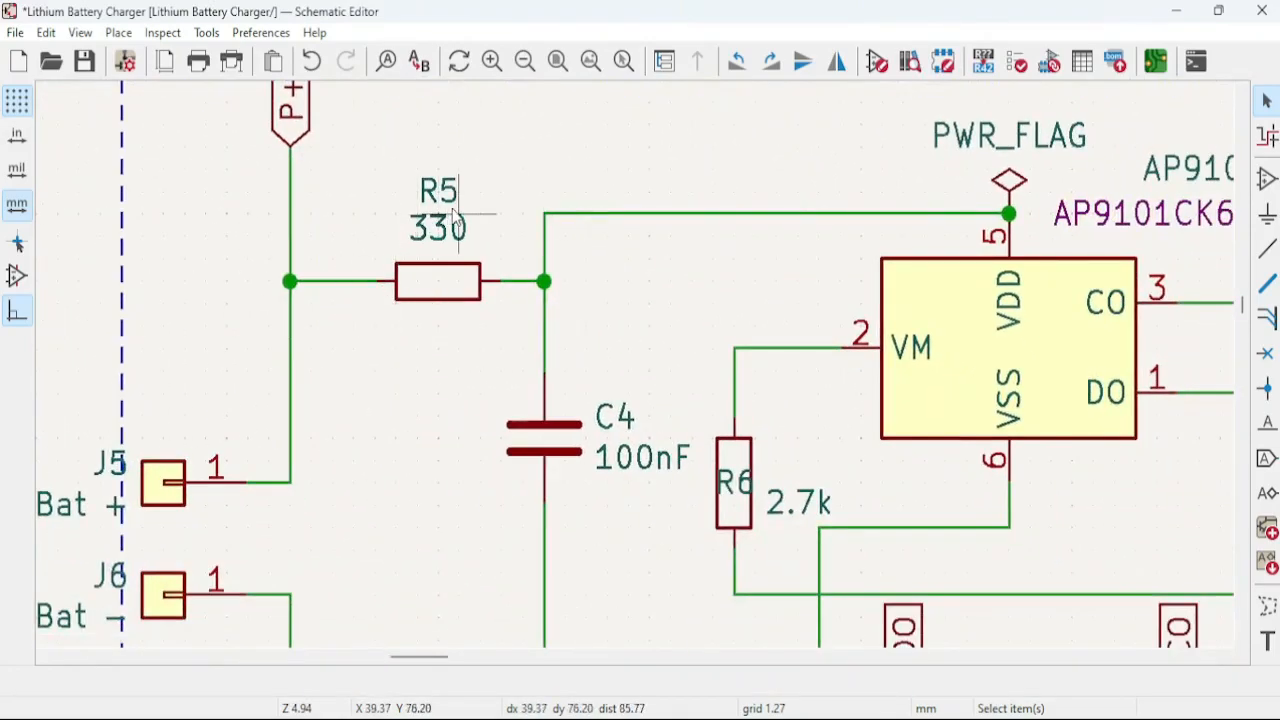
Look at MOSFETs Q1 and Q2, and check the BS107PSTZ description and drive voltage on its DigiKey page in the browser.
scroll(906, 423, down, 1)
middle_drag(603, 466, 594, 259)
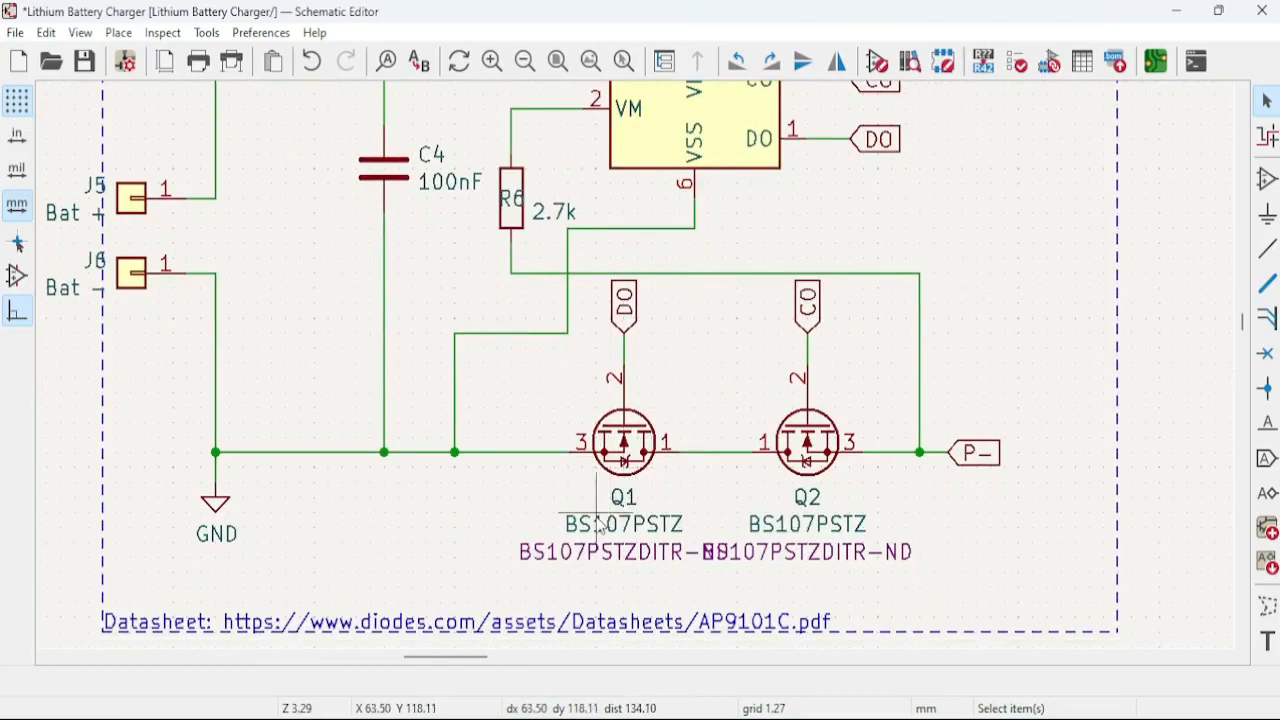
key(alt+Tab)
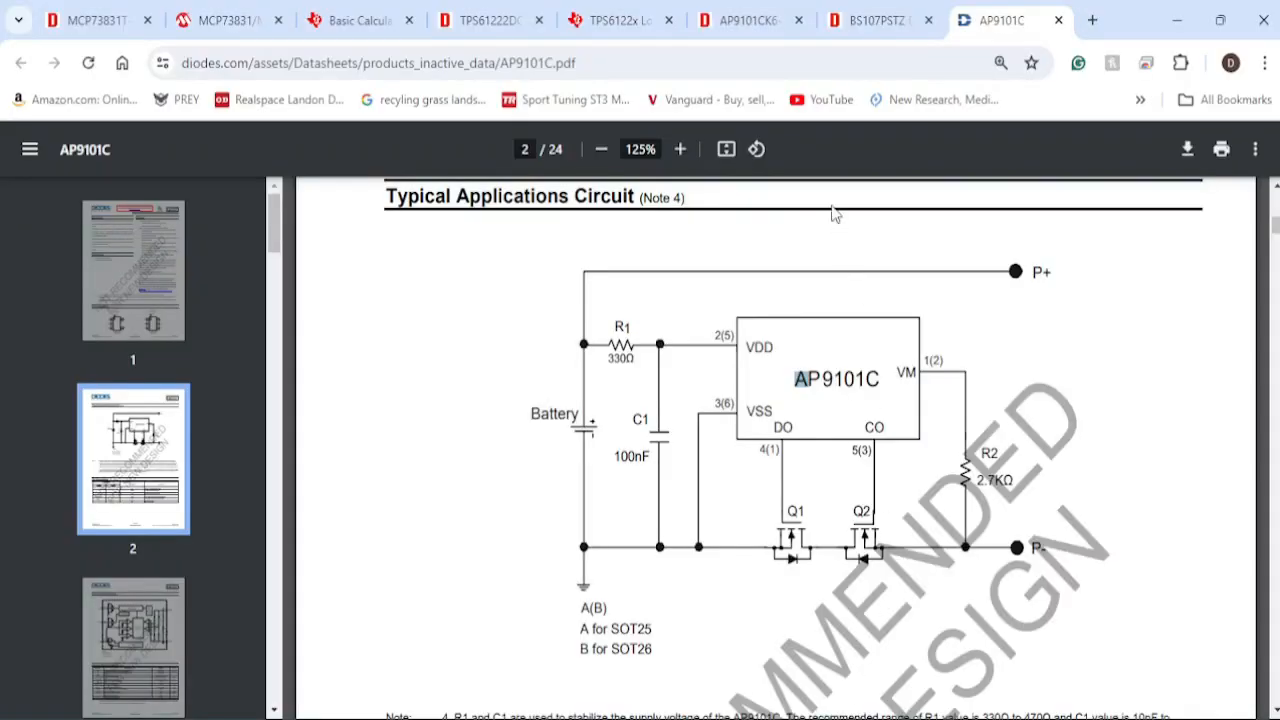
click(870, 20)
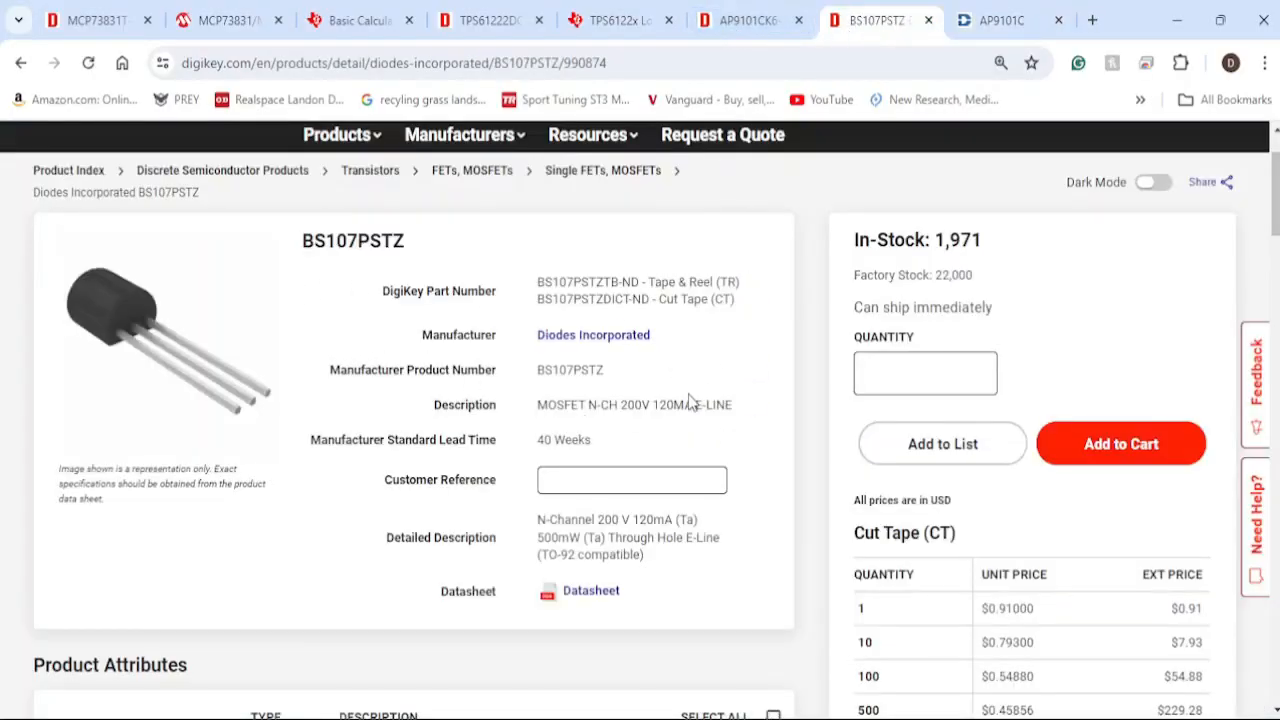
drag(693, 408, 673, 410)
scroll(640, 423, down, 8)
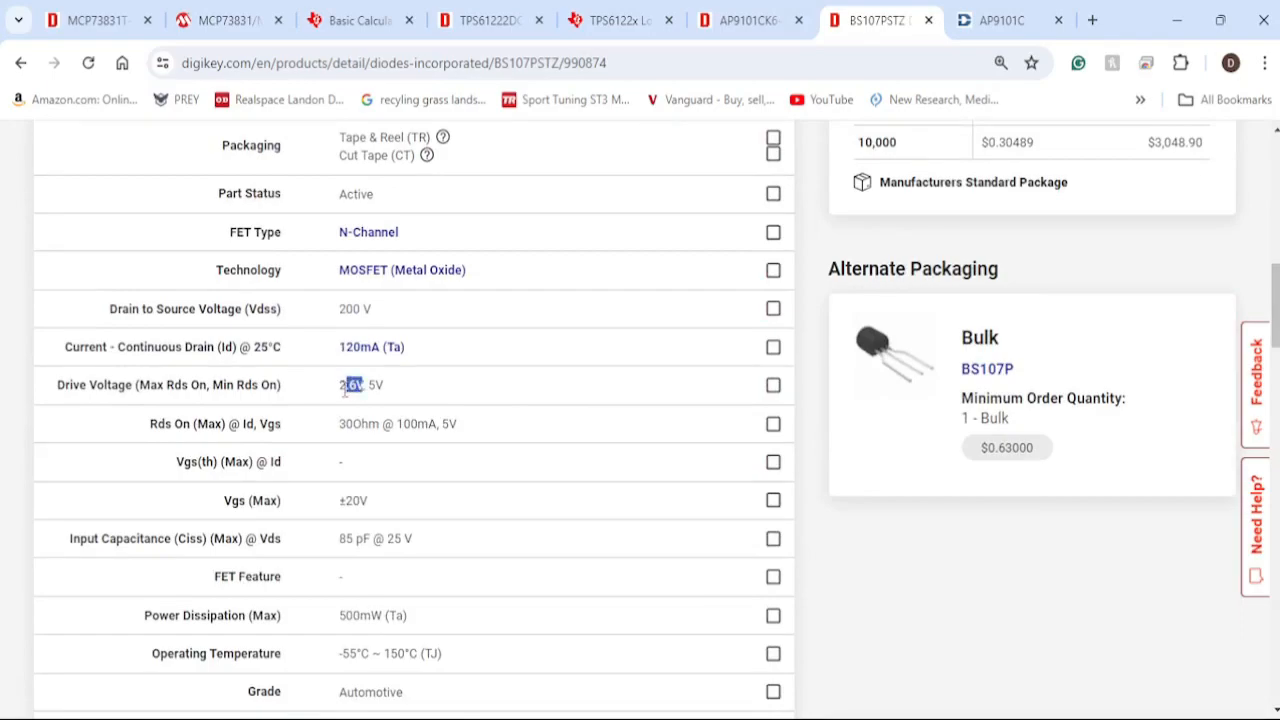
scroll(532, 452, up, 7)
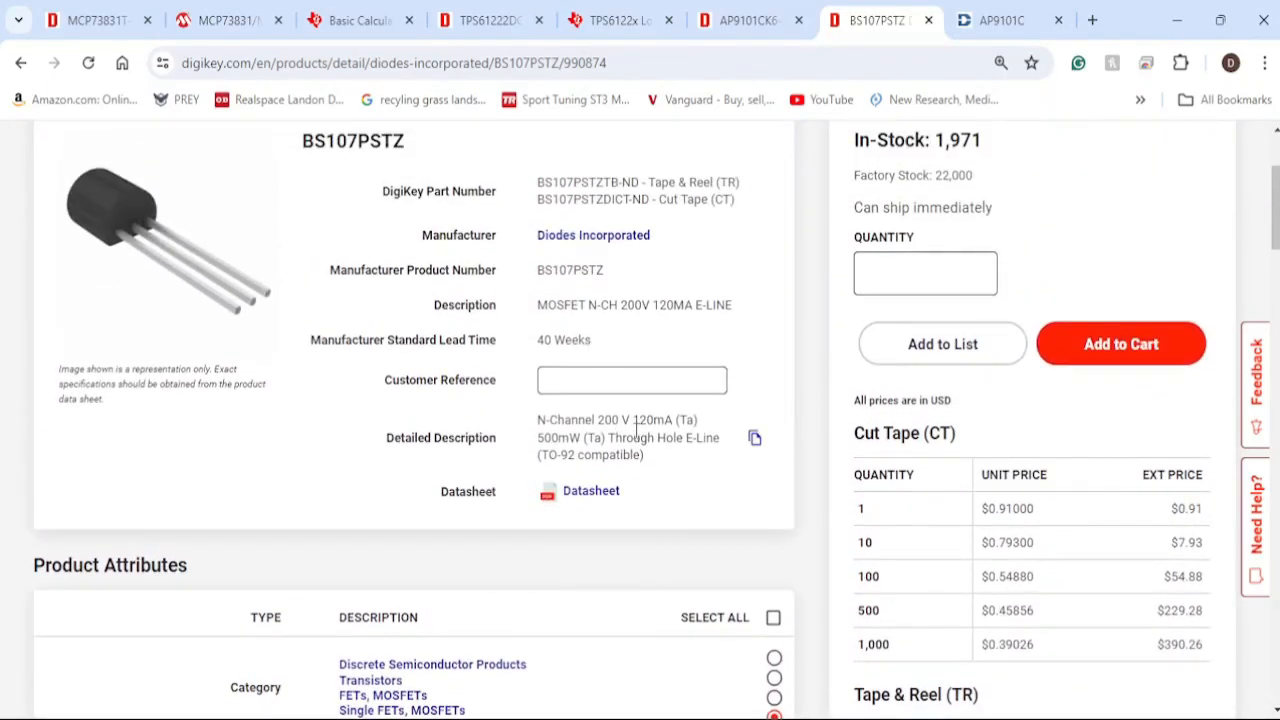
scroll(636, 428, up, 1)
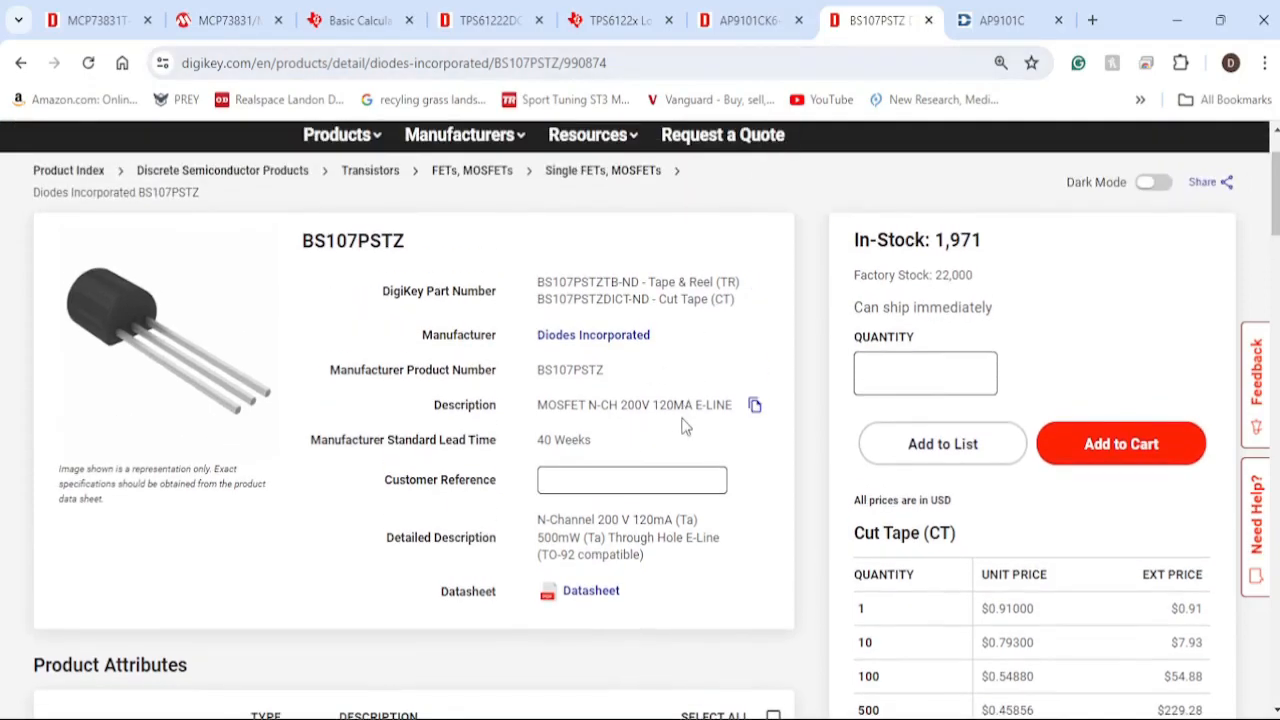
Return to the schematic editor and view the 5V Boost Converter section around U2.
click(1174, 20)
scroll(633, 332, down, 3)
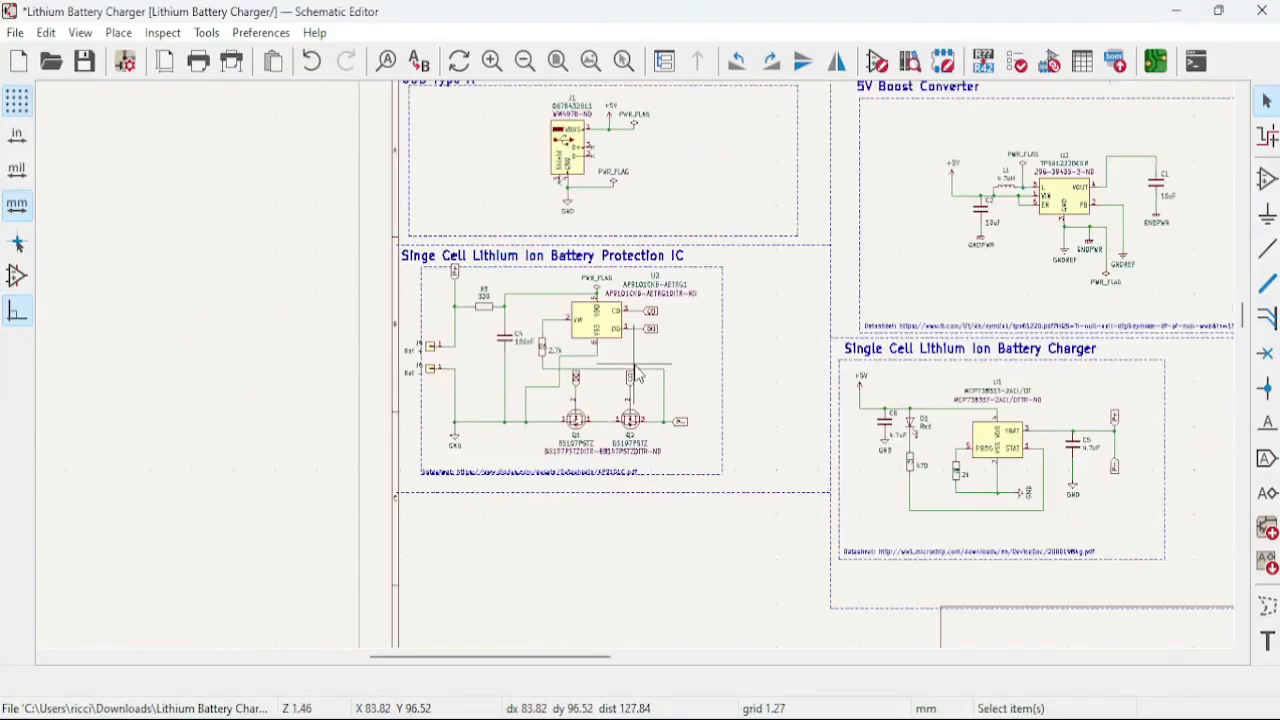
scroll(748, 304, up, 3)
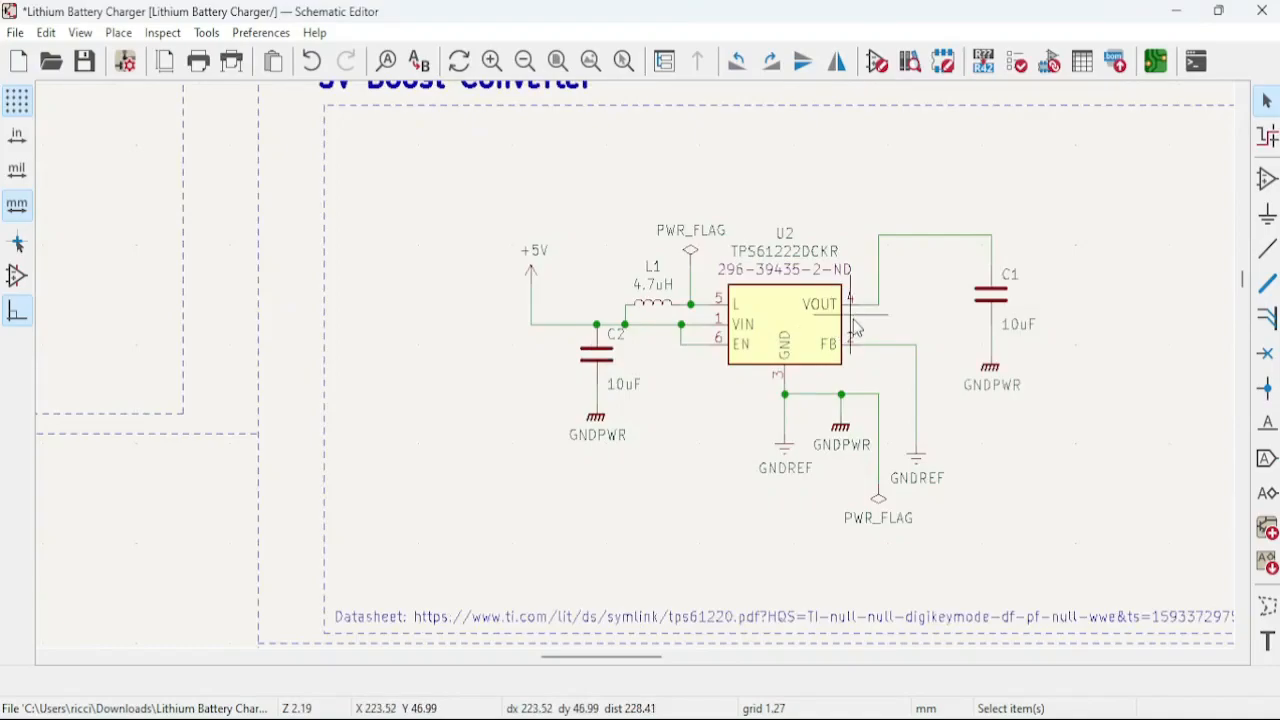
scroll(855, 328, down, 2)
Examine the battery protection circuit around U3, from the battery connectors through R5, C4 and R6 to Q1 and Q2.
middle_drag(437, 445, 888, 273)
scroll(638, 372, up, 2)
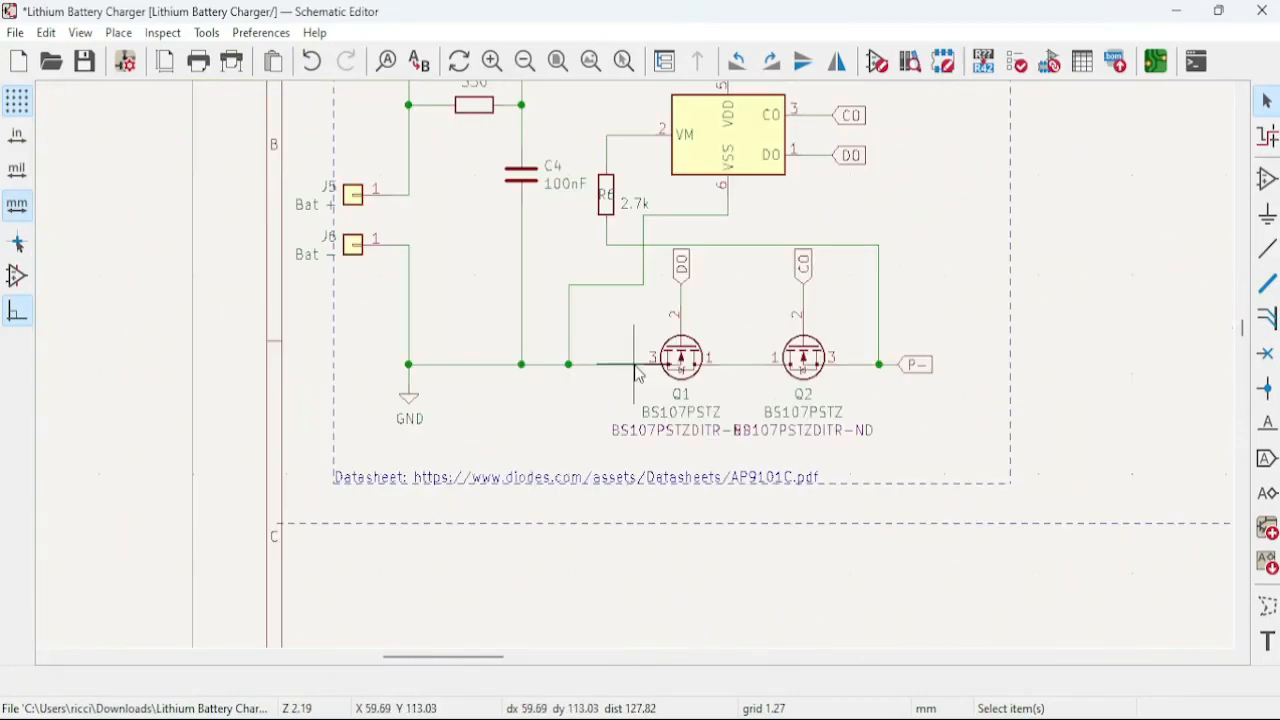
middle_drag(697, 286, 694, 352)
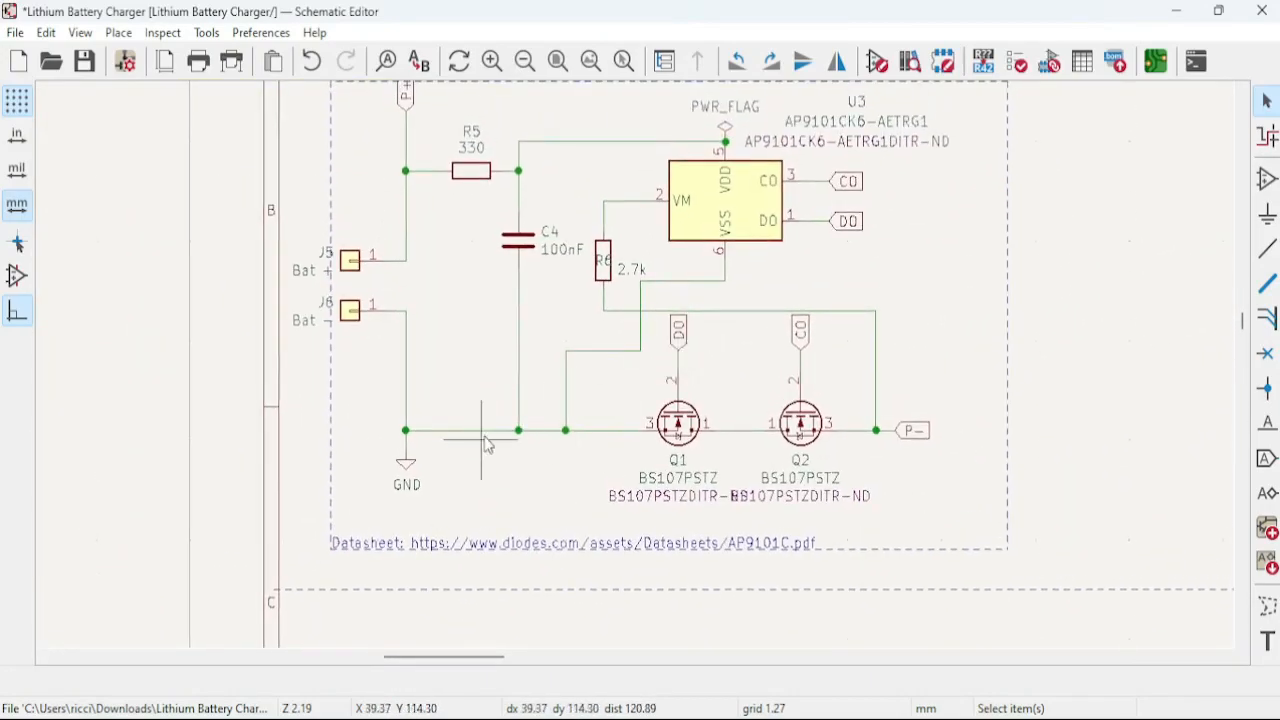
scroll(485, 440, up, 2)
middle_drag(730, 265, 524, 460)
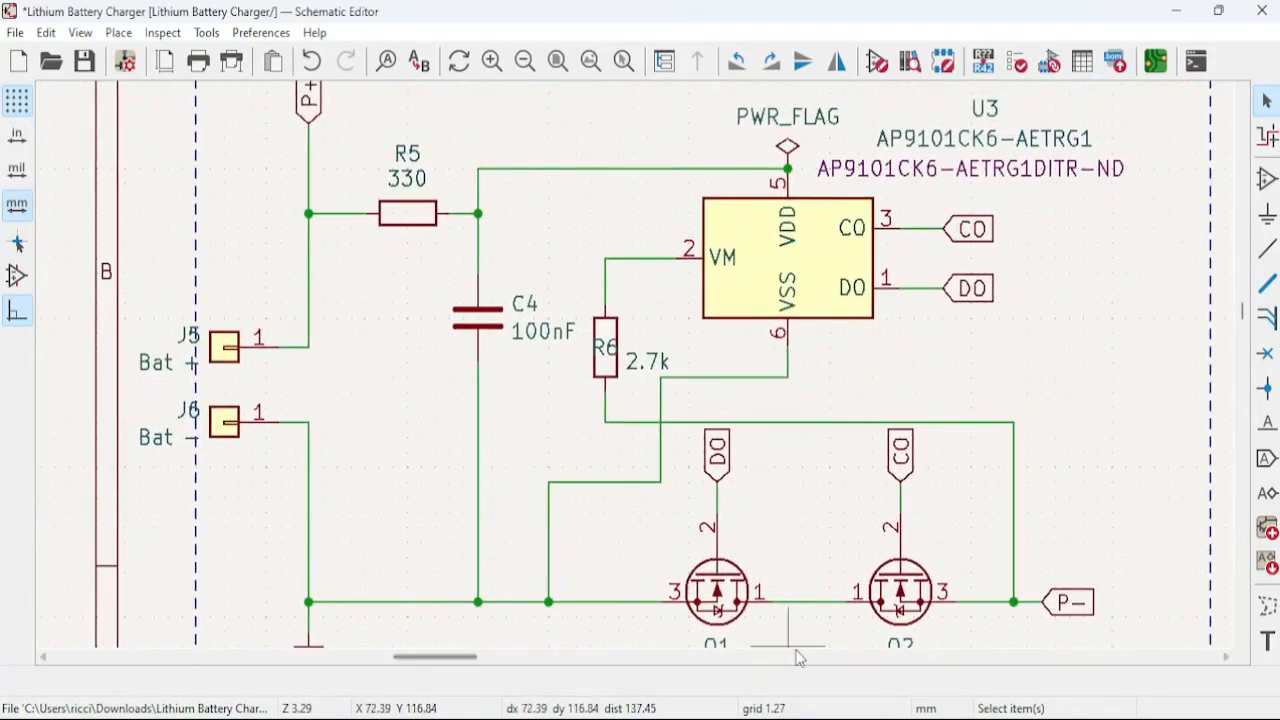
scroll(375, 620, up, 1)
middle_drag(676, 322, 623, 376)
scroll(775, 225, down, 2)
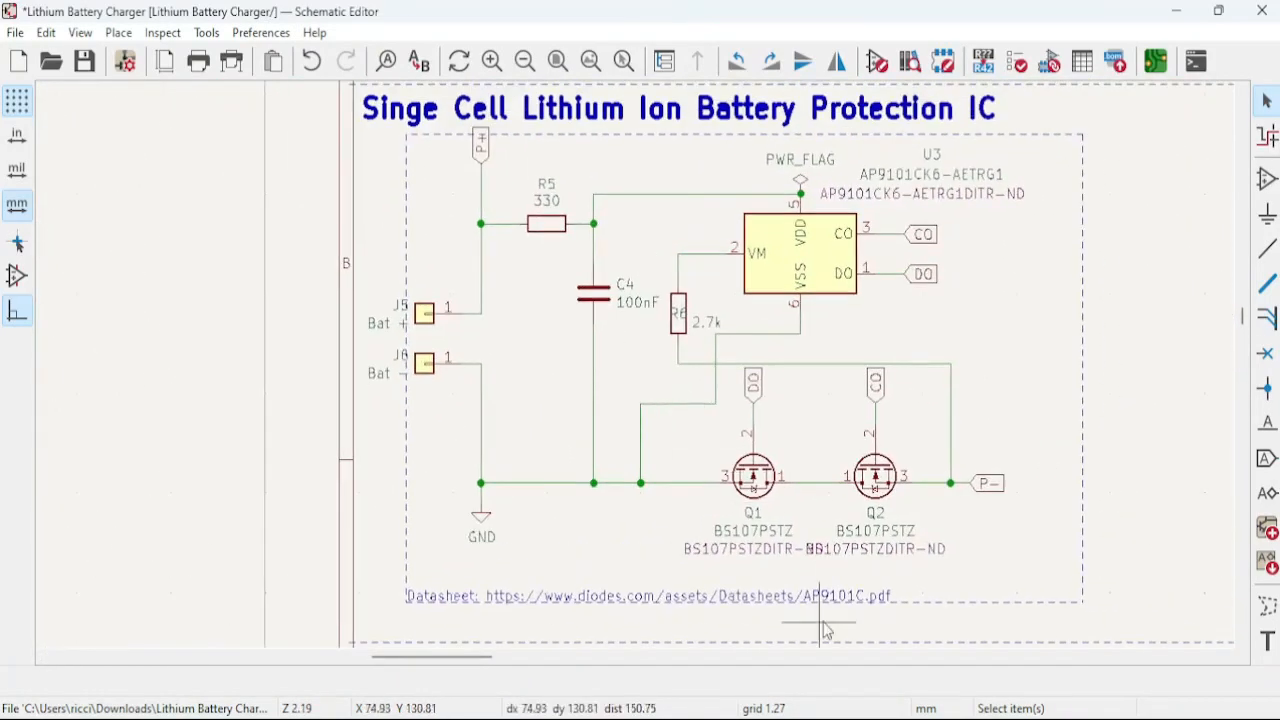
Check the typical applications circuit in the AP9101C datasheet in the browser, and return to the schematic editor.
key(alt+Tab)
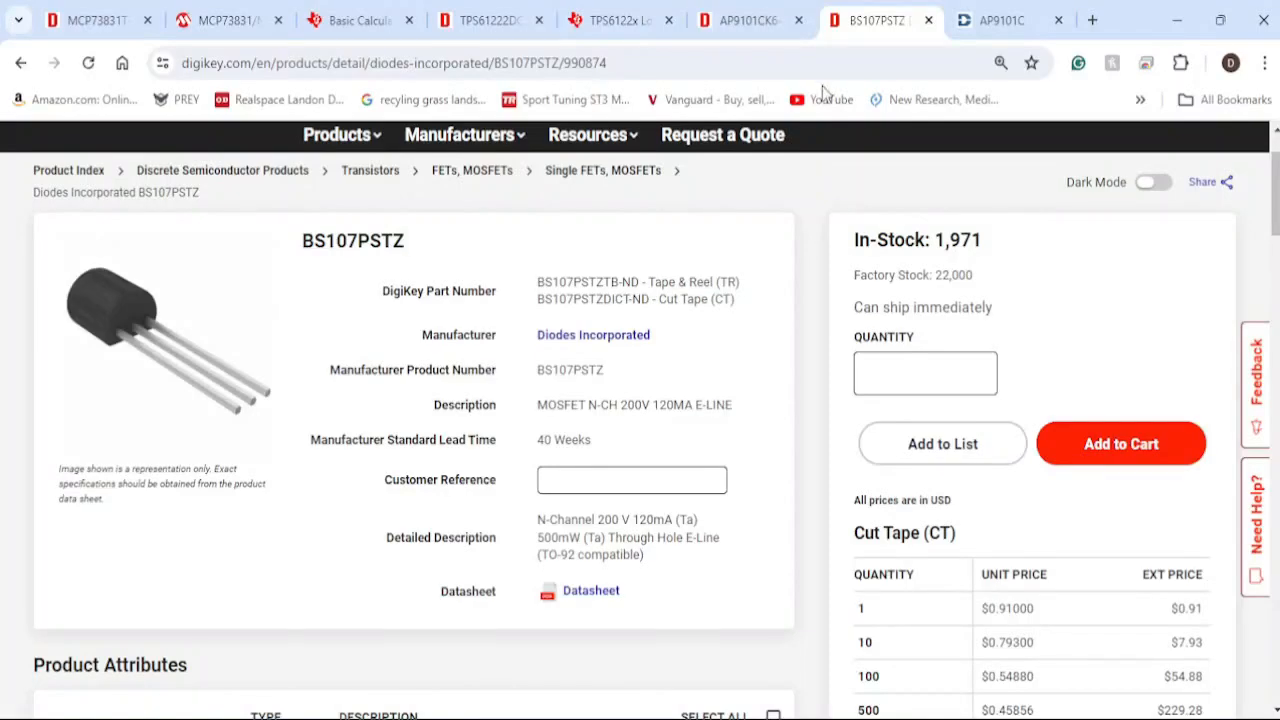
click(975, 12)
scroll(597, 447, down, 2)
scroll(597, 447, up, 2)
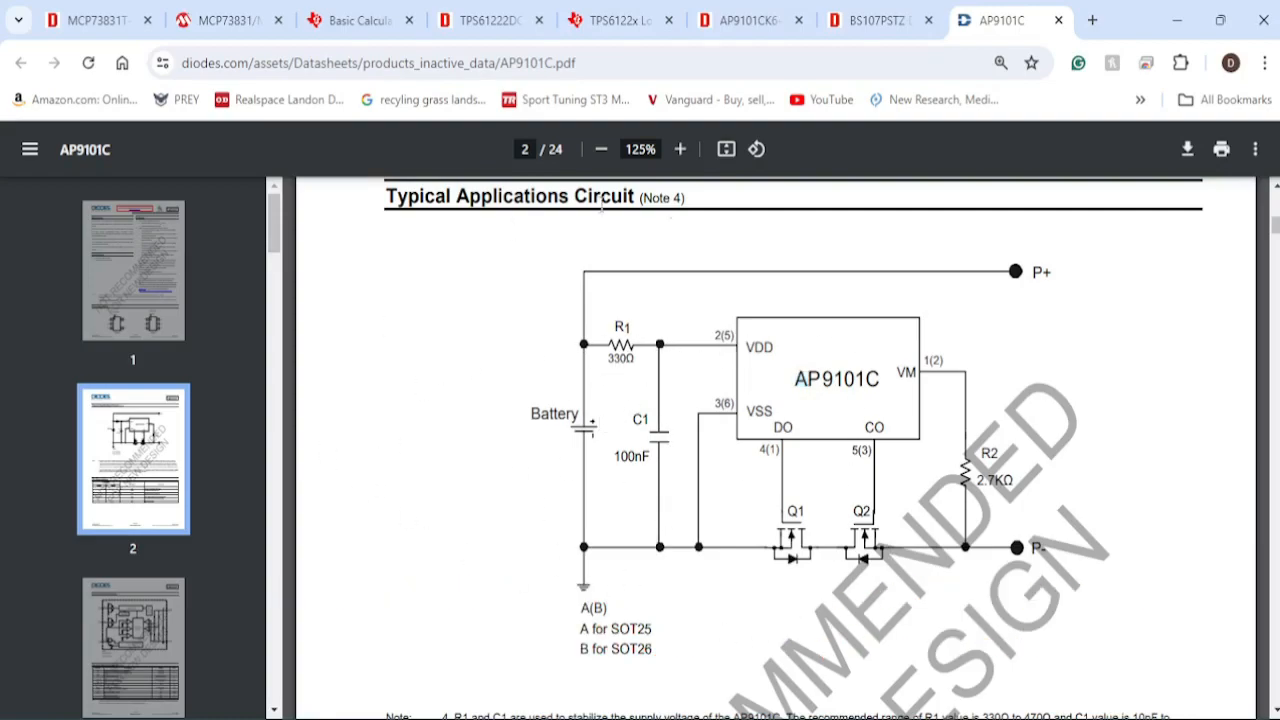
click(1176, 20)
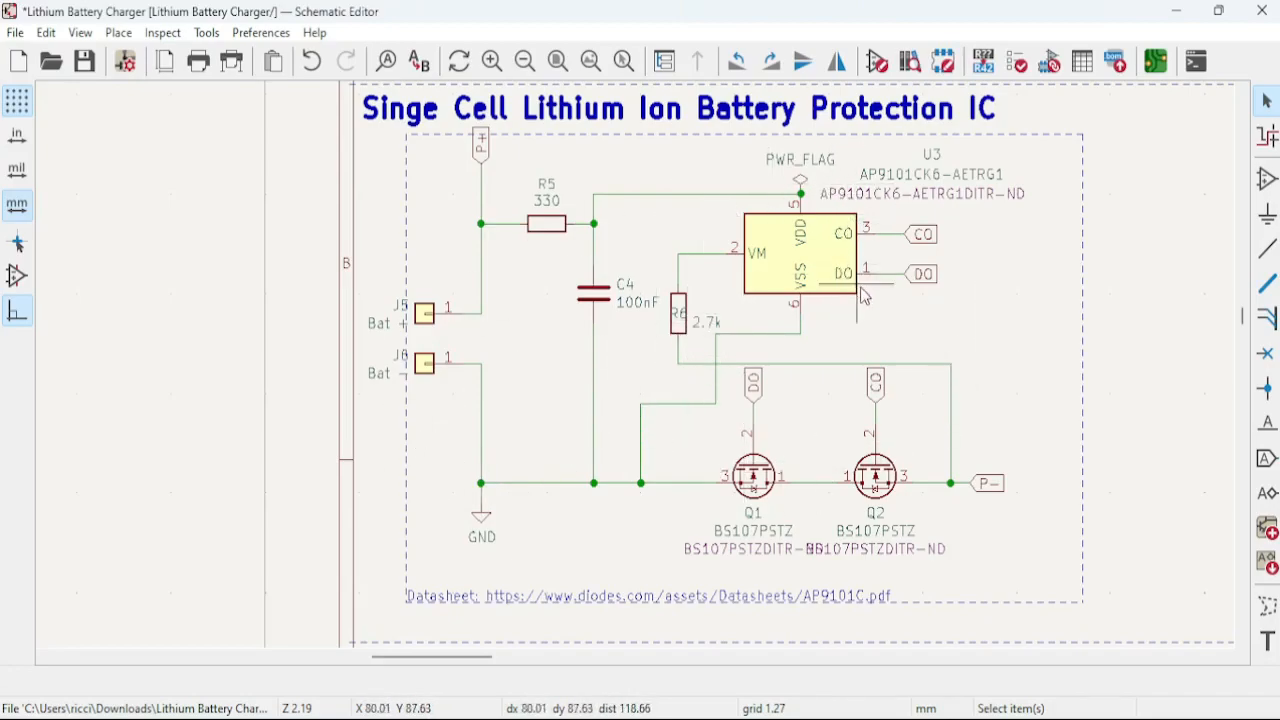
Inspect the Single Cell Lithium Ion Battery Charger section, following U1's VBAT output to capacitor C5 and the P+ and P- labels.
scroll(1054, 273, down, 2)
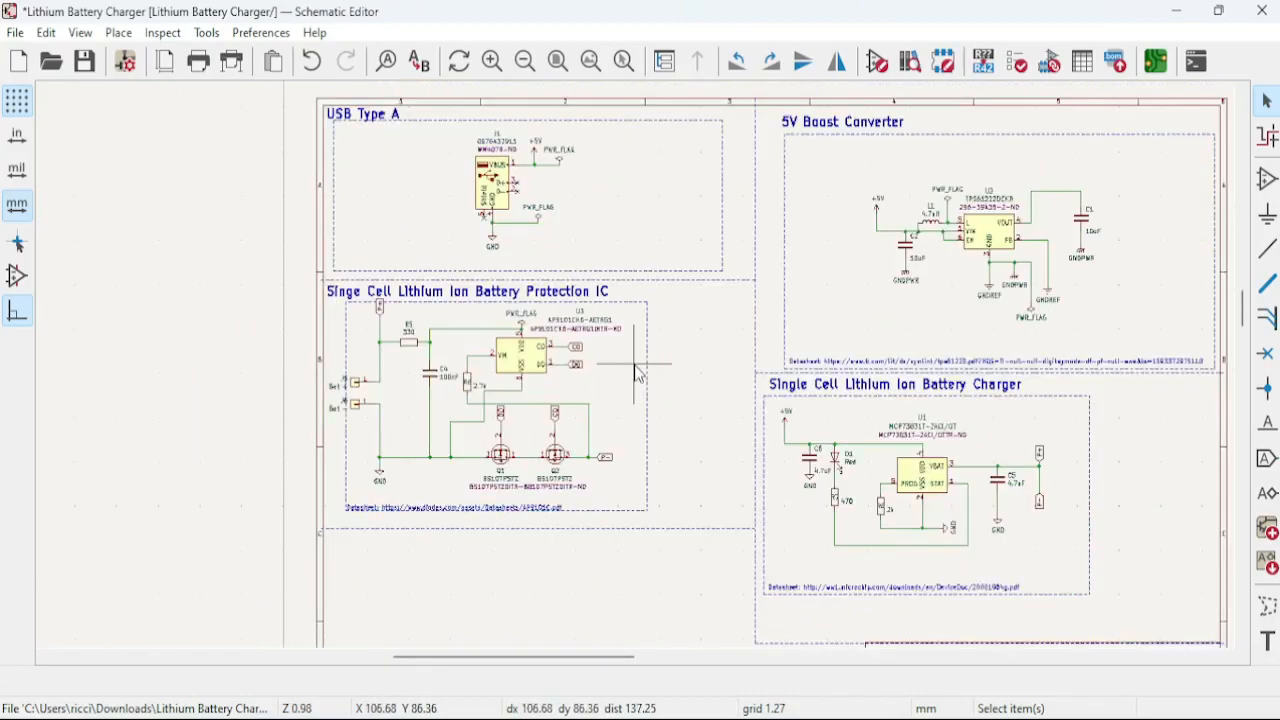
scroll(580, 367, up, 1)
middle_drag(779, 424, 755, 360)
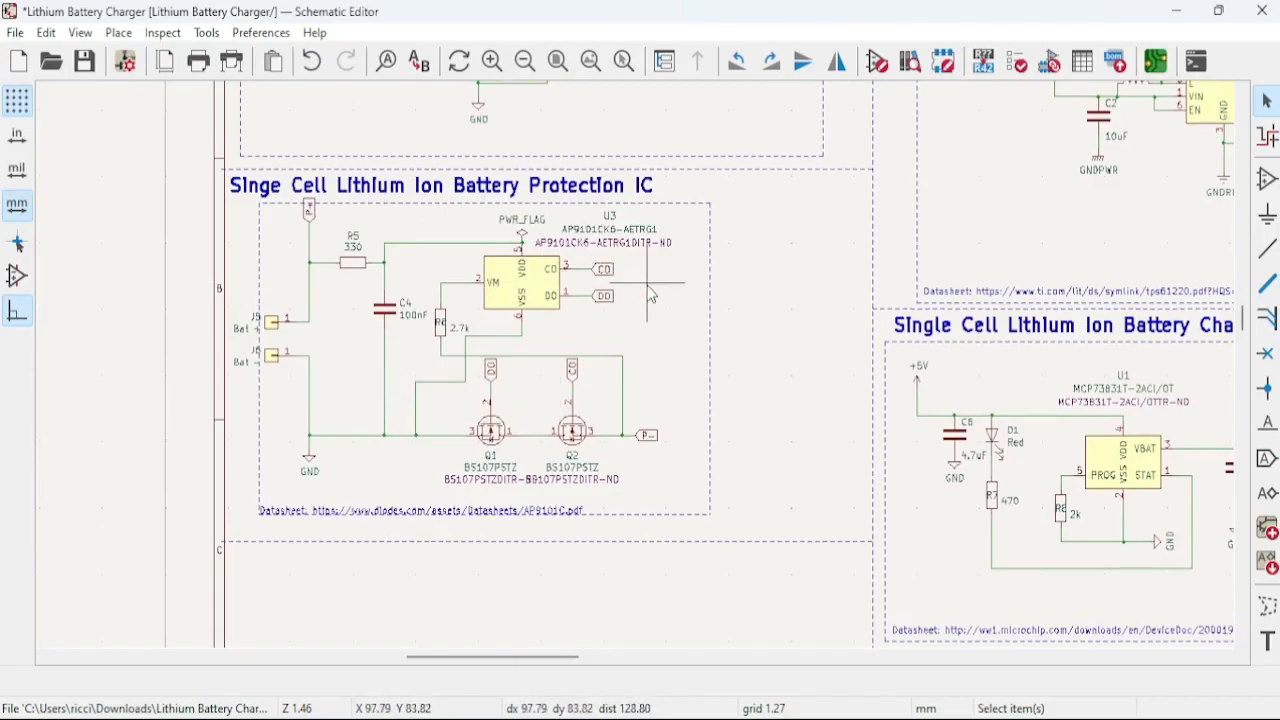
middle_drag(860, 416, 336, 316)
scroll(336, 316, up, 2)
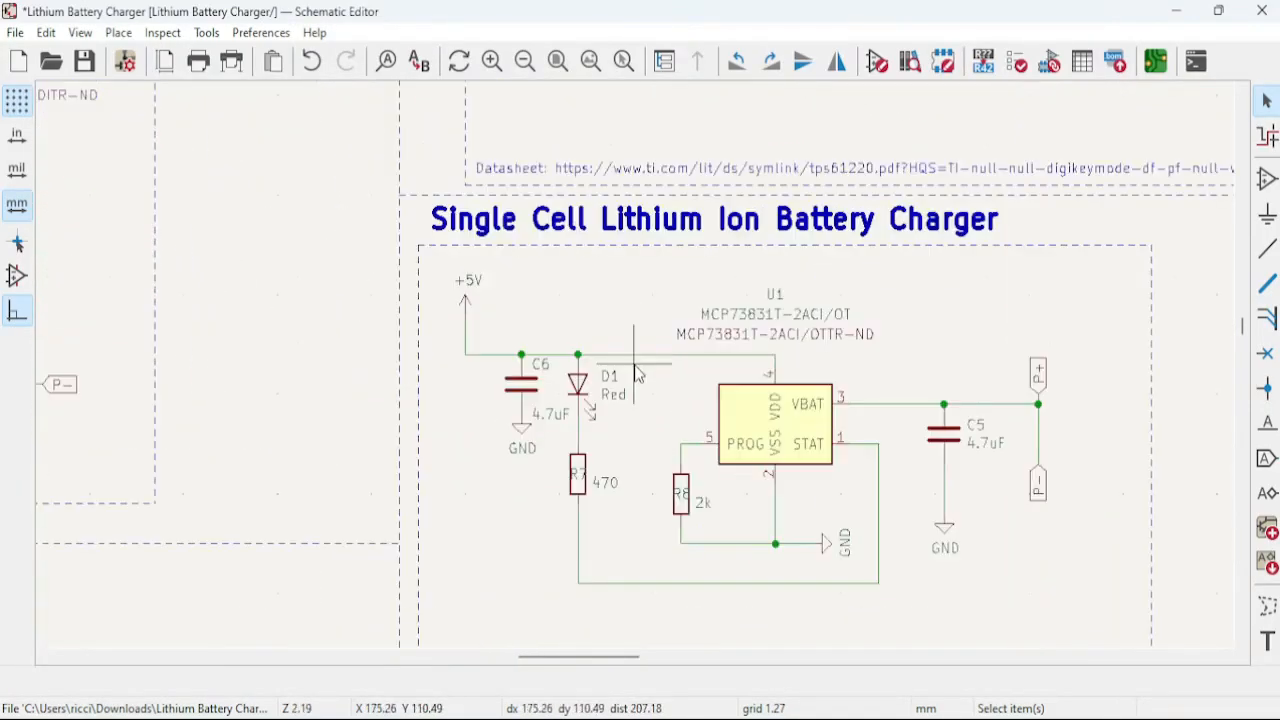
middle_drag(880, 425, 605, 358)
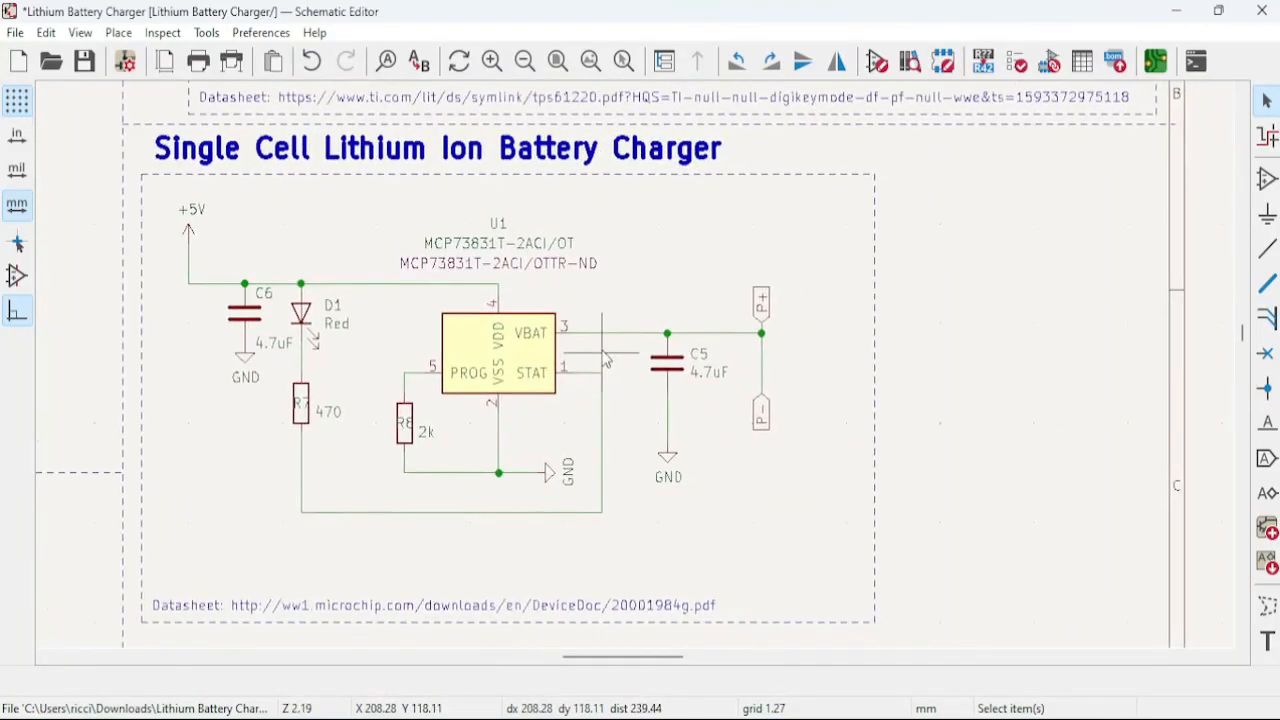
scroll(822, 375, up, 4)
scroll(477, 286, down, 2)
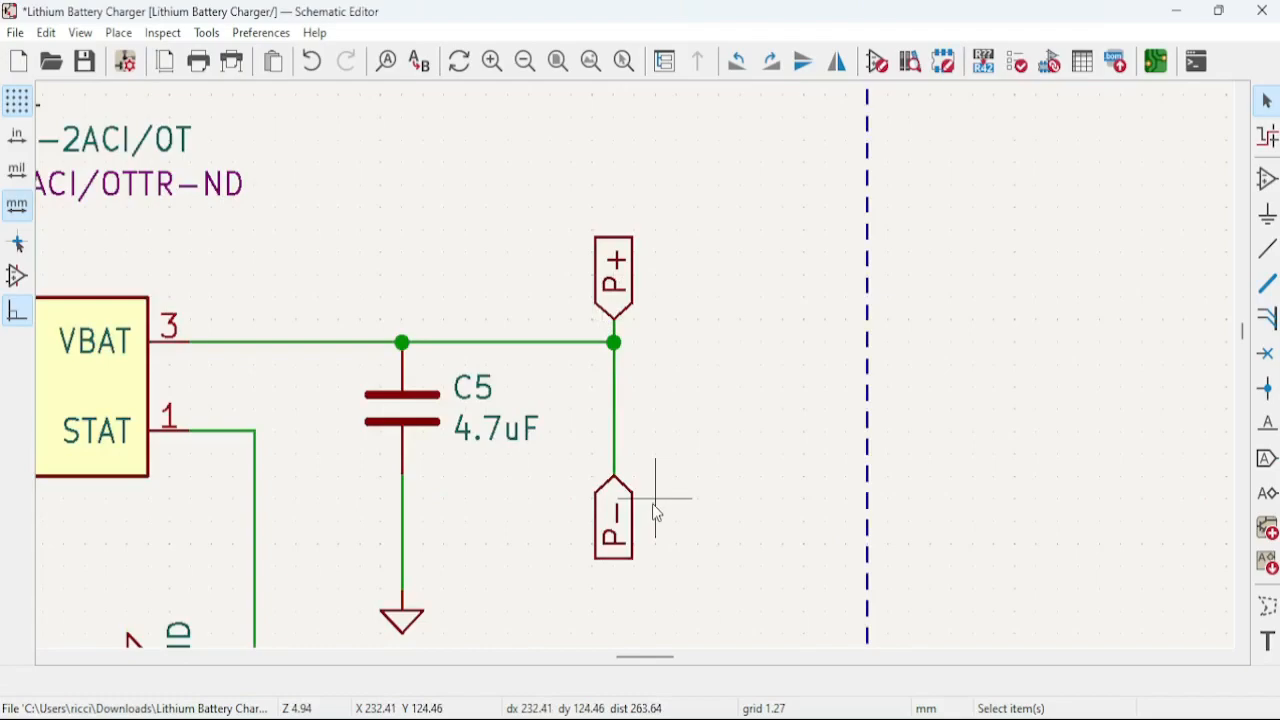
middle_drag(464, 388, 681, 351)
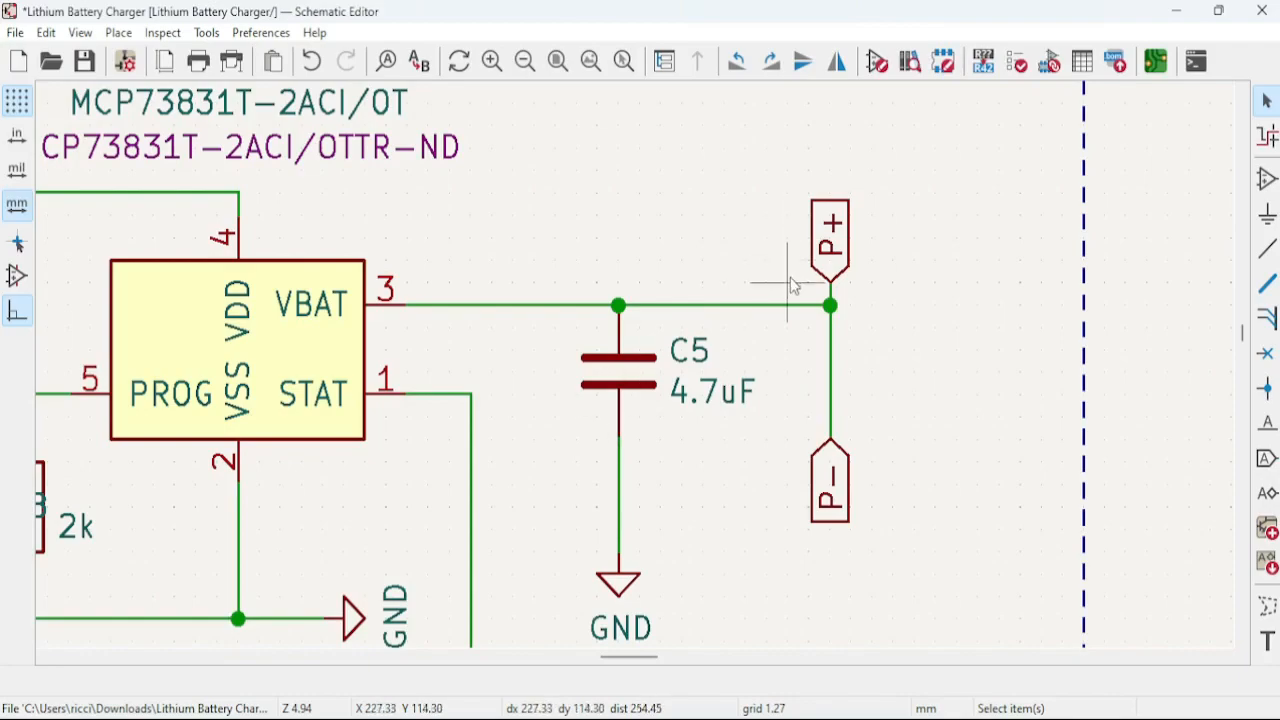
Review the charger circuit alongside the battery protection section, and recheck the P+ and P- labels on the VBAT line.
scroll(795, 287, down, 5)
scroll(562, 440, up, 2)
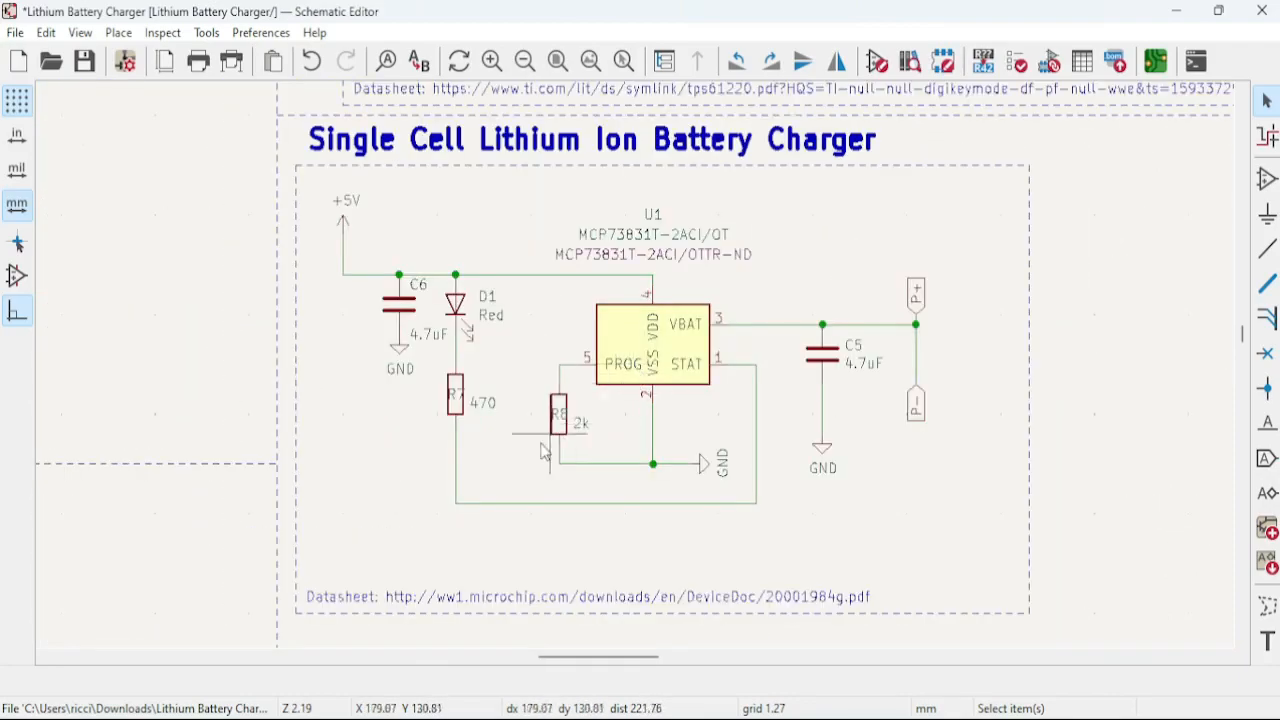
middle_drag(693, 356, 714, 410)
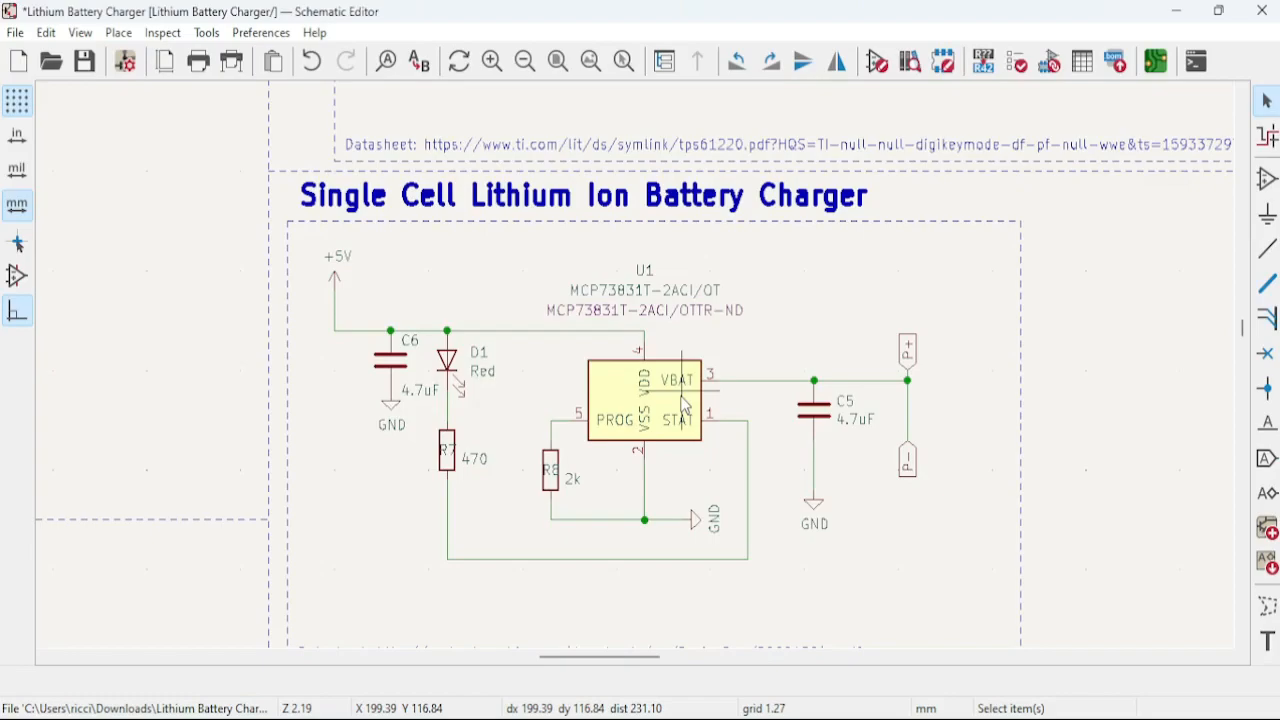
scroll(685, 405, down, 3)
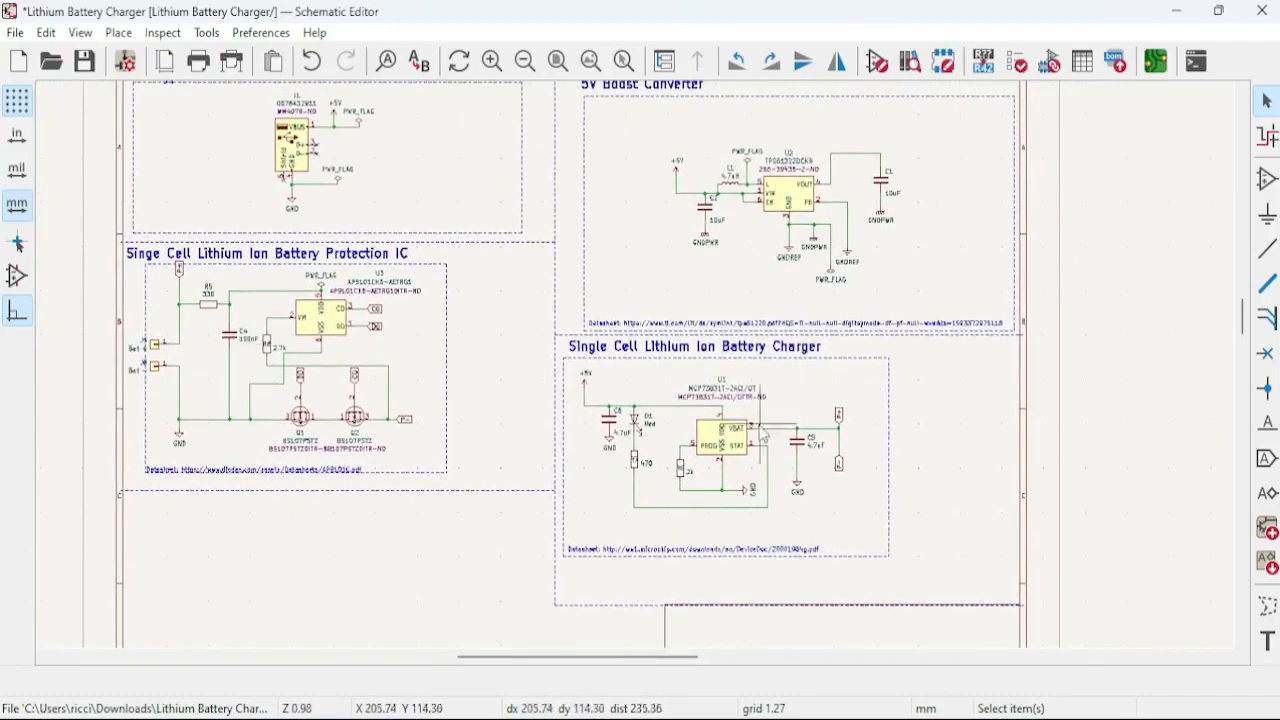
scroll(800, 420, up, 6)
scroll(808, 400, right, 5)
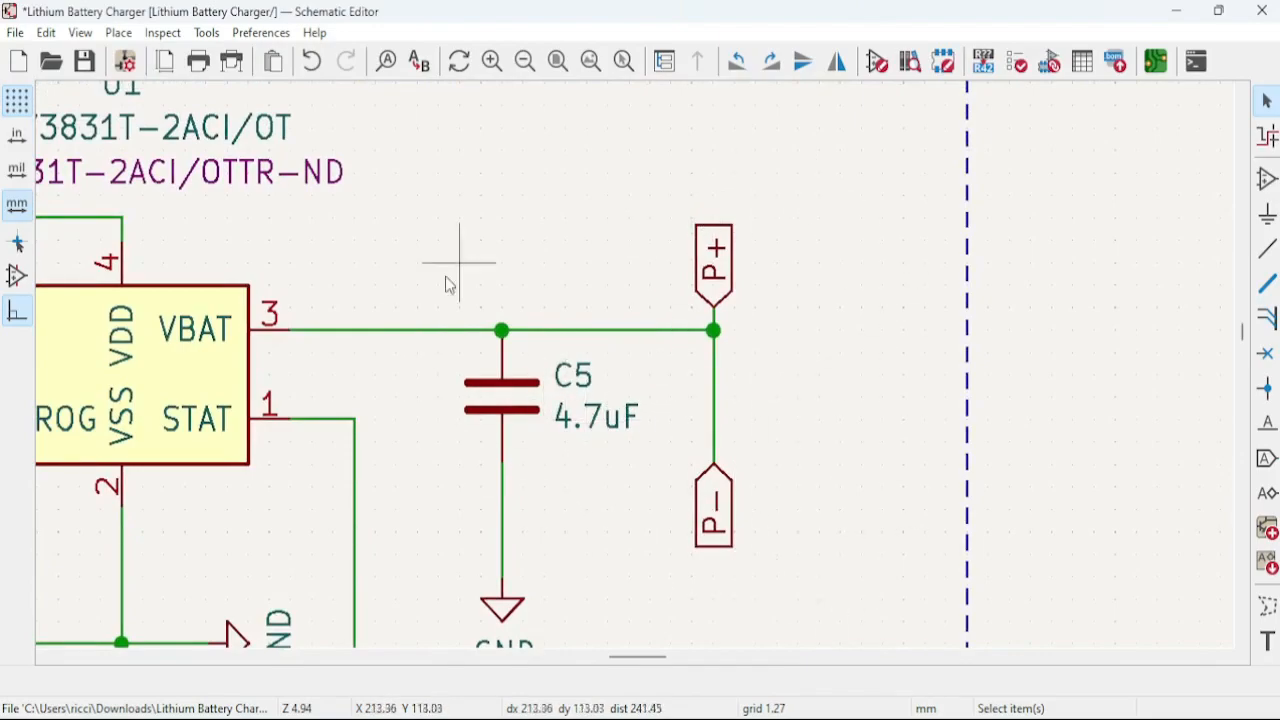
scroll(630, 370, down, 3)
scroll(387, 533, up, 2)
scroll(387, 533, left, 7)
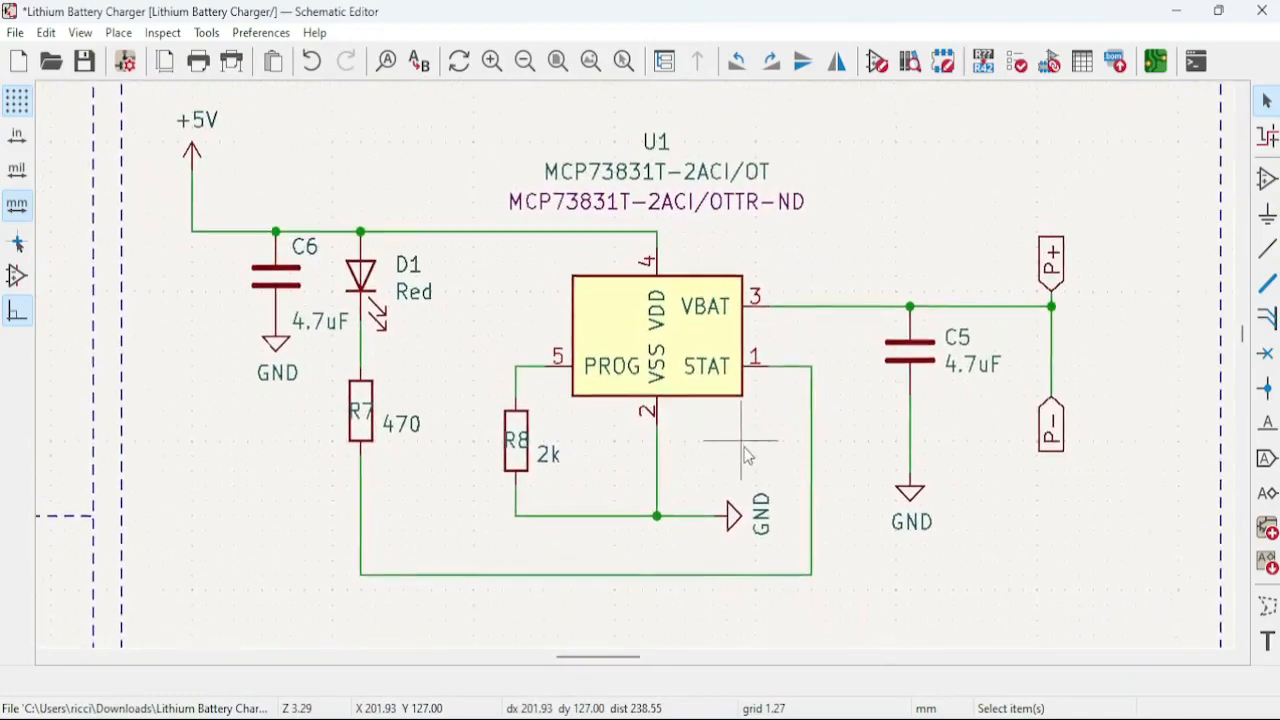
Examine resistors R7 and R8 in the battery charger section, including their values and label placement.
scroll(408, 408, up, 3)
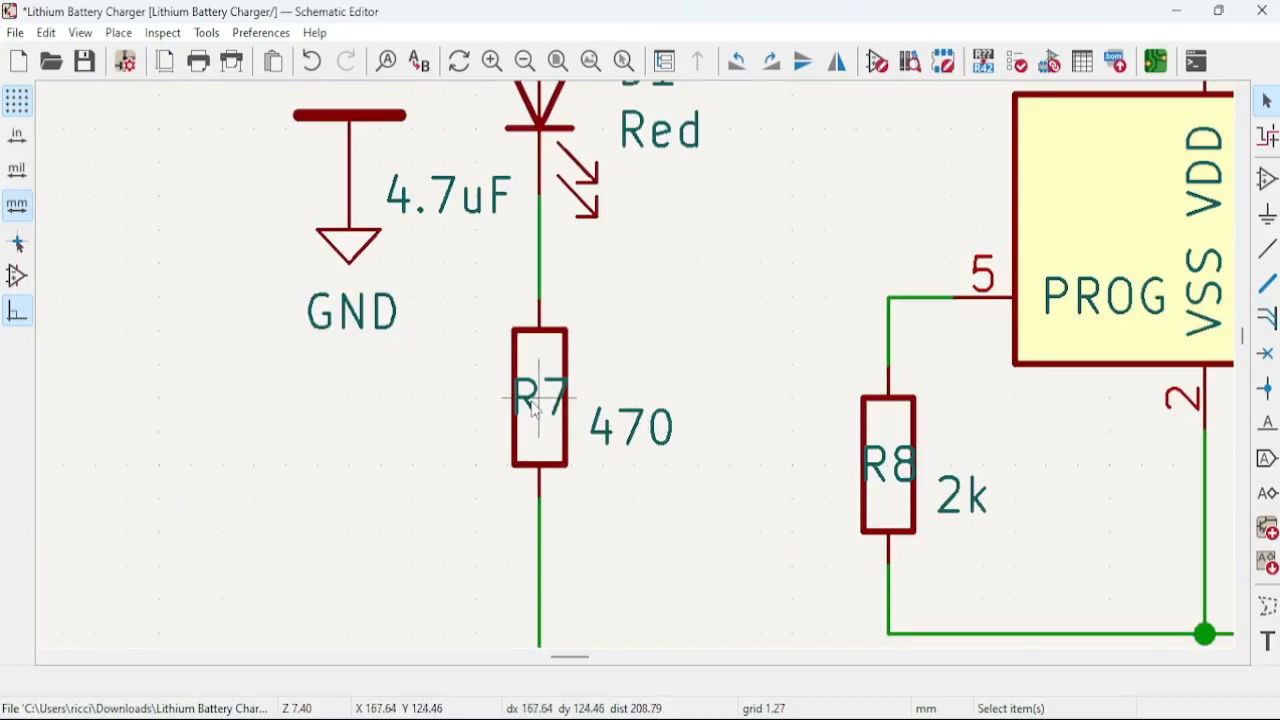
scroll(541, 272, down, 4)
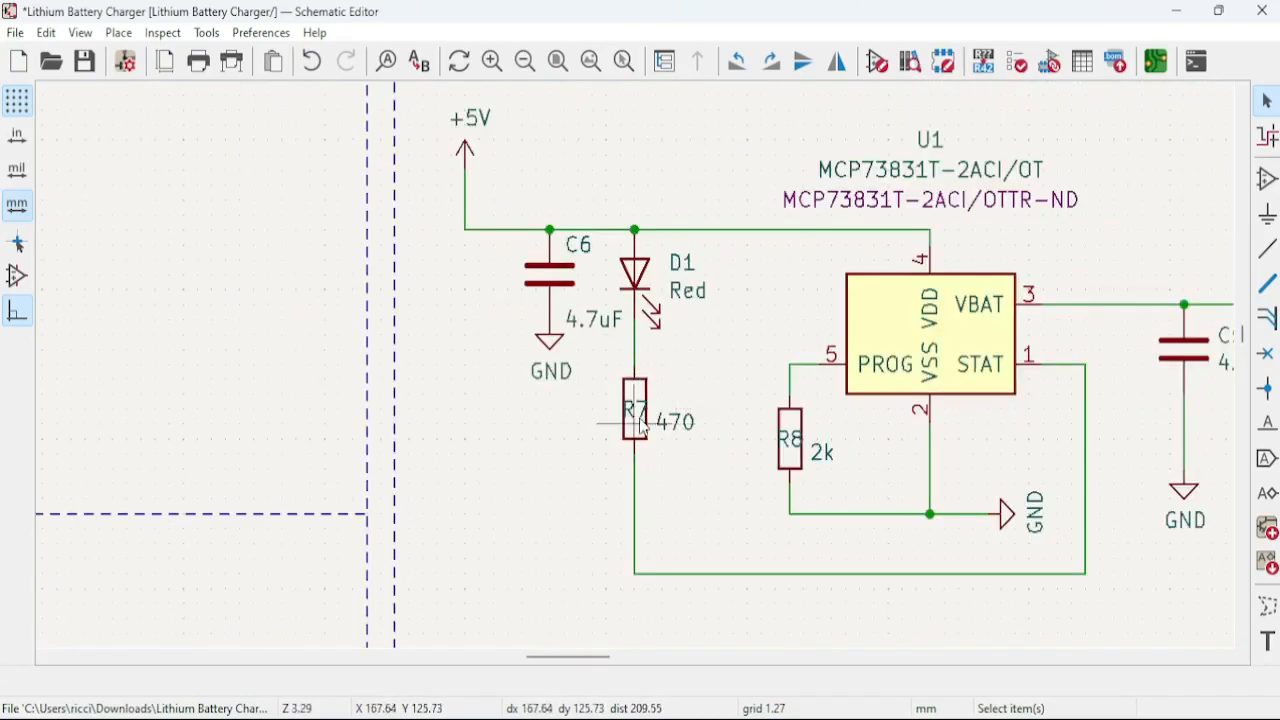
scroll(630, 400, up, 4)
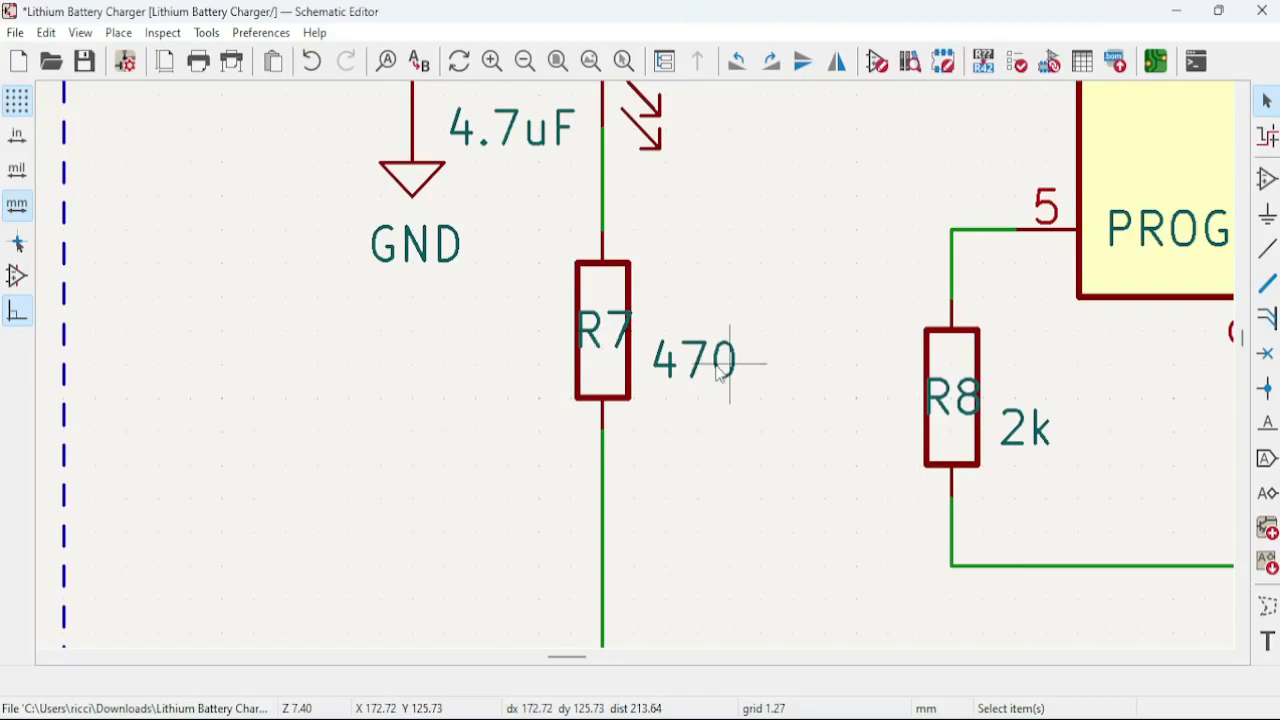
scroll(729, 363, down, 4)
scroll(530, 345, up, 1)
scroll(530, 345, down, 1)
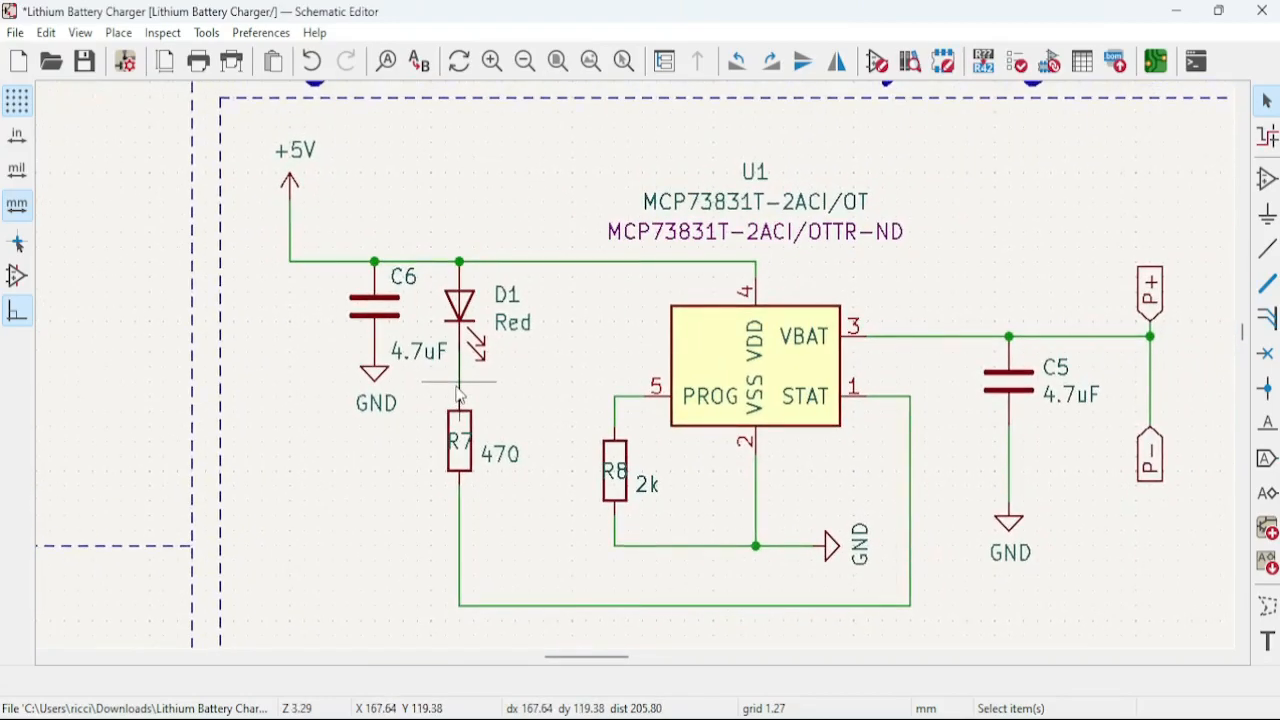
Examine capacitor C6 and LED D1 on the +5V line, and view the complete charger circuit around U1.
scroll(686, 343, up, 4)
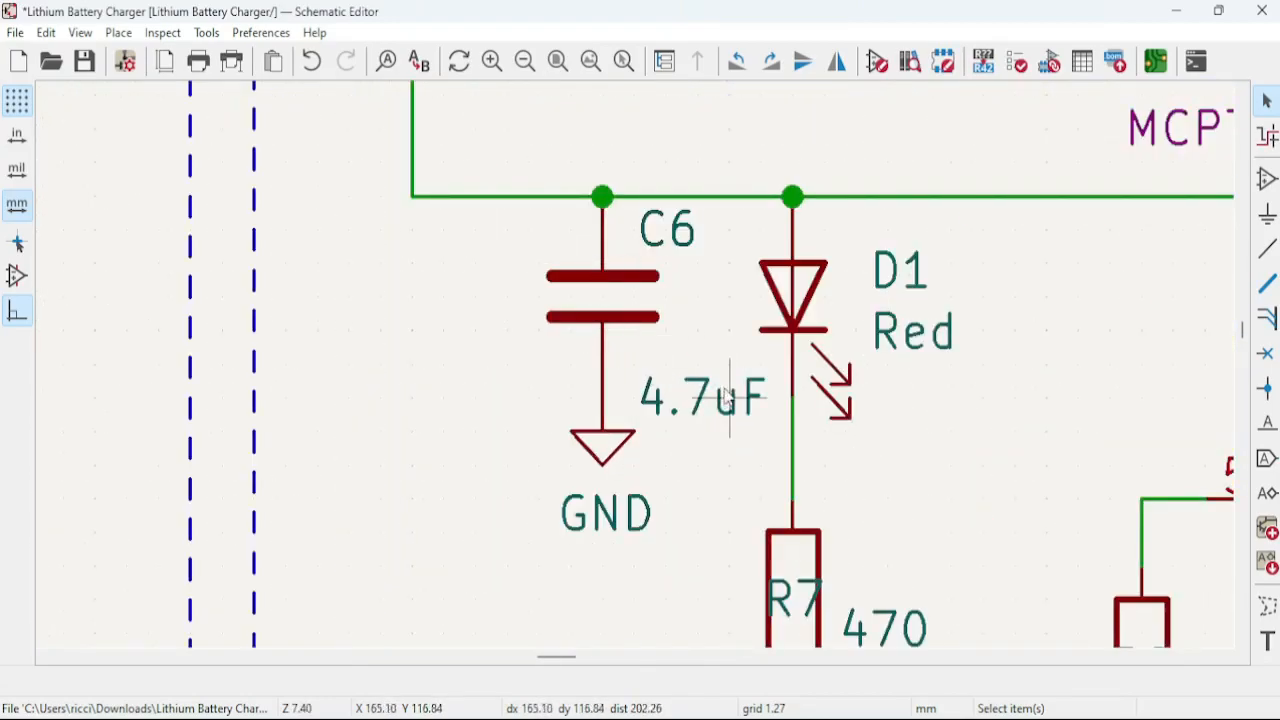
scroll(640, 320, down, 4)
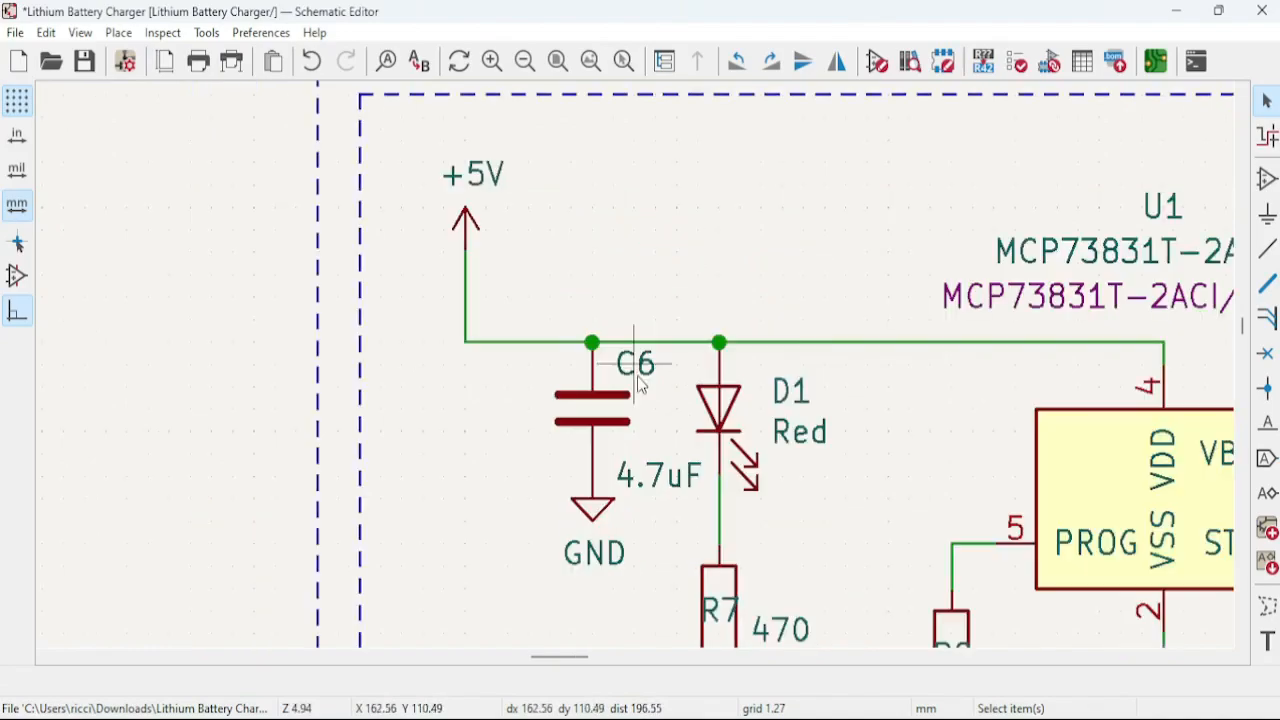
scroll(500, 355, up, 1)
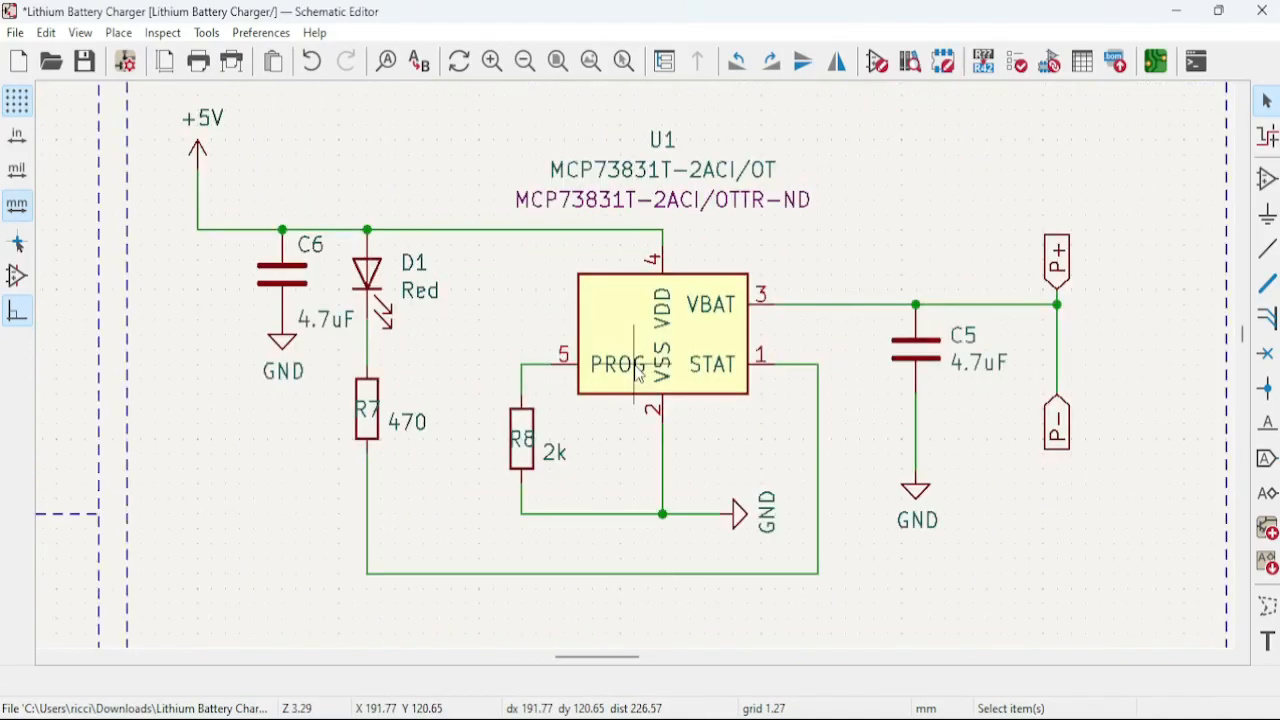
scroll(638, 375, down, 1)
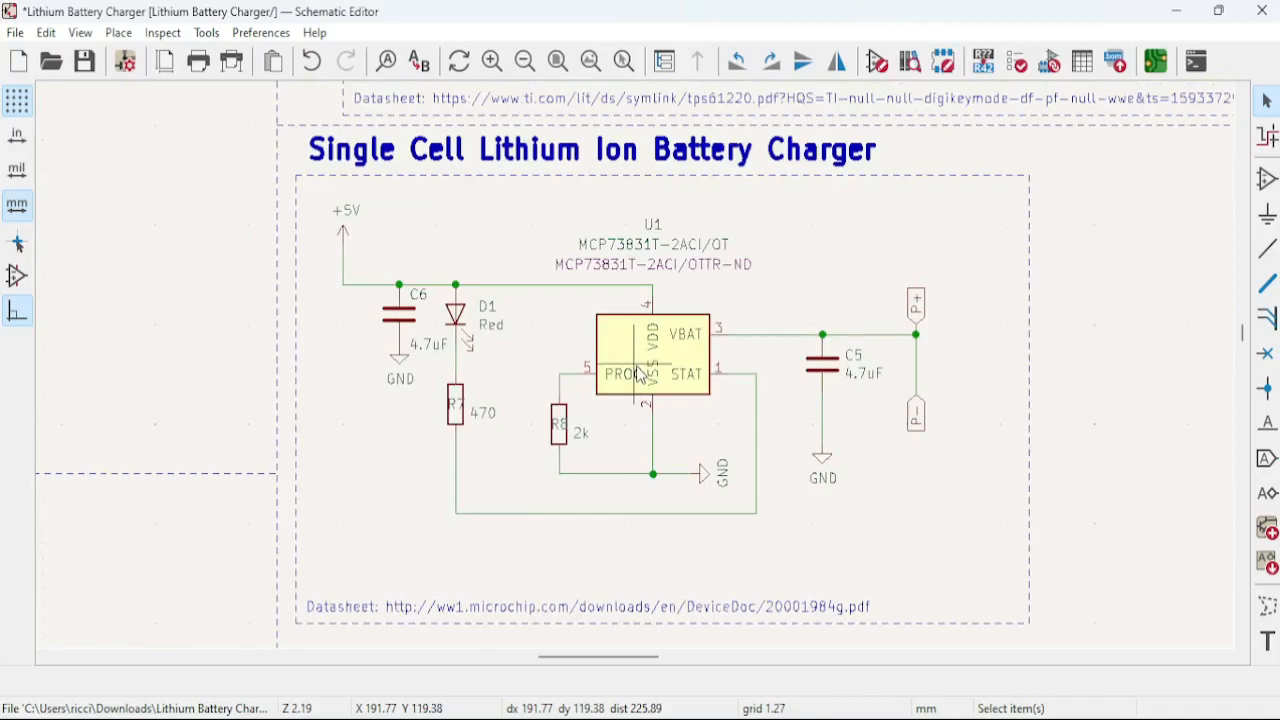
scroll(650, 397, up, 1)
middle_drag(508, 247, 583, 343)
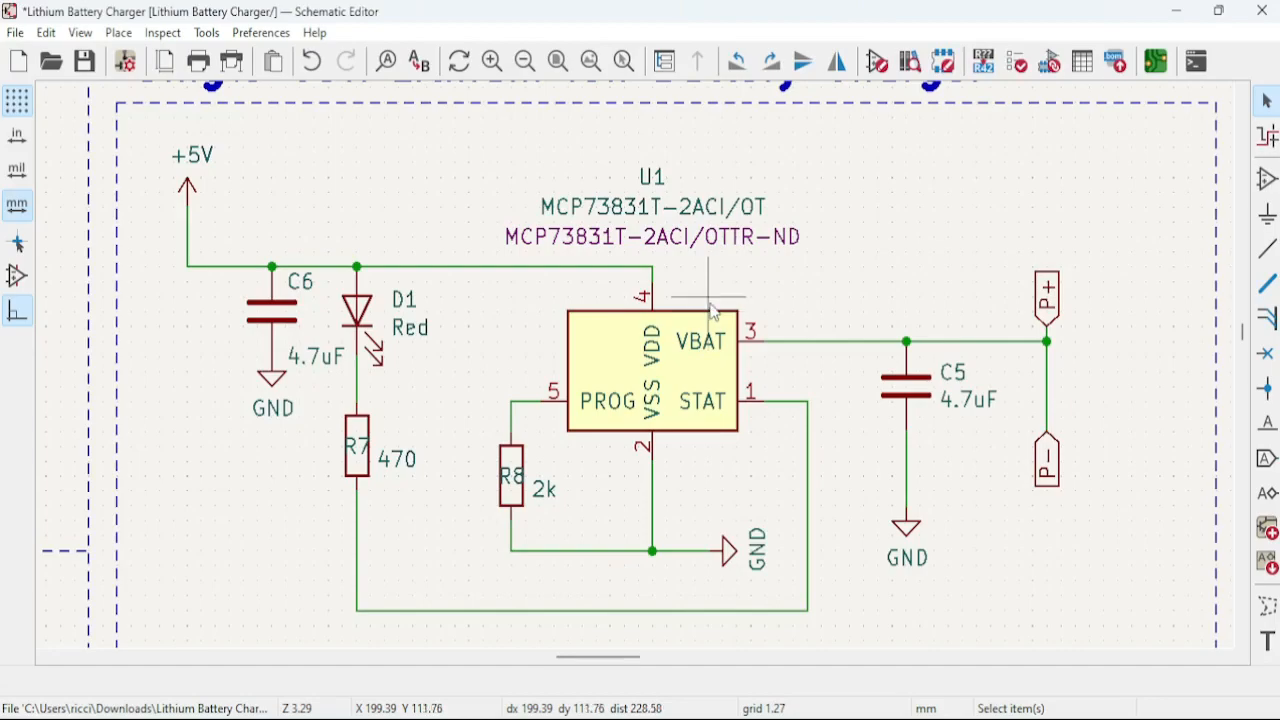
Review the charger circuit around U1 together with the neighbouring boost converter and battery protection sections.
scroll(771, 255, down, 2)
scroll(482, 380, up, 2)
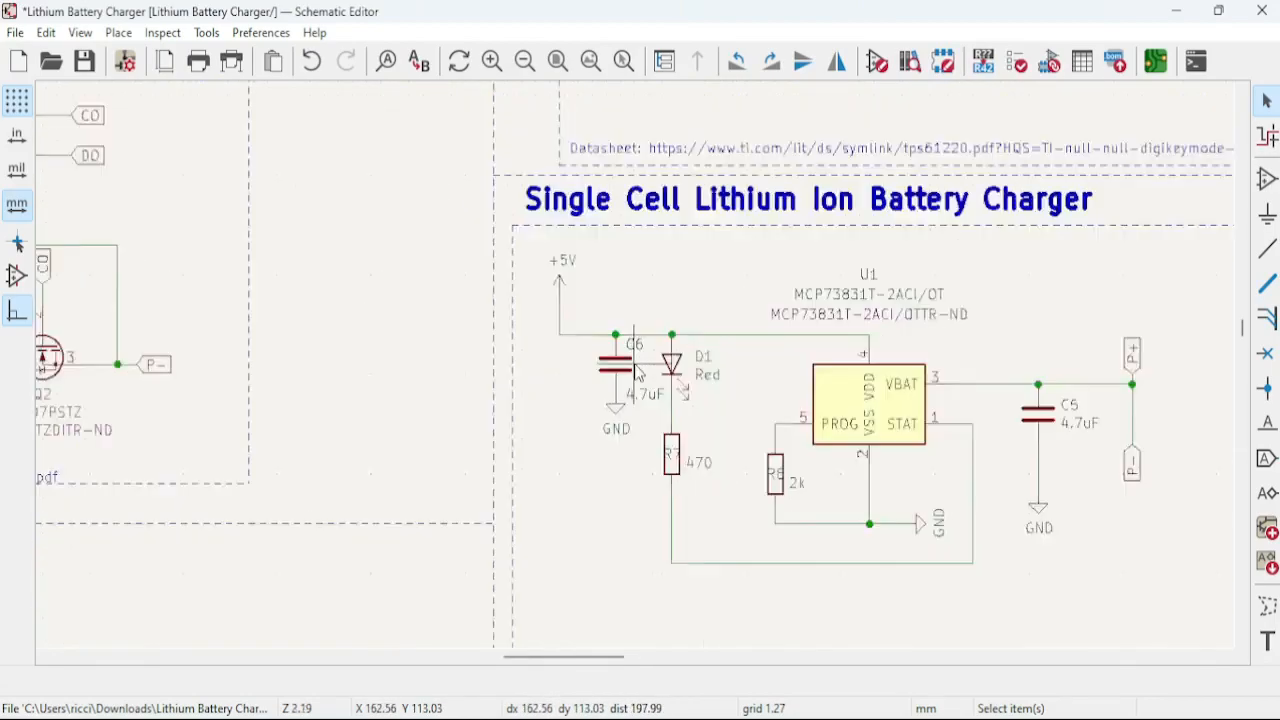
scroll(737, 371, up, 1)
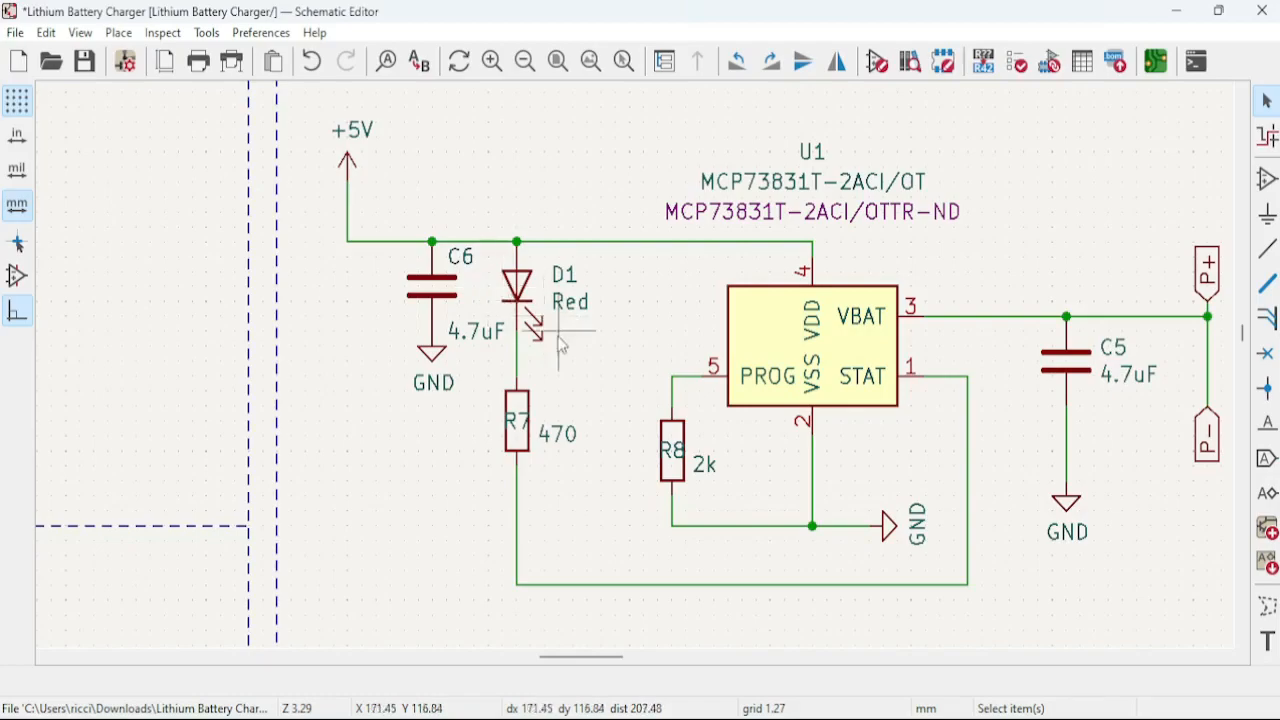
scroll(555, 334, down, 3)
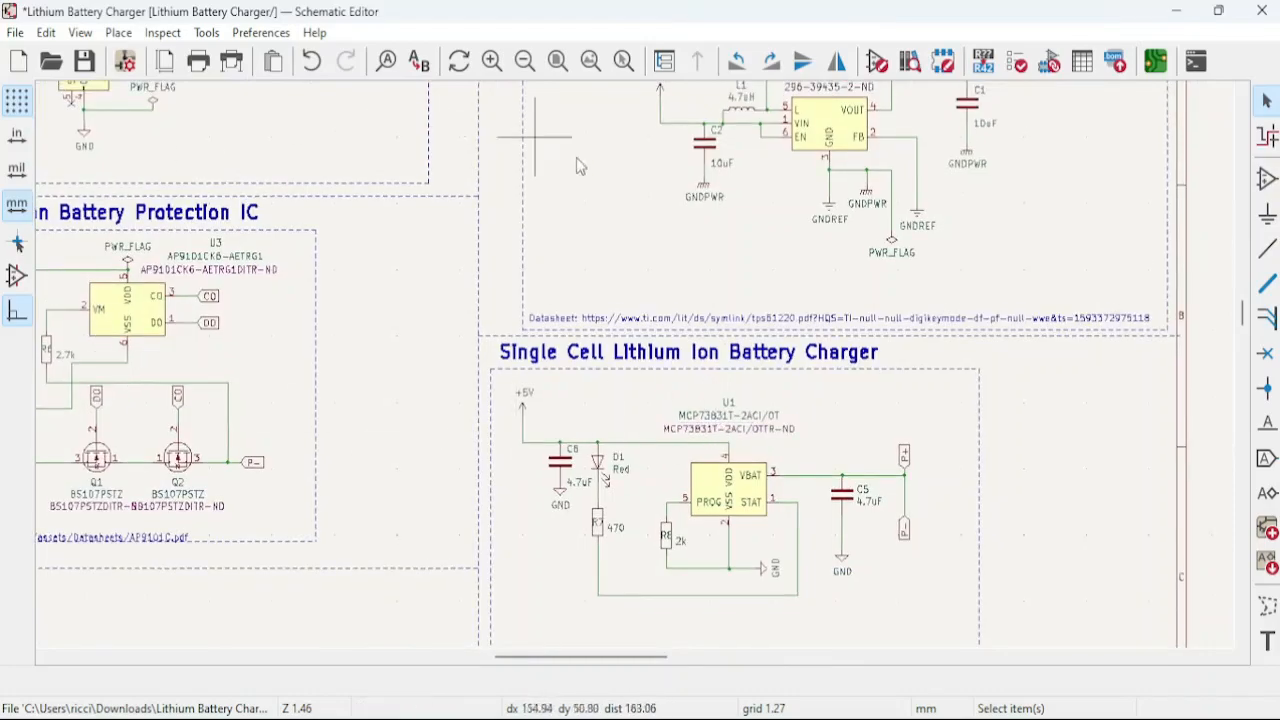
middle_drag(524, 250, 731, 415)
middle_drag(818, 440, 426, 157)
scroll(507, 332, up, 2)
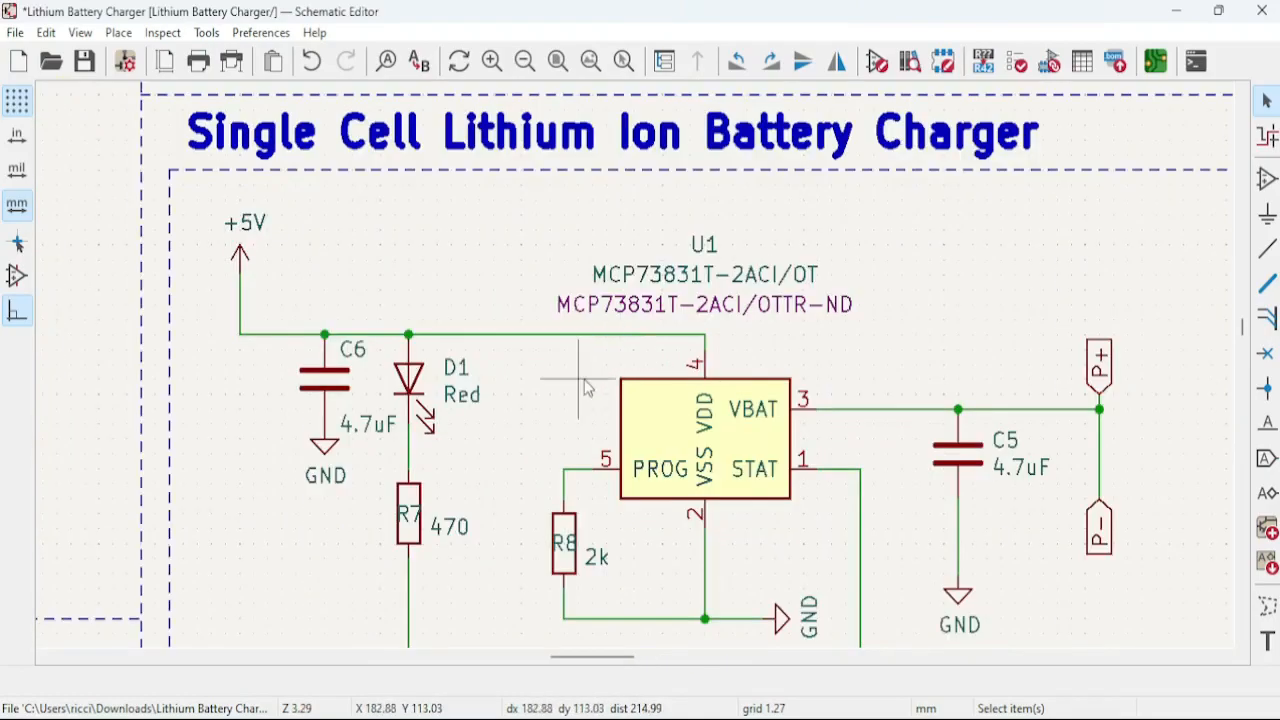
middle_drag(585, 370, 627, 355)
middle_drag(705, 390, 645, 329)
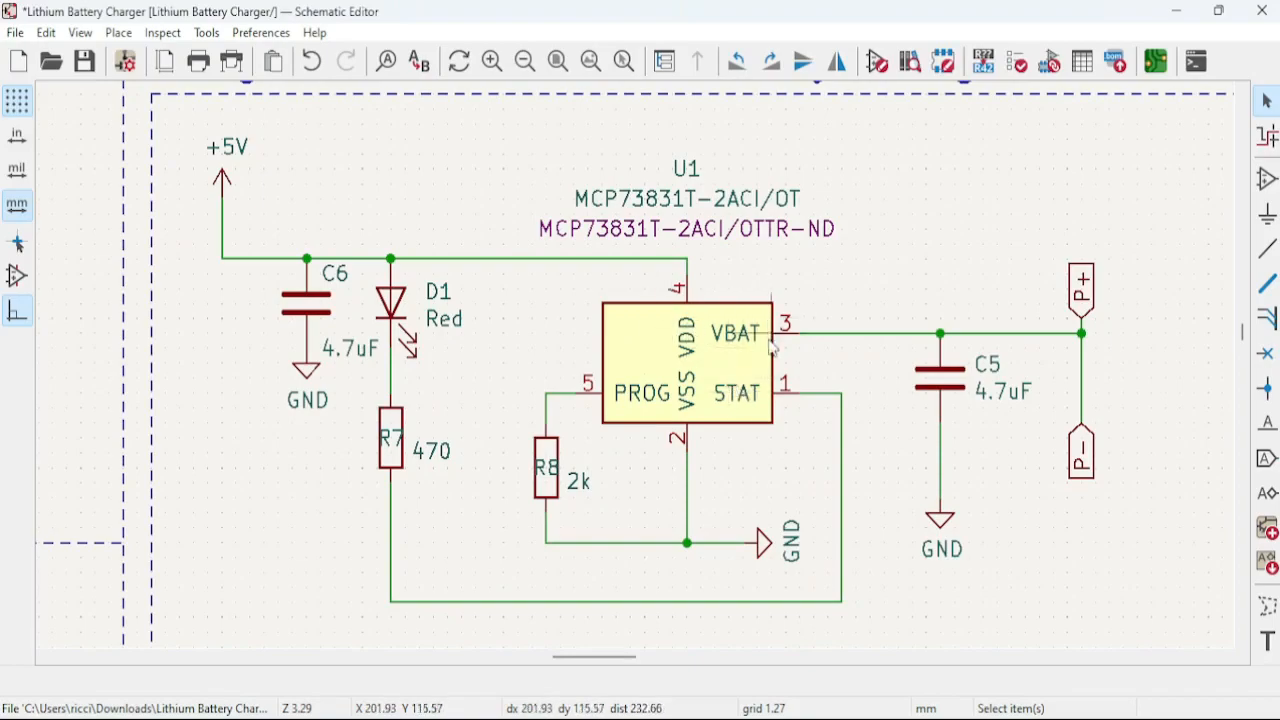
Examine the GND connections of U1's VSS pin, resistor R8 and capacitor C5.
scroll(643, 366, up, 2)
shift+scroll(634, 366, up, 1)
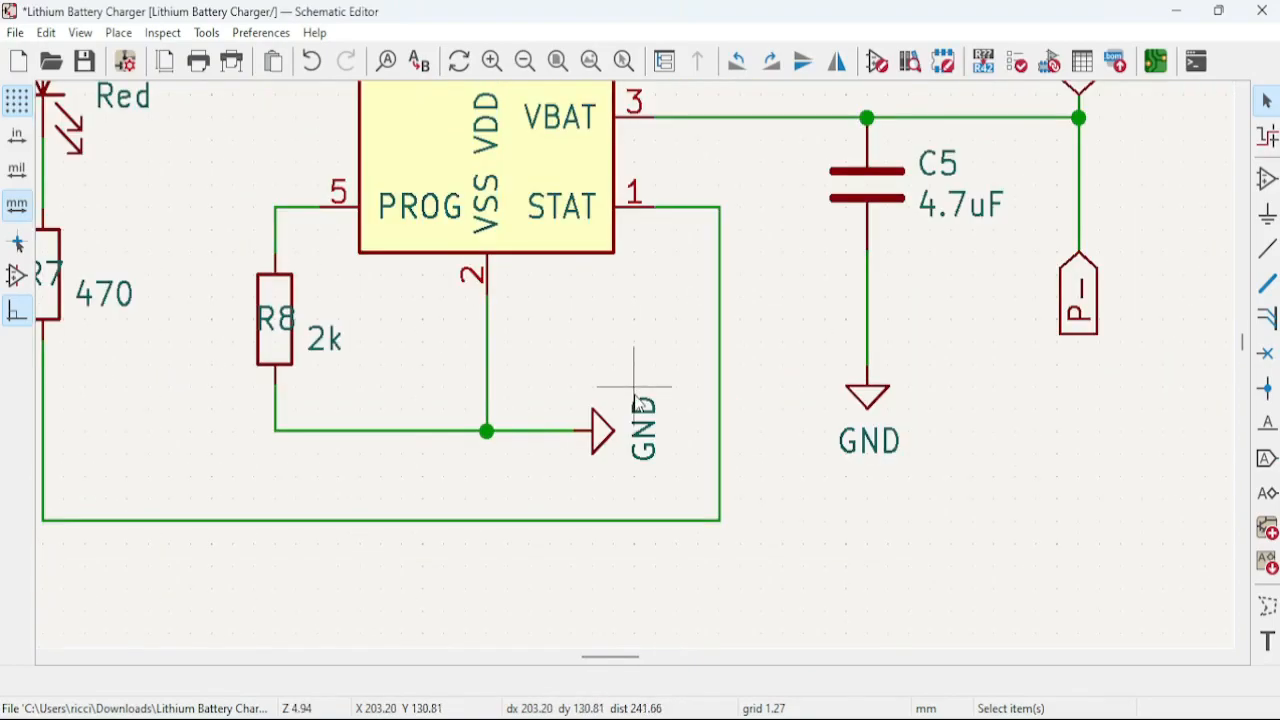
scroll(634, 386, down, 2)
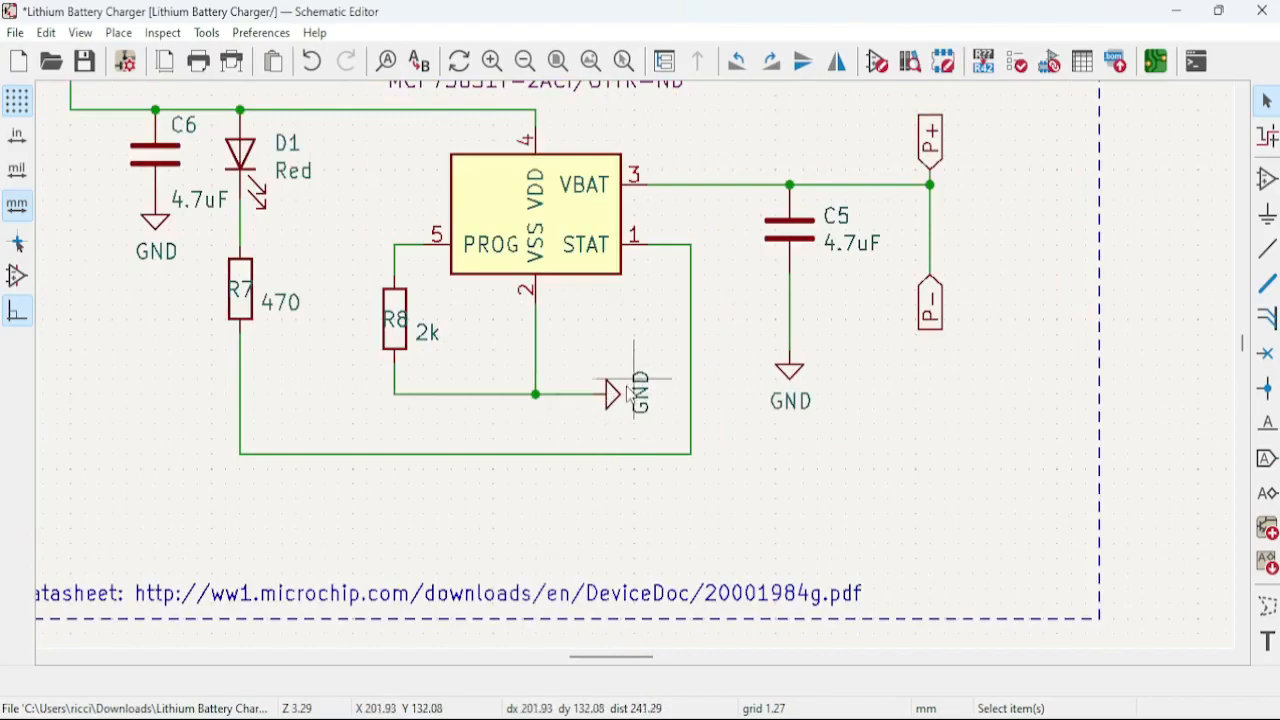
Try hiding the value text of the GND symbol below C5 in its symbol properties.
scroll(766, 408, up, 2)
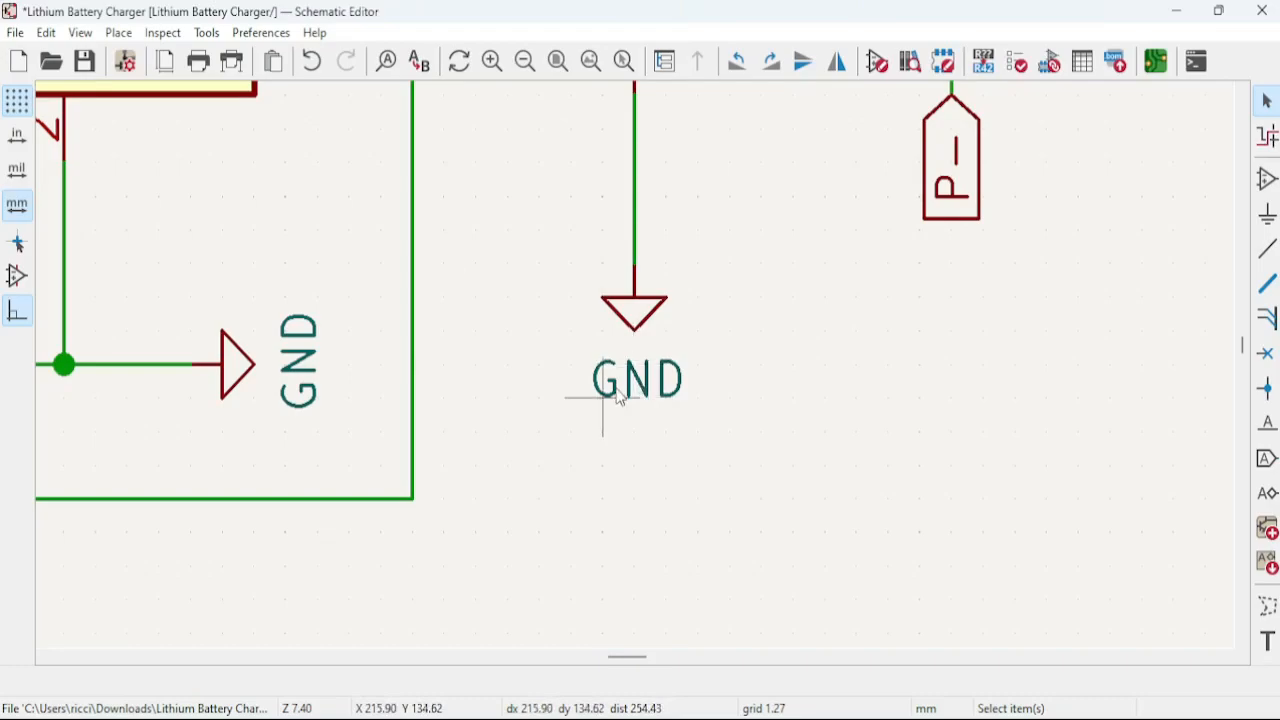
double_click(657, 324)
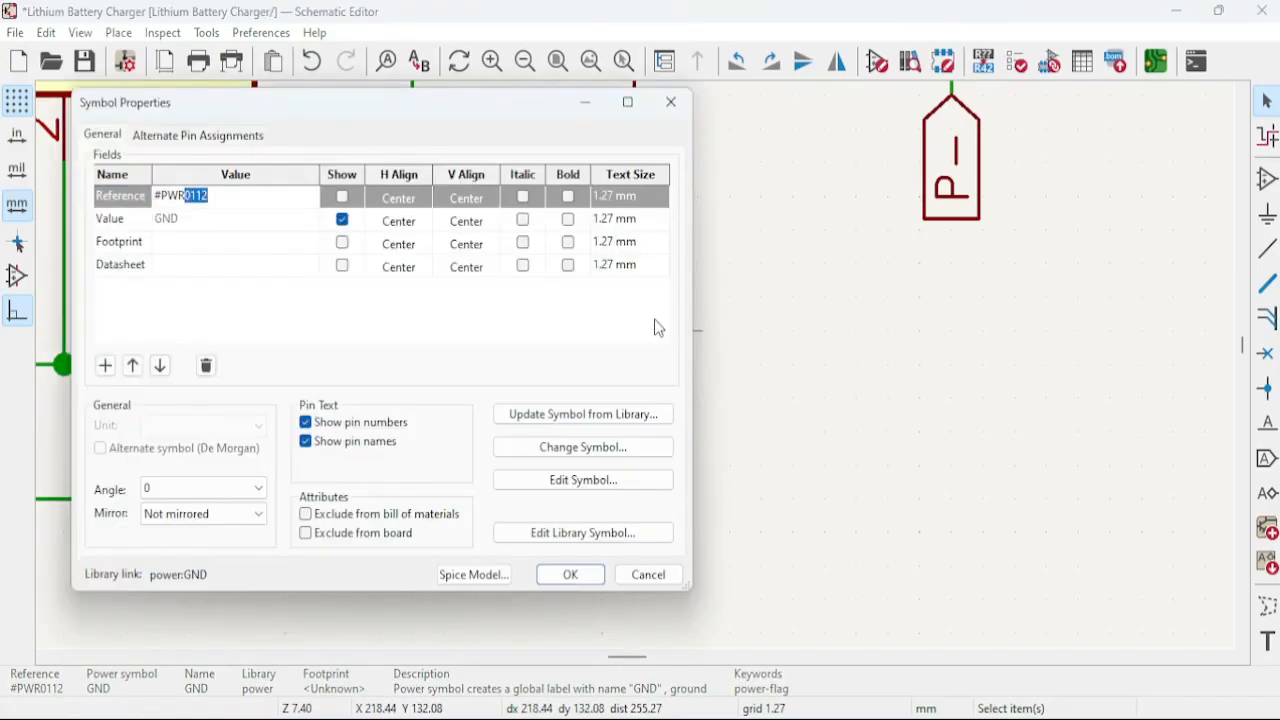
click(342, 219)
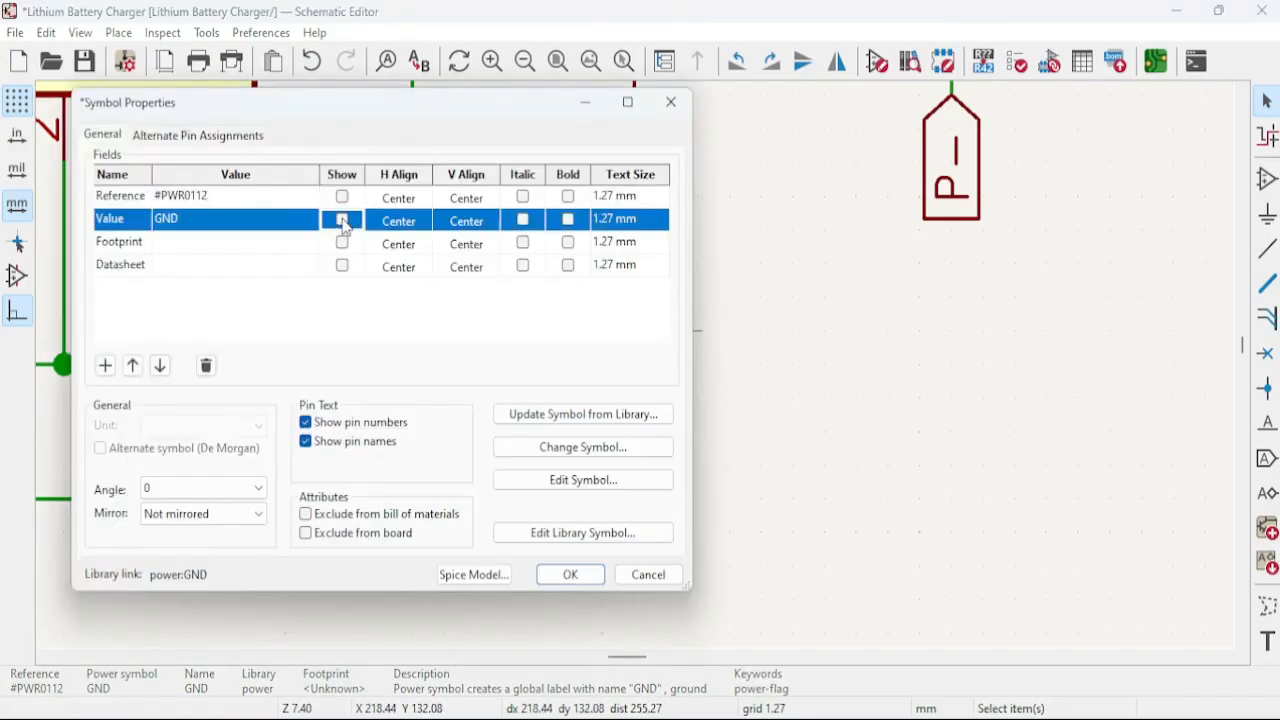
click(671, 102)
Review the whole Single Cell Lithium Ion Battery Charger section, including the datasheet link beneath the circuit.
scroll(686, 341, down, 5)
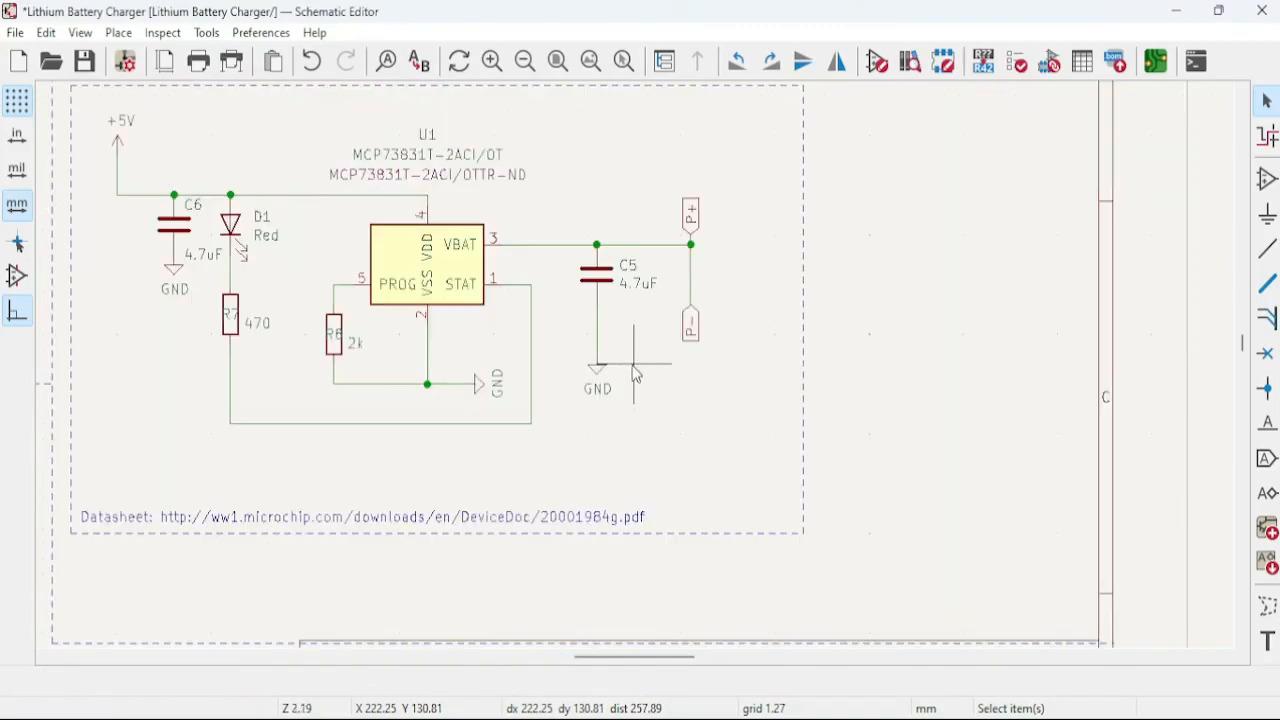
middle_drag(460, 320, 718, 399)
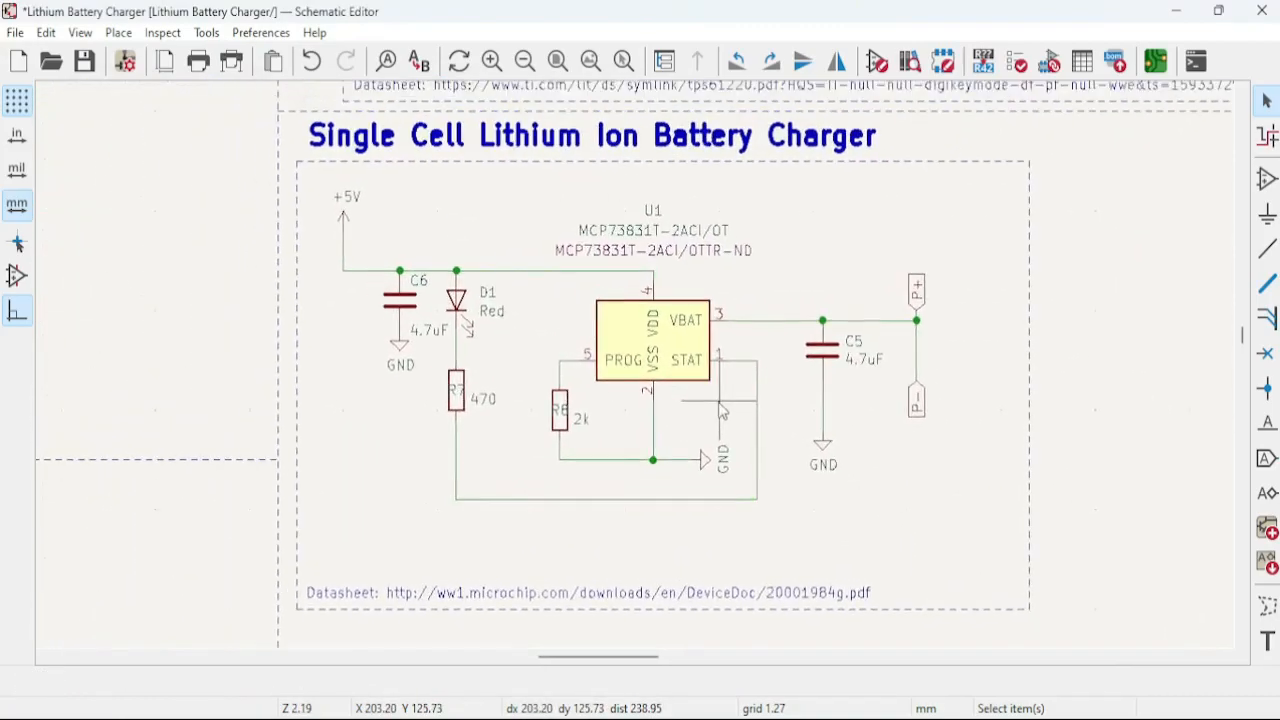
scroll(720, 408, down, 3)
scroll(638, 373, up, 3)
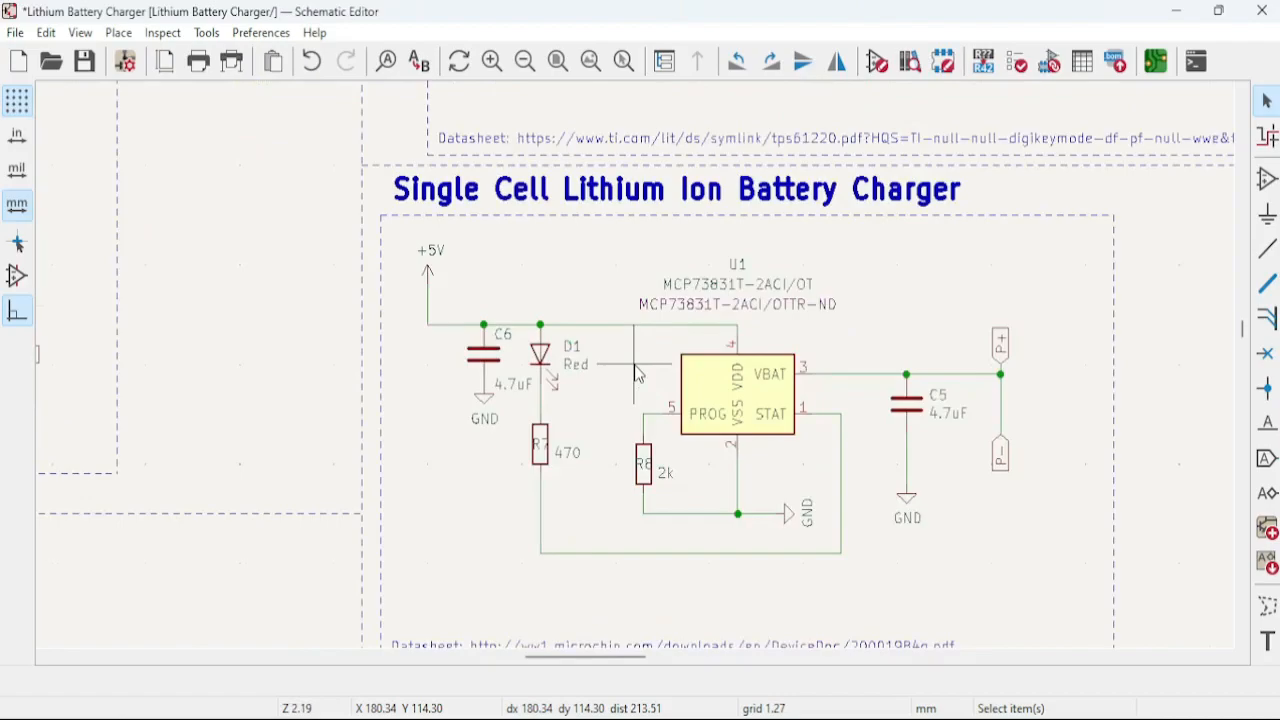
middle_drag(675, 334, 558, 244)
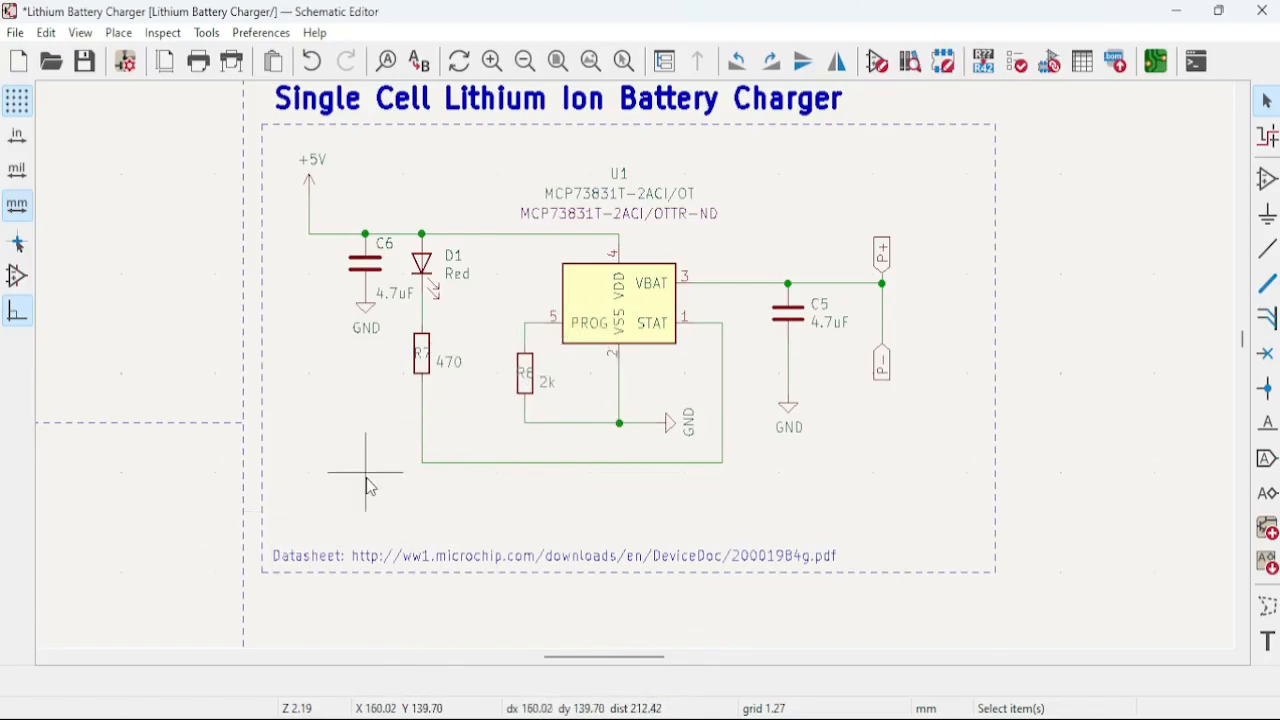
Inspect the schematic sheet's title block below the battery charger section.
middle_drag(366, 466, 652, 246)
scroll(430, 428, down, 1)
scroll(937, 365, down, 1)
scroll(645, 371, up, 1)
scroll(651, 411, up, 1)
middle_drag(649, 380, 437, 315)
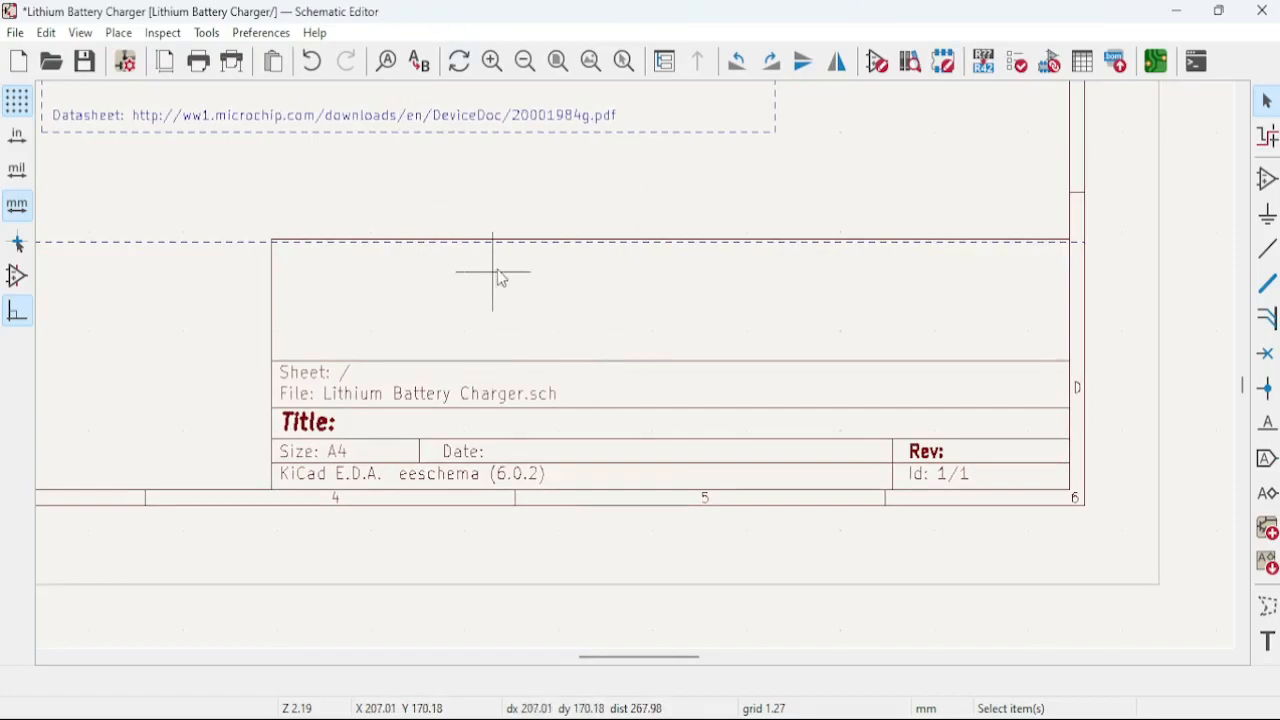
Read the project notes at the lower edge of the schematic sheet about part numbers, purpose, version and soldering.
scroll(496, 269, down, 1)
middle_drag(339, 314, 529, 386)
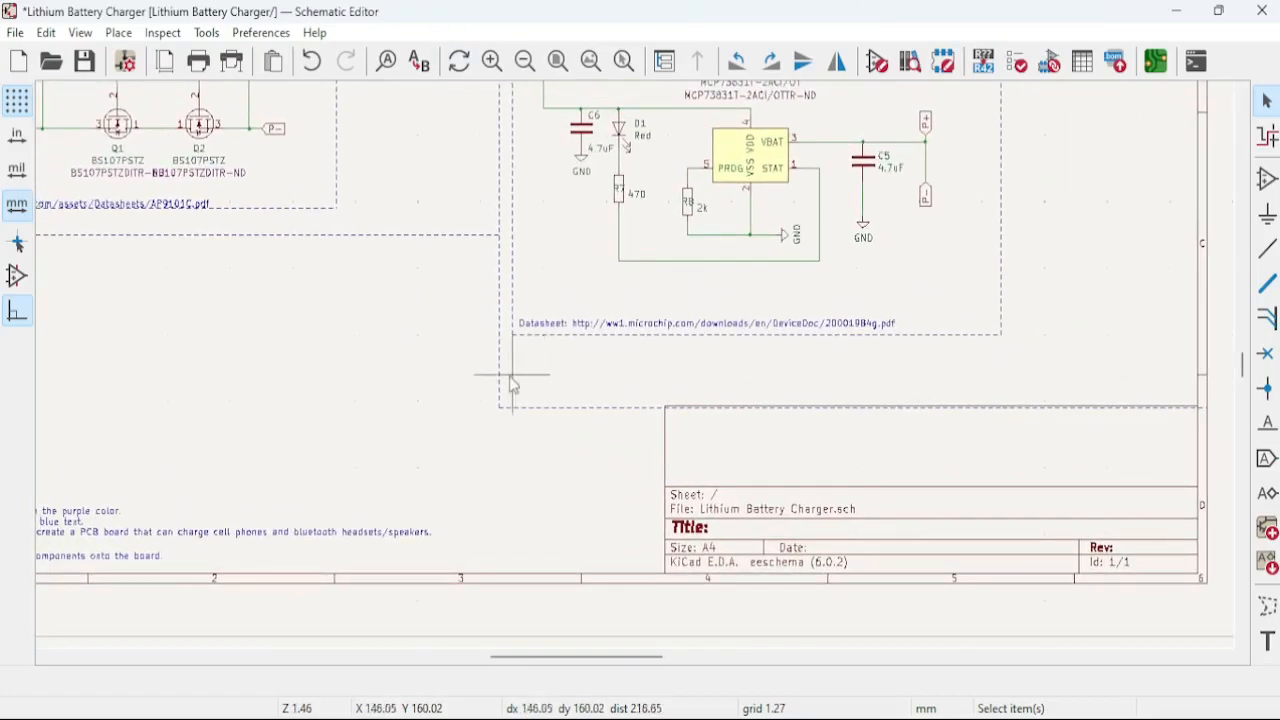
scroll(345, 240, down, 1)
middle_drag(842, 341, 778, 346)
scroll(586, 500, up, 2)
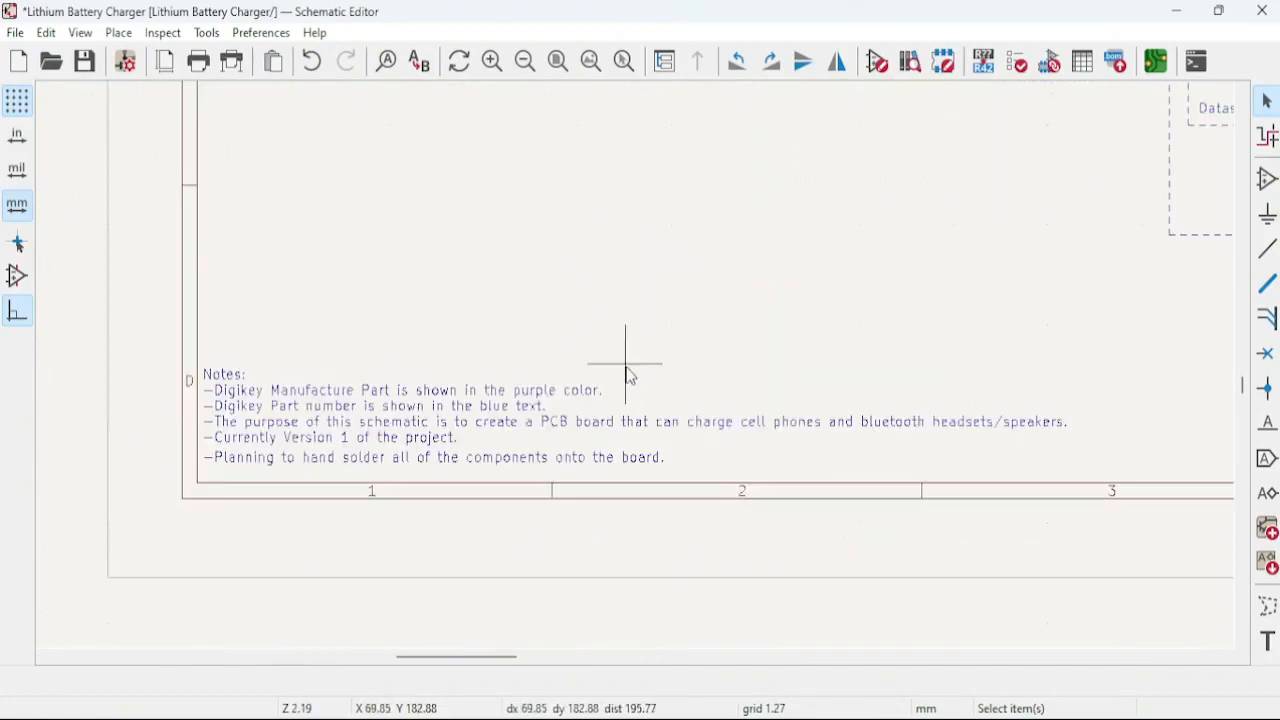
scroll(395, 403, up, 1)
scroll(660, 315, down, 1)
middle_drag(766, 402, 570, 291)
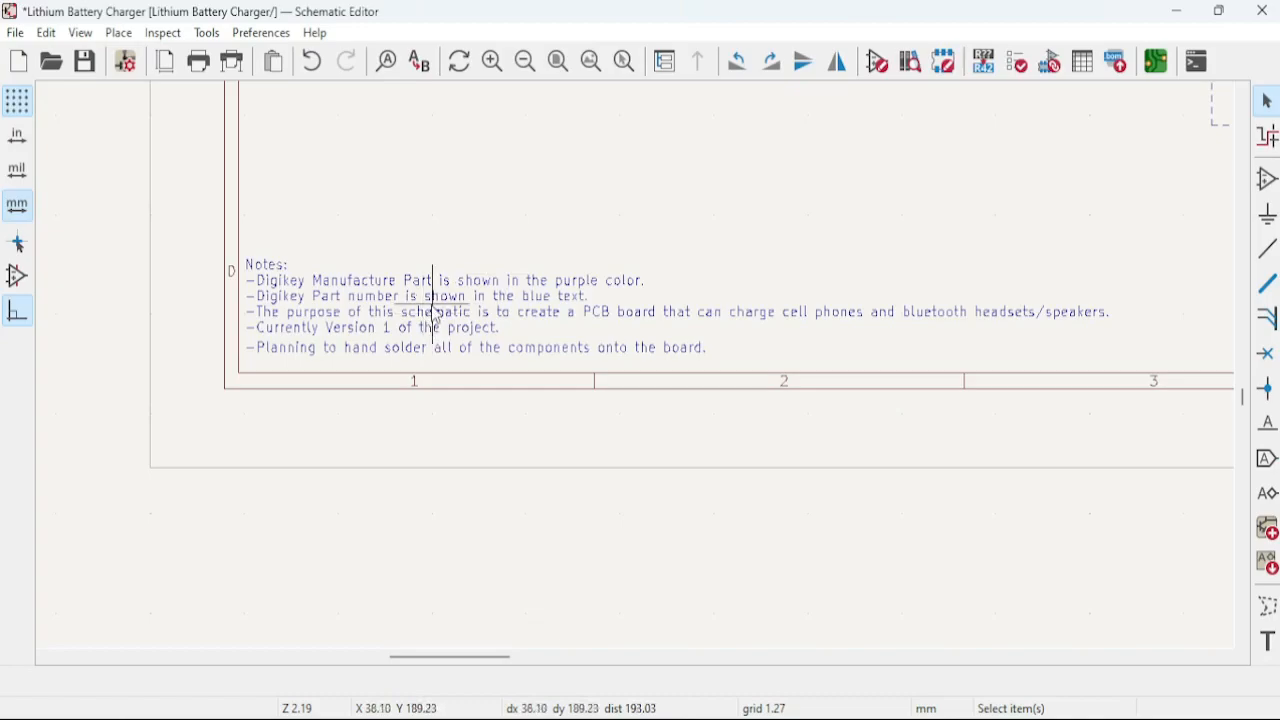
scroll(556, 228, down, 4)
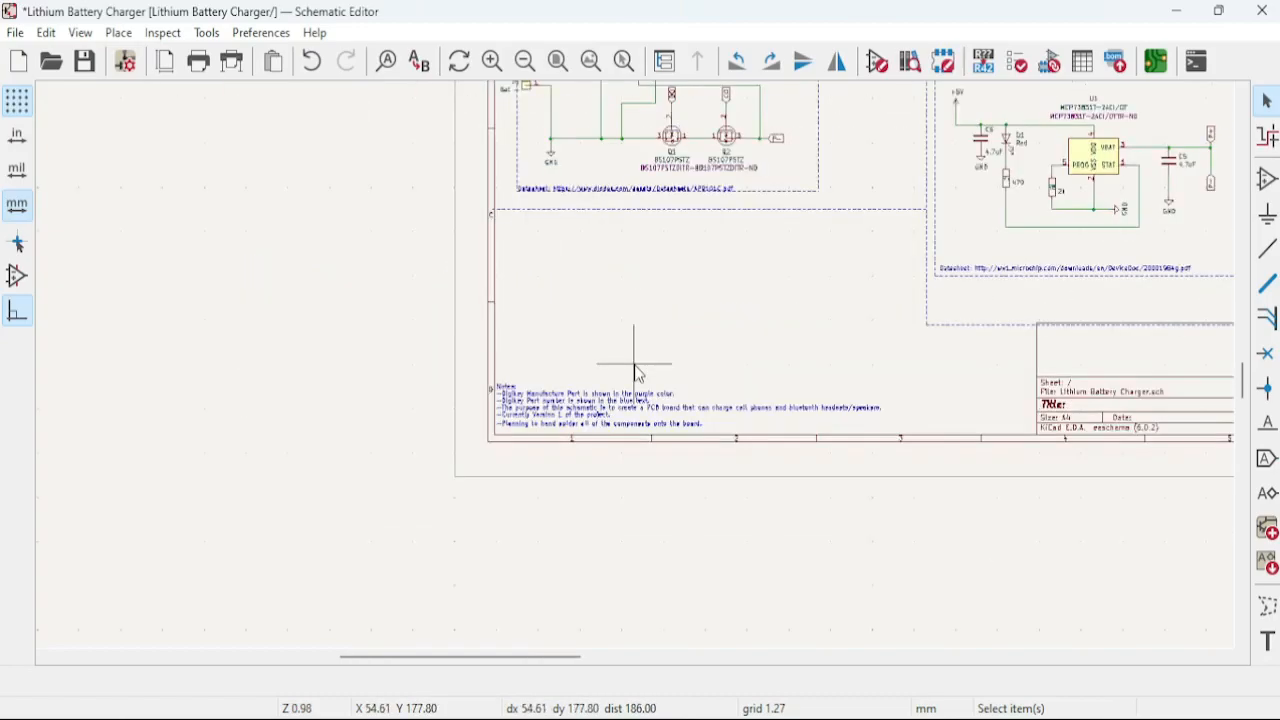
View the protection, boost converter and charger sections together for a final overview of the schematic.
middle_drag(848, 421, 537, 591)
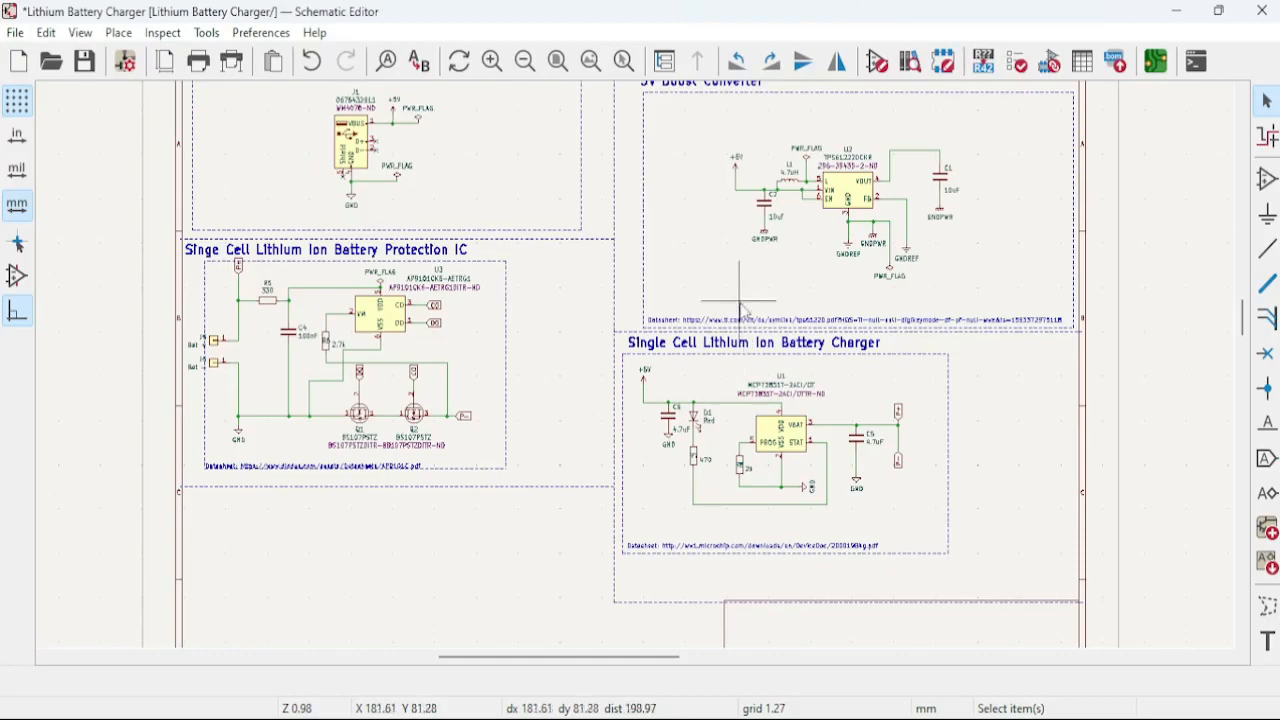
scroll(720, 240, down, 2)
scroll(634, 364, up, 2)
middle_drag(625, 483, 633, 457)
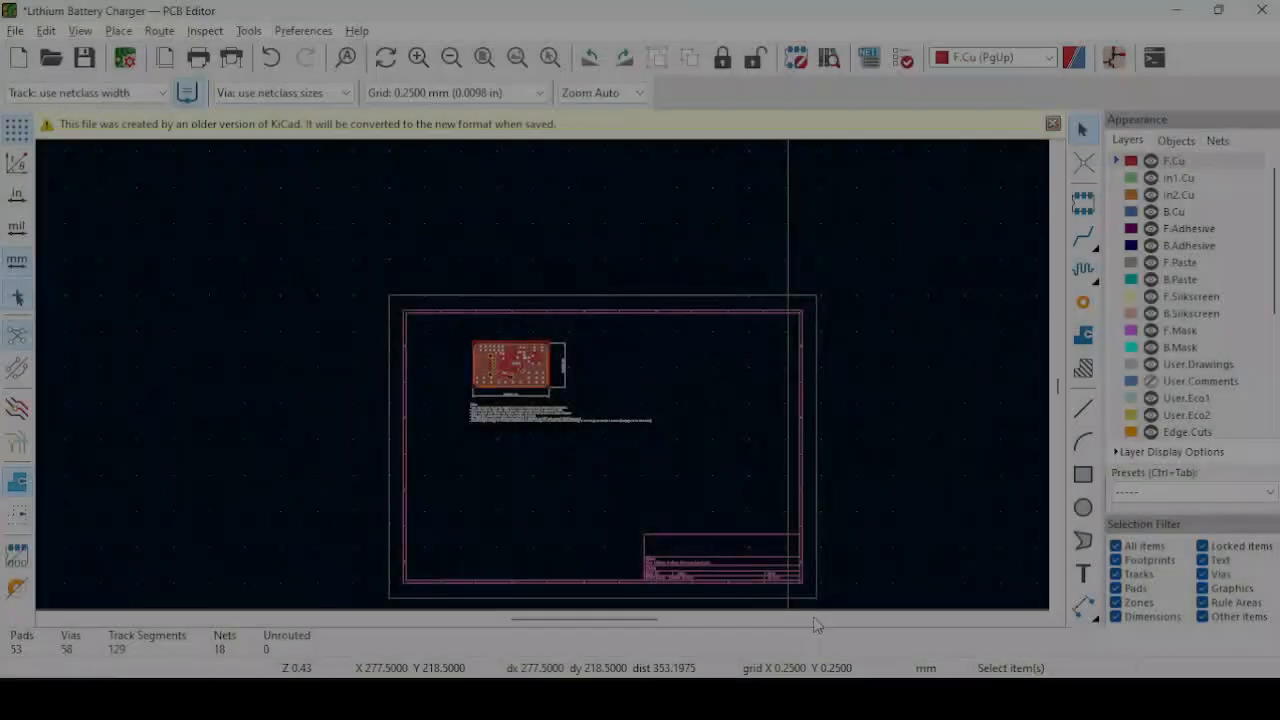
Switch to the PCB Editor, inspect the board sheet's title block and dismiss the older-version file notice.
scroll(466, 295, up, 2)
scroll(470, 310, up, 4)
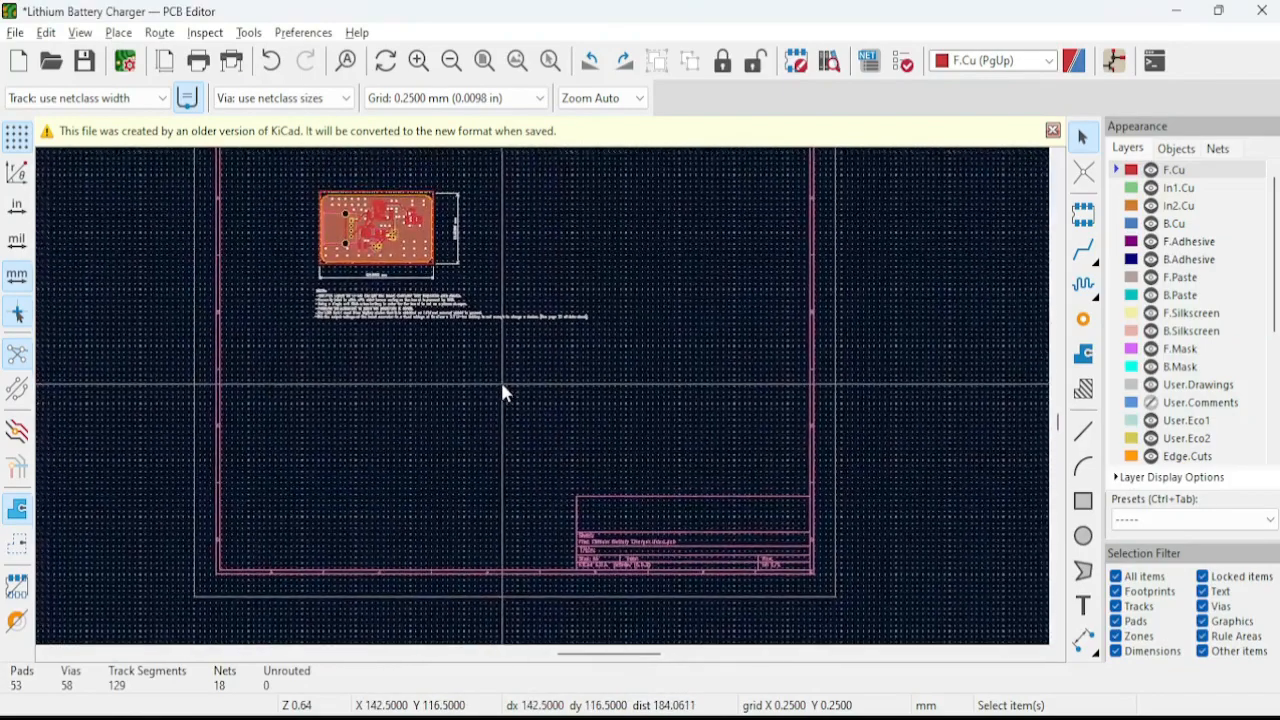
scroll(558, 412, up, 4)
middle_drag(560, 400, 337, 263)
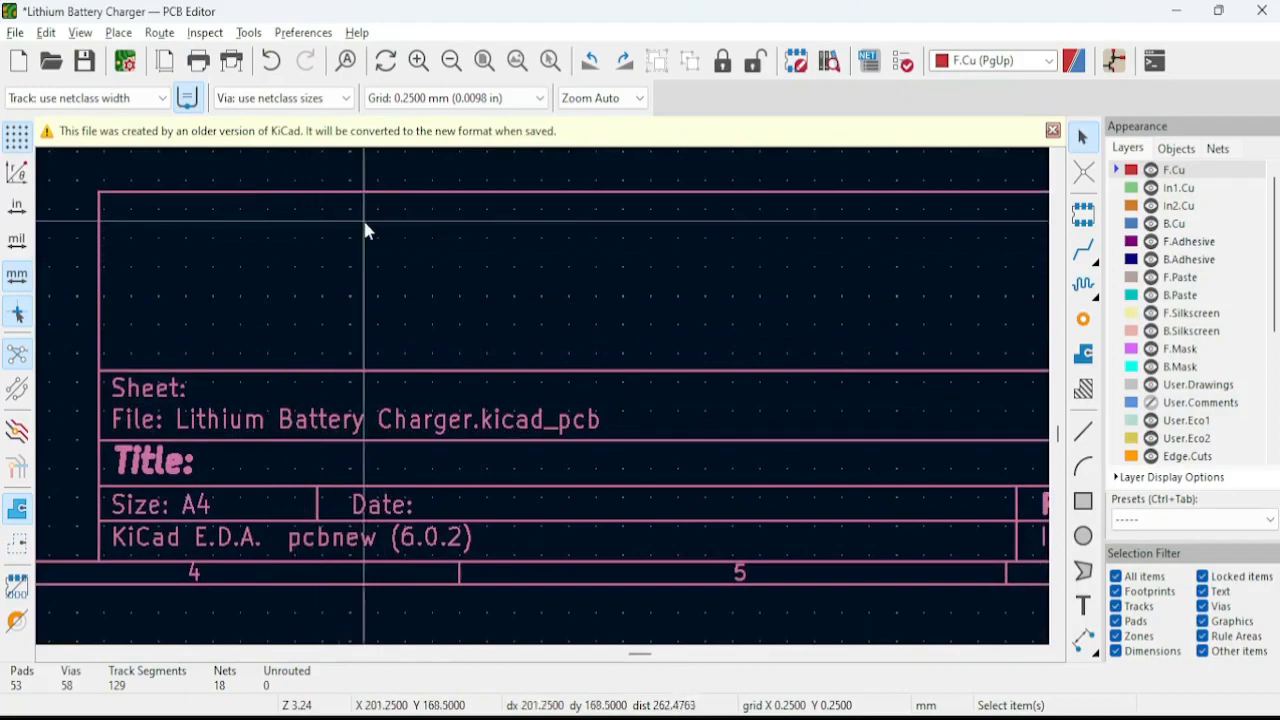
scroll(541, 400, down, 2)
scroll(541, 403, up, 1)
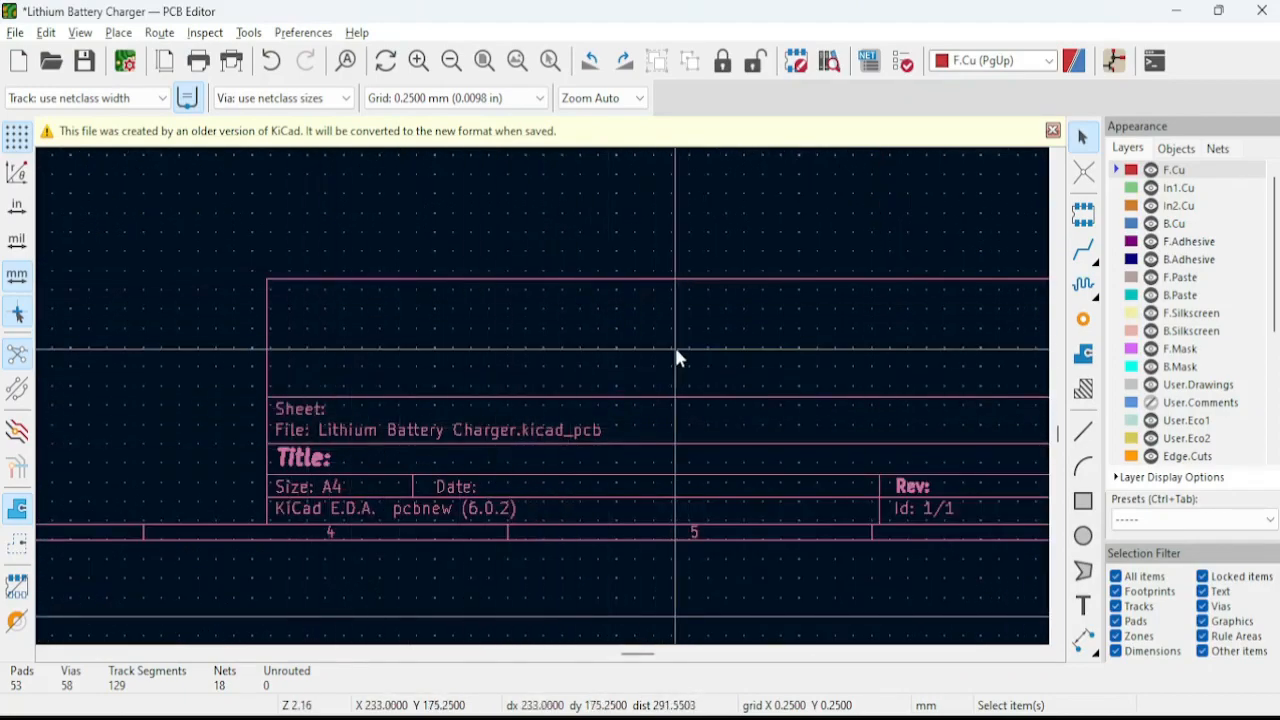
click(1052, 131)
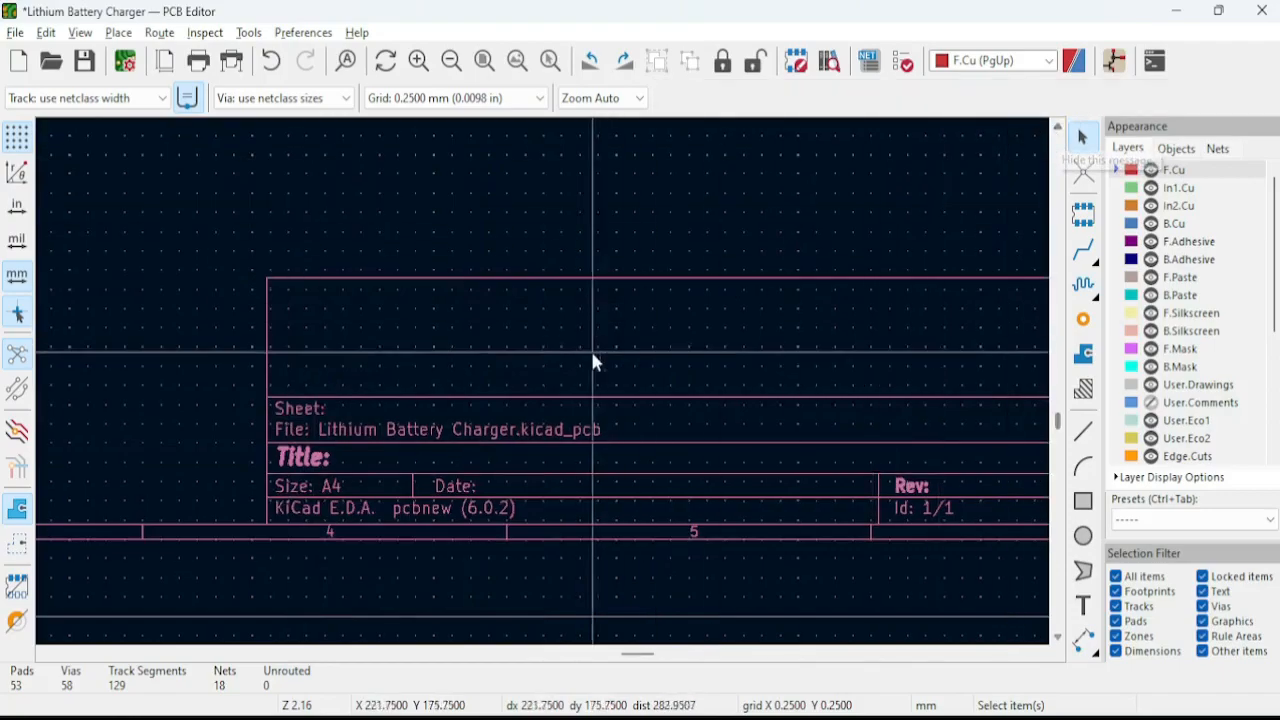
View the full board layout with its outline dimensions, and open the board in the 3D viewer.
scroll(530, 330, down, 4)
scroll(386, 271, up, 4)
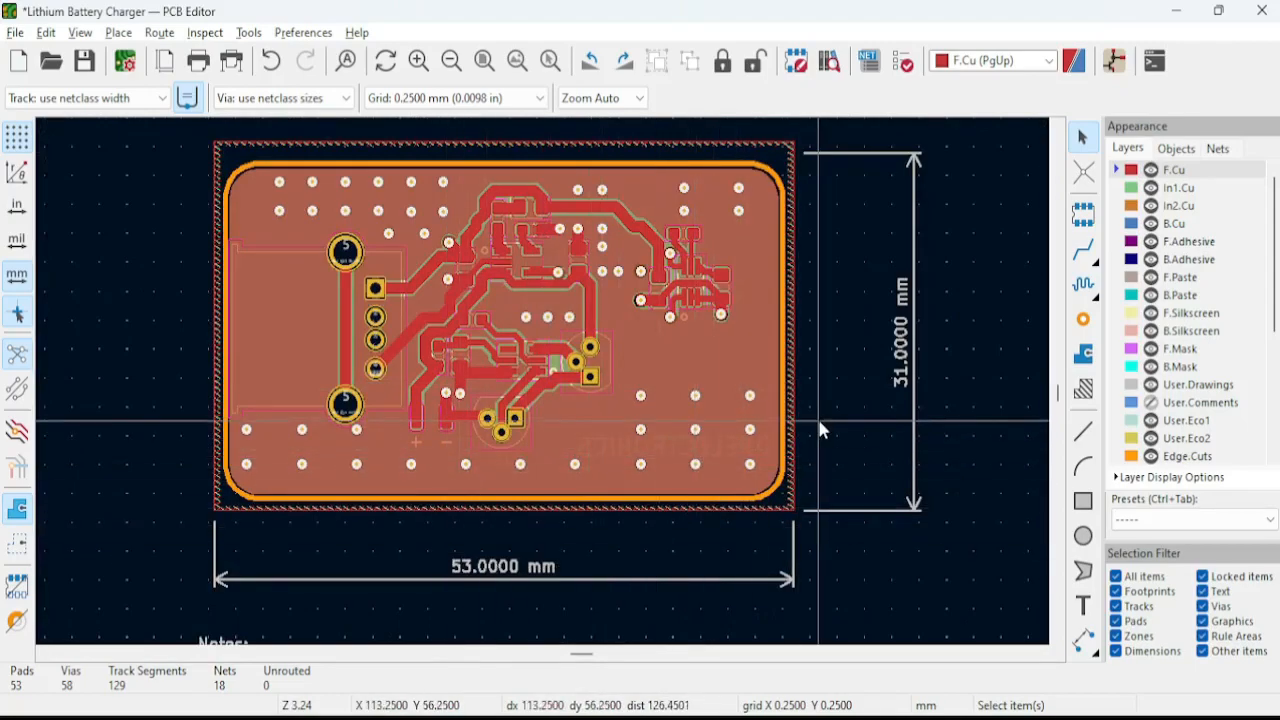
key(alt+3)
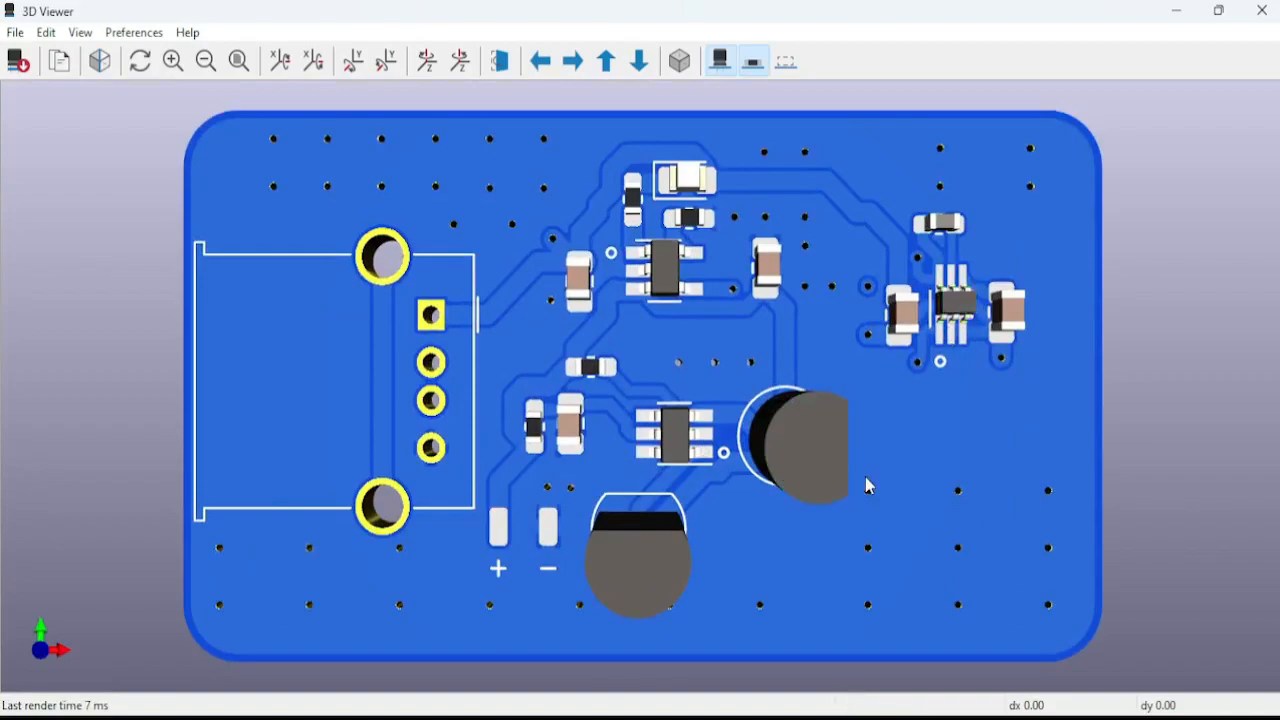
mouse_move(765, 576)
mouse_down()
mouse_move(374, 391)
mouse_move(737, 537)
mouse_move(755, 576)
mouse_up()
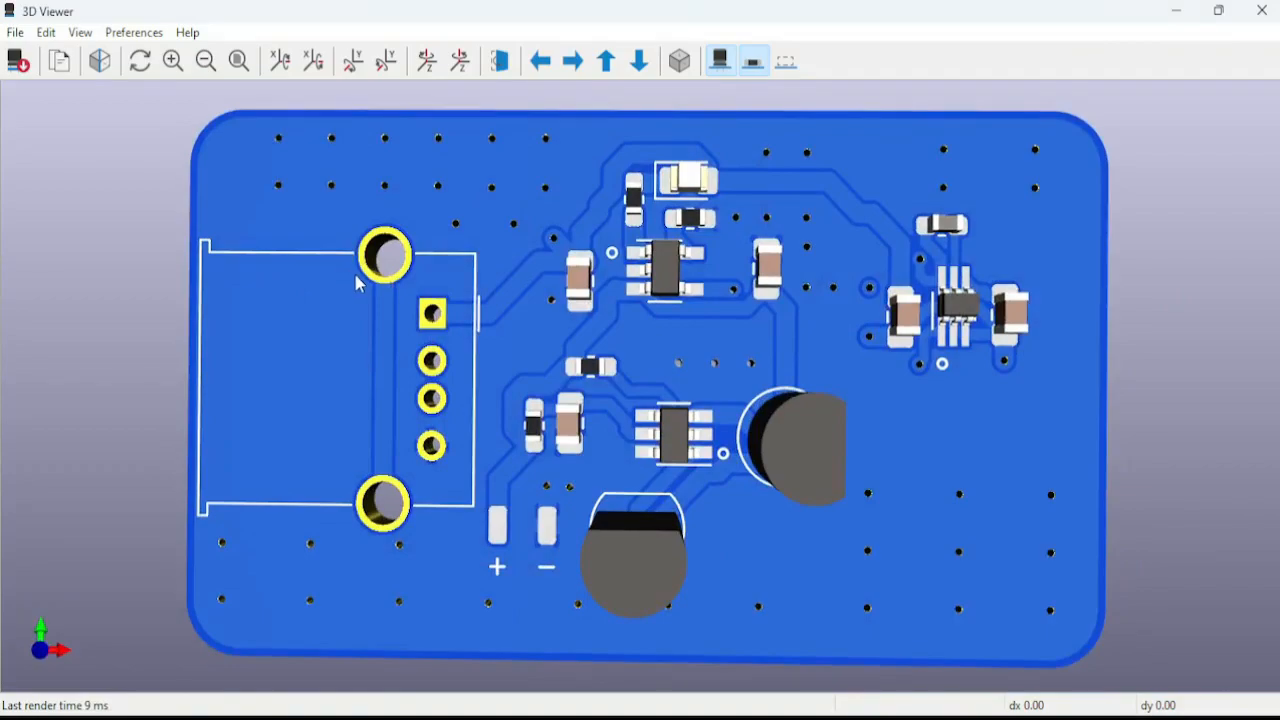
Examine the white circle markers beside the ICs on the 3D board, closing in on the five-pin chip.
scroll(612, 278, up, 5)
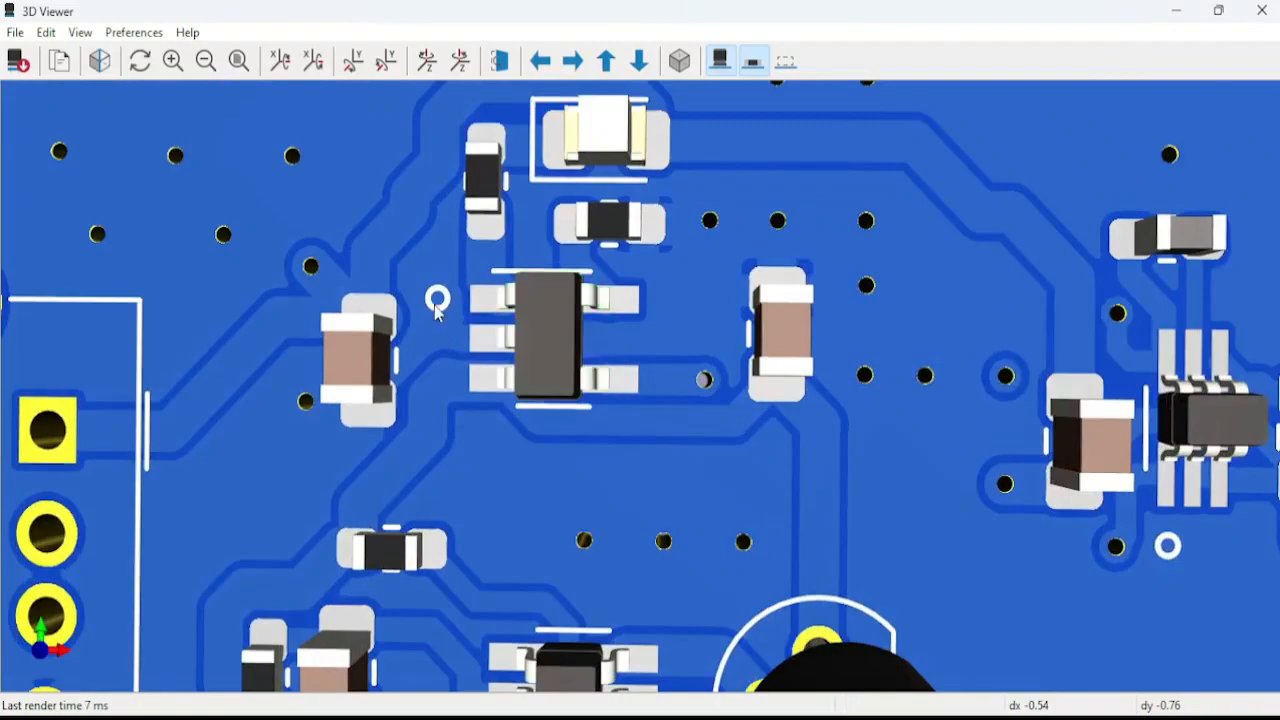
scroll(437, 312, down, 5)
scroll(680, 403, up, 5)
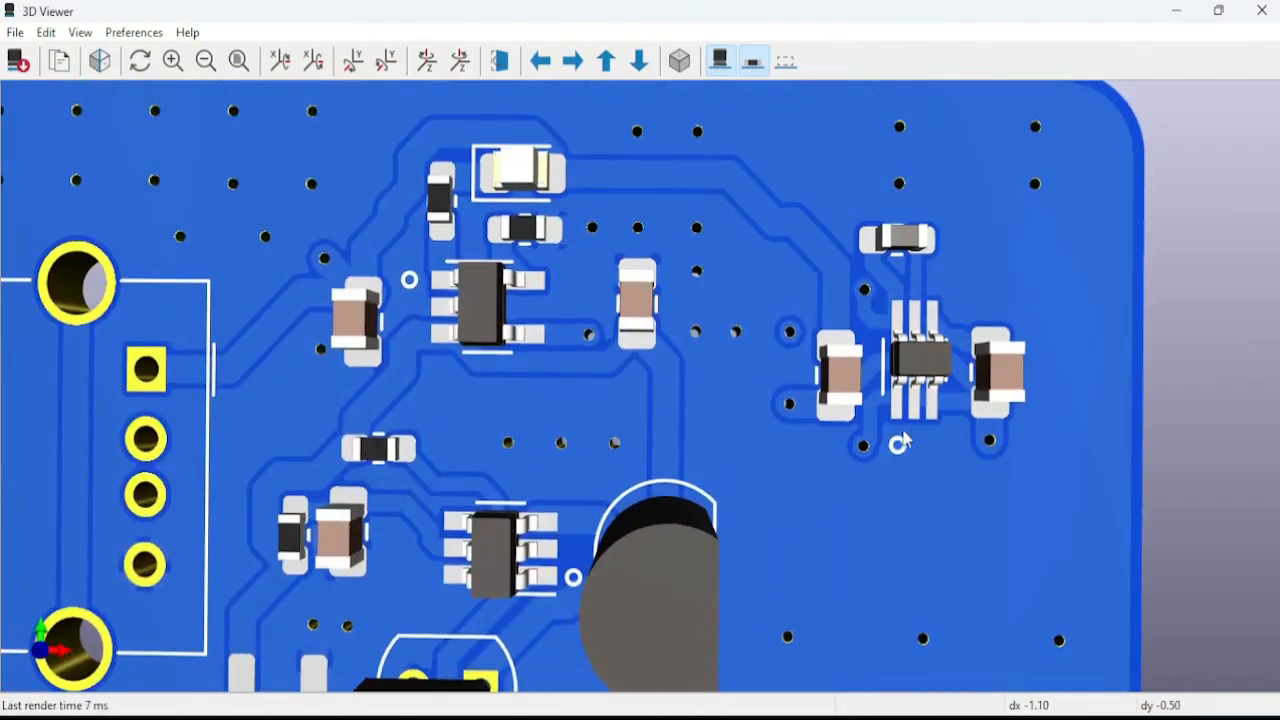
scroll(306, 286, up, 2)
scroll(563, 414, up, 5)
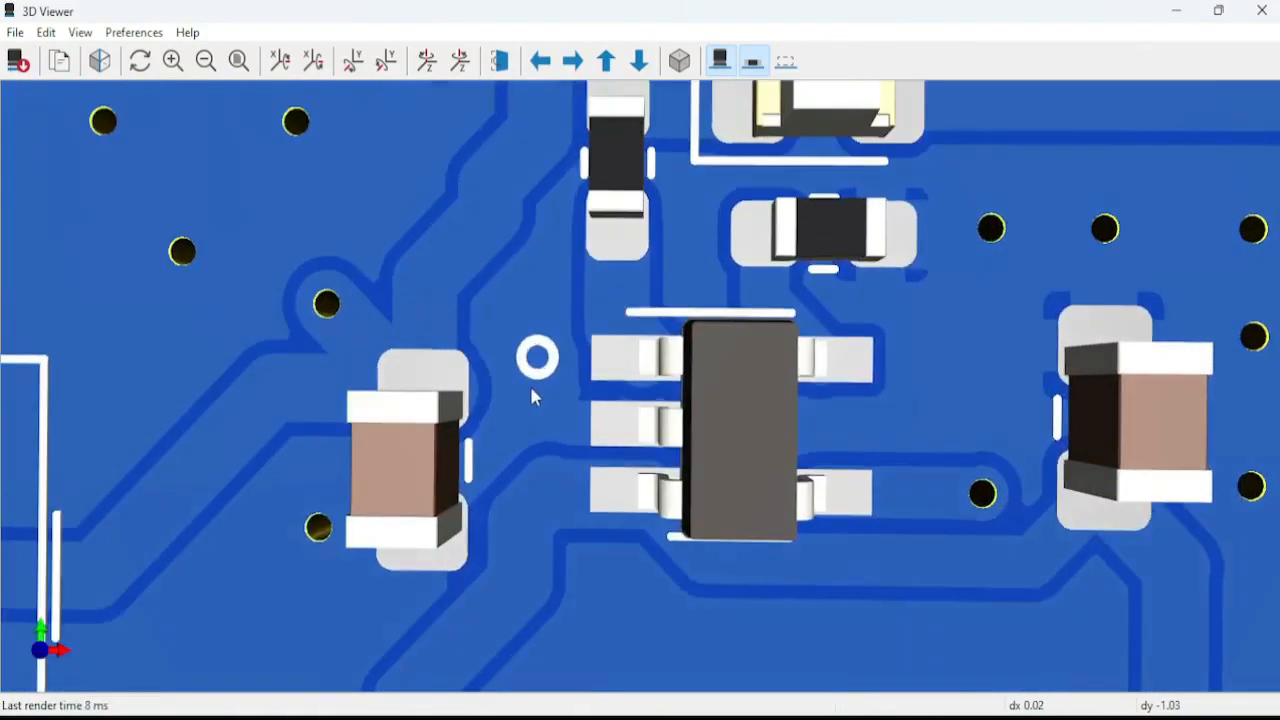
scroll(510, 333, up, 2)
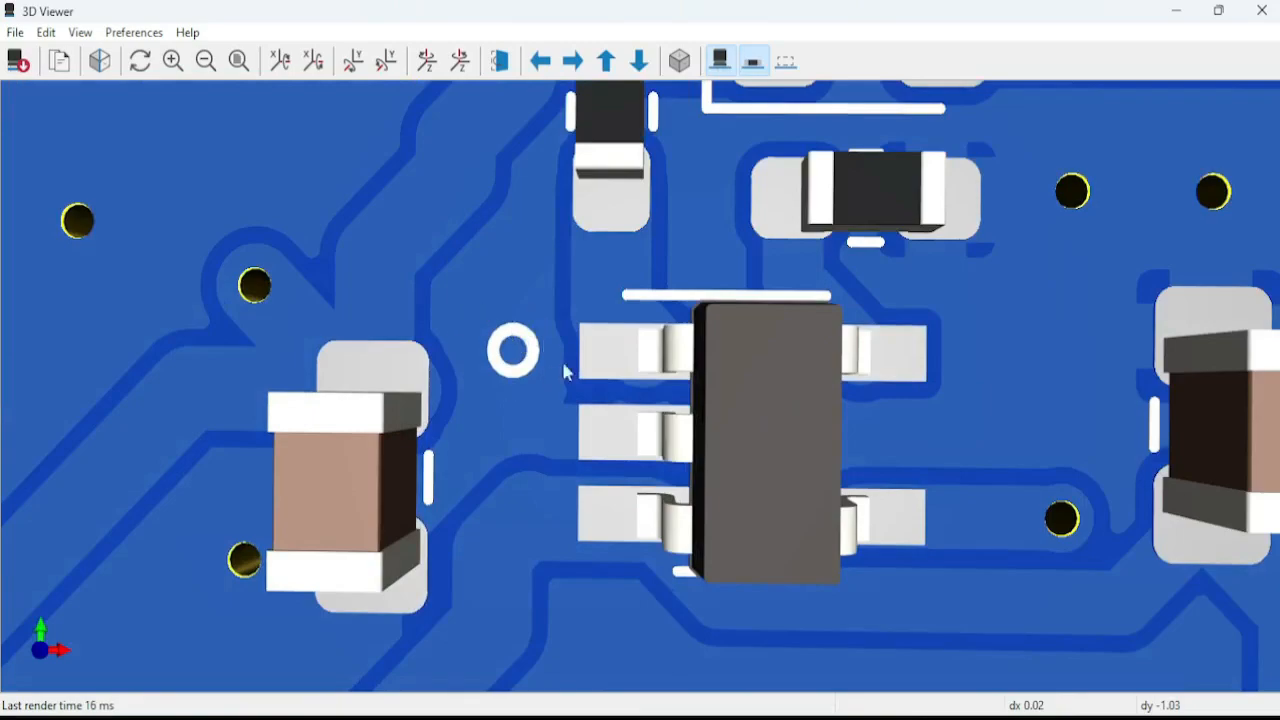
scroll(533, 347, down, 8)
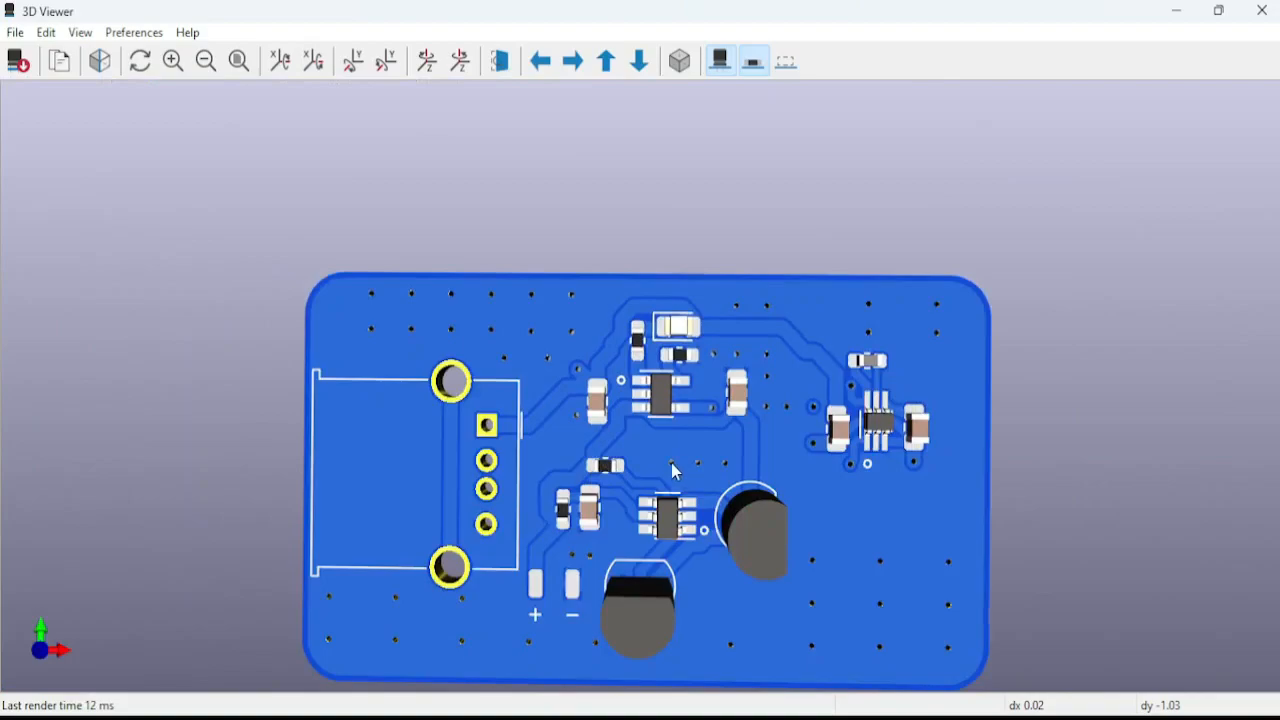
Rotate the 3D board to inspect its back side with the DRELECTRONICS text, and close the 3D viewer.
middle_drag(671, 463, 569, 366)
drag(569, 366, 383, 403)
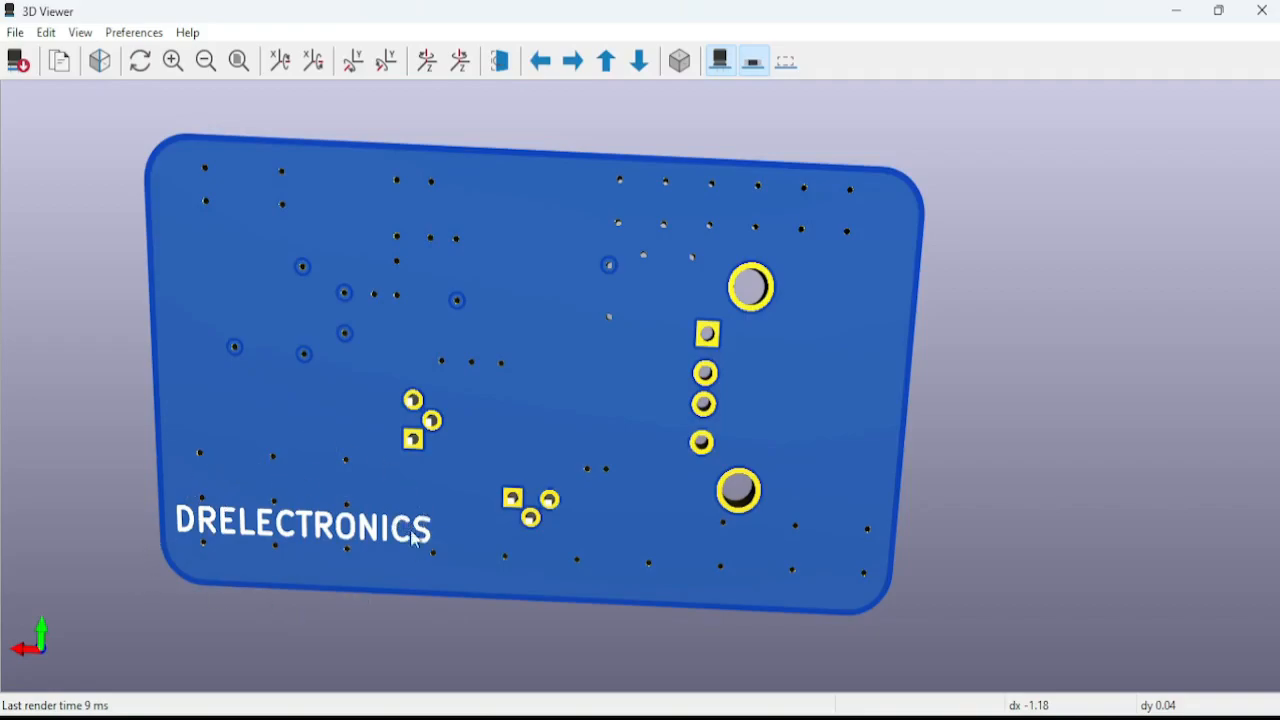
drag(557, 390, 612, 430)
click(1261, 10)
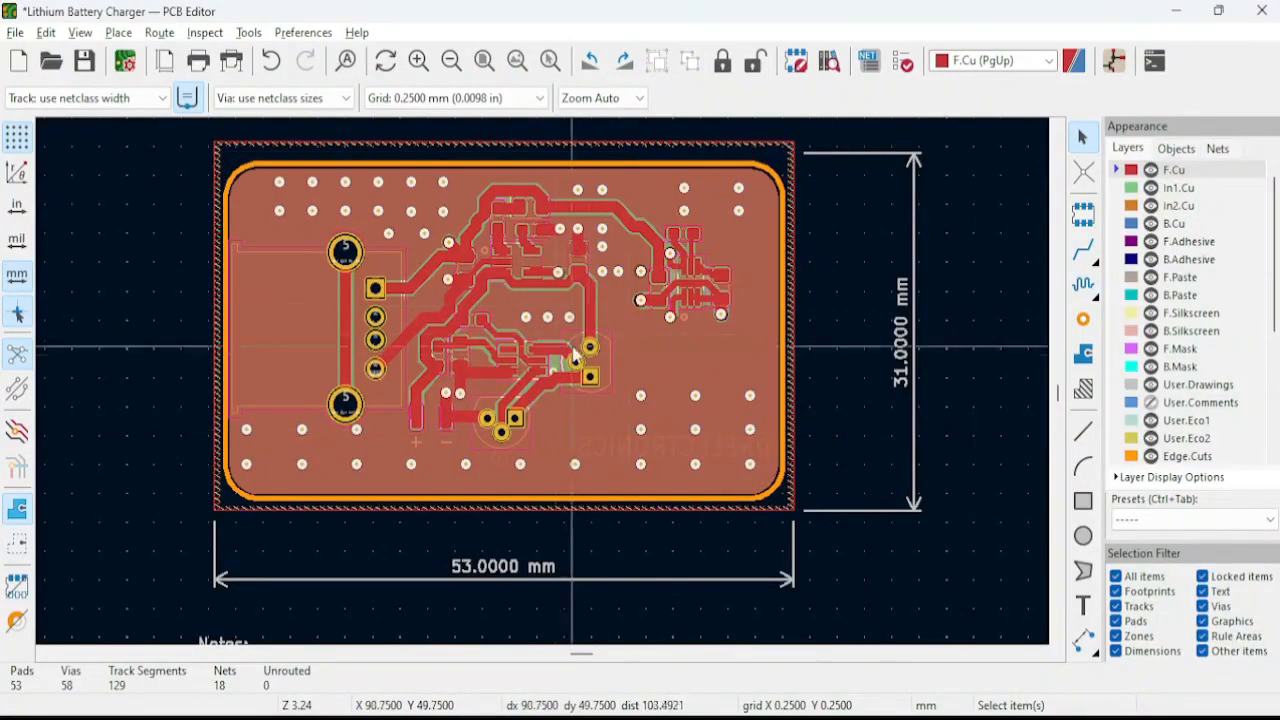
Examine the front copper routing around the battery + and − pads and the USB connector pads.
scroll(543, 386, up, 3)
scroll(549, 373, down, 3)
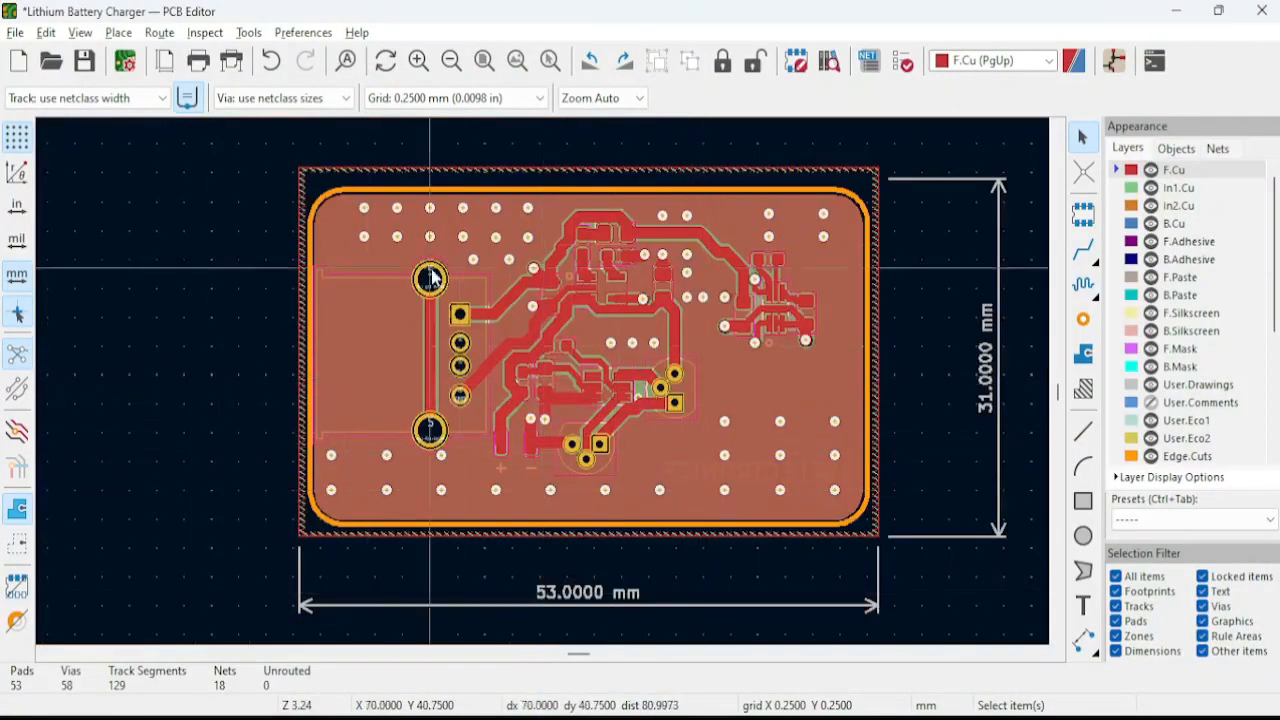
scroll(545, 388, up, 3)
scroll(584, 465, up, 1)
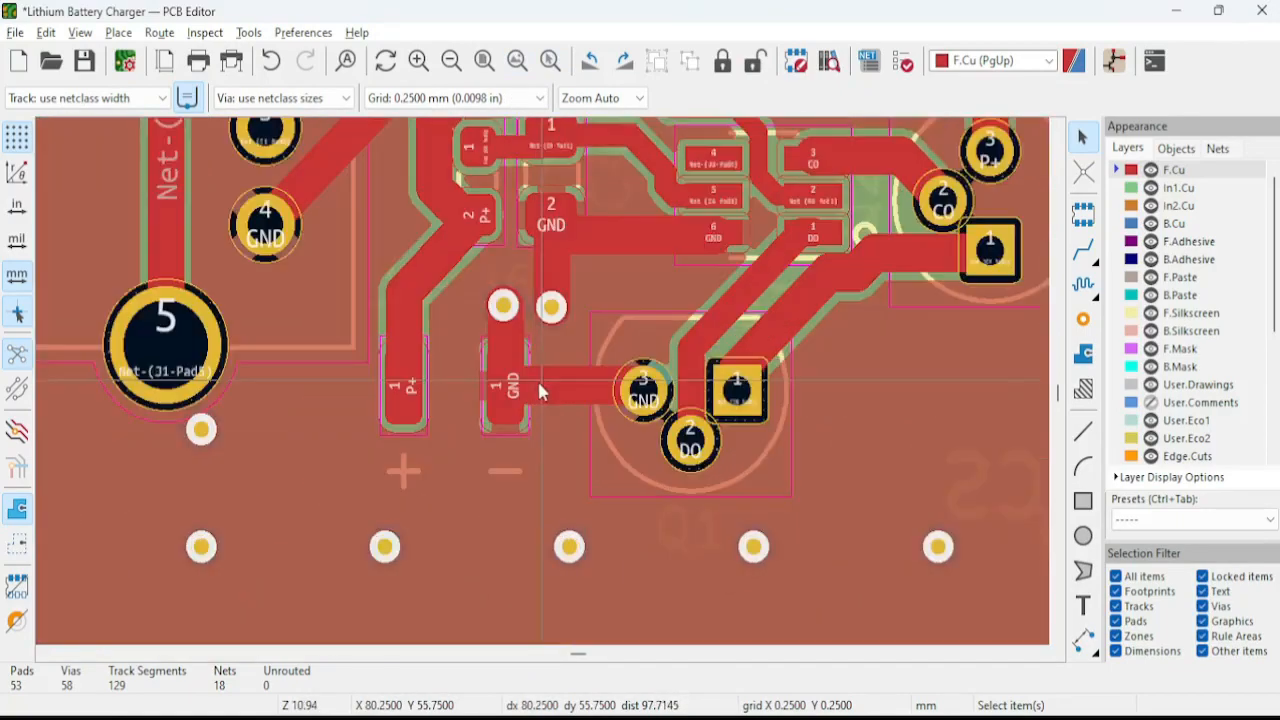
scroll(511, 244, down, 1)
scroll(529, 372, down, 1)
scroll(542, 326, up, 1)
scroll(543, 384, up, 1)
scroll(566, 304, down, 1)
scroll(546, 386, up, 1)
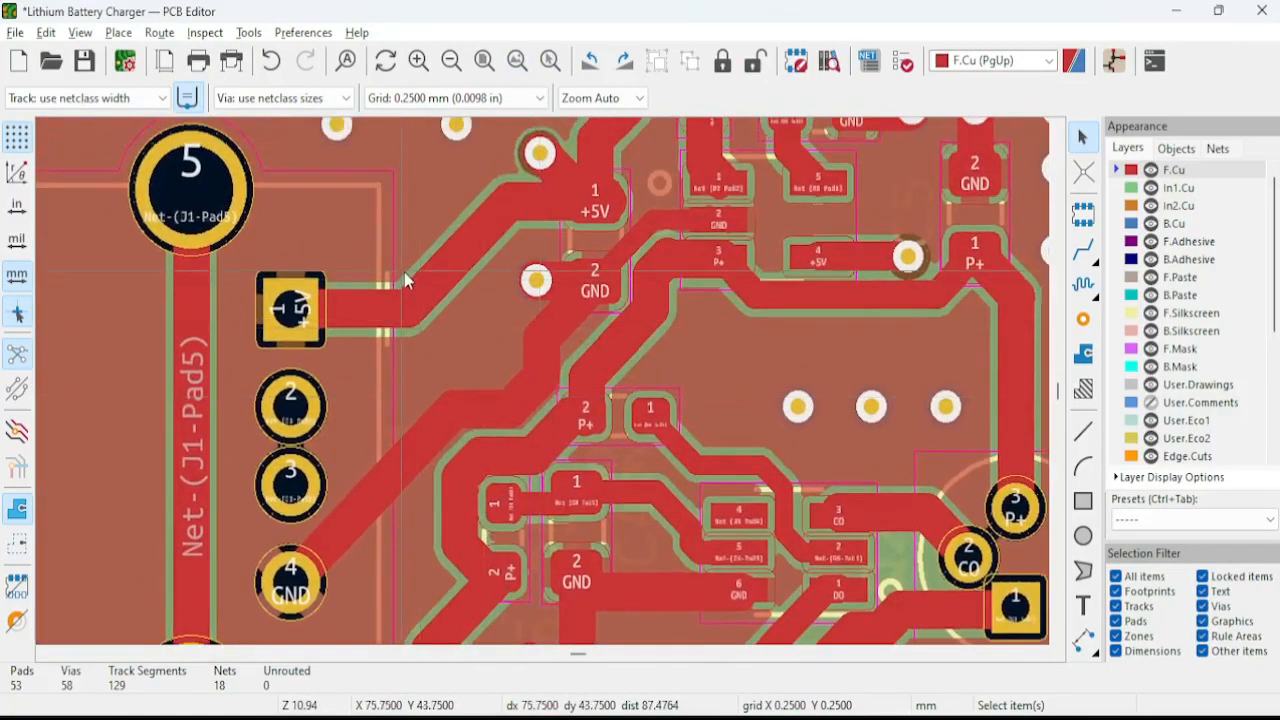
Check the properties of the diagonal +5V track from connector pad 1, close them and clear the selection.
double_click(427, 260)
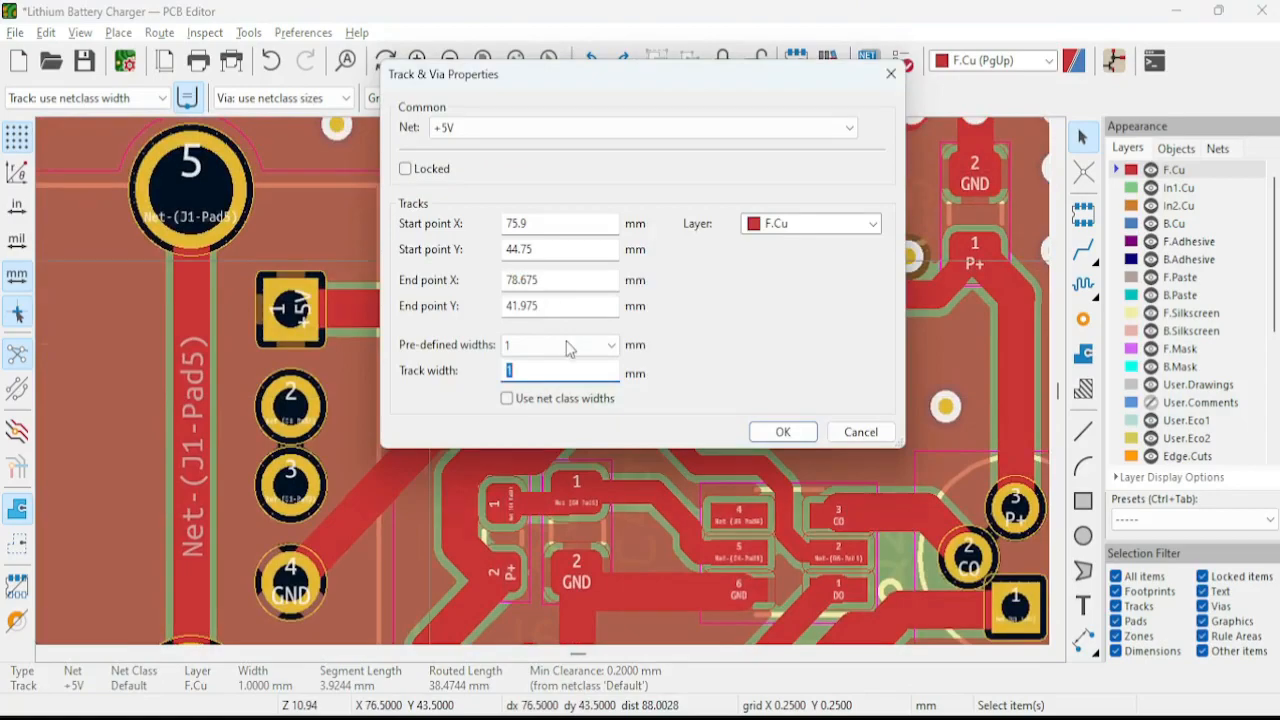
click(888, 78)
scroll(585, 403, down, 3)
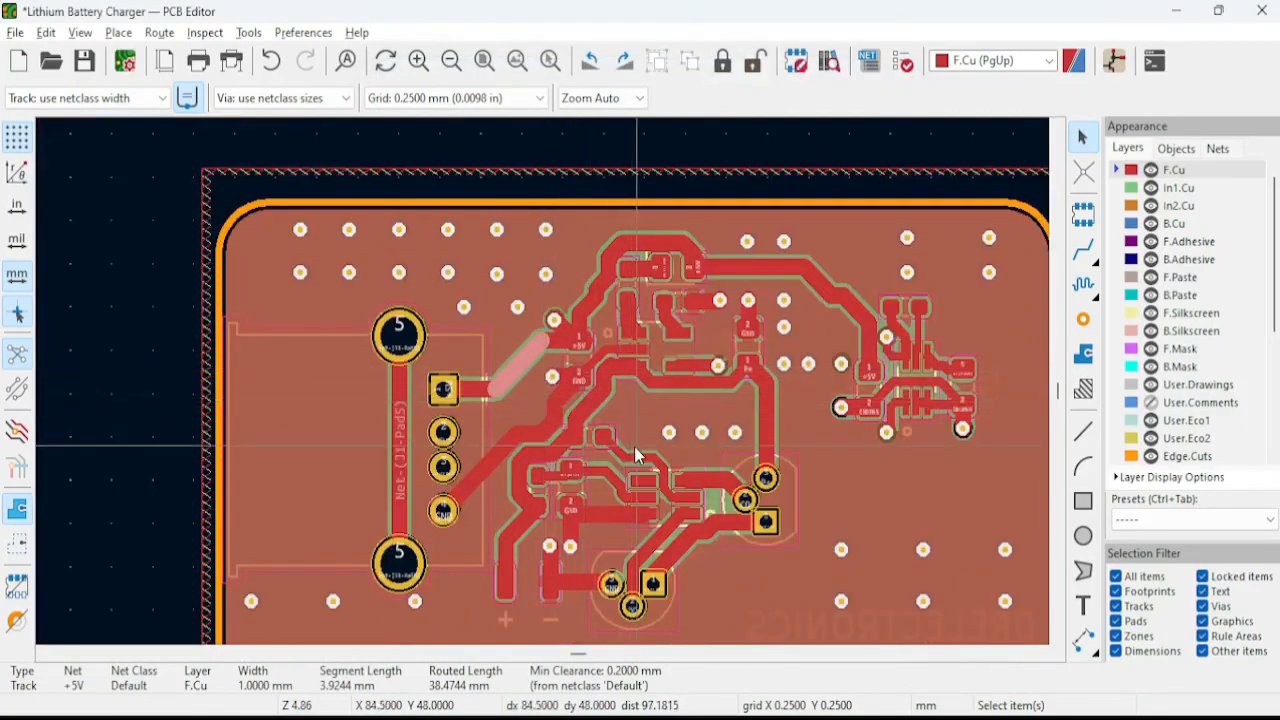
middle_drag(731, 414, 602, 425)
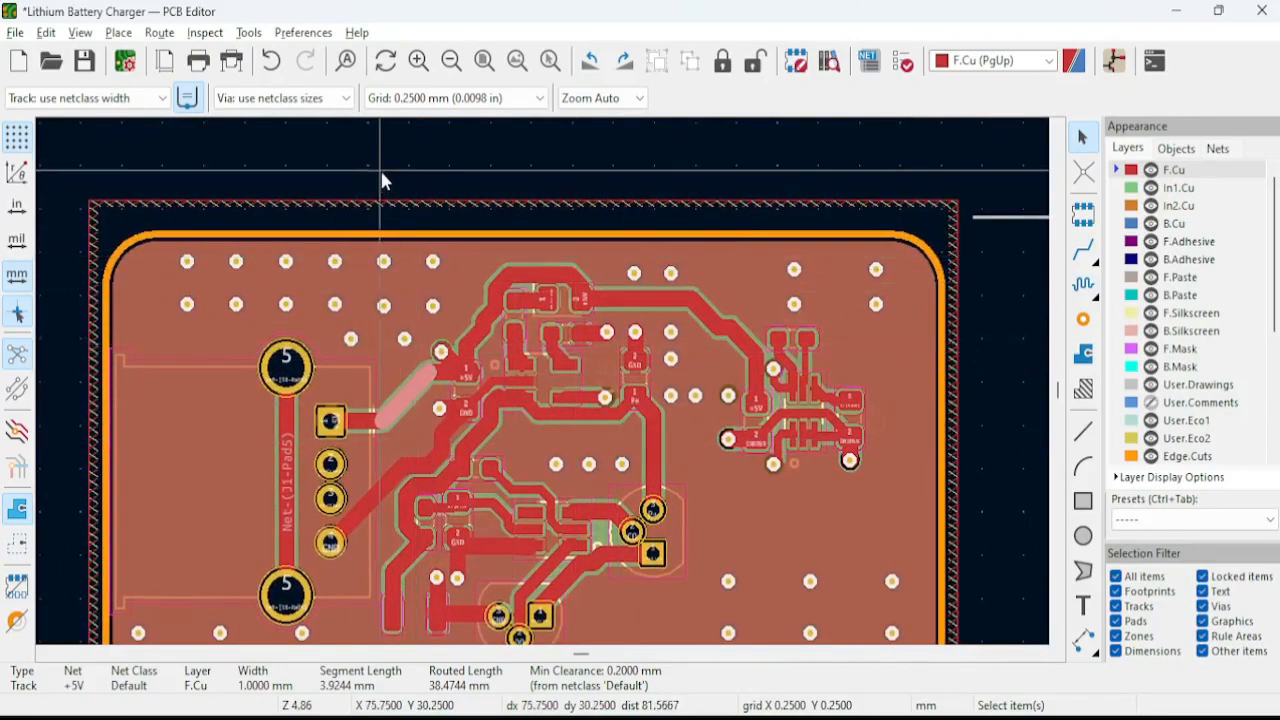
key(Escape)
Examine the +5V routing from connector pad 1 to the upper five-pin IC and its surrounding pads.
scroll(384, 401, up, 5)
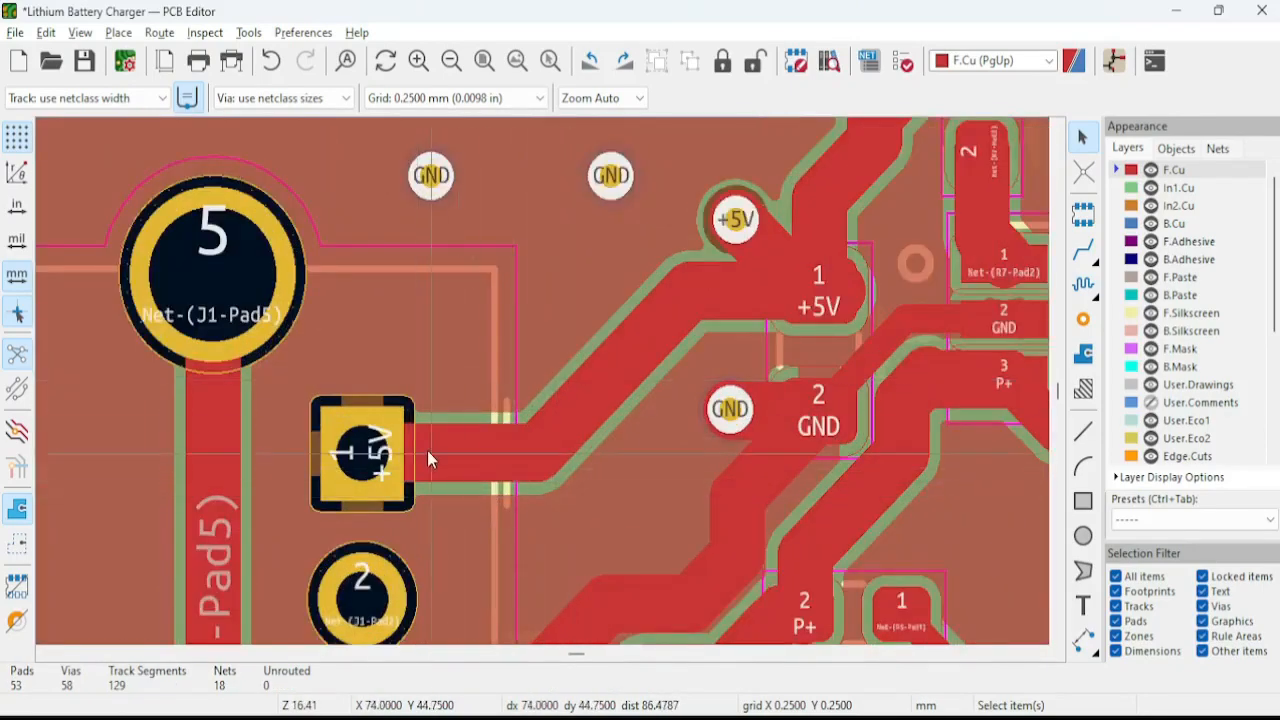
scroll(424, 467, down, 7)
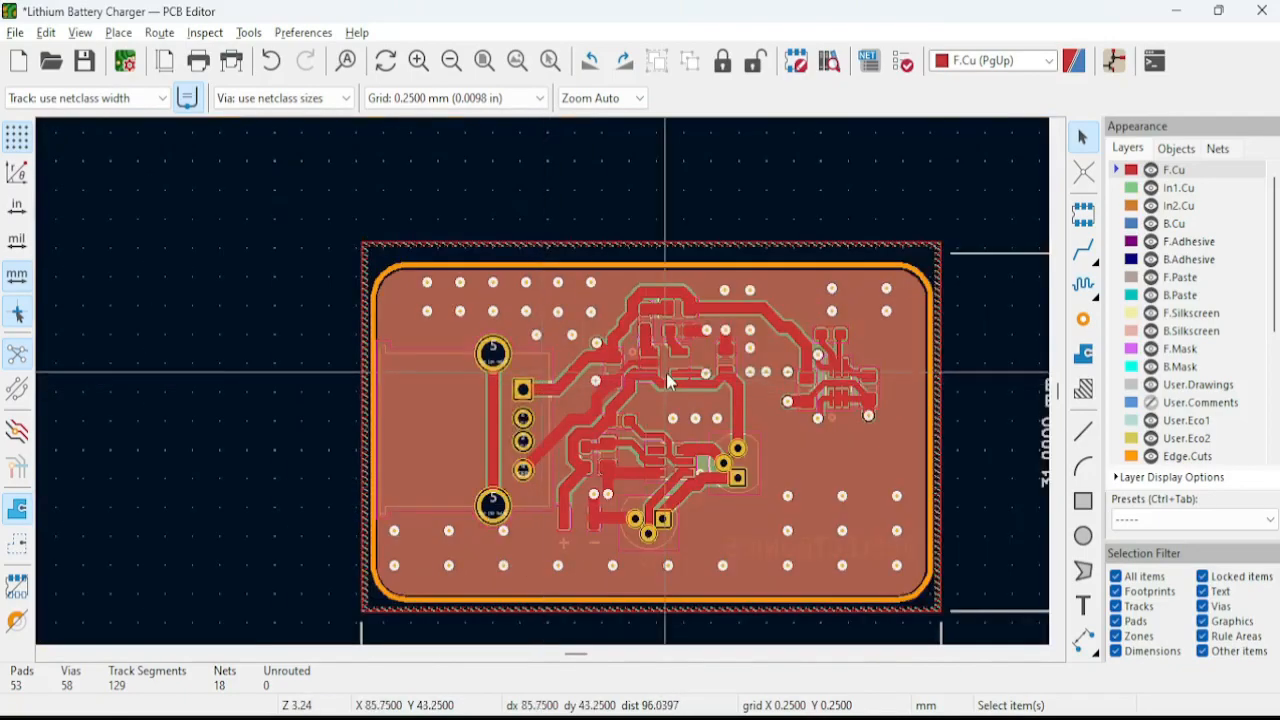
scroll(555, 383, up, 5)
scroll(694, 294, down, 1)
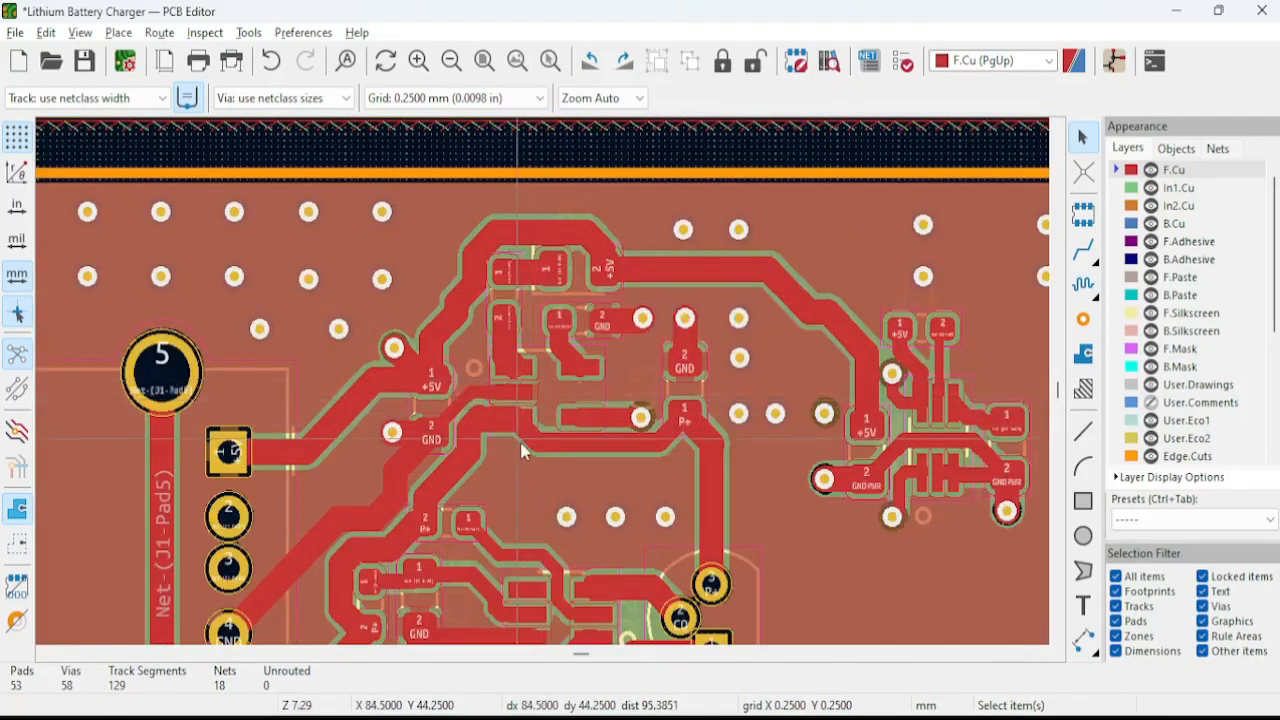
scroll(405, 547, up, 3)
scroll(542, 374, down, 2)
middle_drag(692, 292, 538, 456)
middle_drag(706, 260, 620, 296)
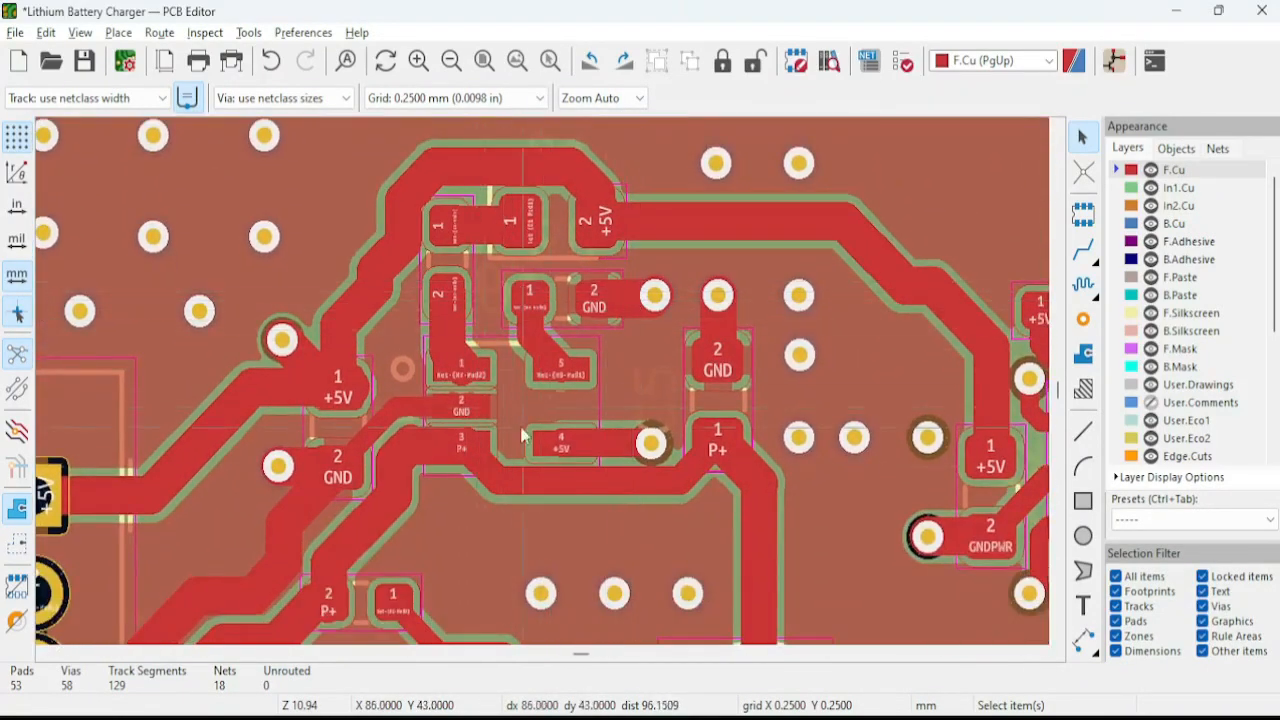
Select resistor R7 above the five-pin IC and examine its pads and neighbouring tracks.
scroll(433, 256, up, 4)
scroll(581, 405, down, 1)
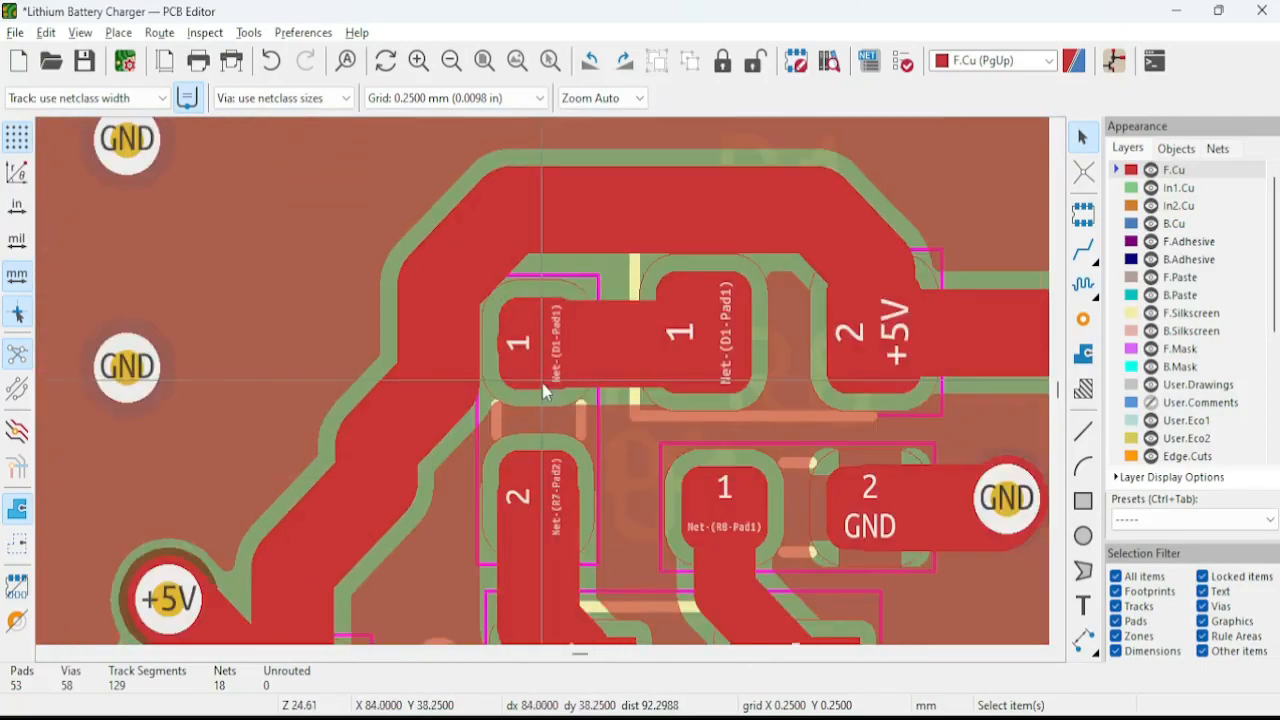
click(581, 405)
scroll(581, 405, down, 2)
scroll(545, 390, up, 1)
scroll(545, 390, down, 3)
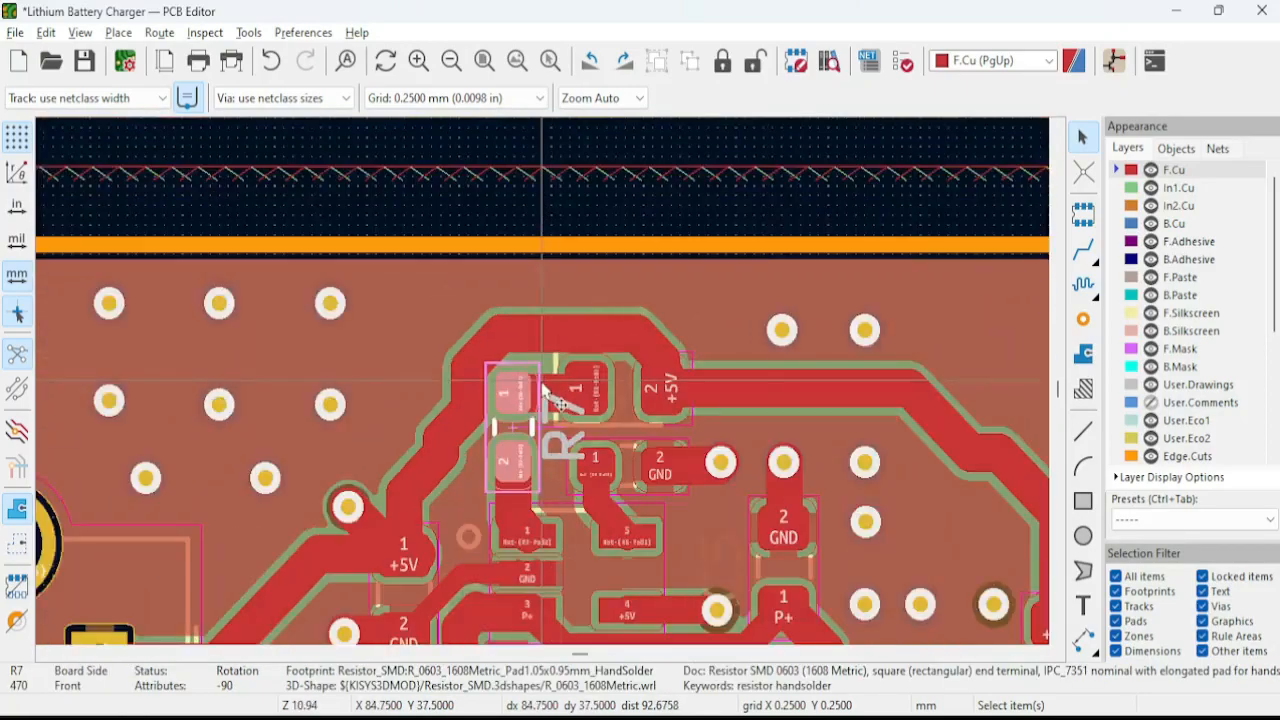
scroll(545, 390, up, 2)
scroll(603, 437, down, 2)
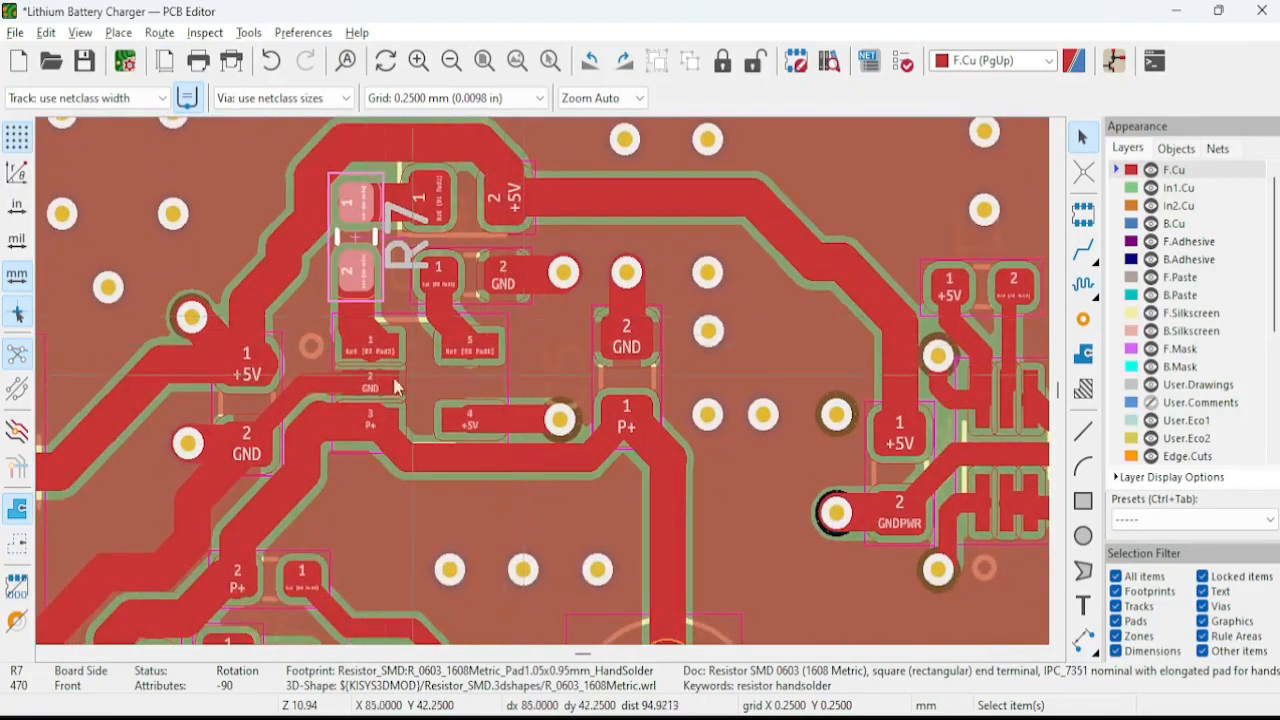
Select the diagonal GND track at the capacitor's GND pad and follow it to connector pad 4.
scroll(204, 406, up, 1)
middle_drag(605, 437, 614, 275)
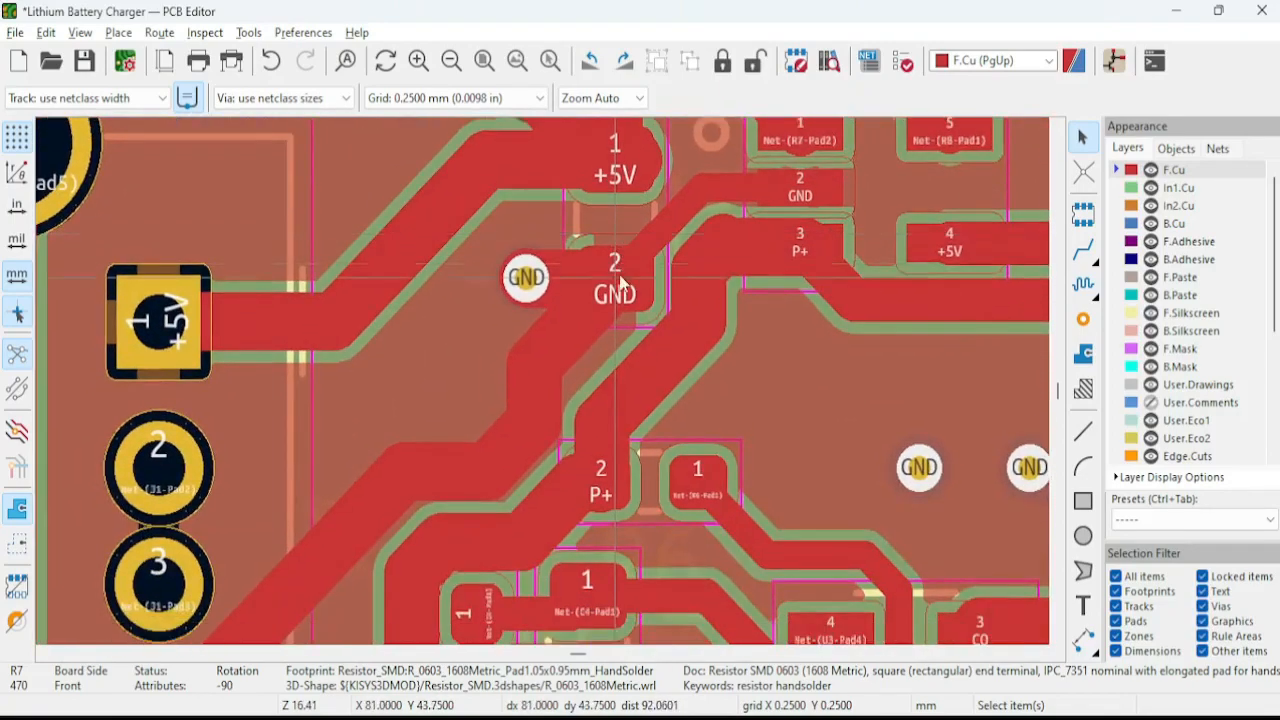
click(586, 320)
click(643, 334)
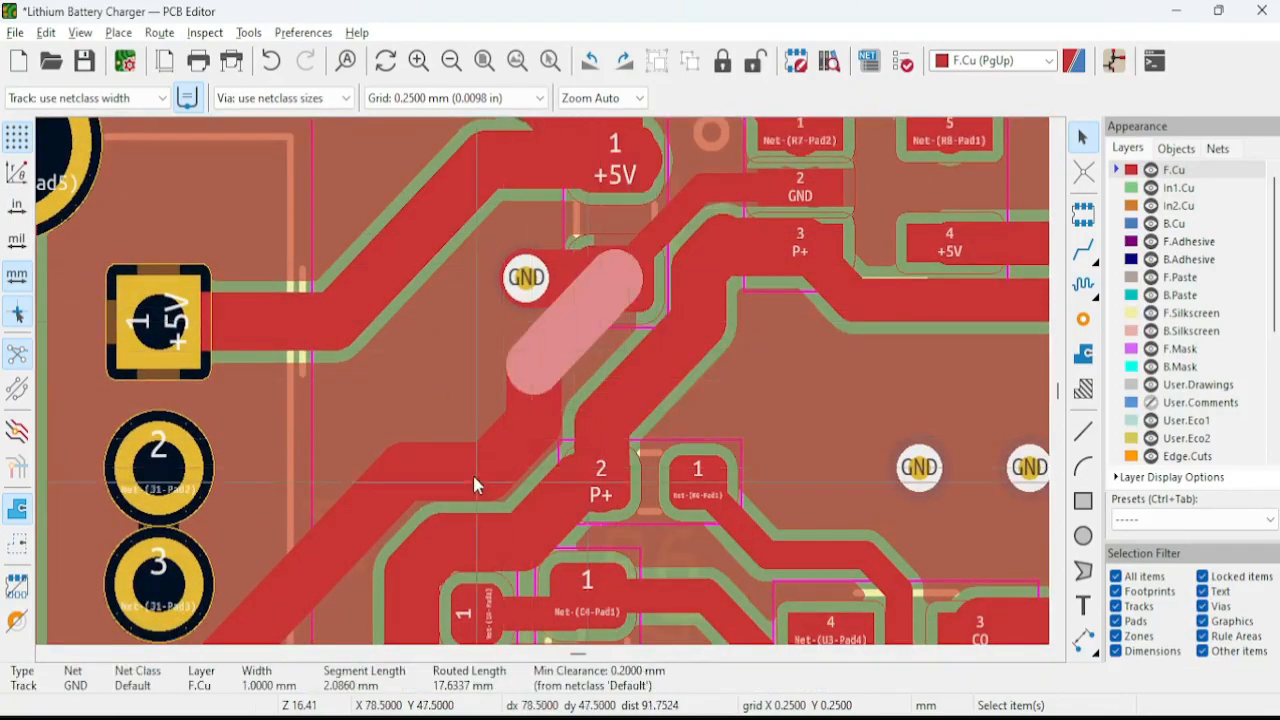
middle_drag(474, 480, 588, 240)
scroll(540, 390, down, 4)
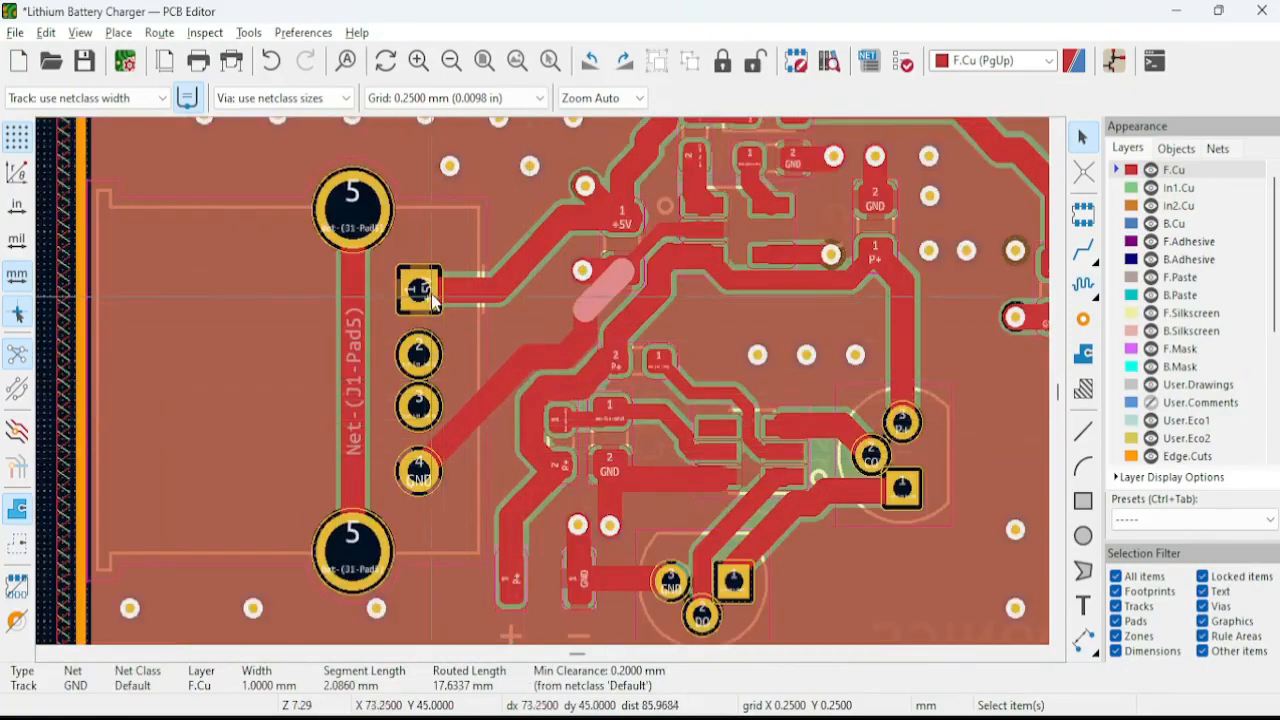
Highlight the F.Cu GND copper zone, examine its connections to the GND tracks and pads, and clear the selection.
scroll(440, 298, down, 1)
middle_drag(717, 455, 552, 337)
click(766, 334)
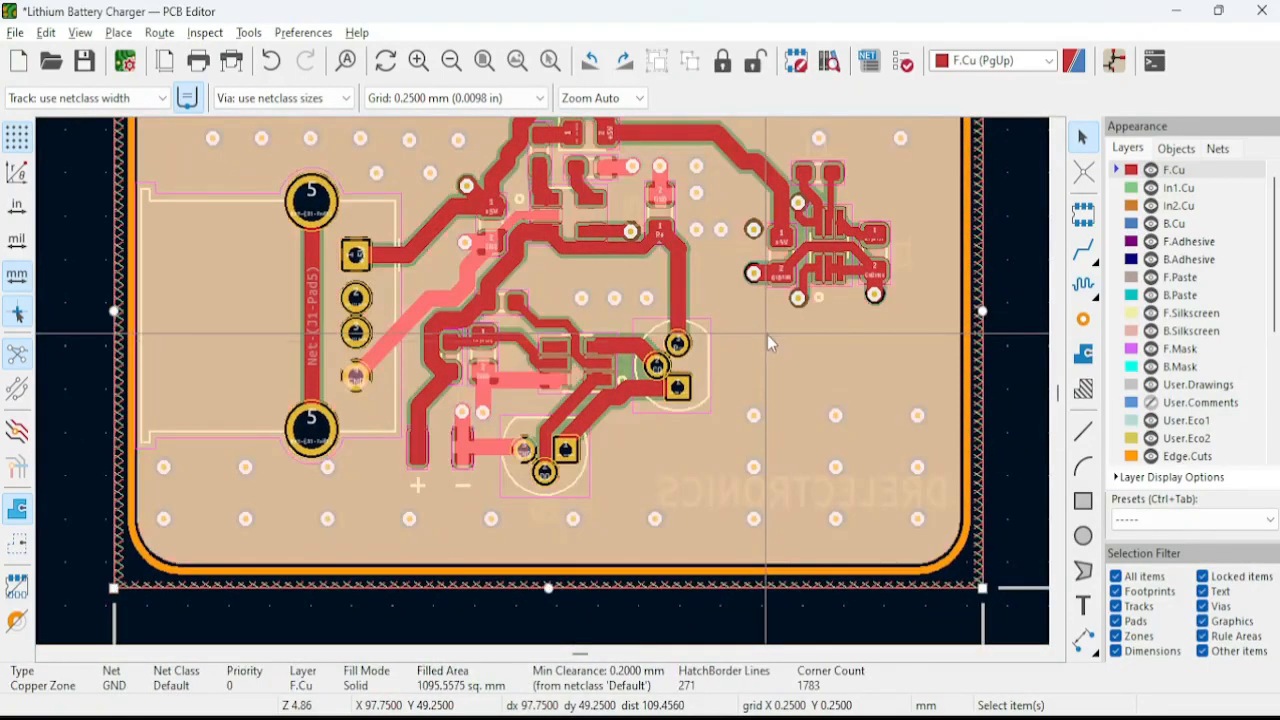
middle_drag(418, 305, 437, 340)
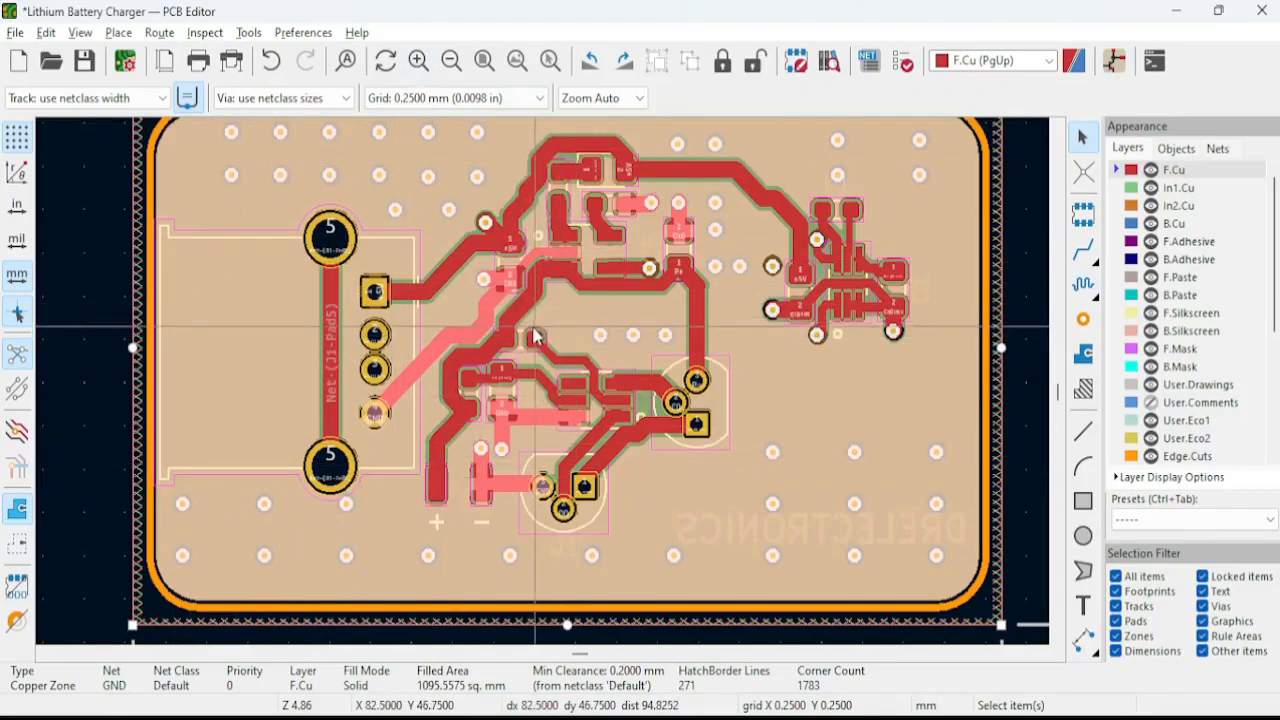
scroll(535, 337, up, 5)
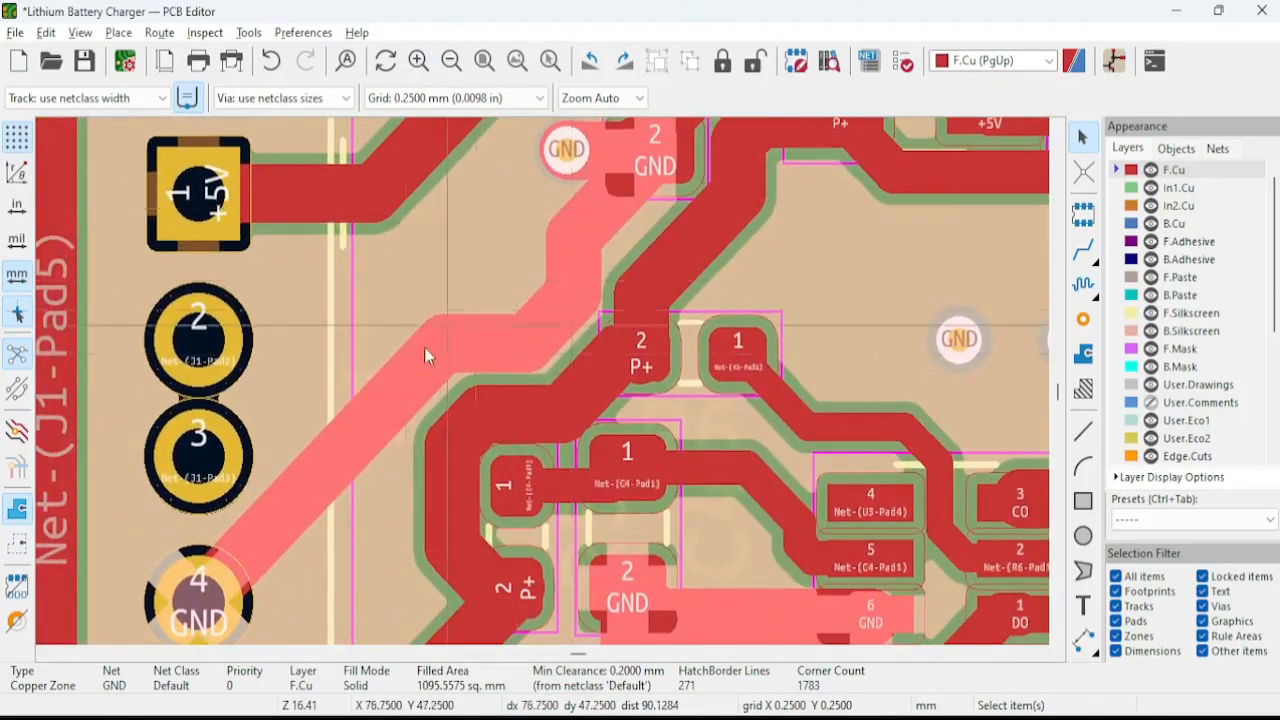
scroll(461, 322, down, 6)
scroll(575, 366, up, 3)
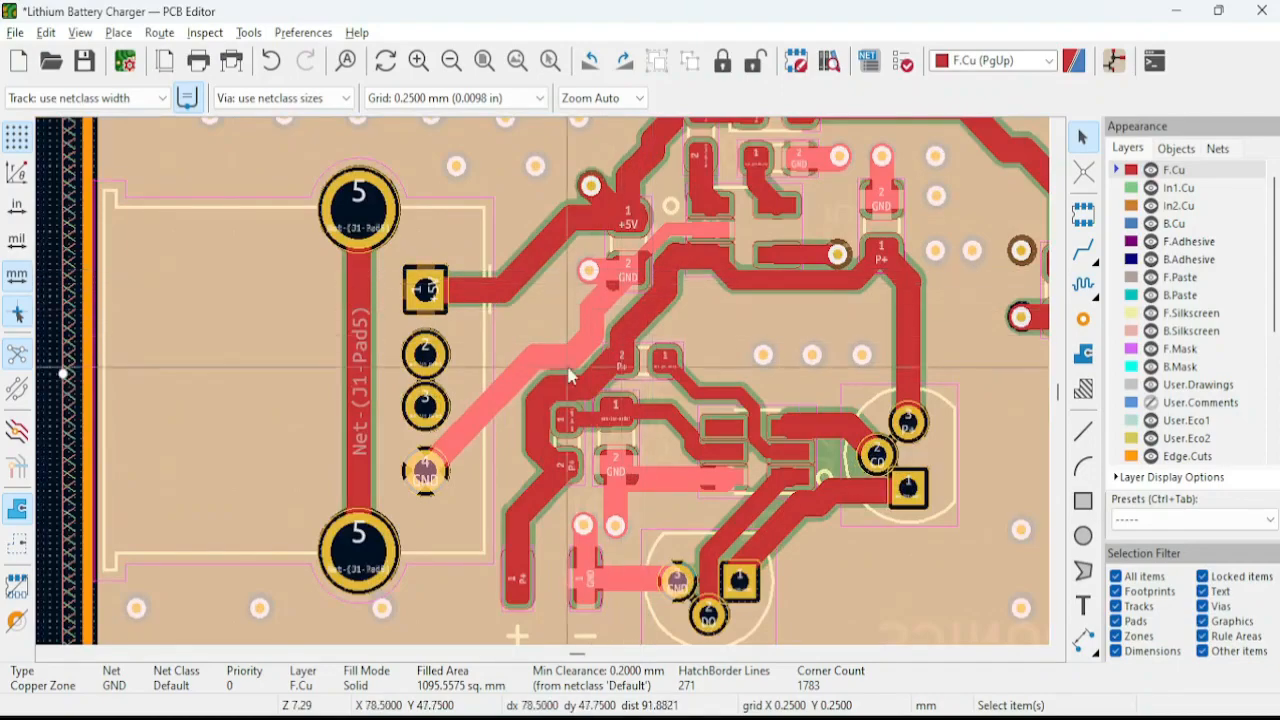
scroll(670, 387, down, 3)
scroll(529, 292, up, 2)
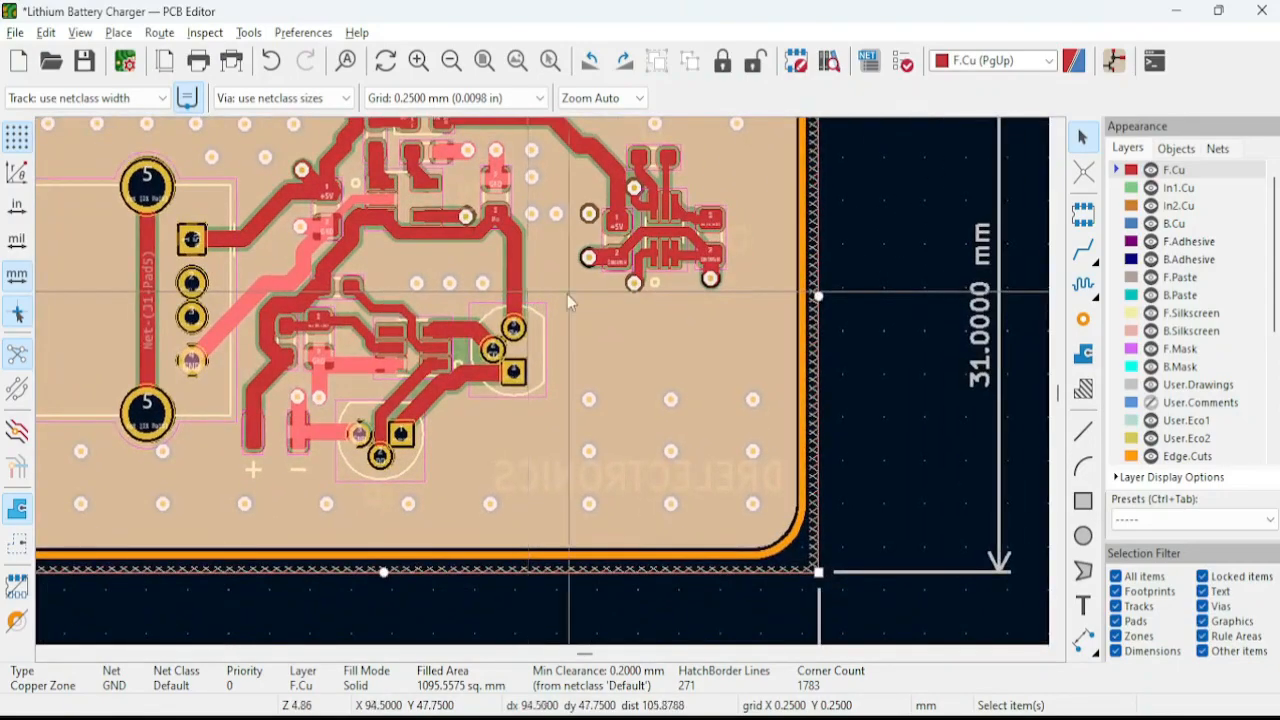
click(867, 361)
middle_drag(304, 322, 541, 409)
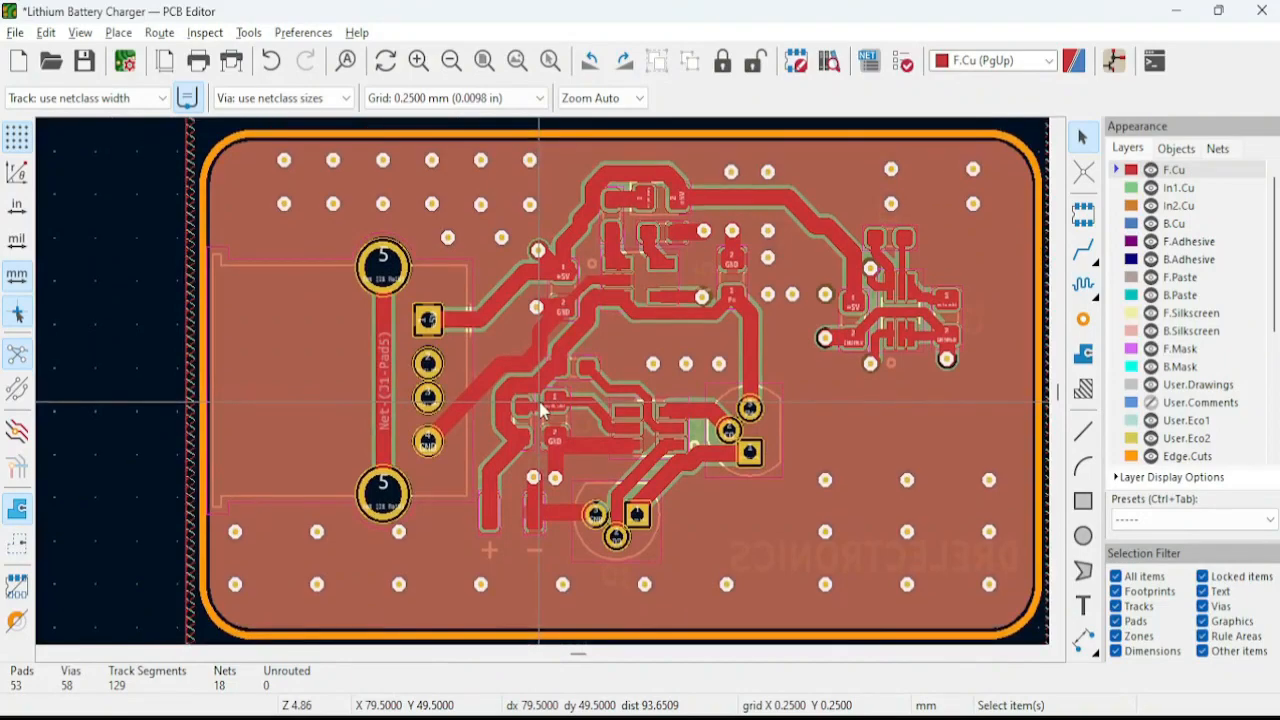
Examine the GND track near the P+ pad and the GNDPWR and +5V connections around the boost-side six-pin IC.
scroll(540, 408, up, 6)
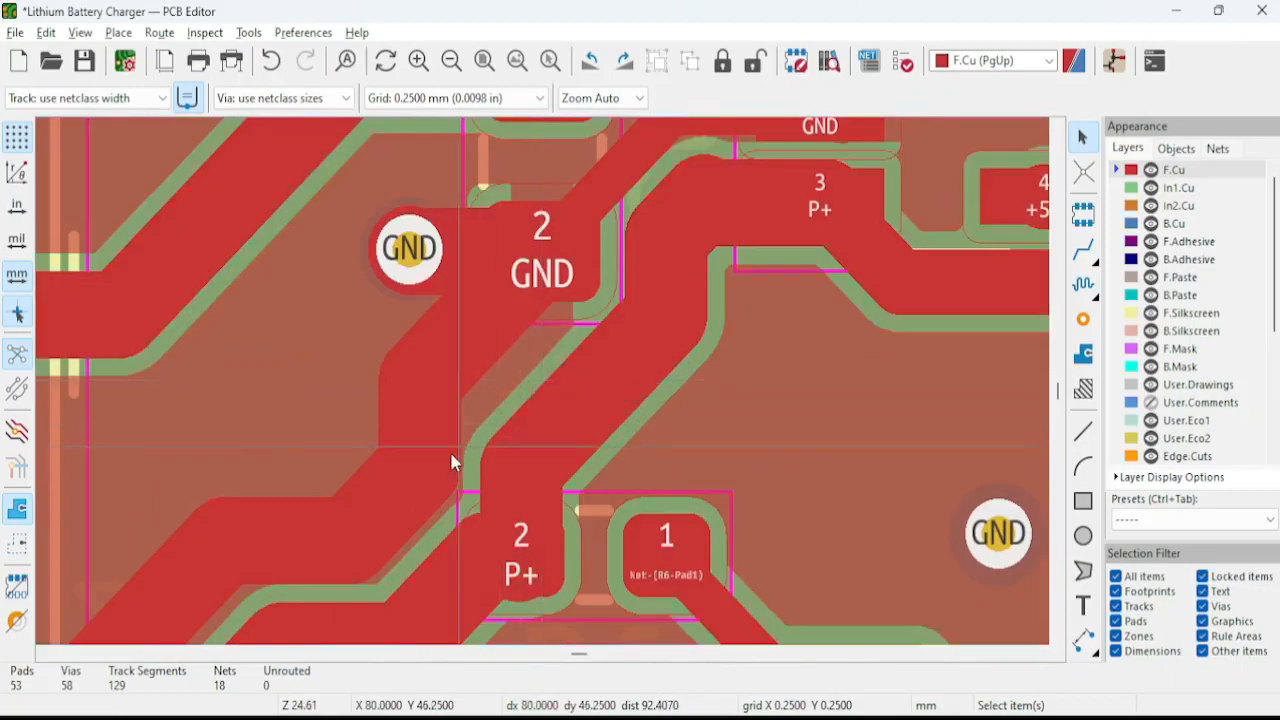
scroll(567, 358, down, 3)
middle_drag(761, 308, 405, 301)
scroll(776, 300, up, 1)
scroll(540, 385, up, 1)
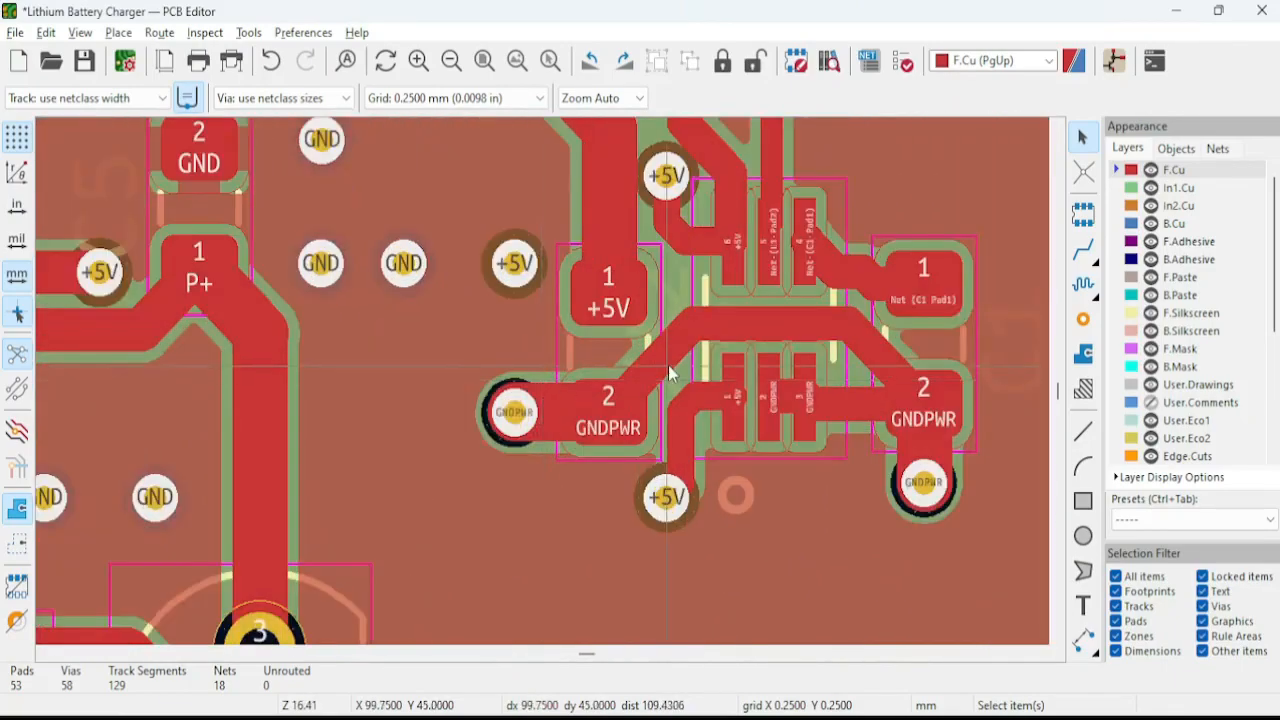
scroll(668, 366, down, 2)
scroll(541, 380, up, 4)
scroll(540, 390, up, 1)
scroll(543, 390, down, 10)
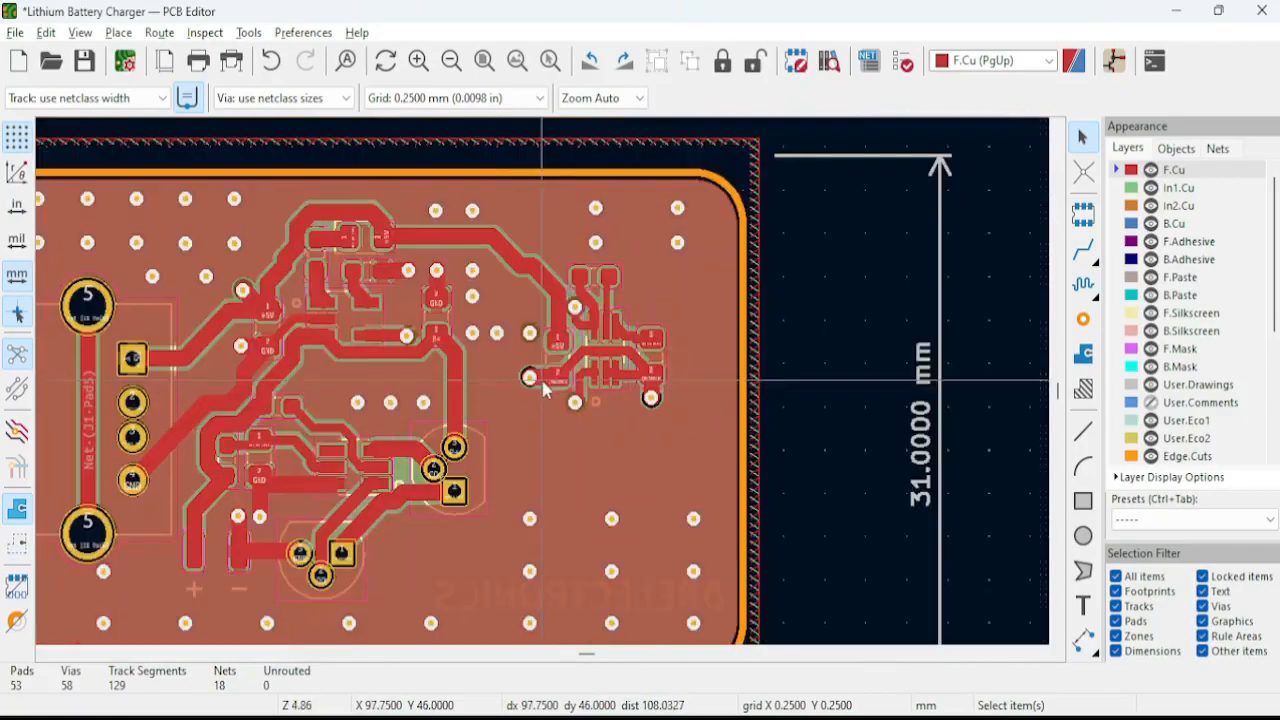
Examine the GND vias by the negative battery pad and the P+ track down to the three-pin transistor.
scroll(541, 390, up, 3)
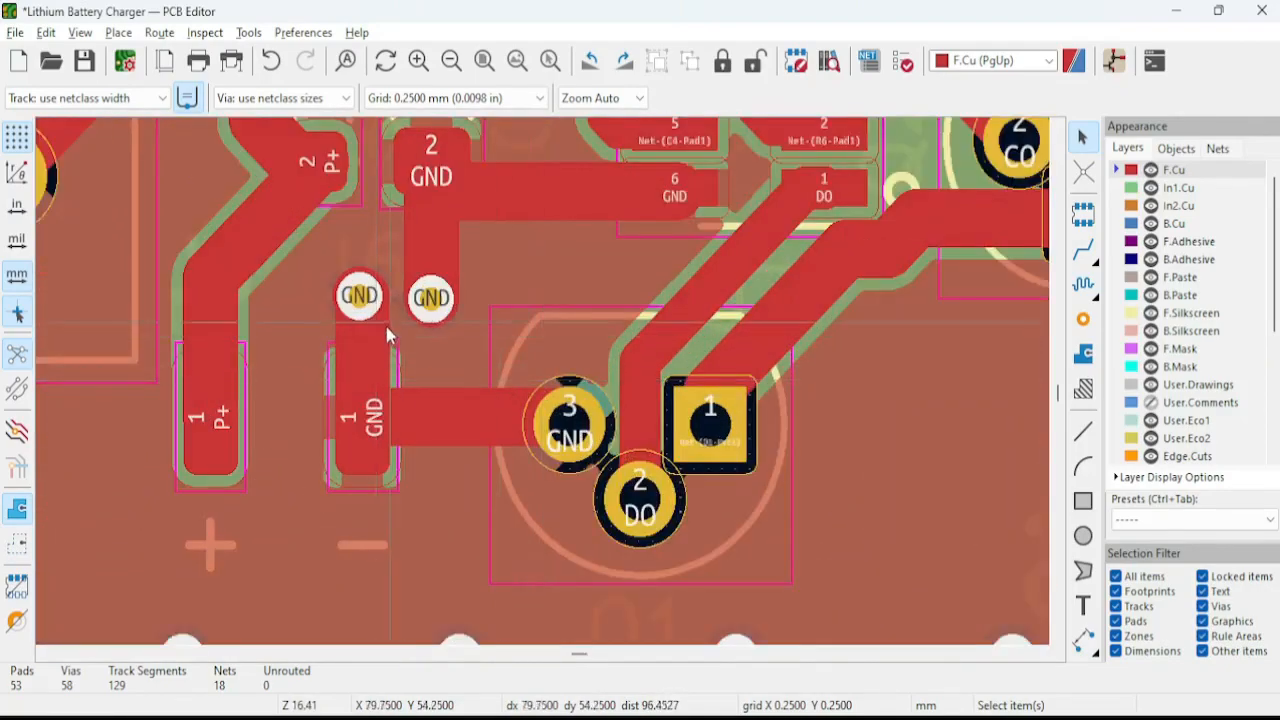
scroll(386, 333, down, 3)
middle_drag(630, 415, 614, 447)
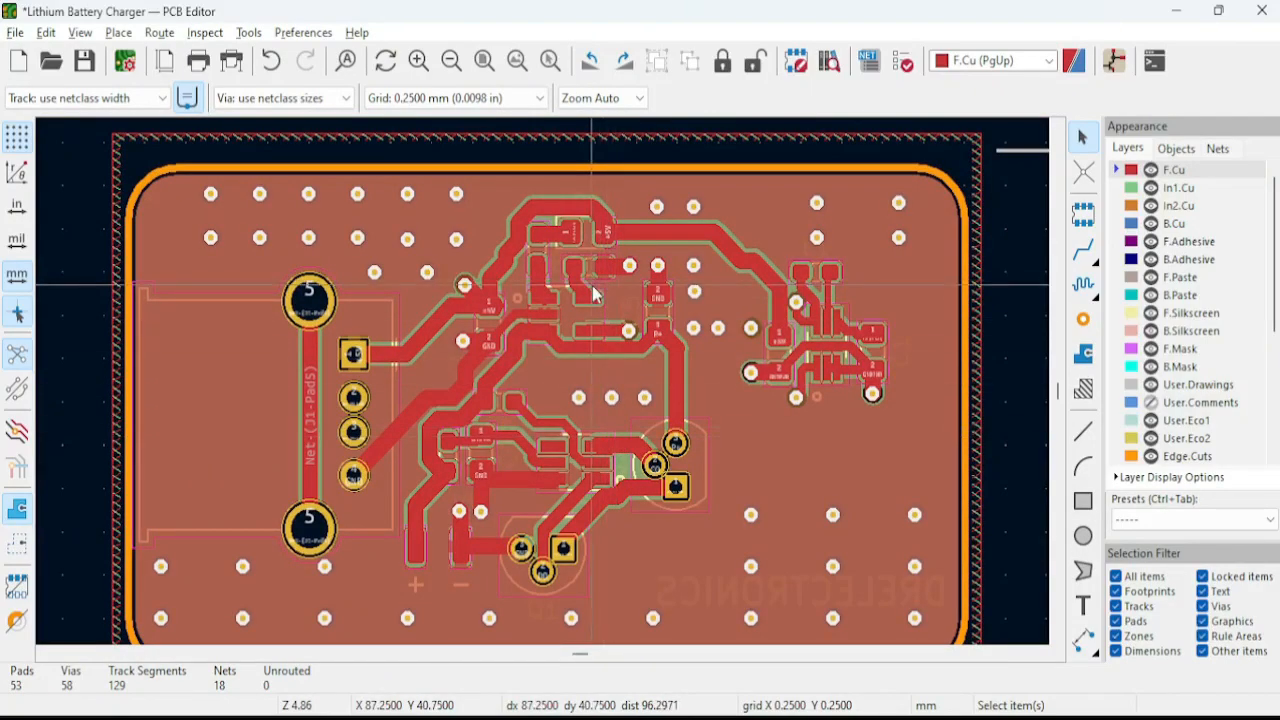
scroll(633, 319, up, 5)
scroll(487, 273, down, 2)
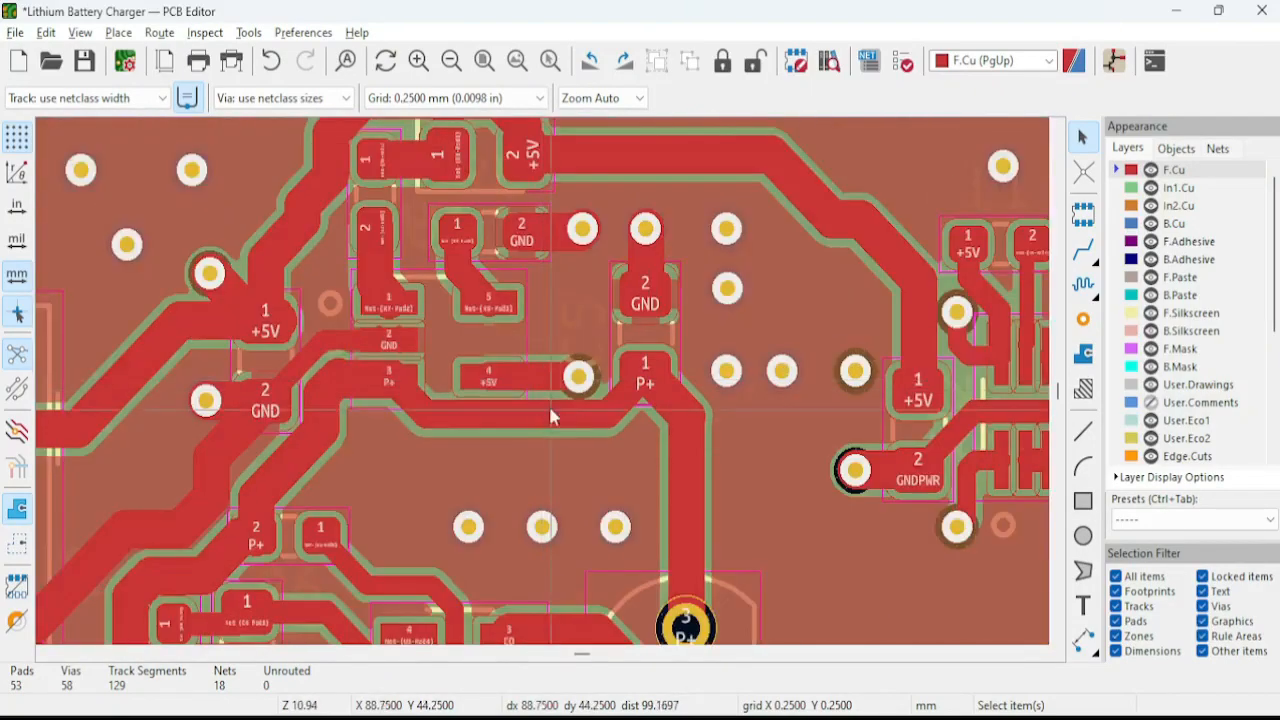
middle_drag(572, 547, 575, 372)
scroll(671, 382, up, 2)
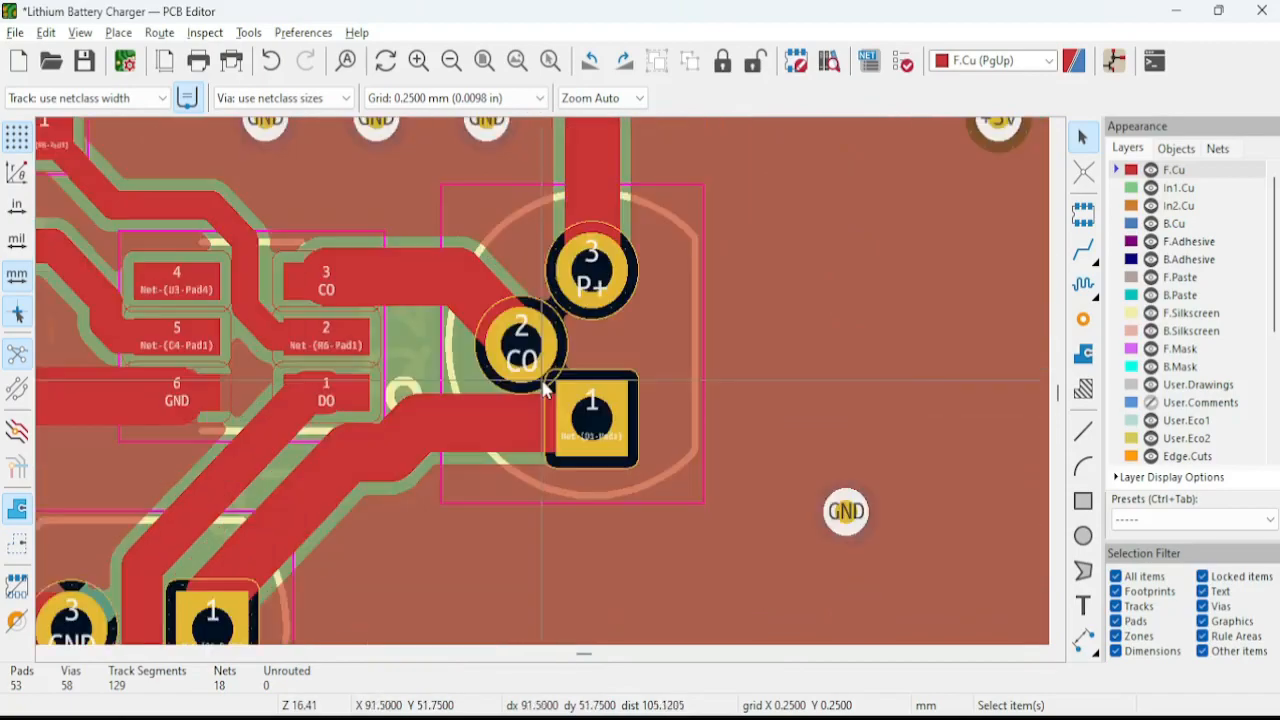
Check the width properties of the horizontal Net-(R6-Pad1) track above the lower six-pin IC, and close them.
middle_drag(343, 440, 555, 314)
middle_drag(418, 251, 558, 515)
click(529, 286)
double_click(529, 286)
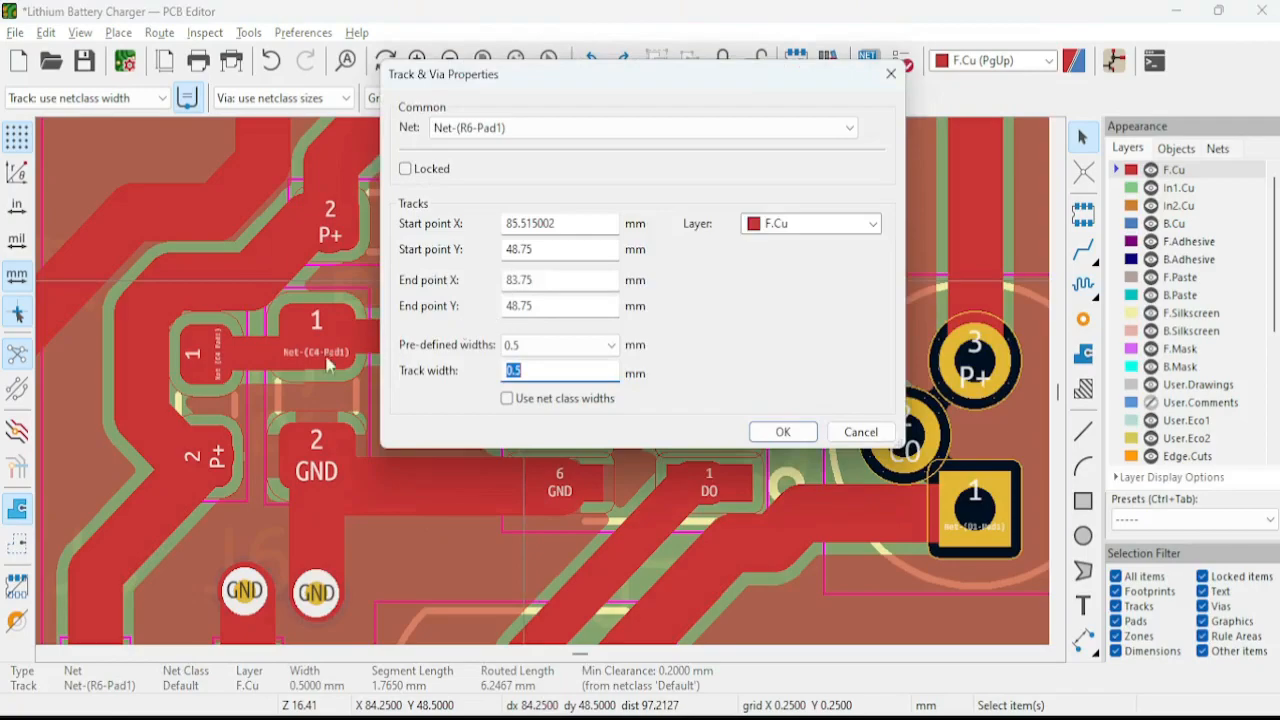
click(889, 75)
scroll(530, 458, down, 4)
scroll(530, 458, up, 1)
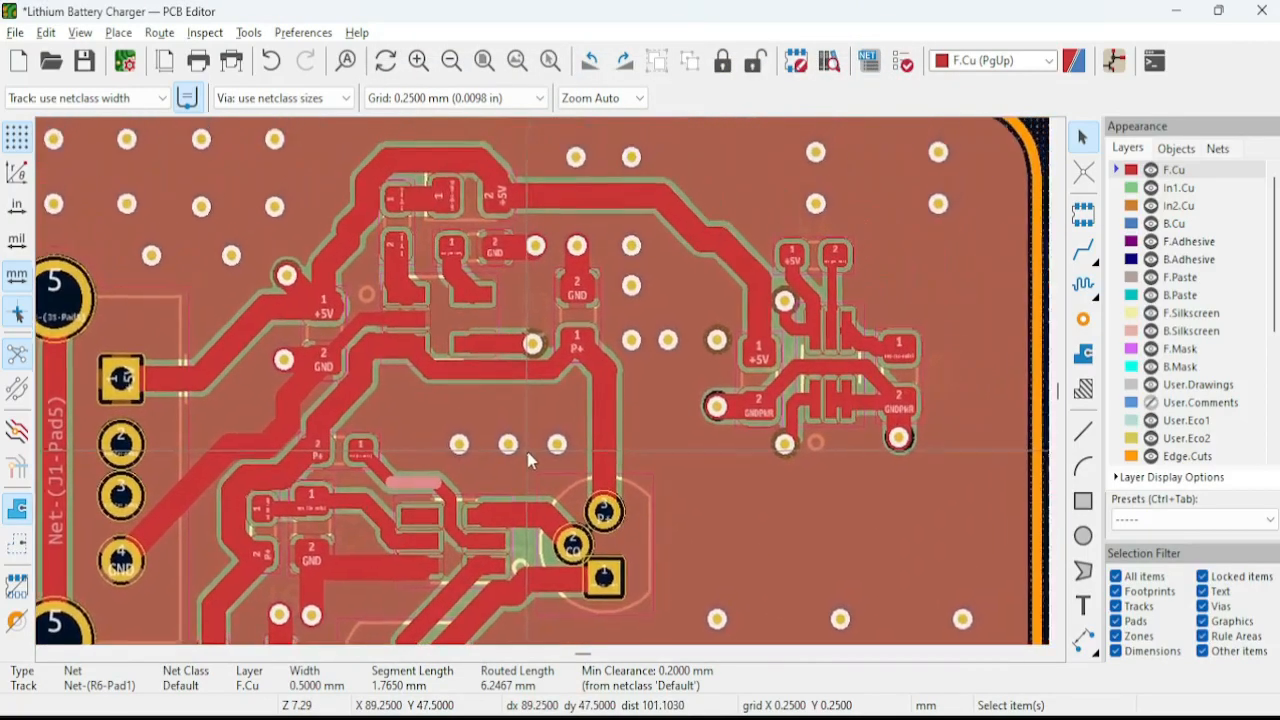
Open the board in the 3D viewer and examine the six-pin chip between the two capacitors and the neighbouring circuits.
scroll(530, 458, down, 1)
scroll(703, 377, up, 1)
scroll(624, 390, up, 1)
middle_drag(624, 390, 494, 429)
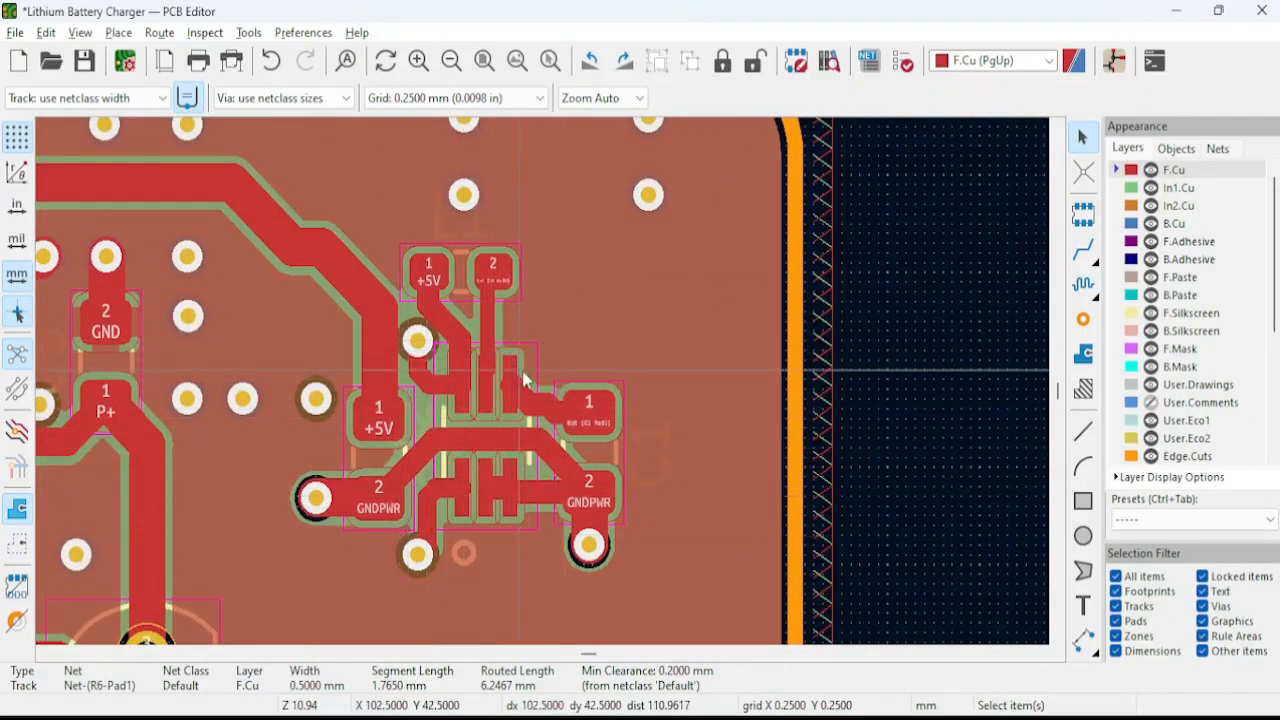
key(alt+3)
scroll(404, 418, up, 4)
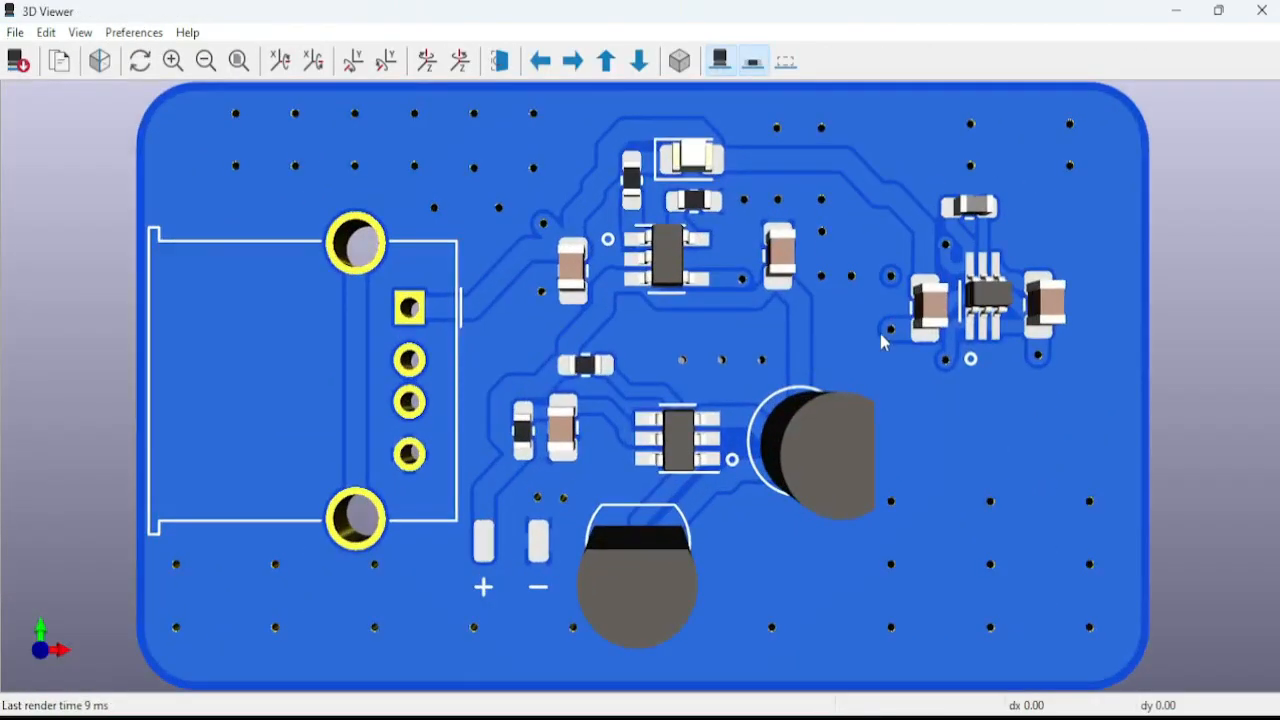
scroll(404, 418, up, 3)
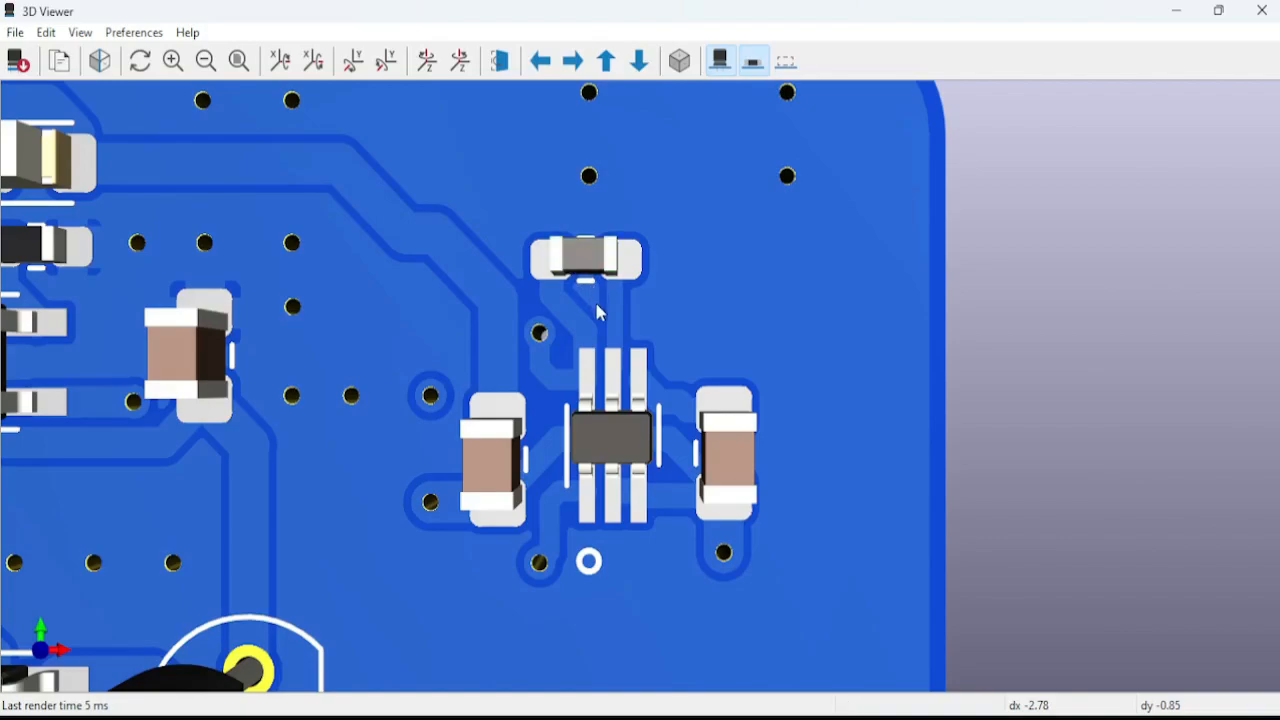
scroll(240, 548, down, 2)
middle_drag(205, 547, 638, 495)
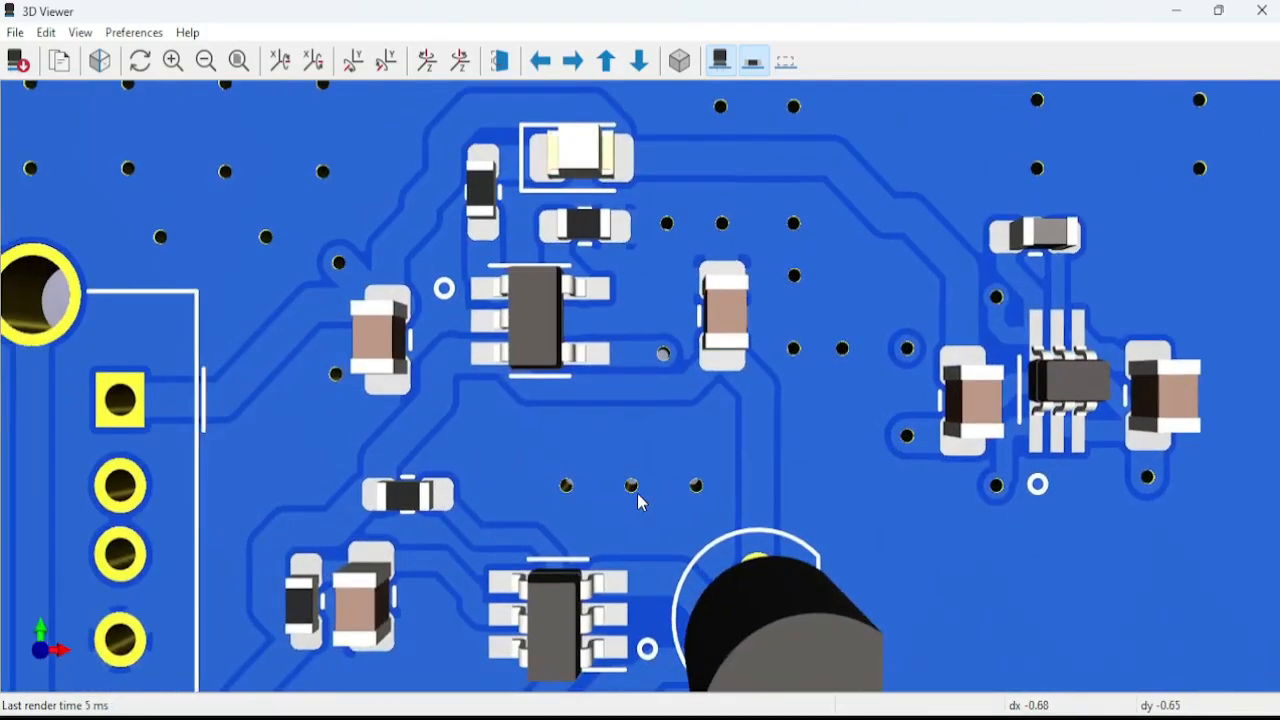
Examine the chips, the two transistors and the battery pads in the 3D view, and close the viewer.
middle_drag(360, 415, 478, 420)
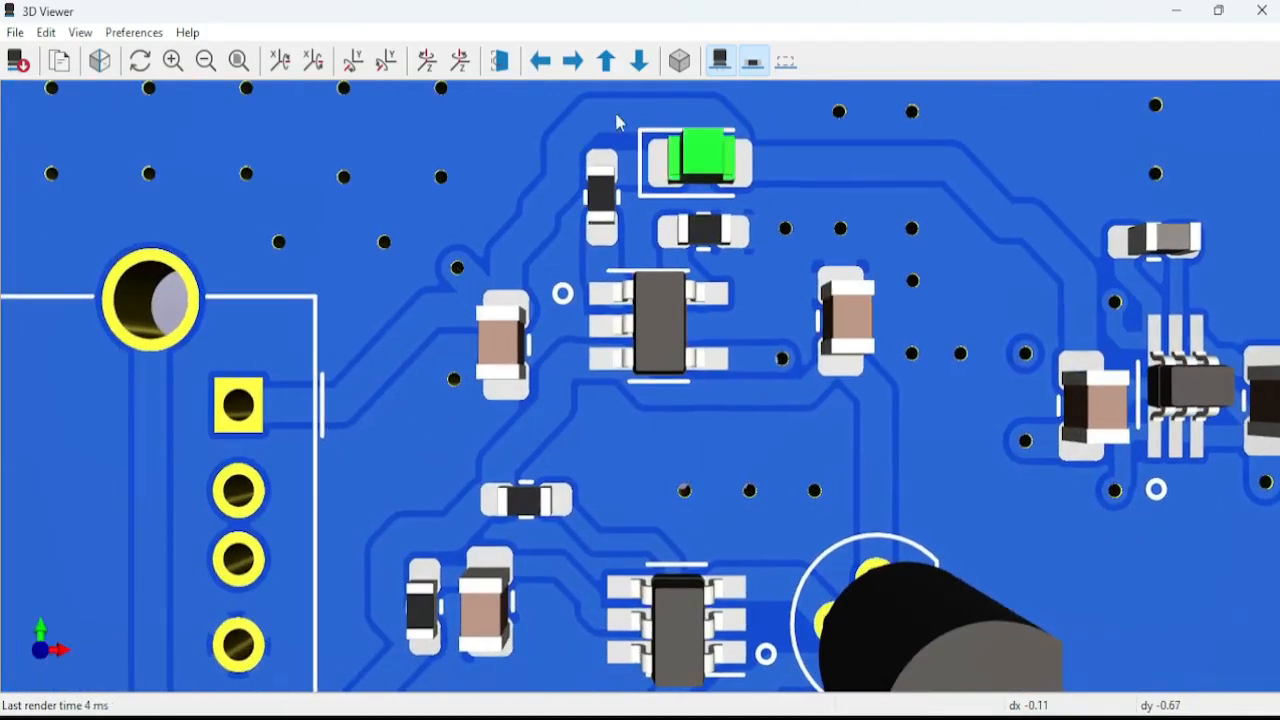
scroll(745, 433, down, 2)
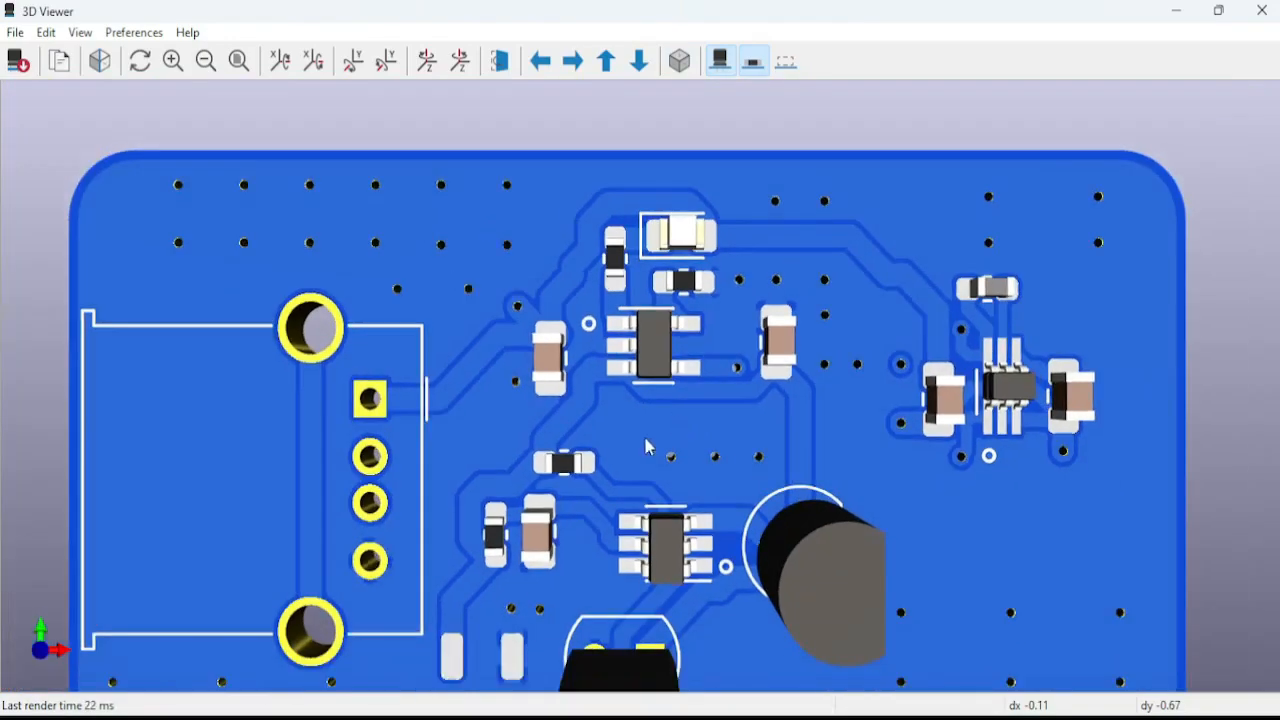
middle_drag(681, 512, 703, 430)
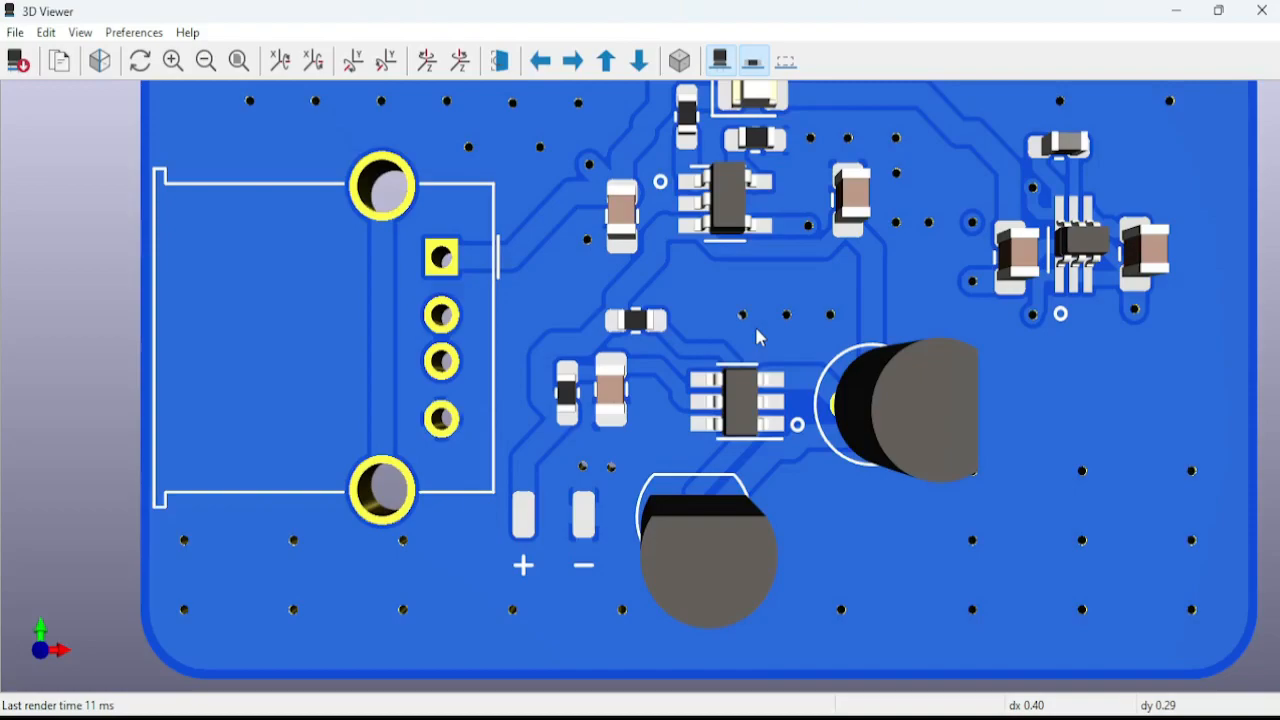
drag(726, 343, 548, 513)
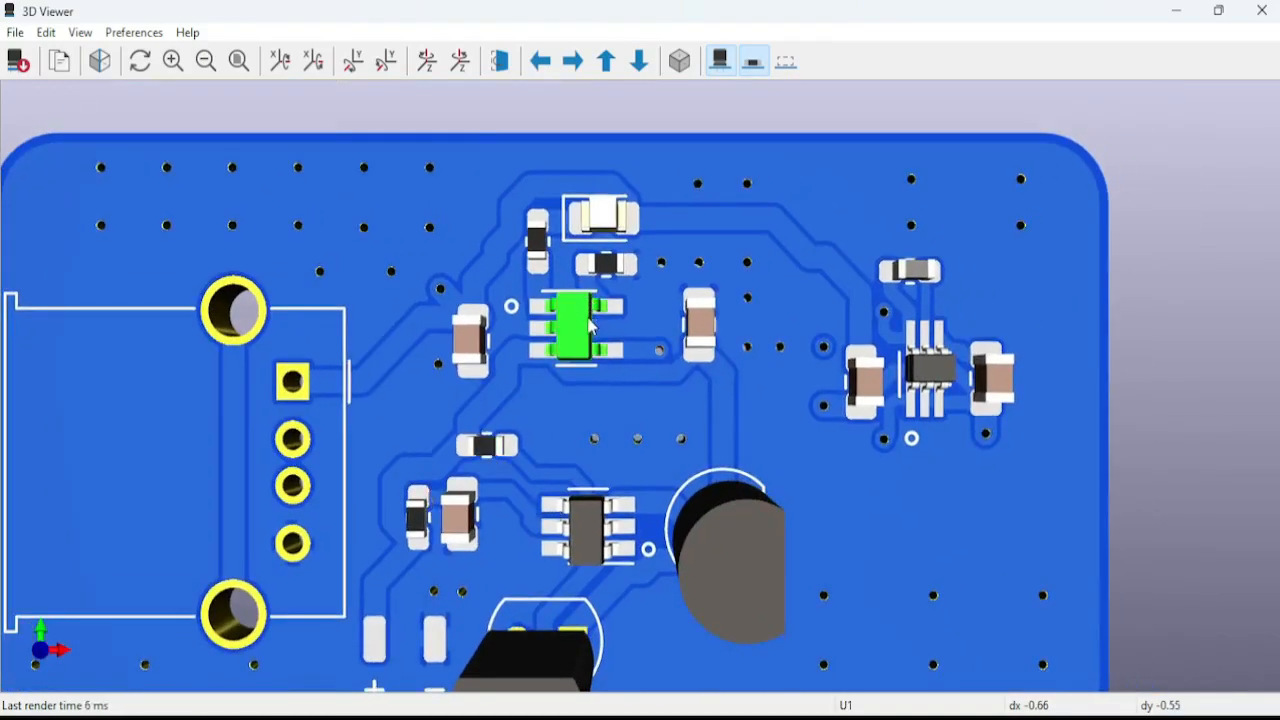
scroll(506, 578, up, 2)
middle_drag(486, 574, 660, 418)
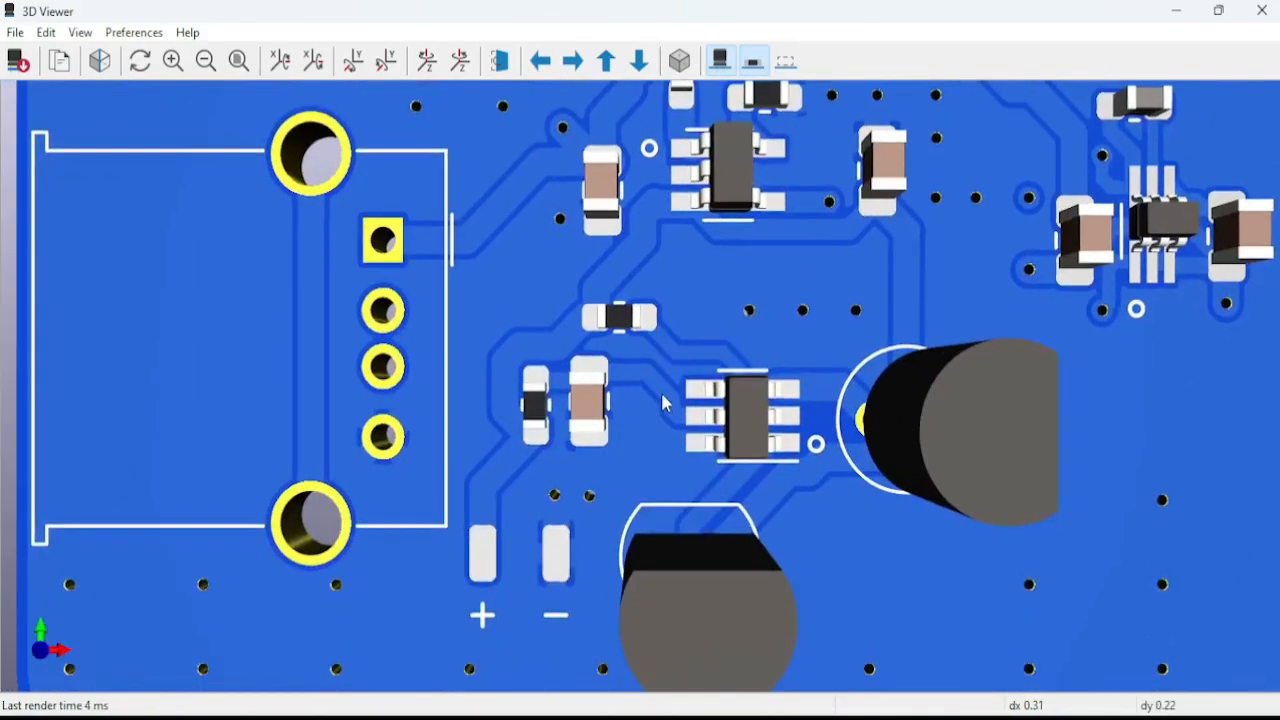
click(1262, 10)
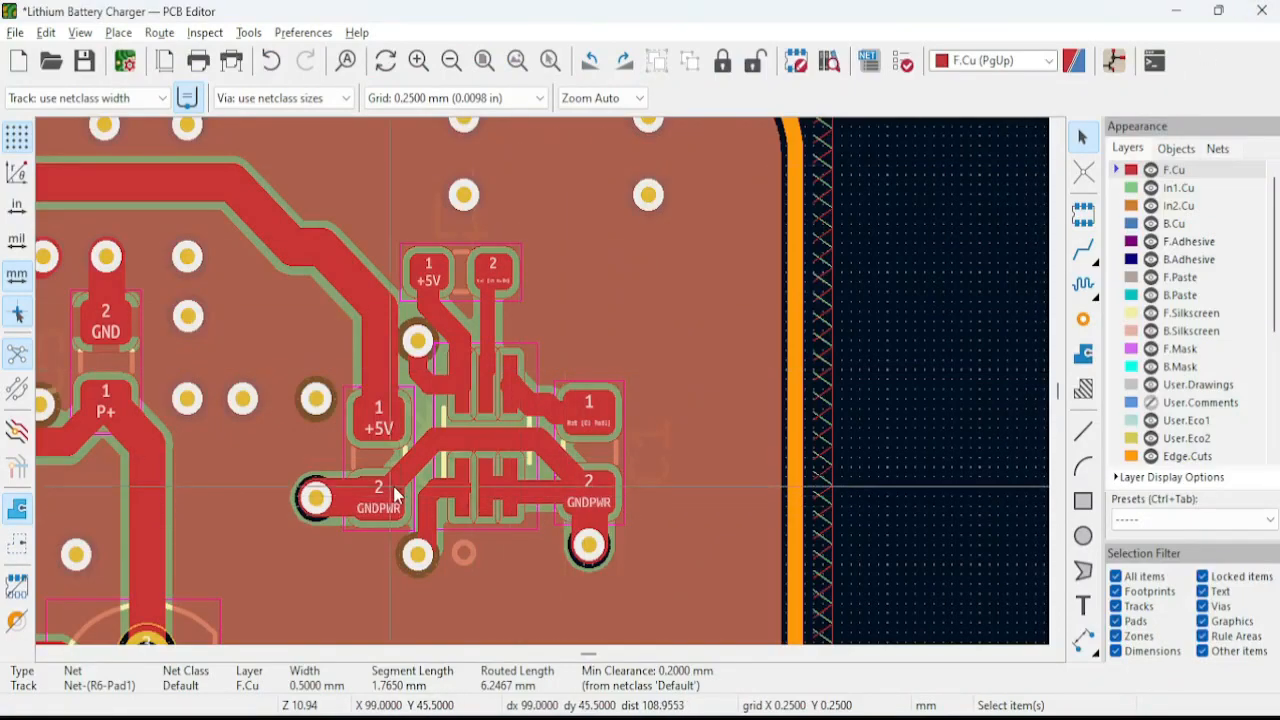
Inspect the positive P+ and negative GND battery solder pads by selecting each of them on the front copper layer.
scroll(545, 390, up, 4)
scroll(545, 390, up, 3)
click(498, 374)
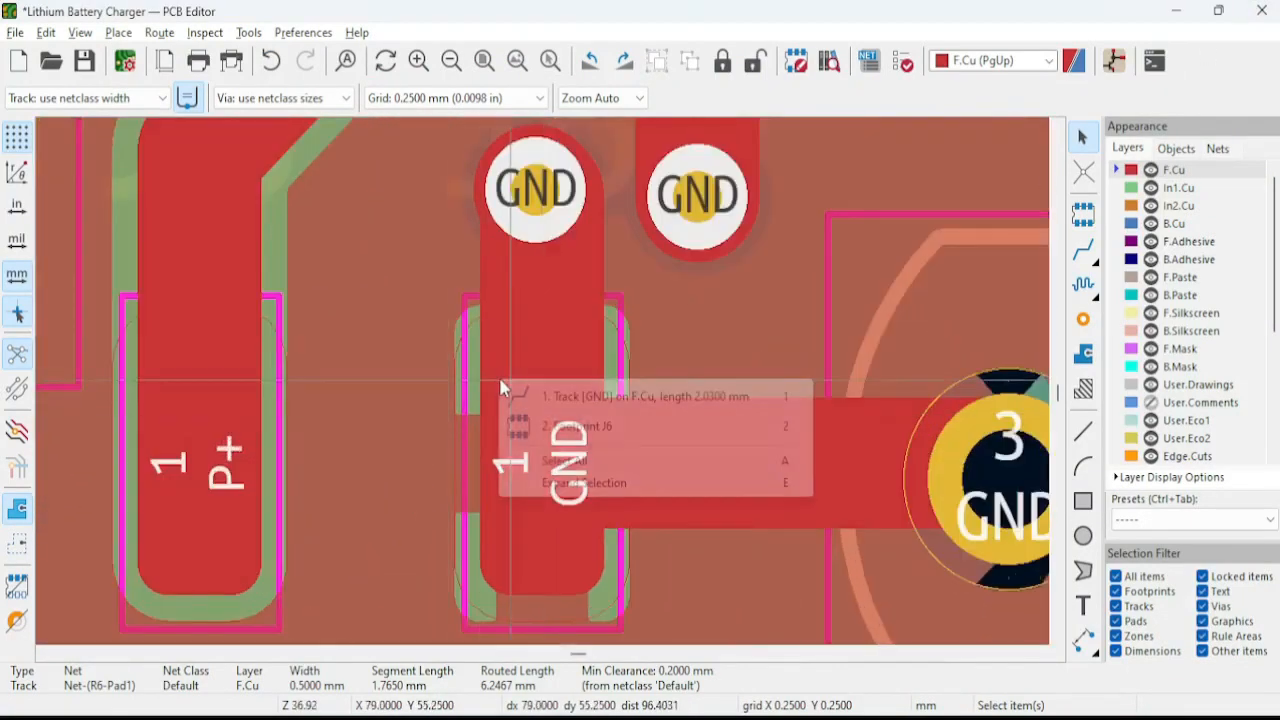
click(253, 440)
key(2)
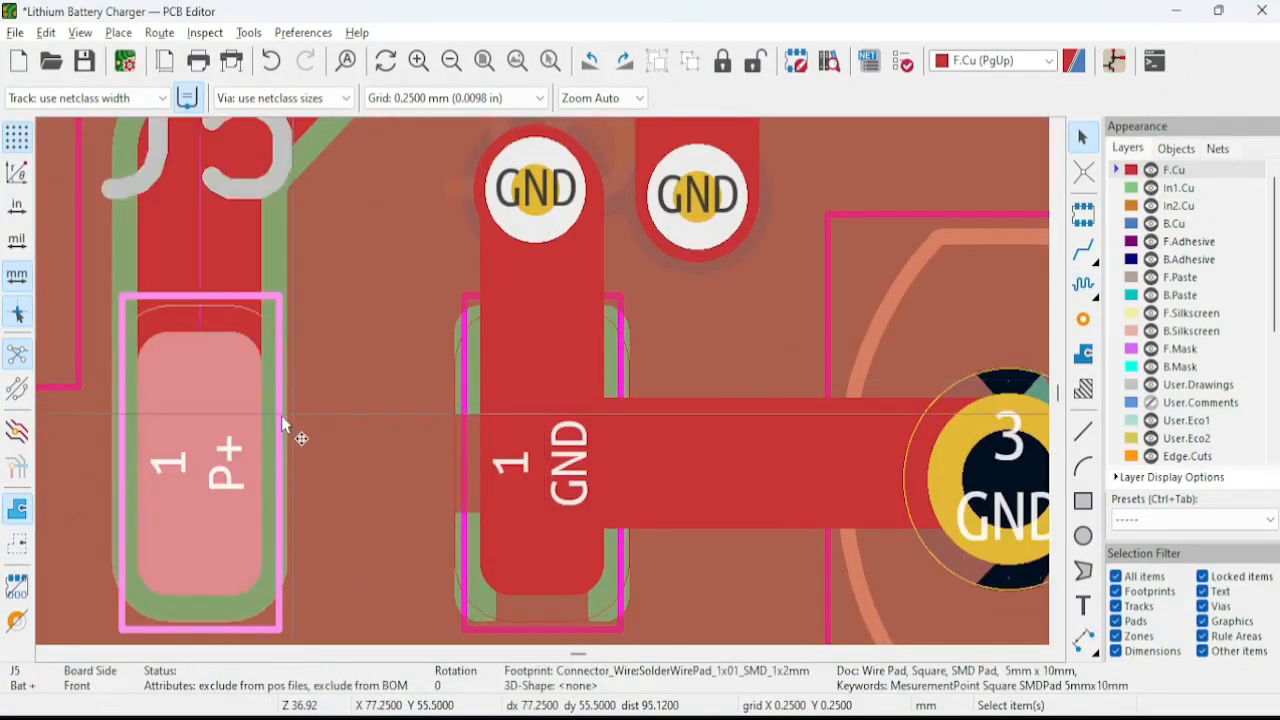
scroll(281, 415, down, 1)
click(674, 444)
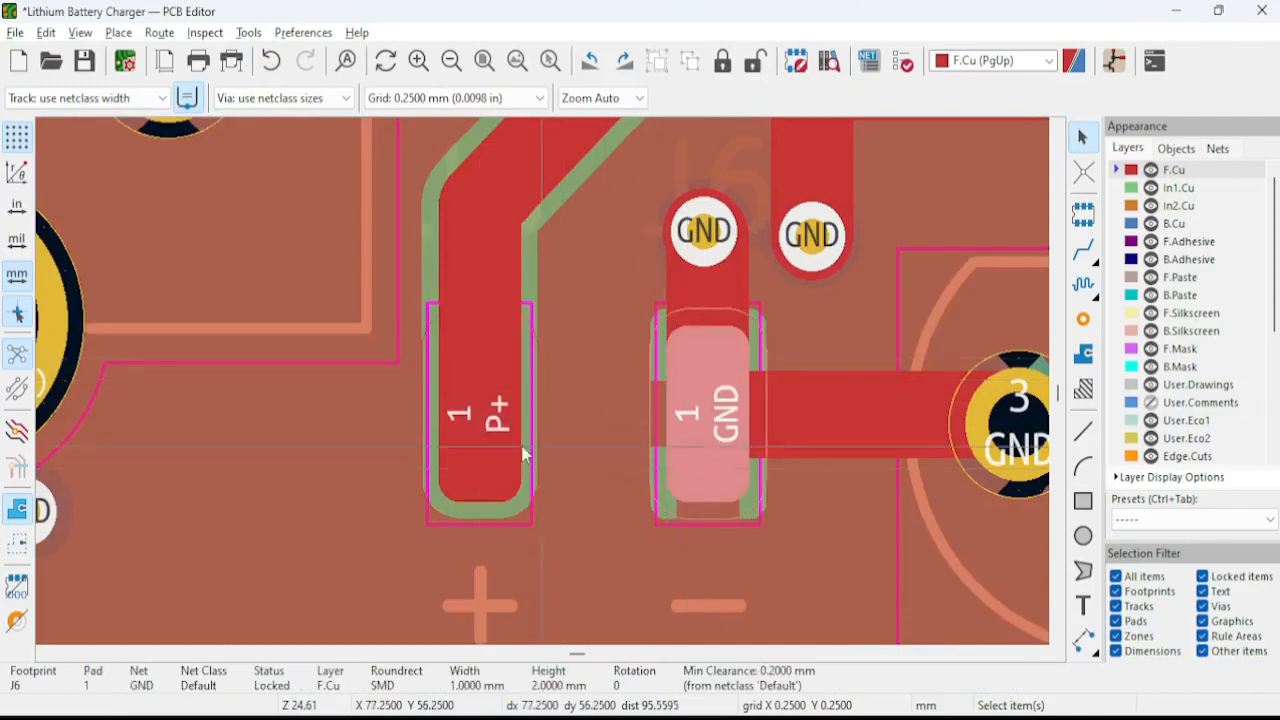
scroll(565, 463, down, 1)
middle_drag(615, 440, 579, 369)
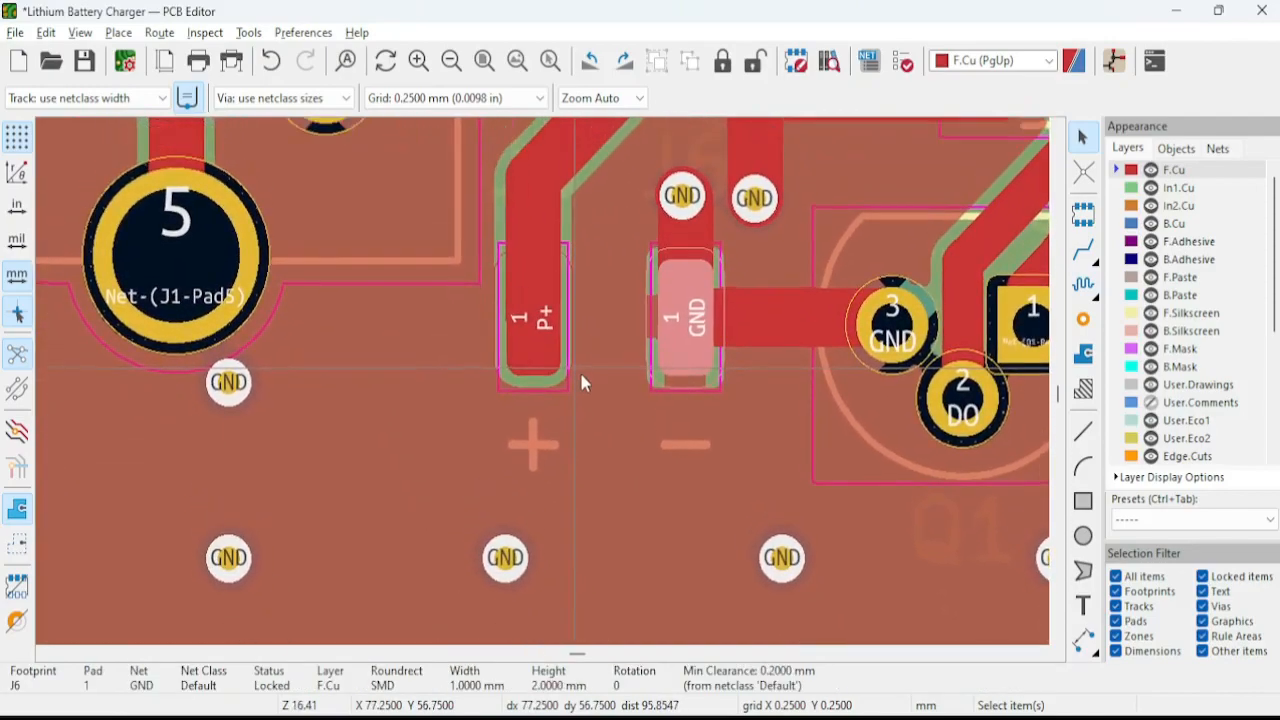
click(527, 360)
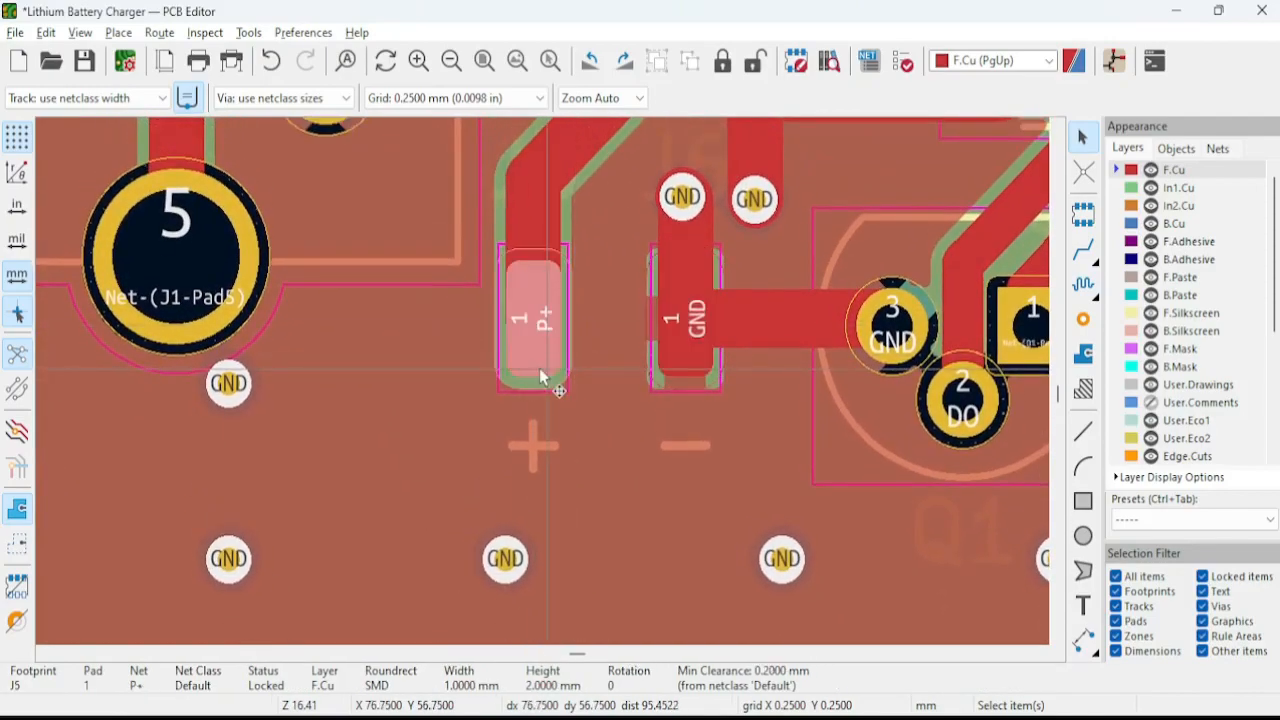
click(698, 381)
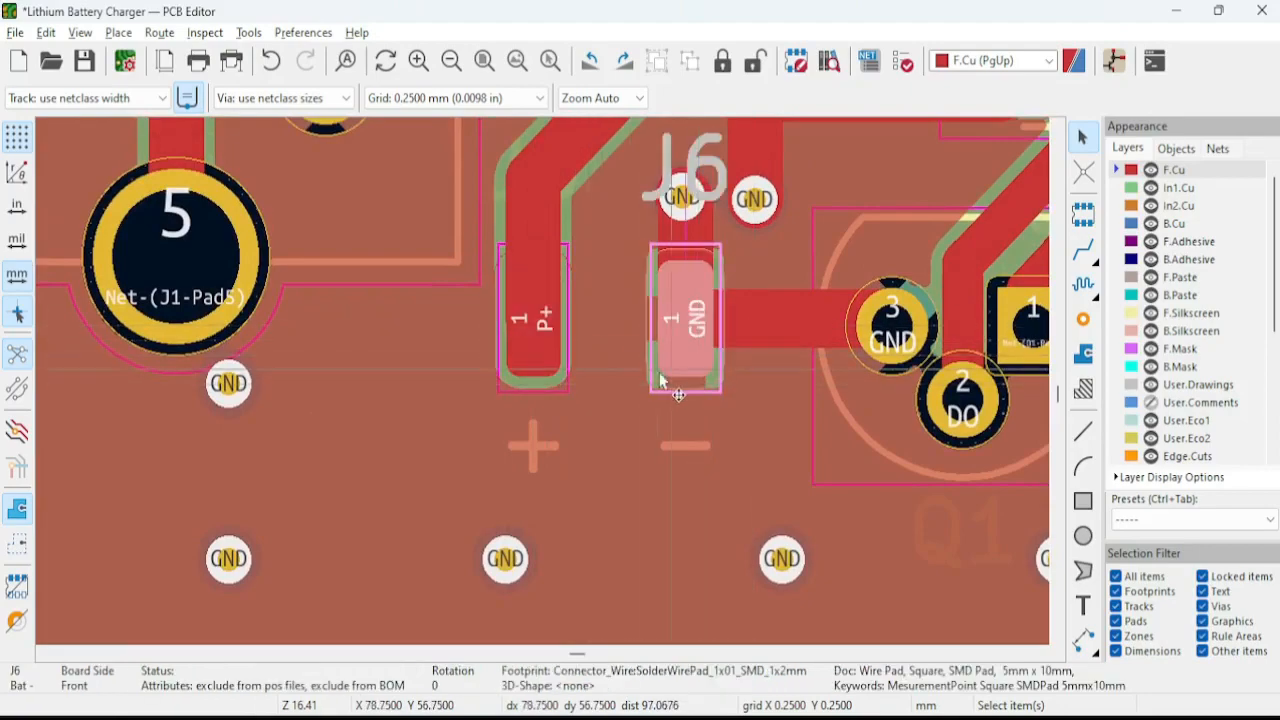
click(520, 360)
Examine the tracks between the lower six-pin IC and the two transistors, and the overall board layout.
scroll(545, 388, down, 2)
scroll(546, 357, down, 1)
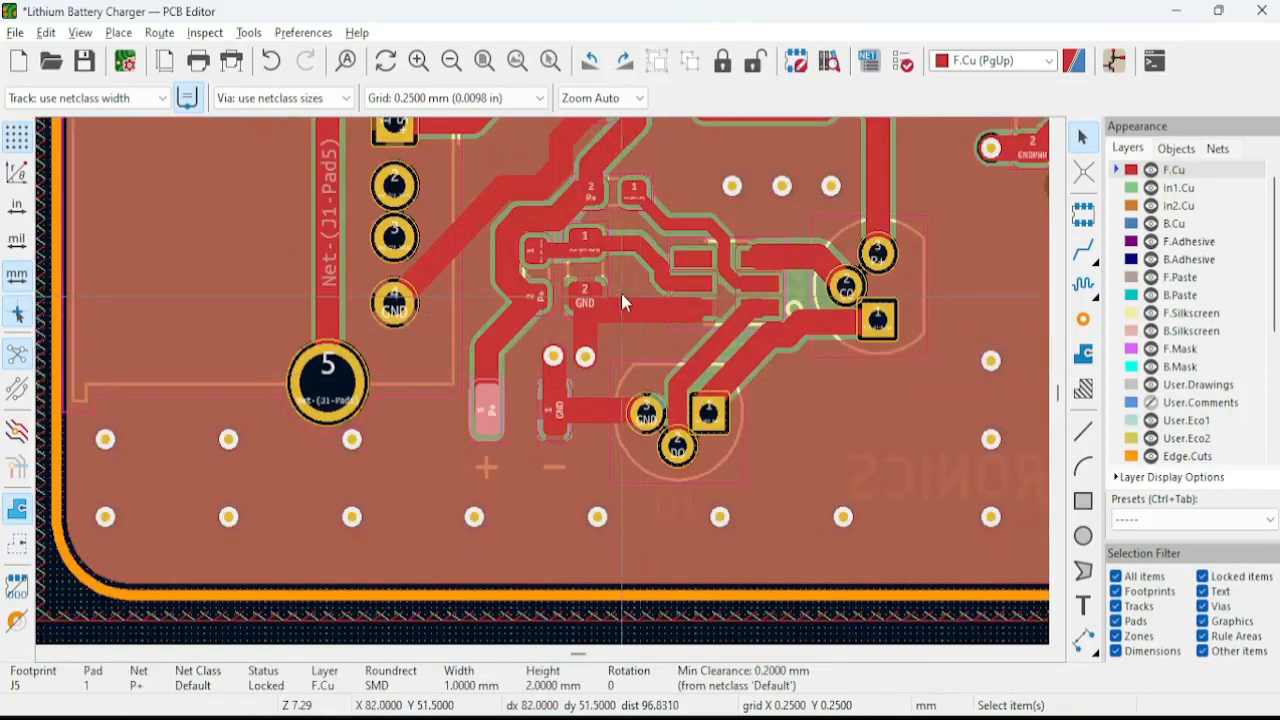
scroll(686, 306, up, 2)
scroll(638, 404, down, 1)
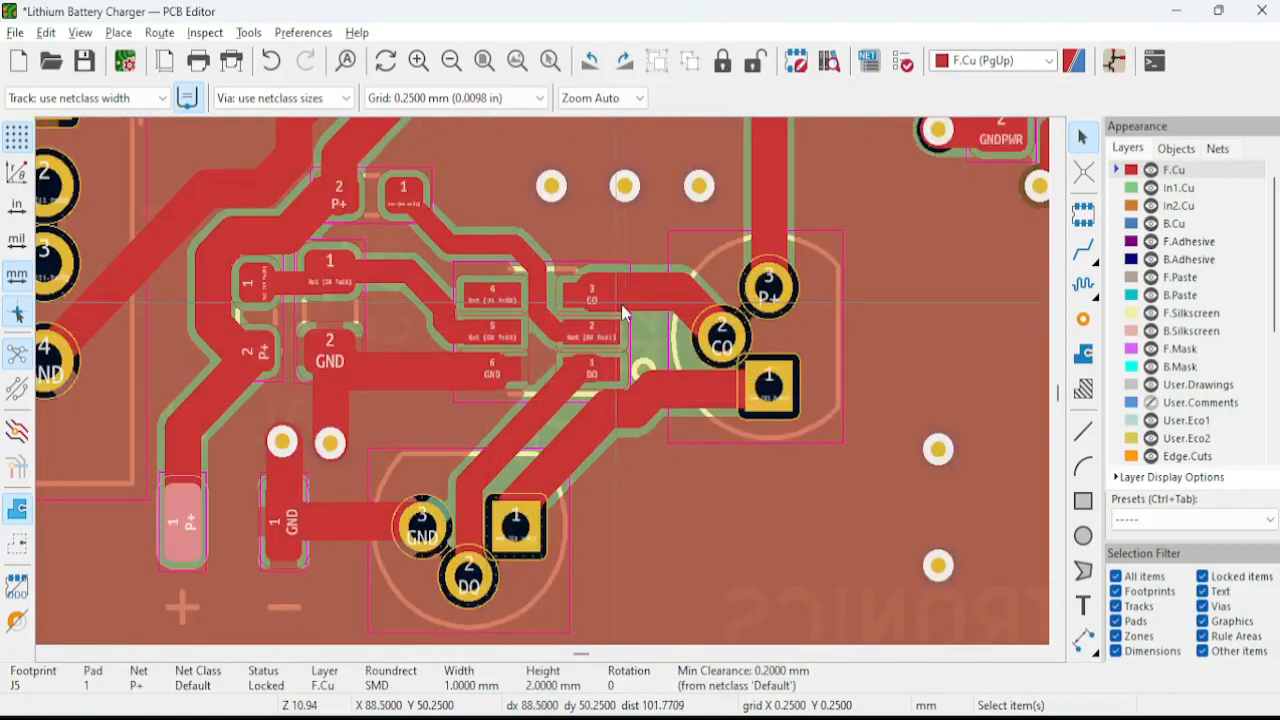
scroll(545, 394, down, 3)
middle_drag(358, 279, 420, 249)
scroll(423, 312, down, 1)
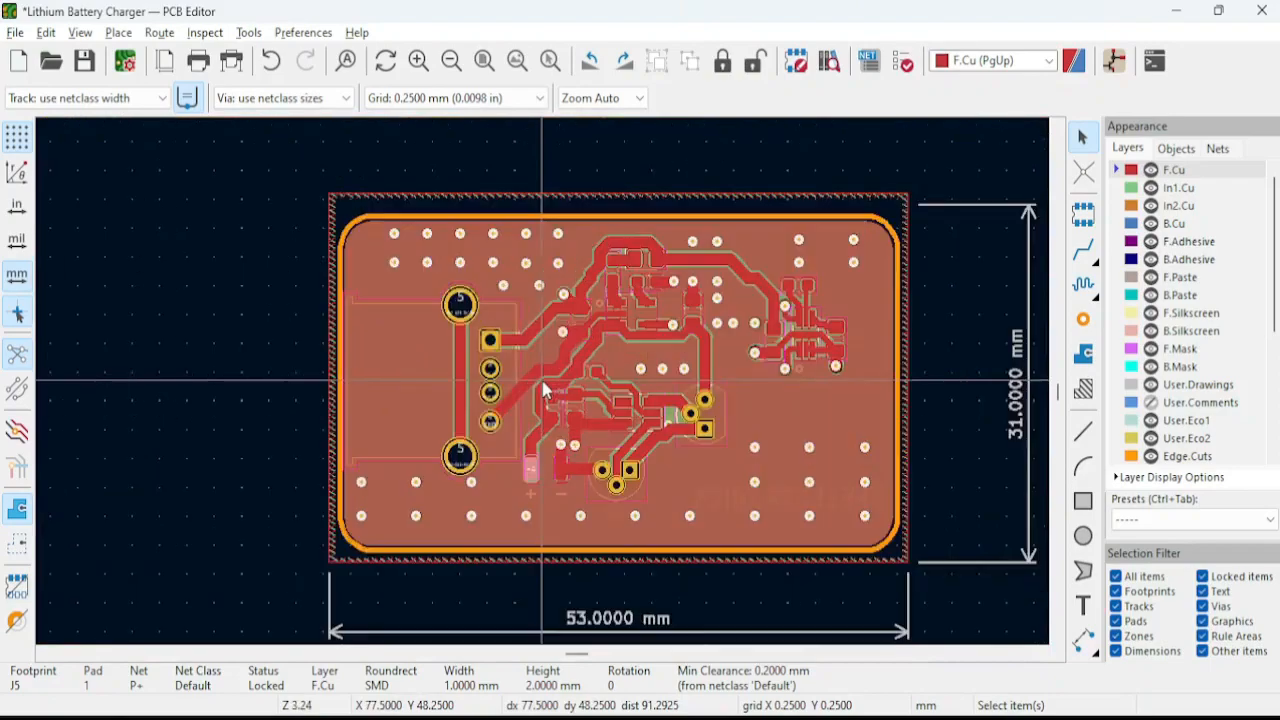
scroll(693, 439, up, 1)
middle_drag(442, 375, 512, 437)
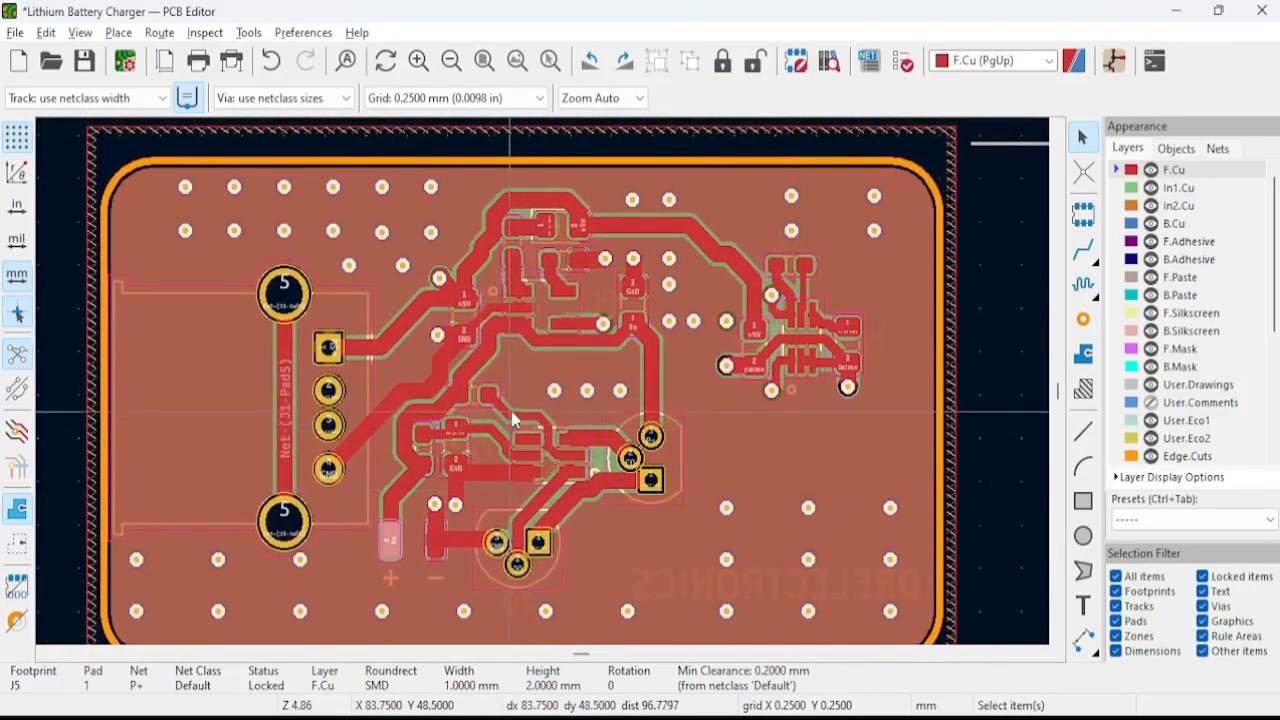
middle_drag(539, 290, 522, 392)
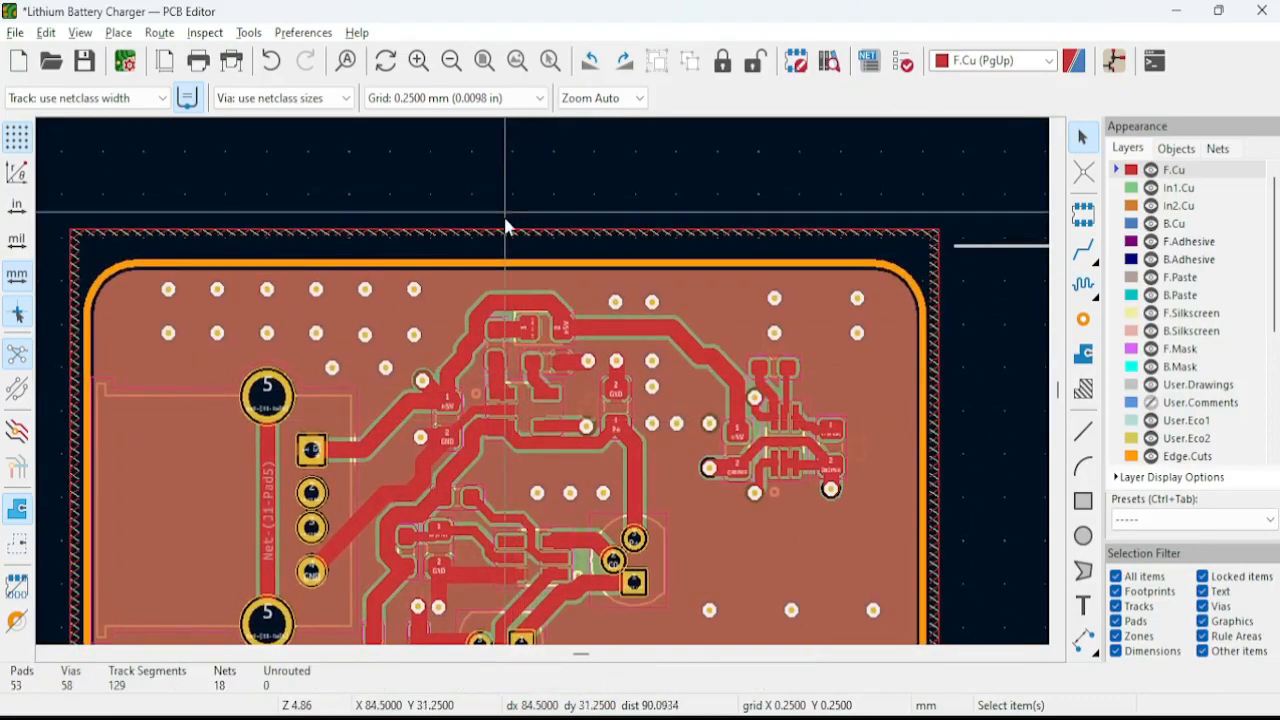
scroll(488, 440, up, 2)
scroll(513, 432, down, 2)
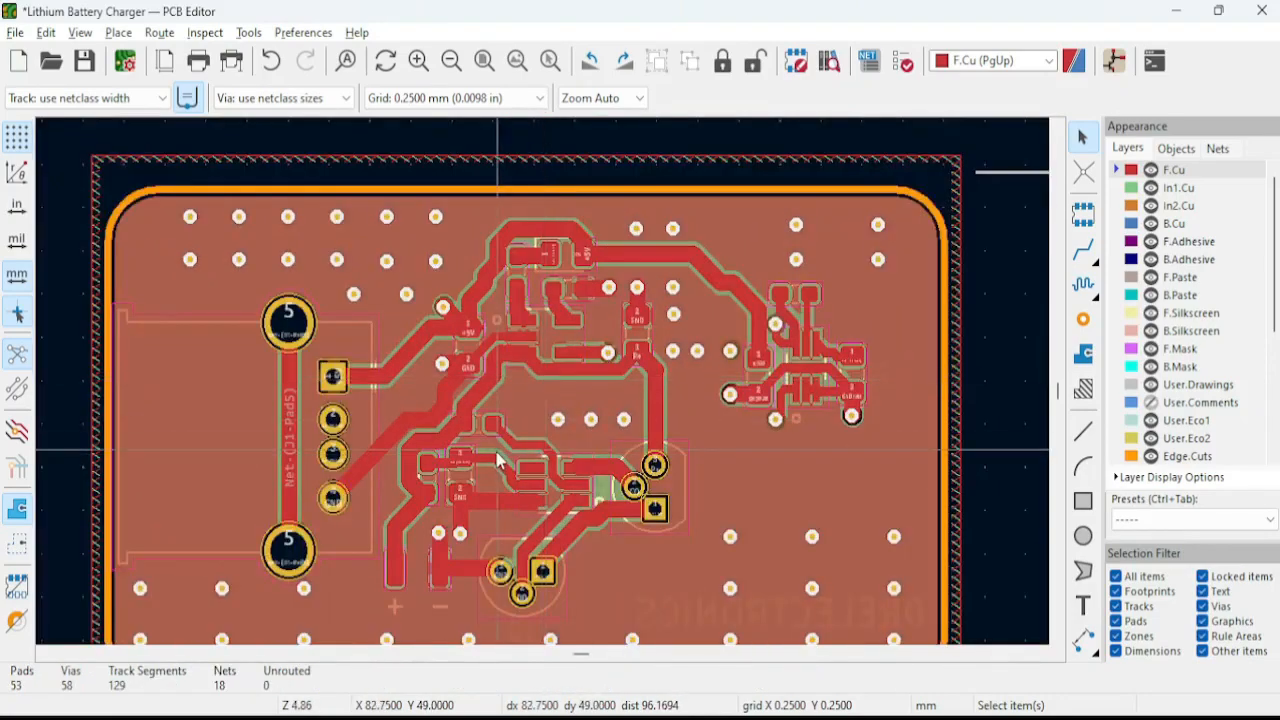
Open the board in the 3D viewer, examine the component placement across the whole board, and close the viewer.
key(alt+3)
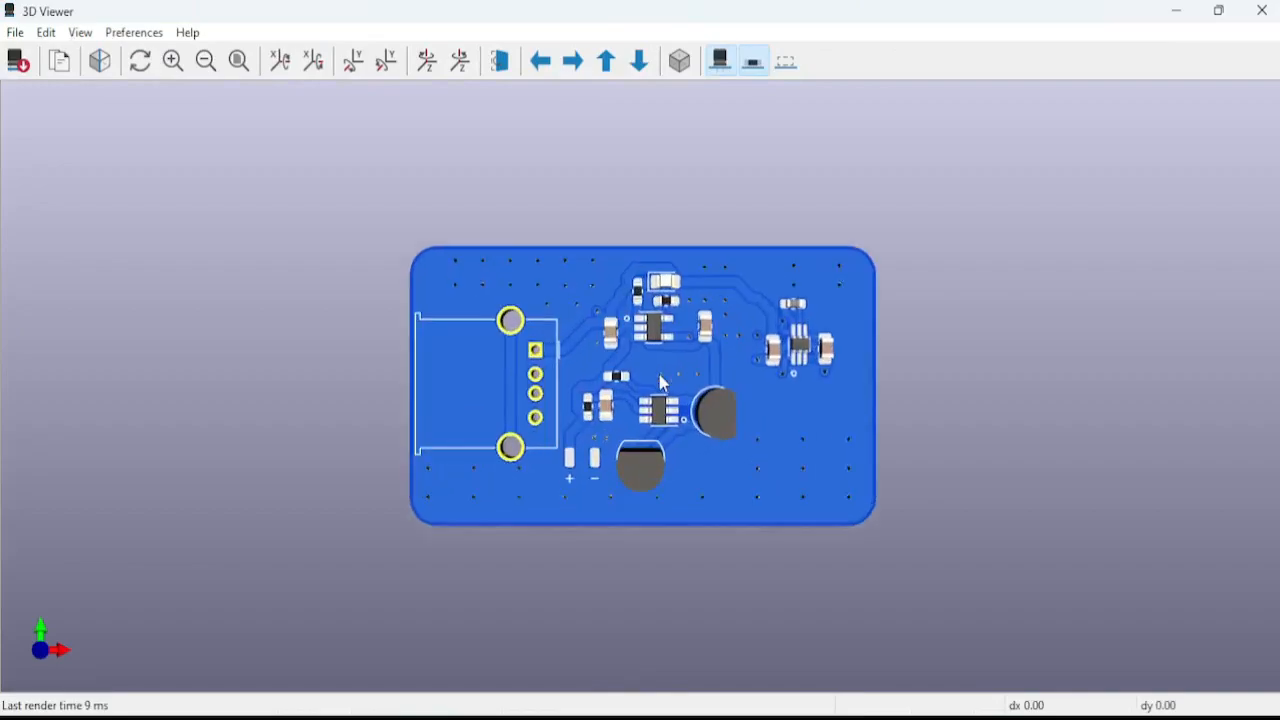
scroll(642, 430, up, 4)
scroll(644, 432, down, 2)
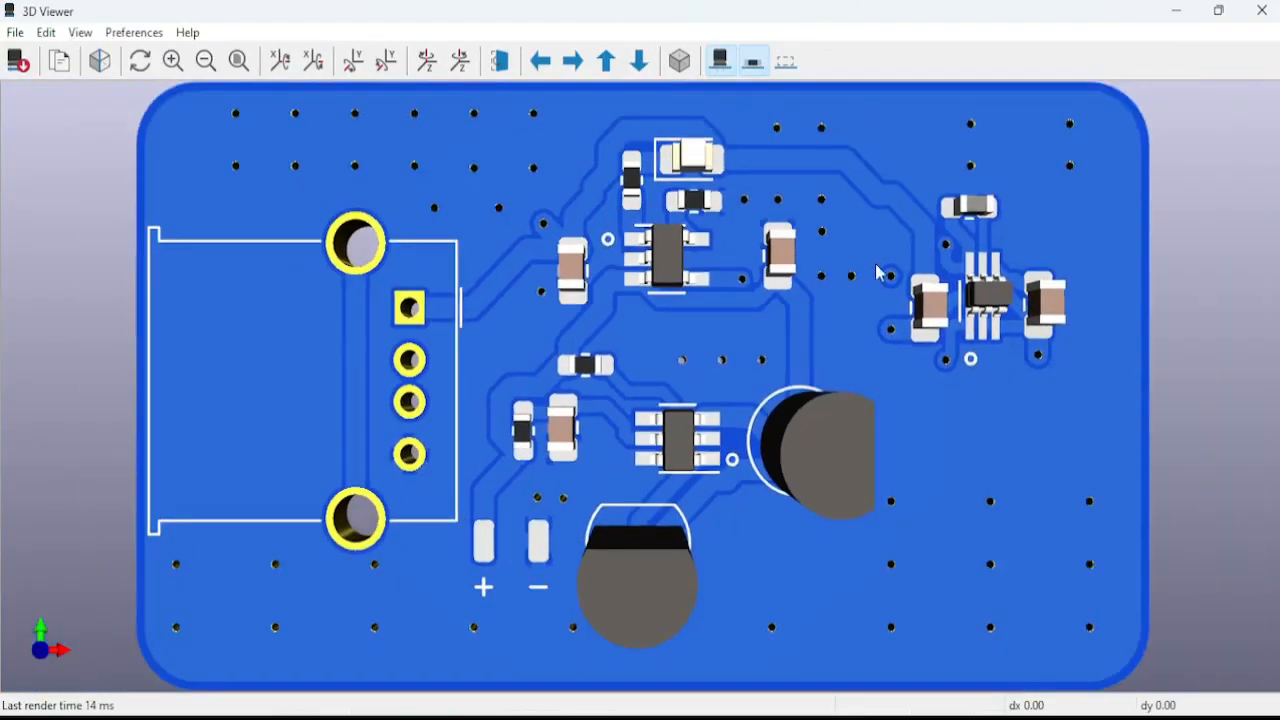
middle_drag(728, 294, 719, 318)
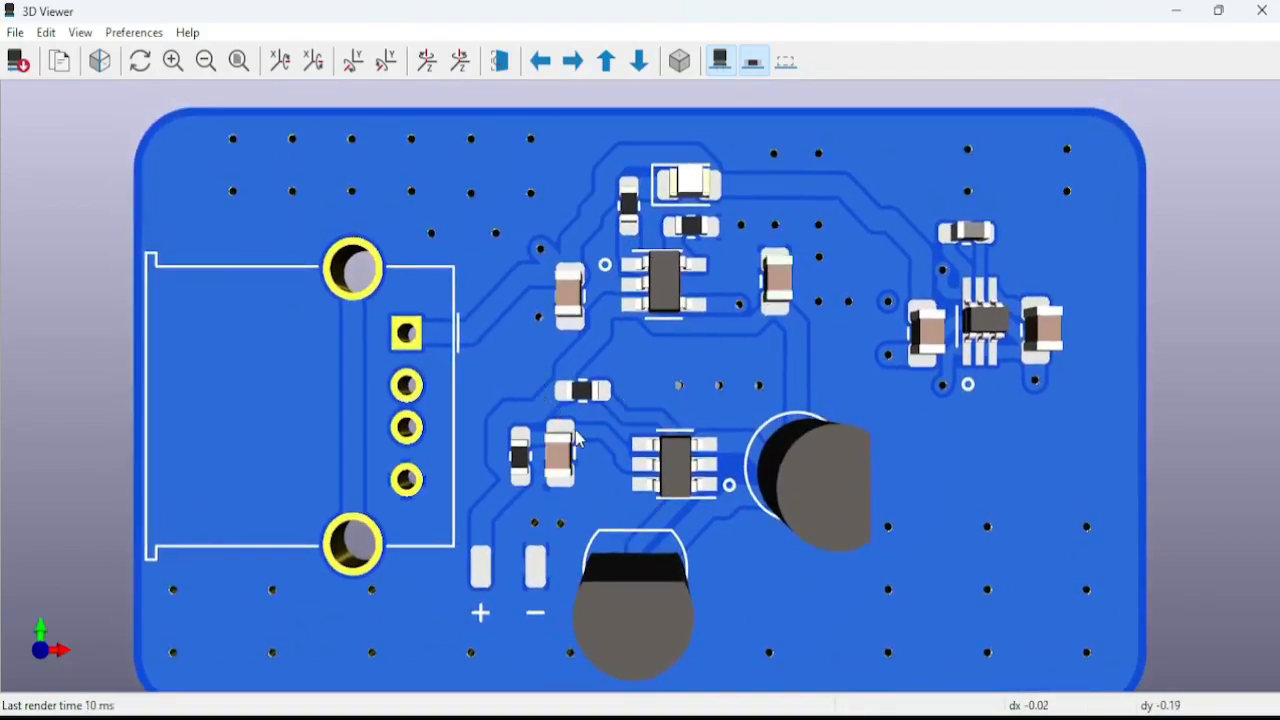
middle_drag(898, 366, 539, 374)
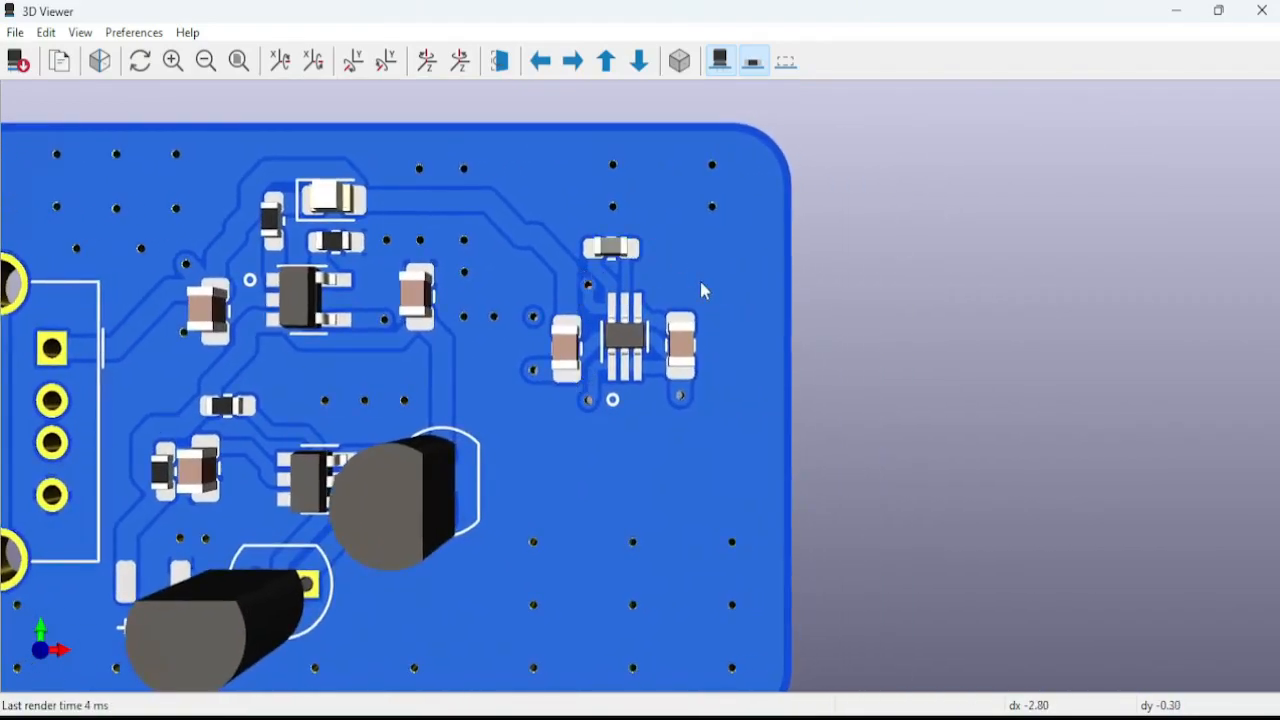
middle_drag(363, 447, 697, 349)
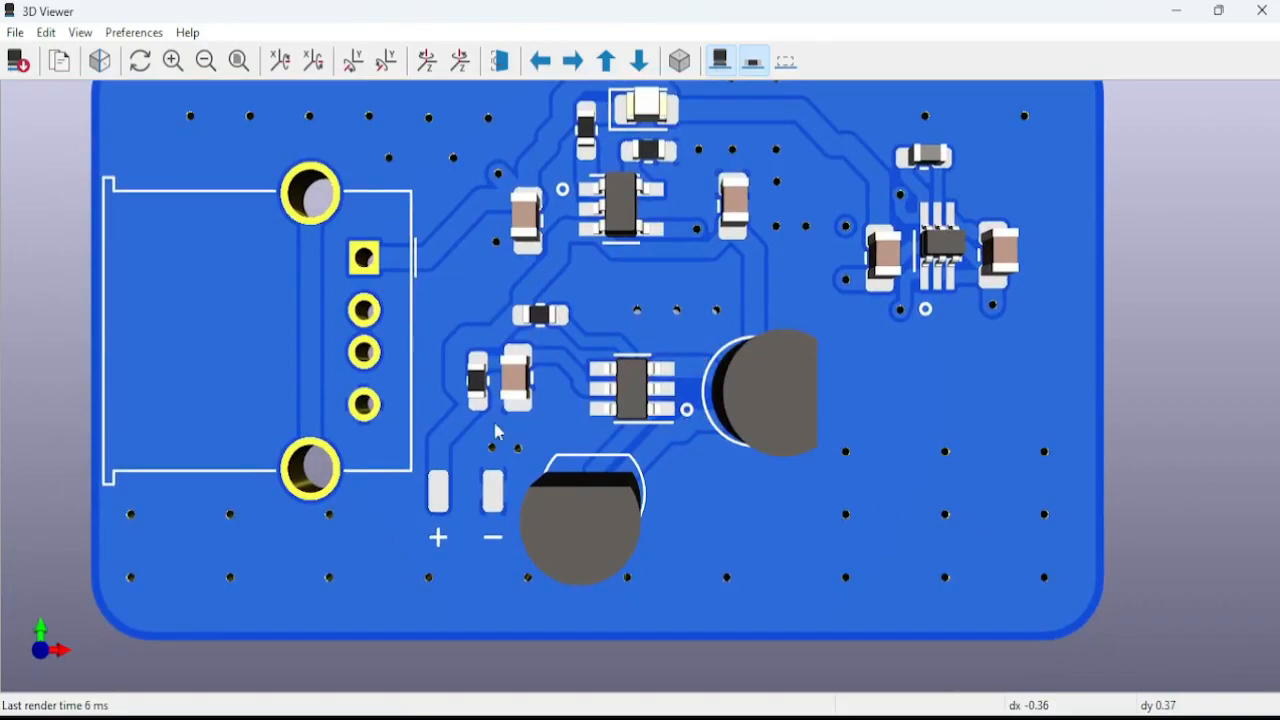
middle_drag(405, 404, 474, 463)
click(596, 437)
scroll(596, 437, down, 3)
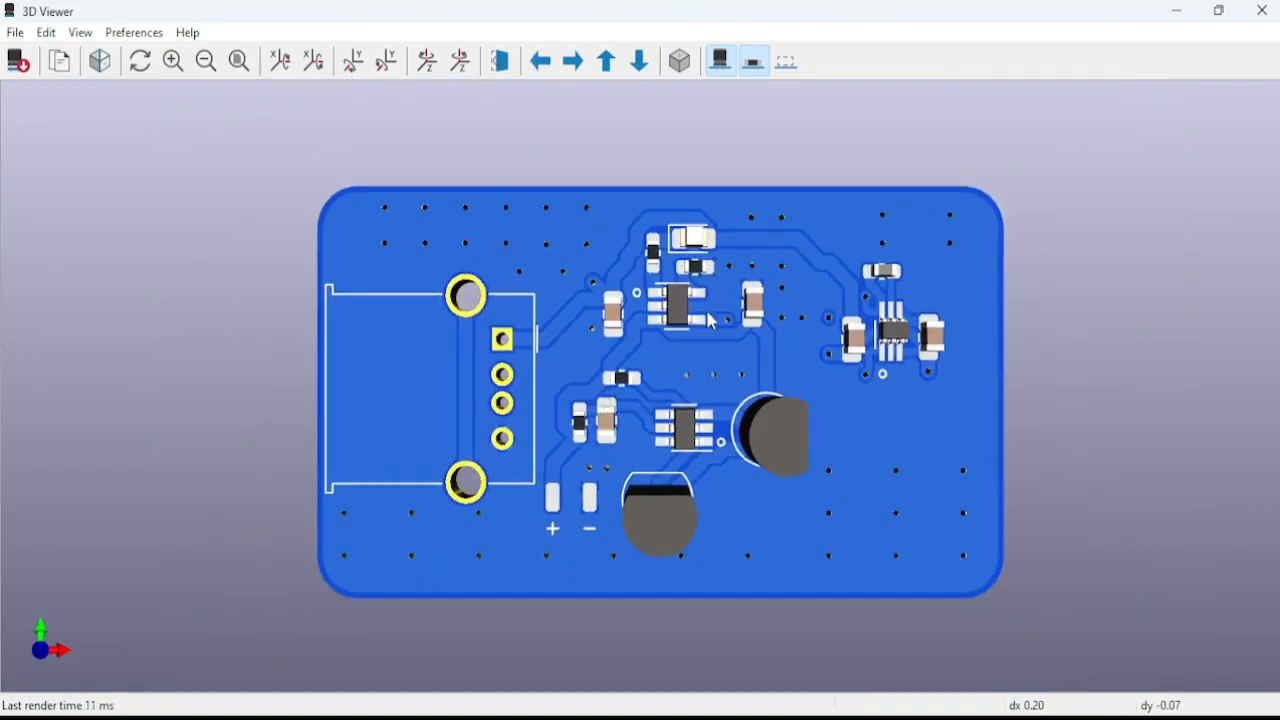
click(1262, 10)
Examine the +5V, GND and P+ tracks around the upper five-pin IC and the full board outline.
middle_drag(593, 204, 529, 265)
scroll(511, 323, up, 1)
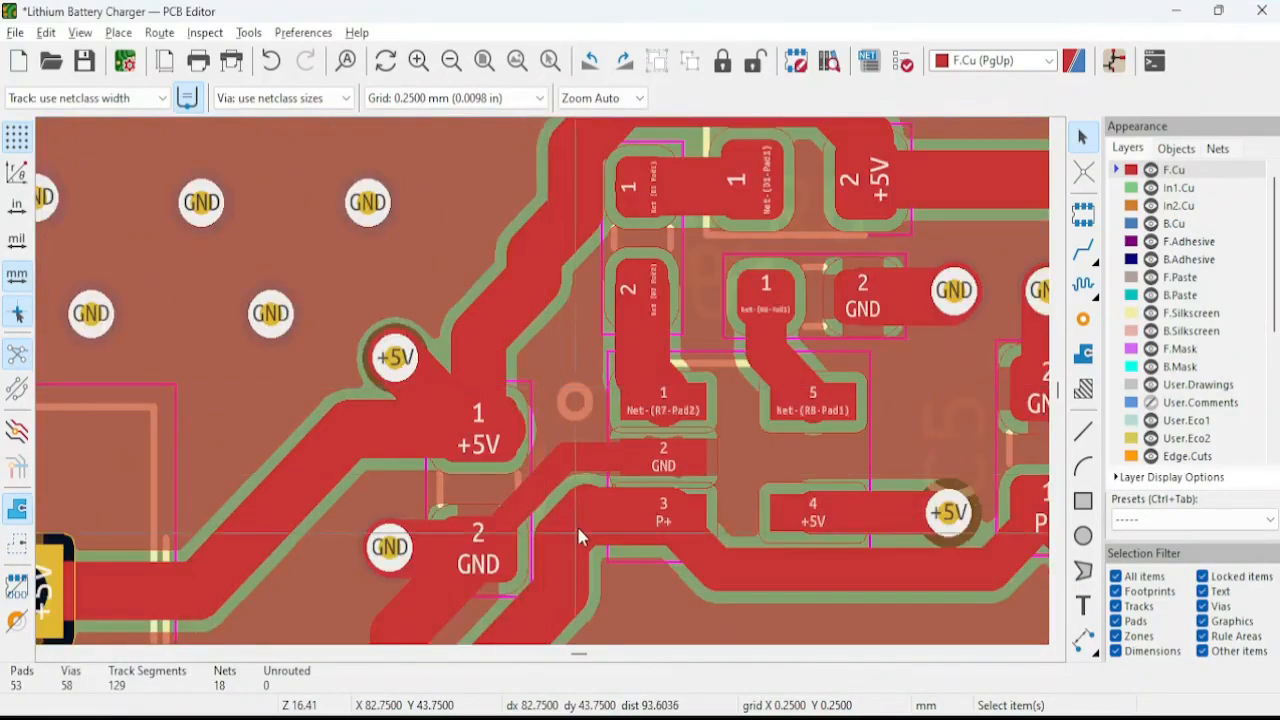
scroll(577, 530, down, 2)
scroll(559, 456, down, 4)
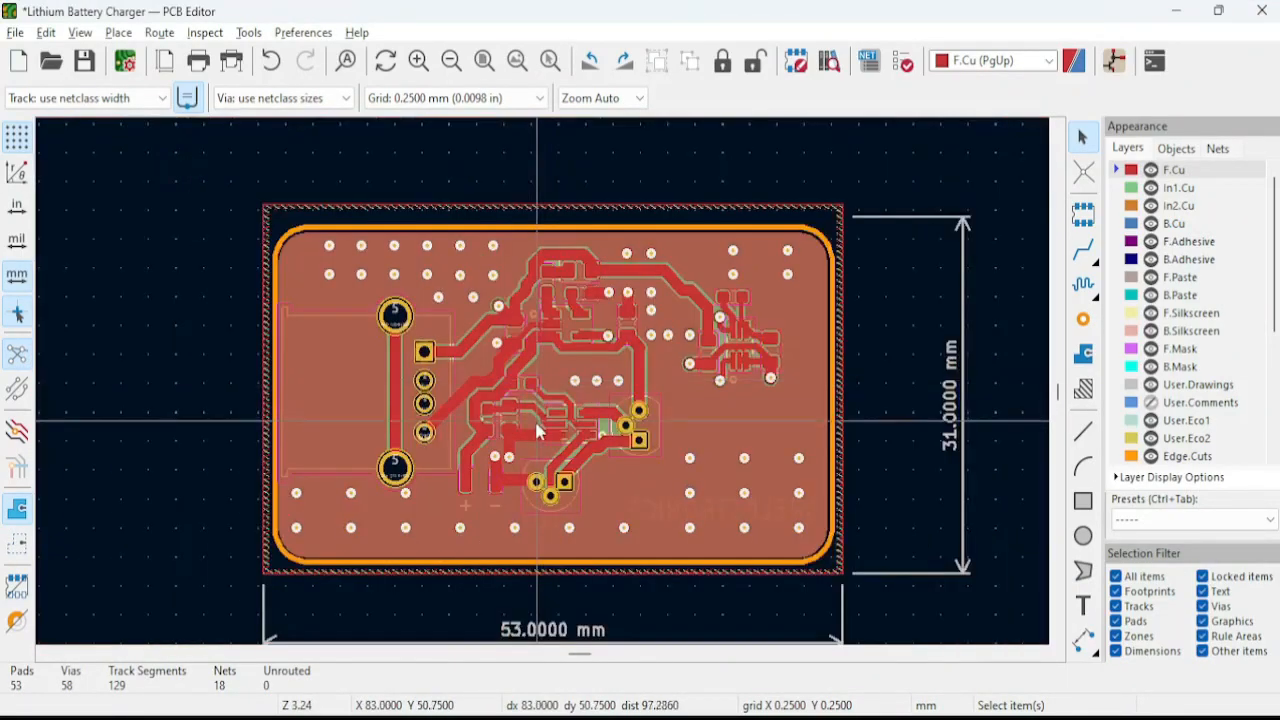
scroll(545, 398, up, 3)
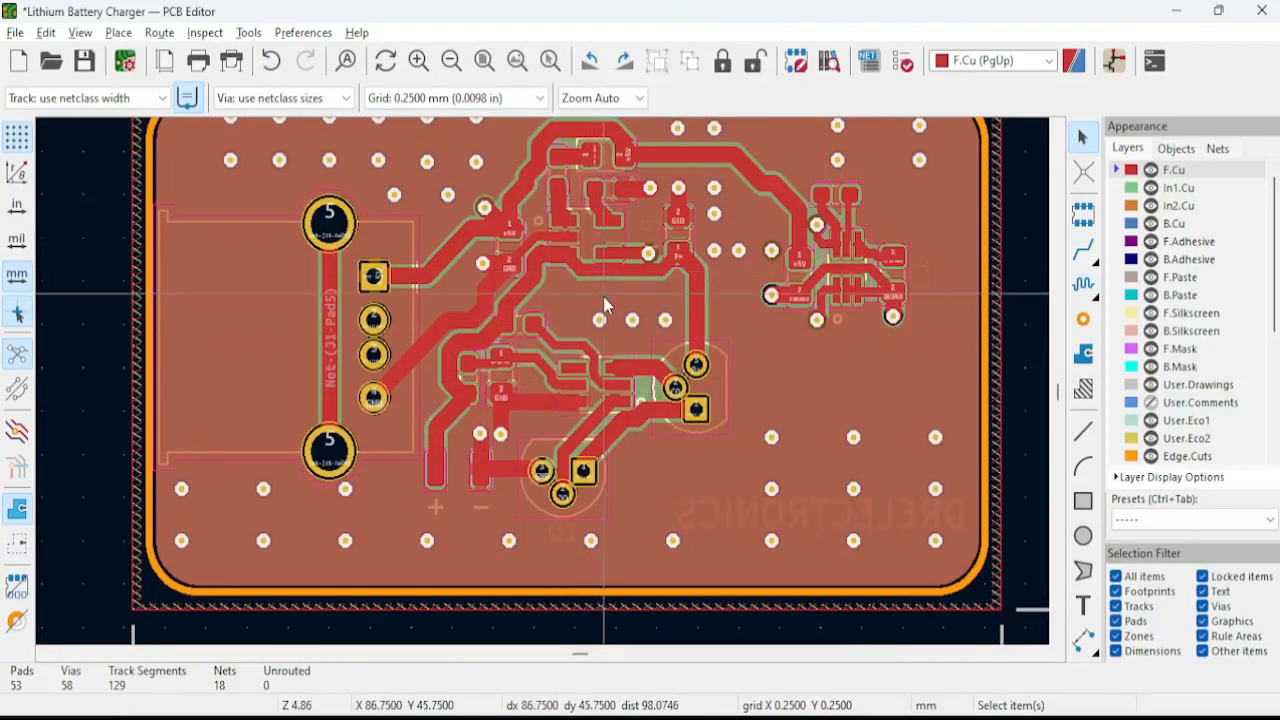
scroll(603, 296, down, 1)
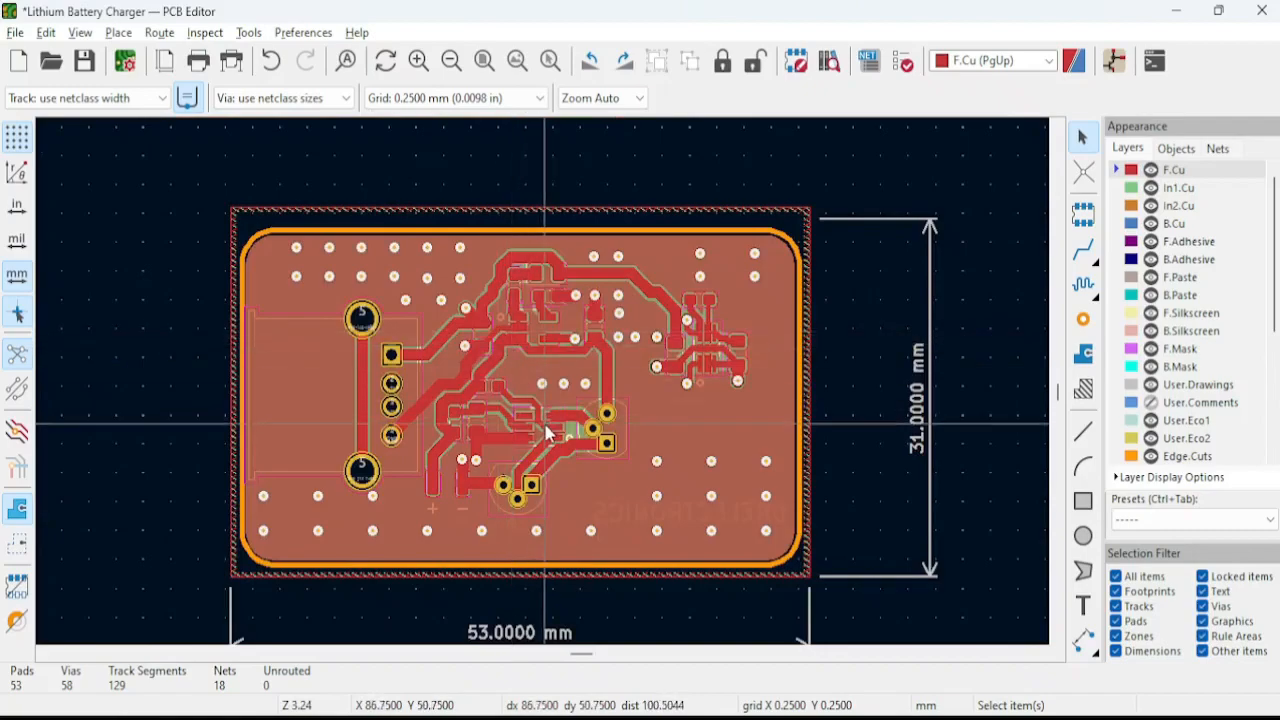
middle_drag(546, 432, 551, 381)
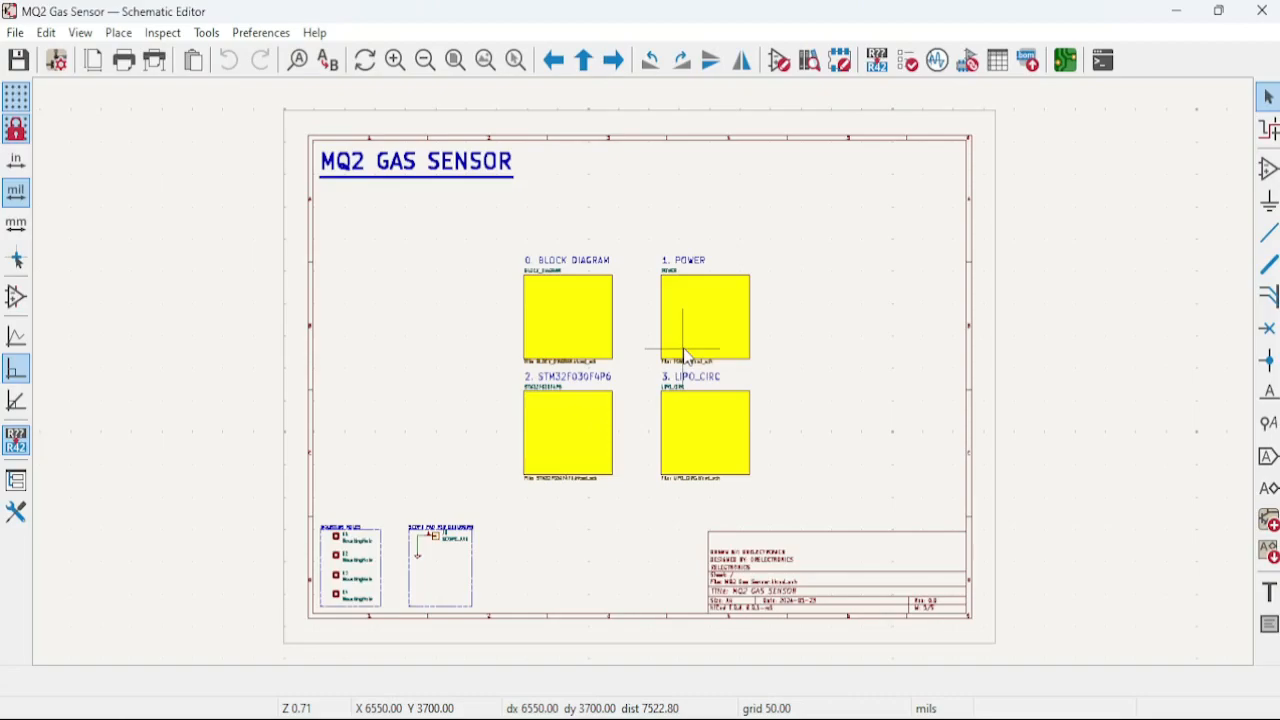
Examine the MQ2 Gas Sensor schematic's title block, mounting holes and debugging scope pad.
scroll(780, 582, up, 5)
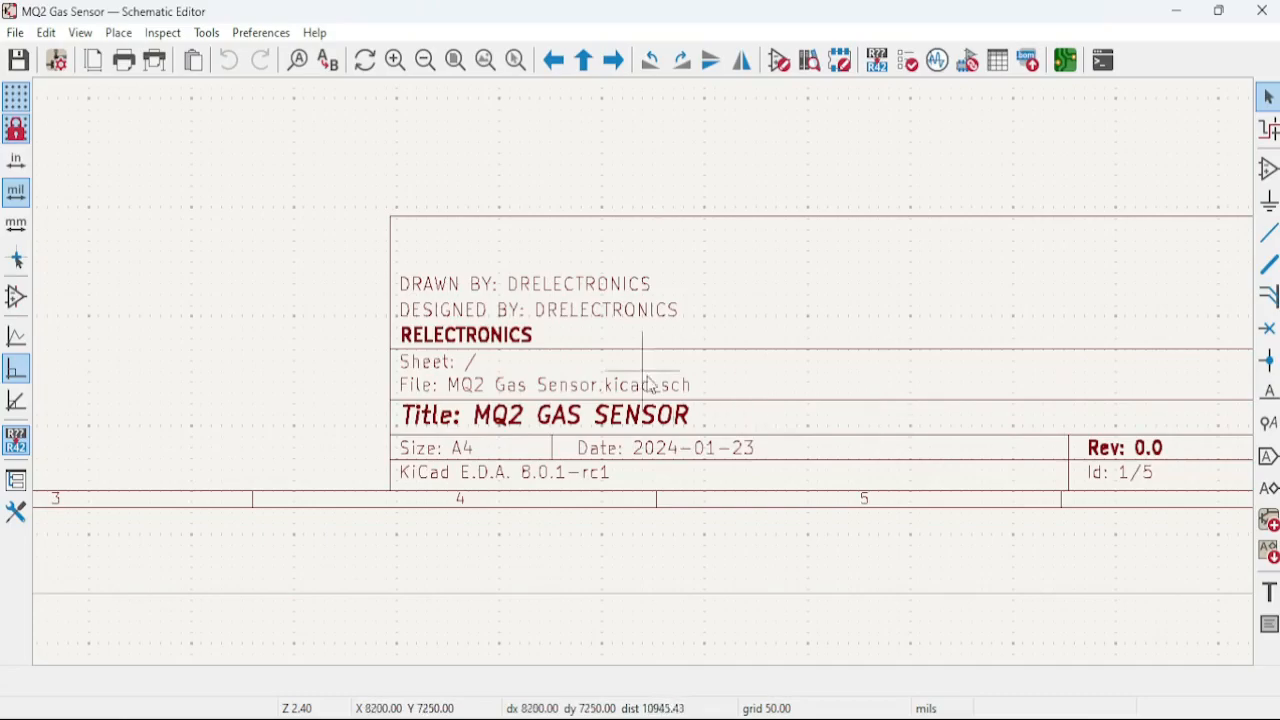
scroll(400, 415, down, 2)
scroll(616, 372, down, 1)
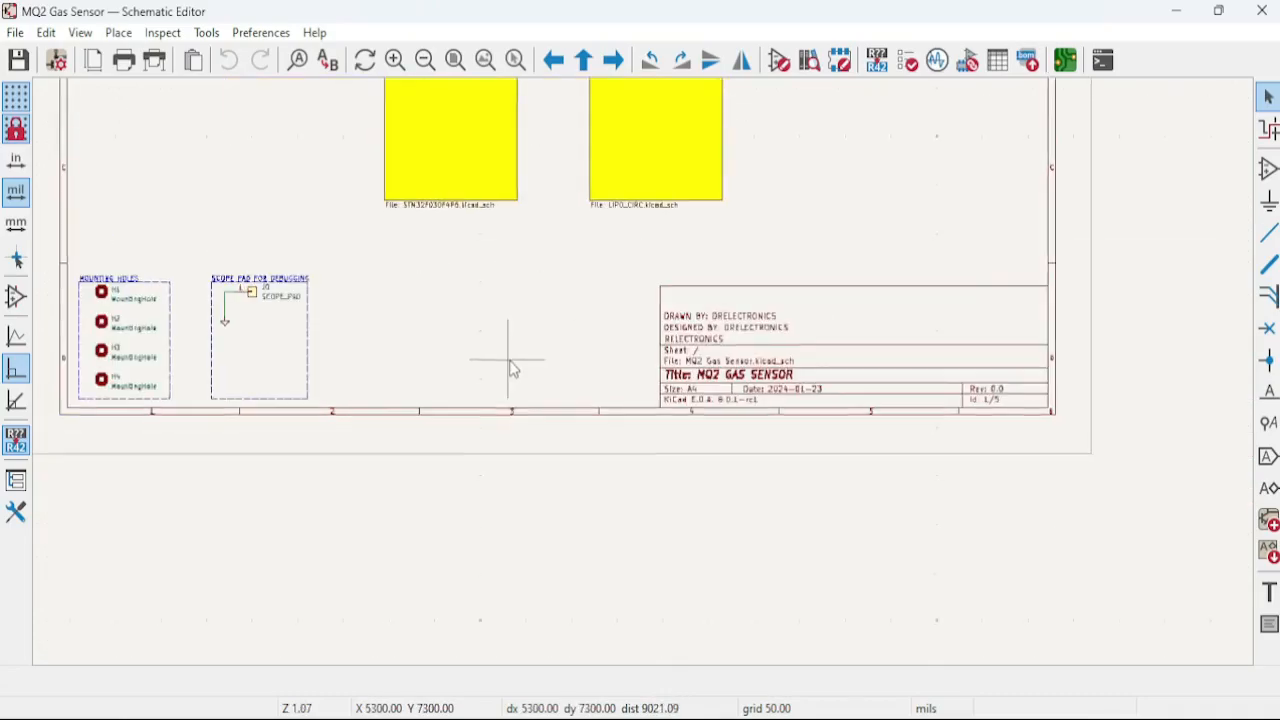
middle_drag(234, 346, 403, 343)
scroll(320, 314, up, 2)
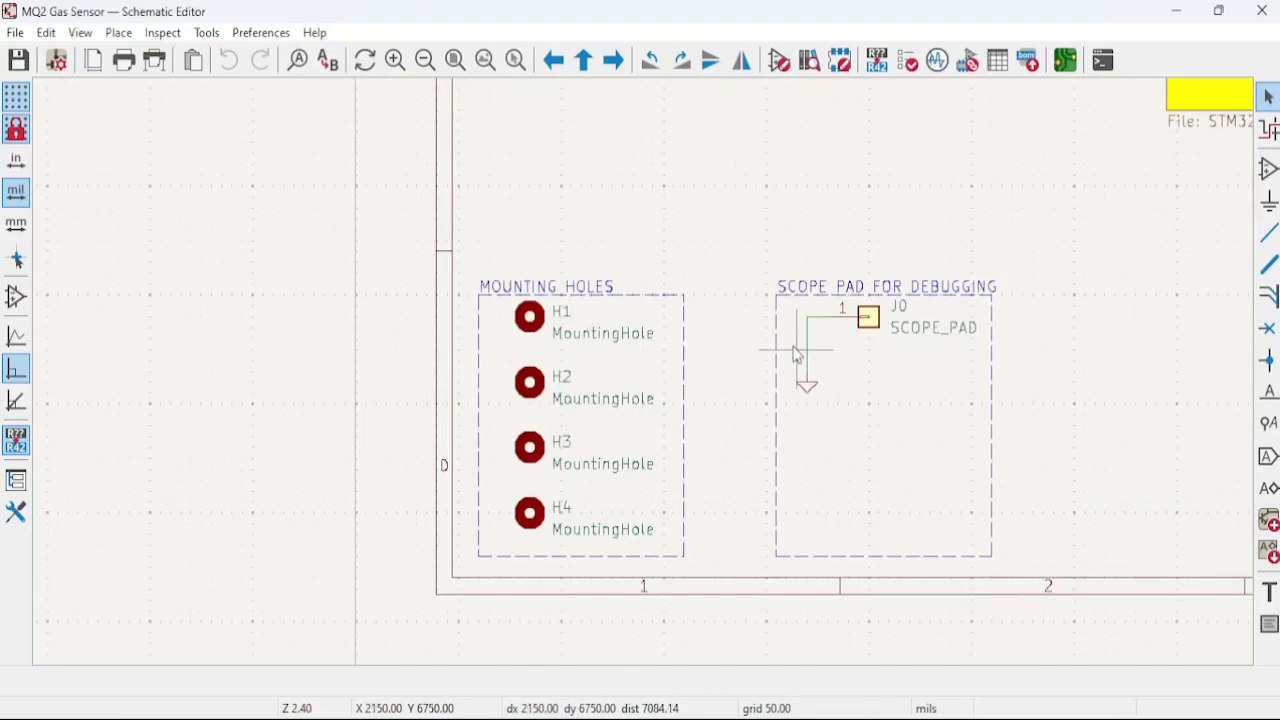
middle_drag(1025, 242, 756, 287)
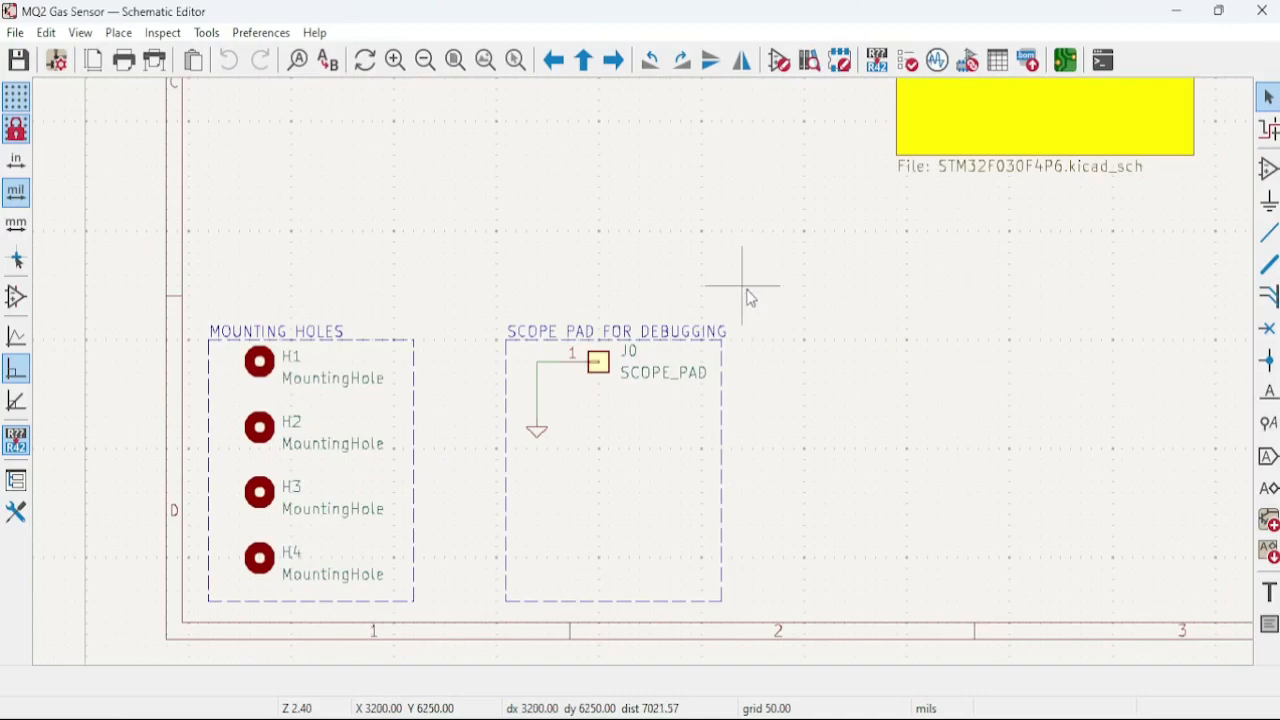
Examine the block diagram, power, STM32F030F4P6 and LIPO_CIRC sheets on the root schematic page.
scroll(783, 336, down, 3)
middle_drag(666, 323, 557, 434)
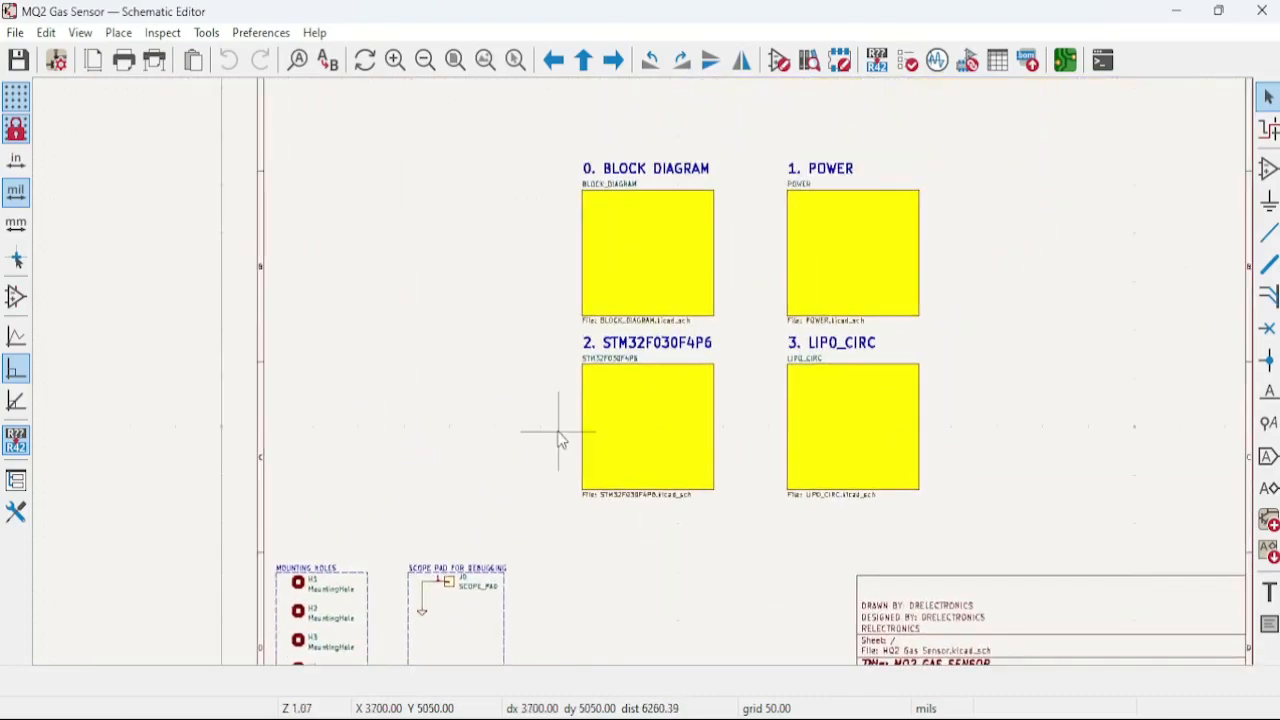
middle_drag(943, 323, 708, 392)
scroll(708, 392, up, 3)
scroll(623, 400, down, 2)
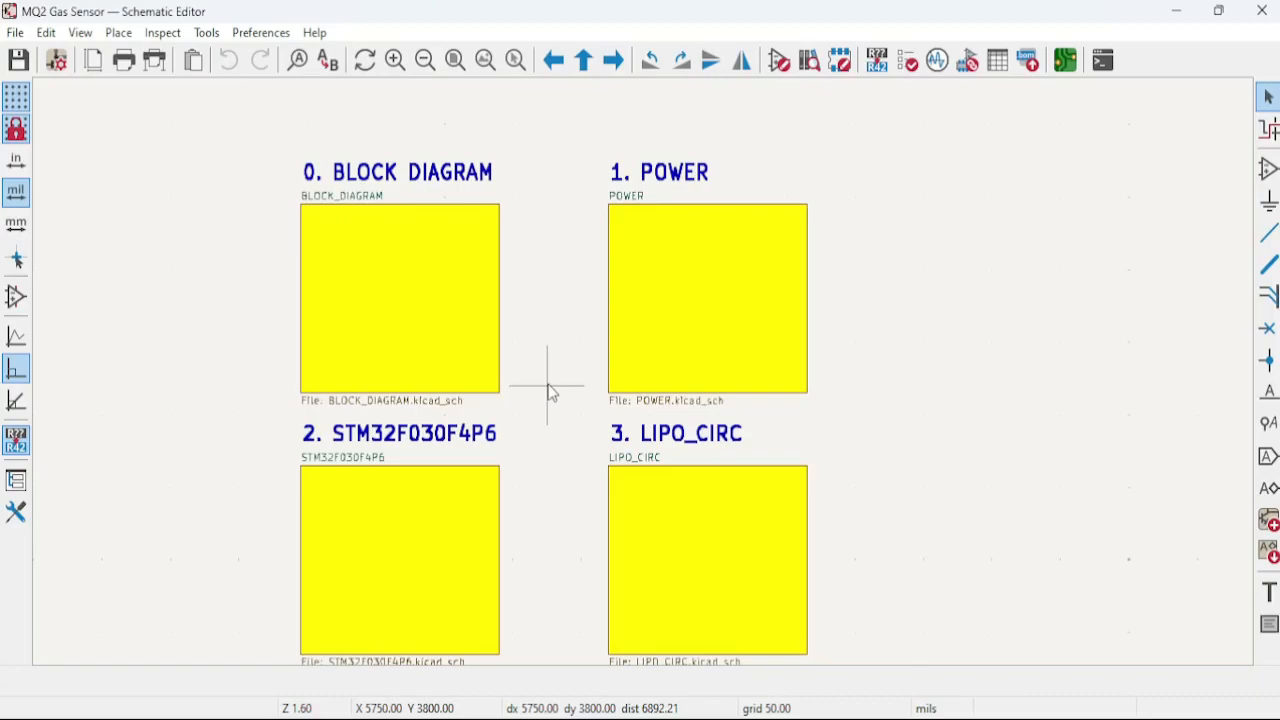
Open the block diagram sheet, examine the power, battery and STM32F030F4P6 blocks, and return to the root sheet.
double_click(403, 318)
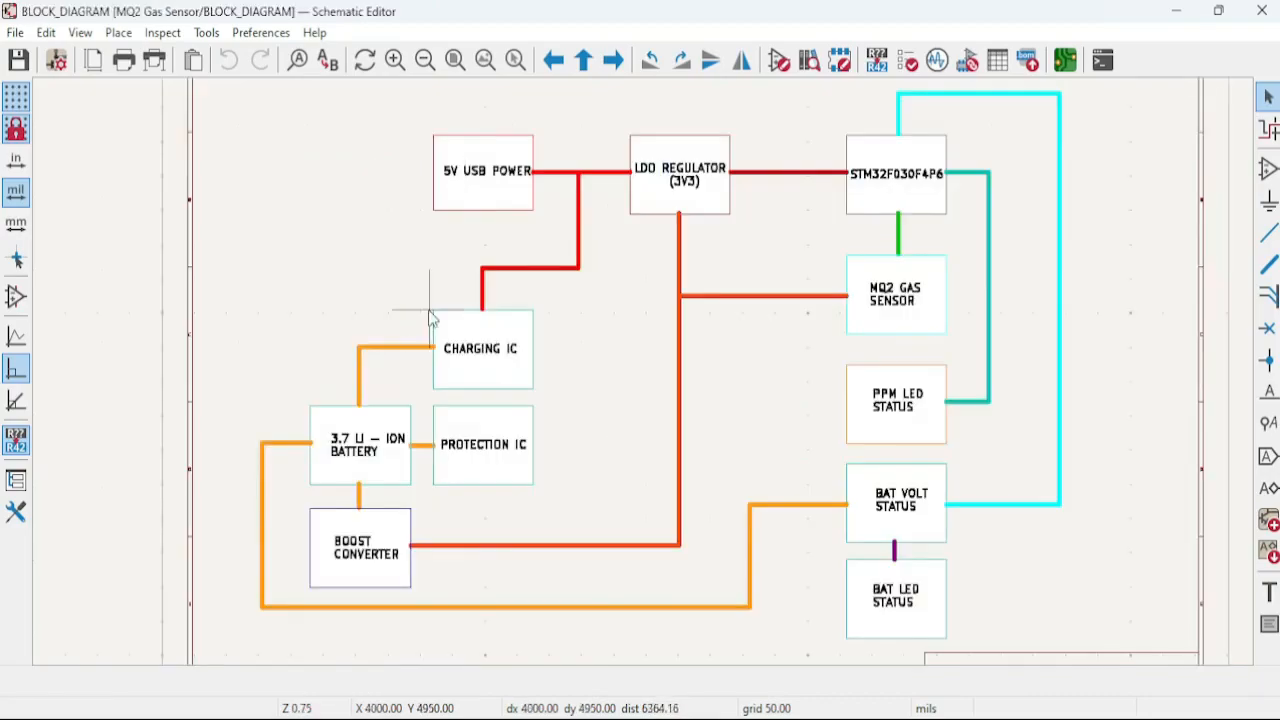
scroll(406, 318, down, 1)
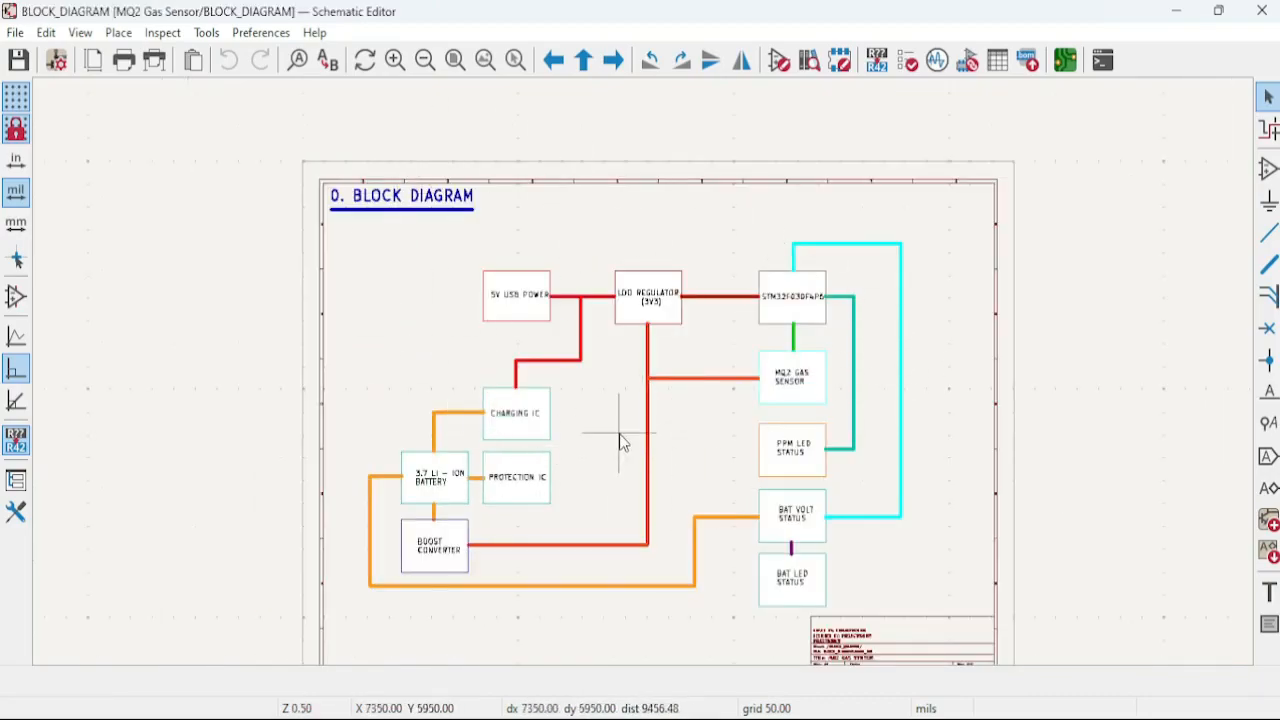
scroll(620, 440, up, 1)
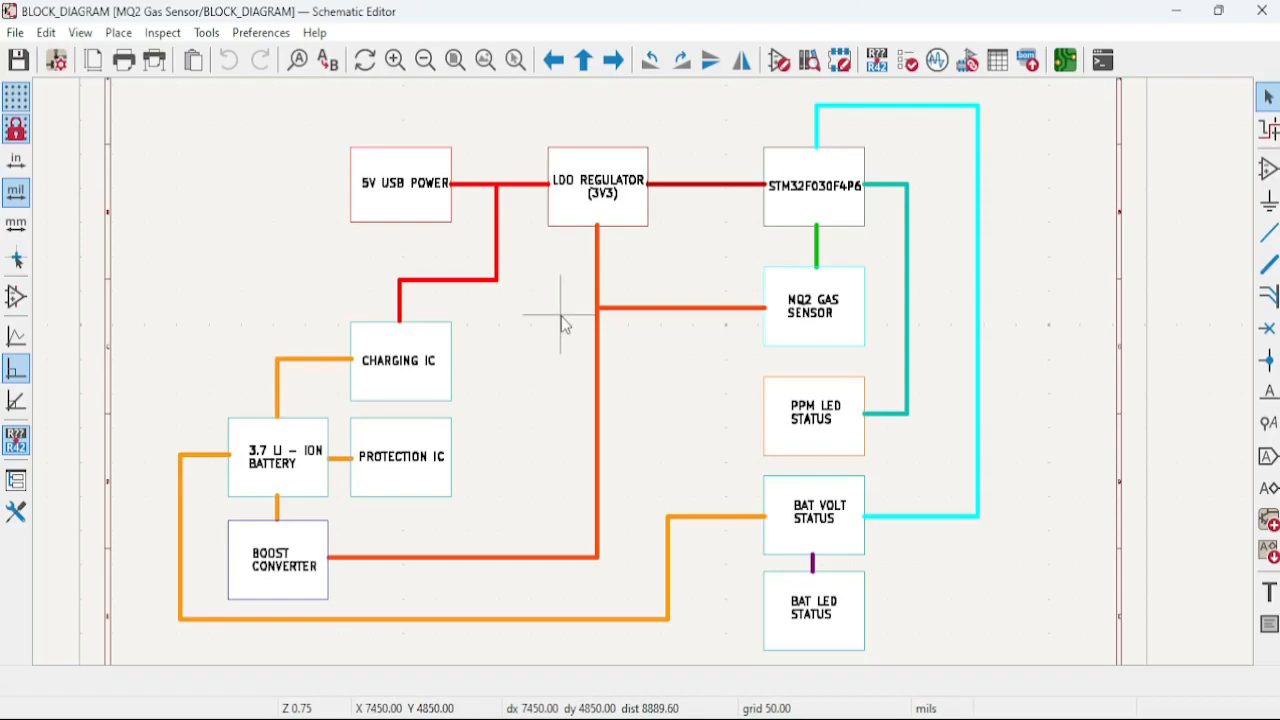
right_click(616, 235)
click(640, 241)
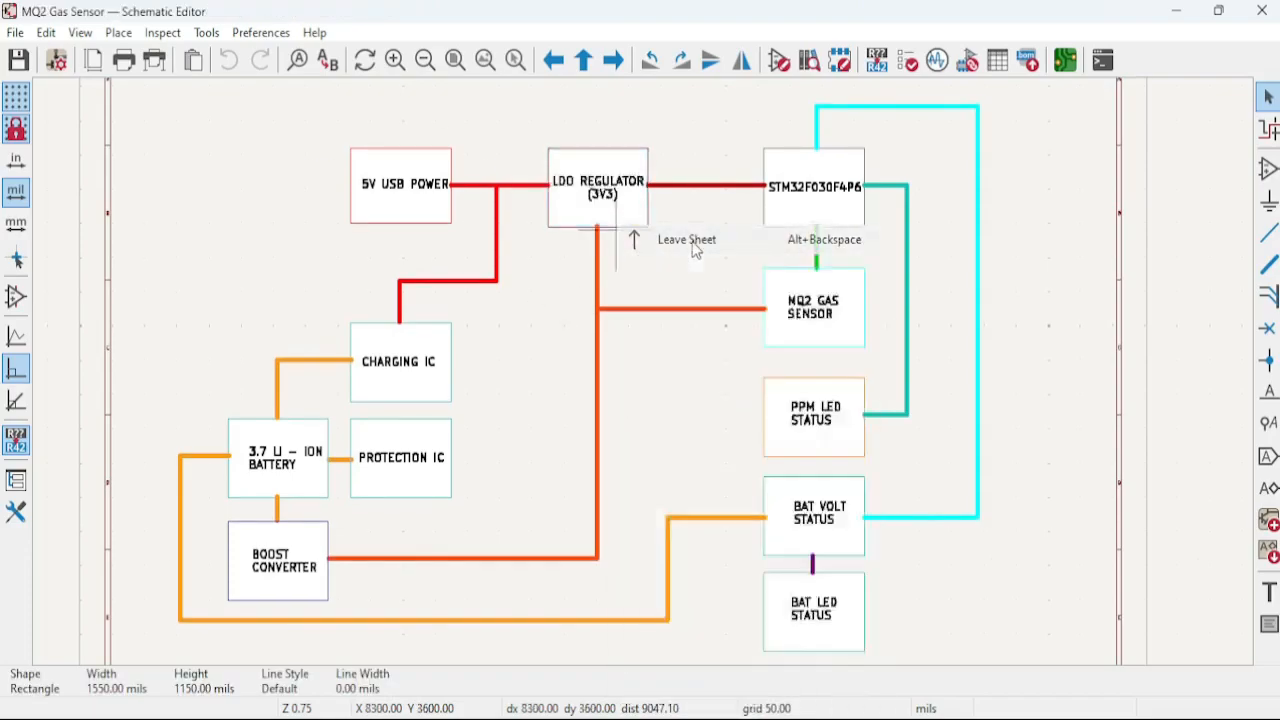
Open the POWER sheet and examine the USB-B Mini 5V power delivery circuit and the circuits around it.
double_click(745, 288)
scroll(746, 289, down, 3)
scroll(610, 384, up, 2)
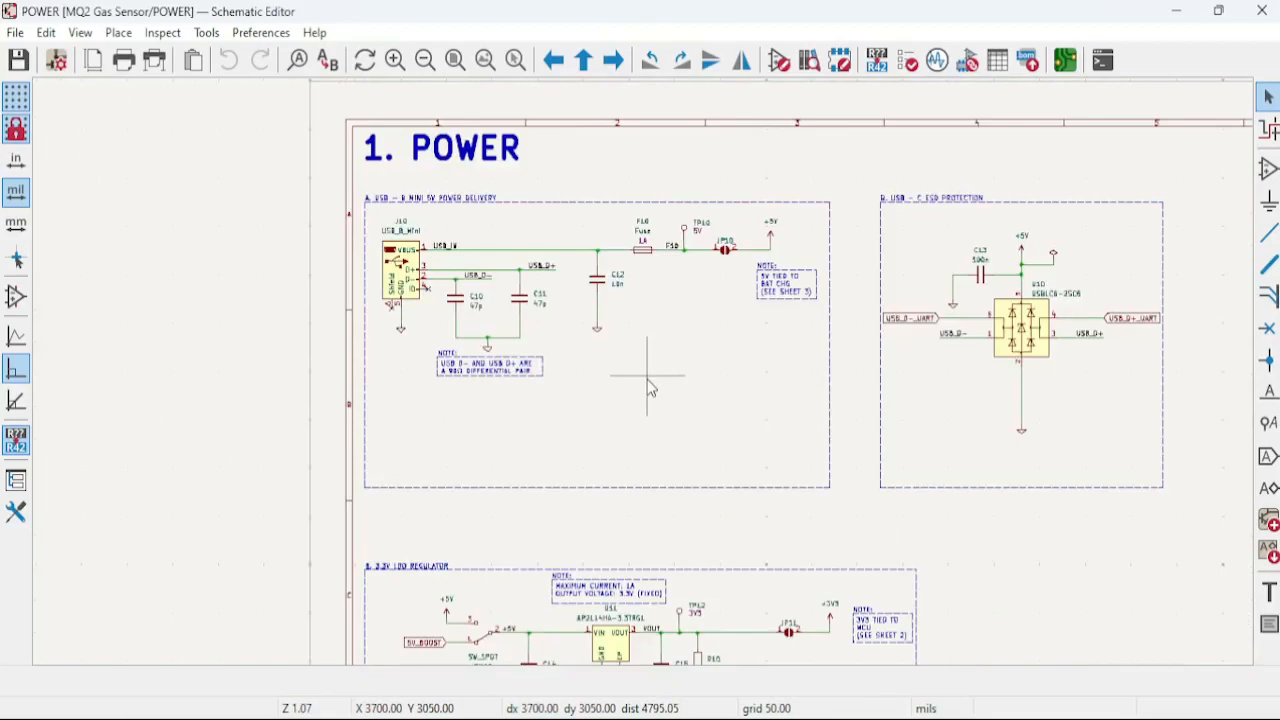
scroll(438, 306, up, 3)
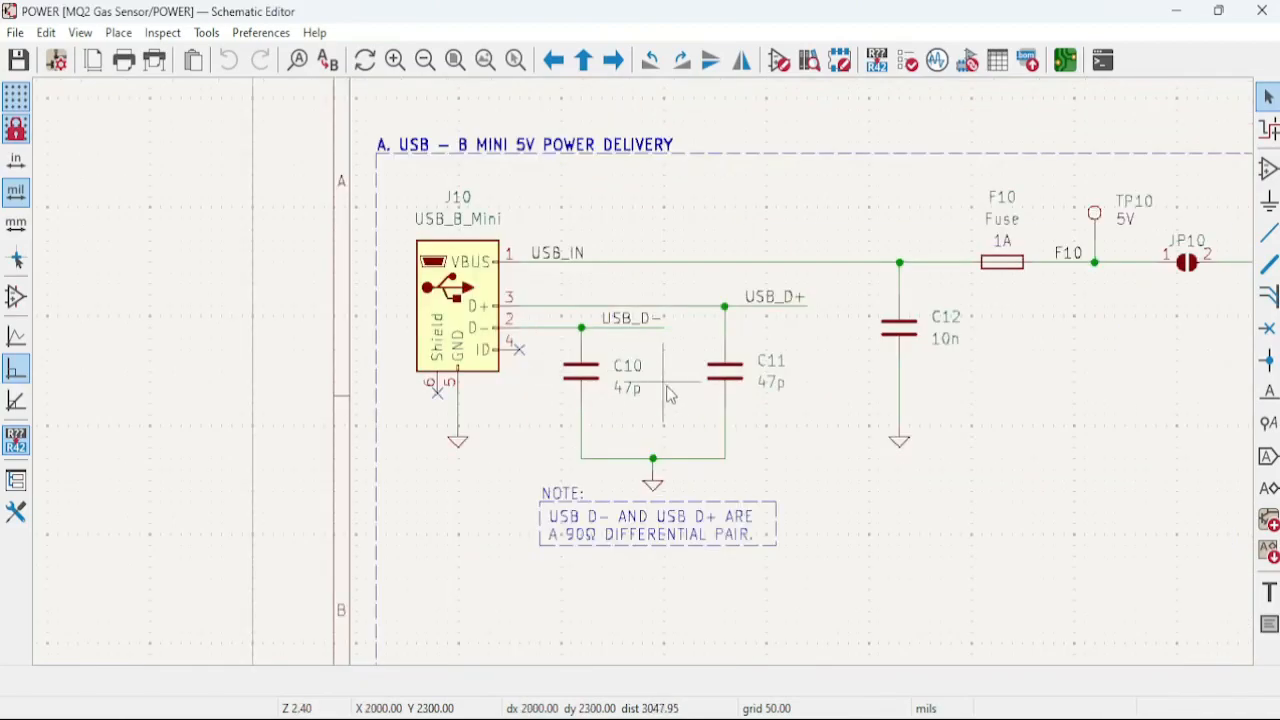
middle_drag(900, 473, 753, 298)
scroll(772, 409, down, 1)
middle_drag(598, 417, 523, 157)
middle_drag(620, 155, 470, 563)
Examine fuse F10, test point TP10, jumper JP10 and the +5V output of the USB power delivery circuit.
scroll(547, 281, up, 4)
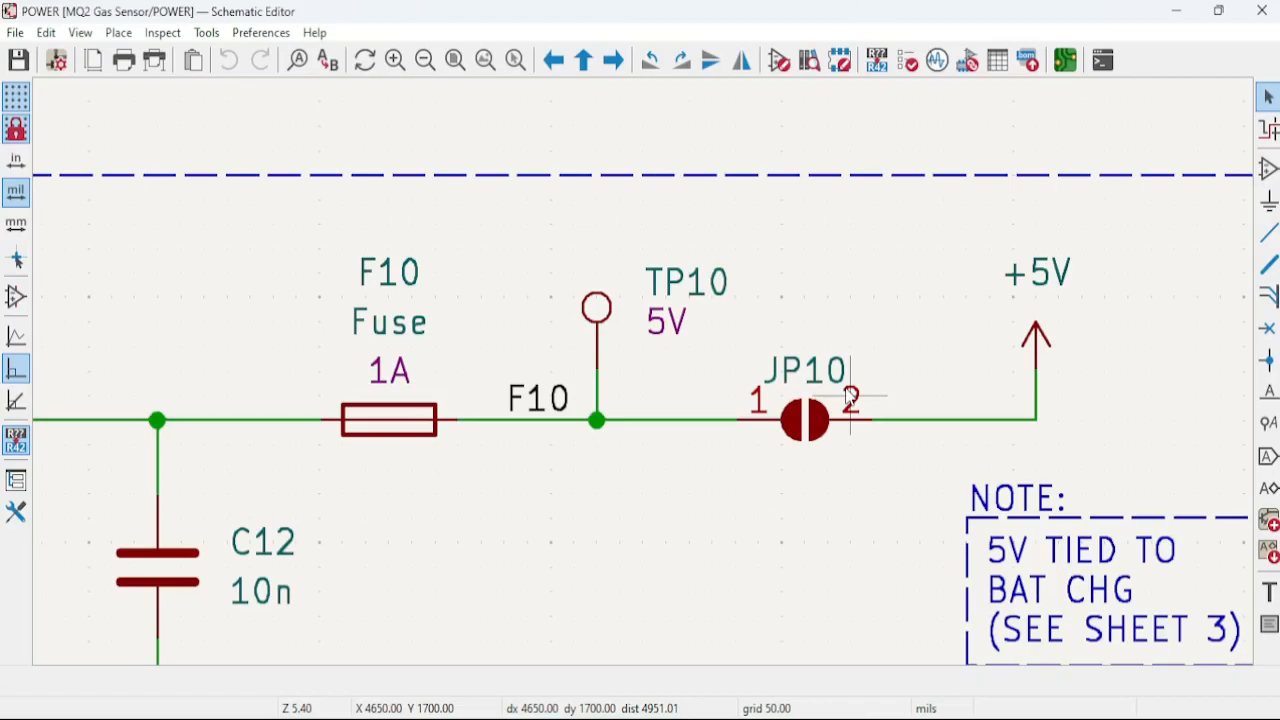
scroll(890, 374, down, 2)
scroll(436, 408, down, 1)
scroll(642, 371, up, 2)
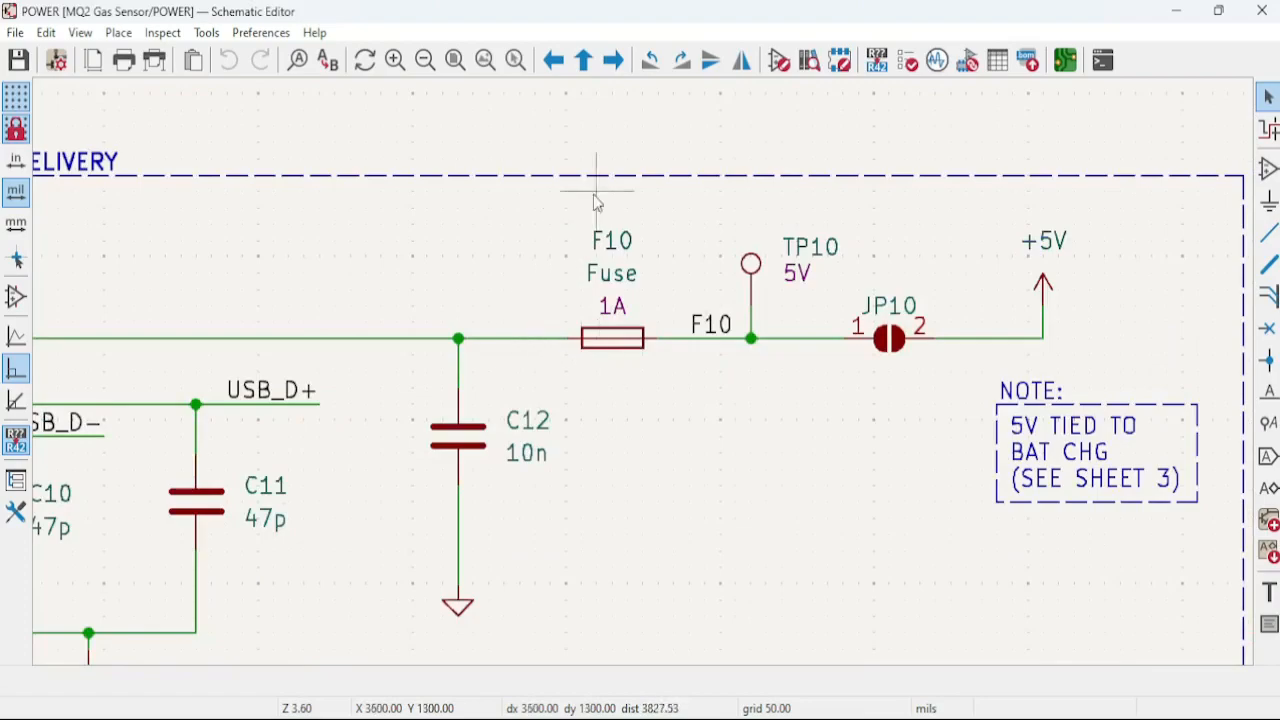
scroll(486, 380, down, 1)
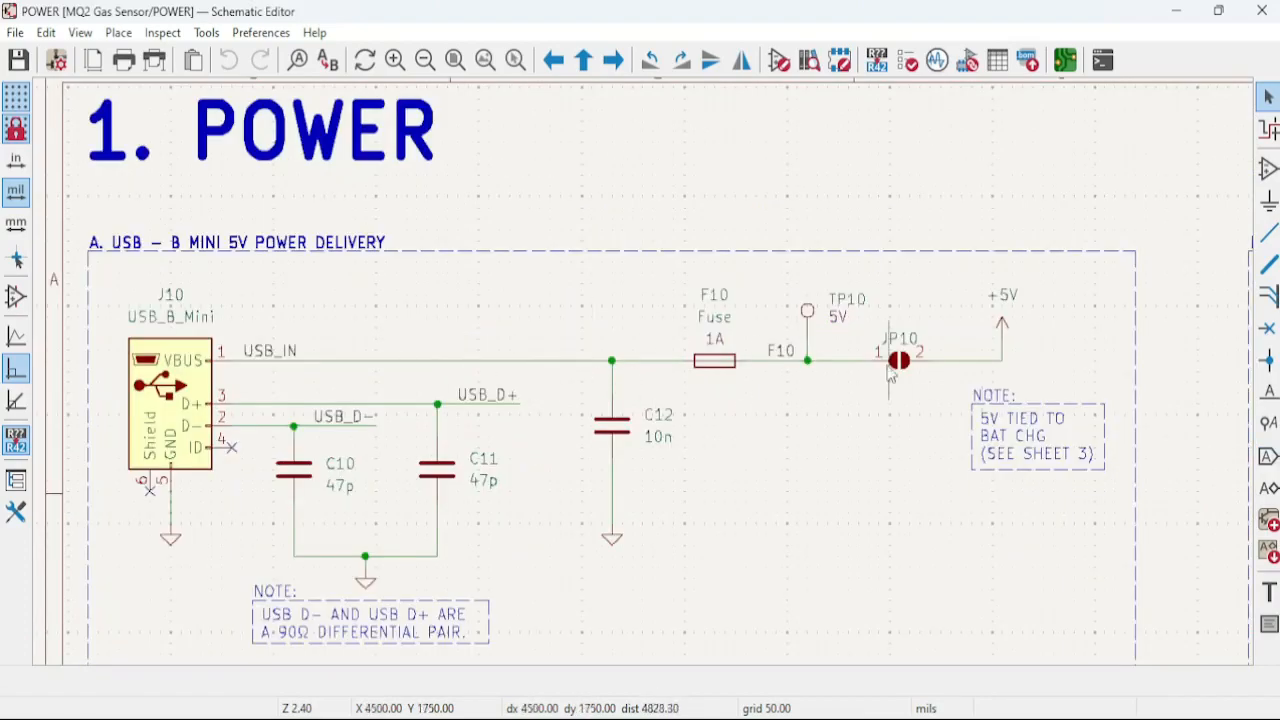
middle_drag(971, 362, 346, 337)
middle_drag(288, 468, 906, 400)
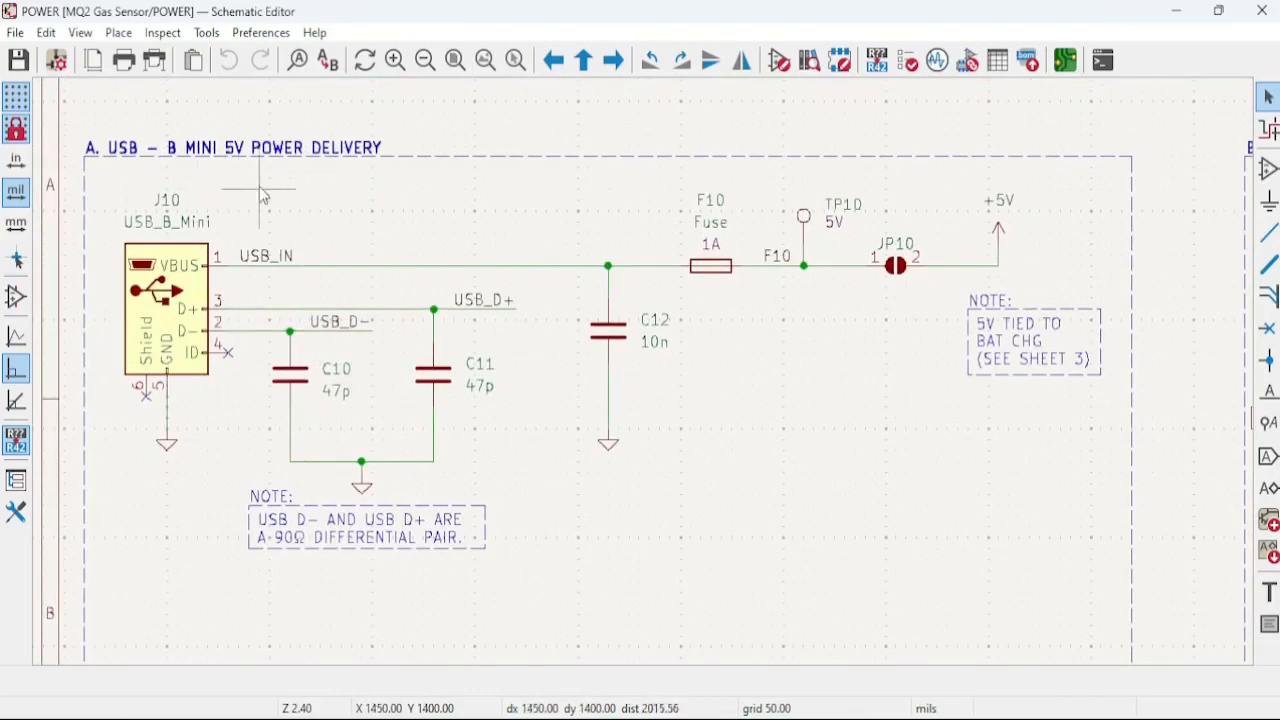
Look over the remaining circuits on the POWER sheet and return to the root sheet.
scroll(845, 540, down, 3)
middle_drag(845, 540, 561, 226)
right_click(561, 226)
click(626, 310)
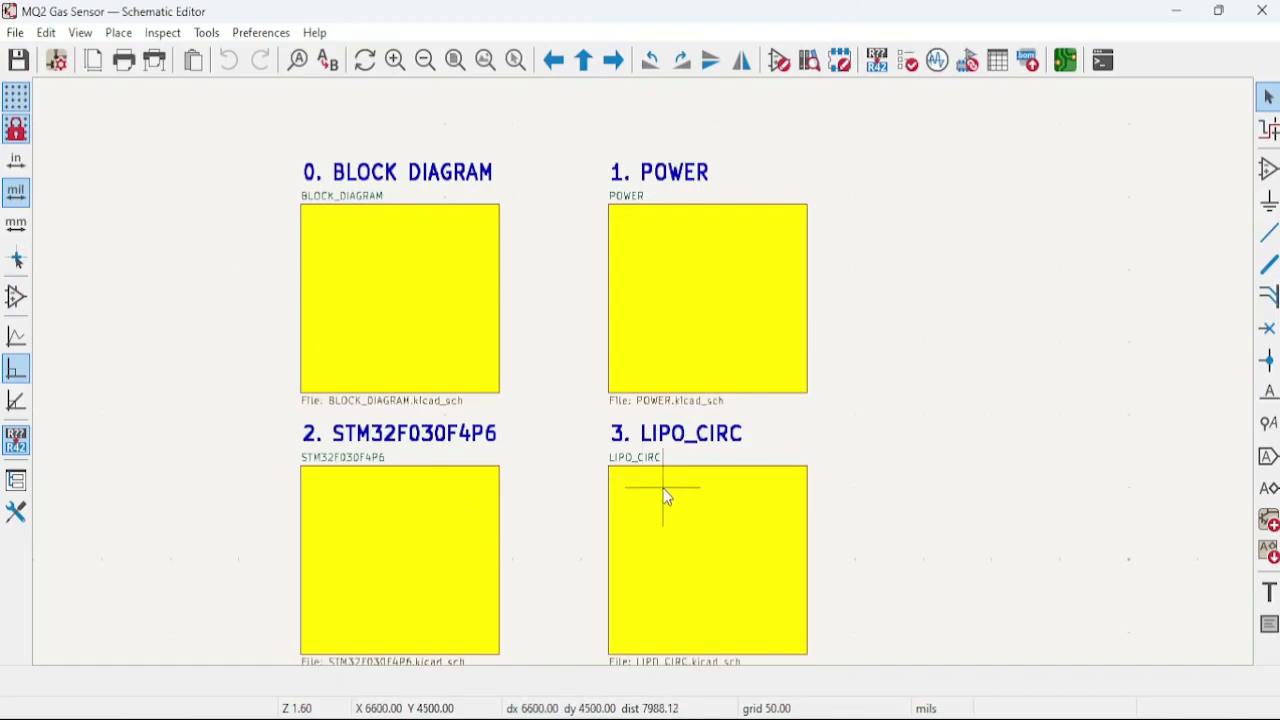
Open the LIPO_CIRC sheet and survey its charging, protection and boost converter circuits.
double_click(700, 505)
scroll(519, 352, down, 3)
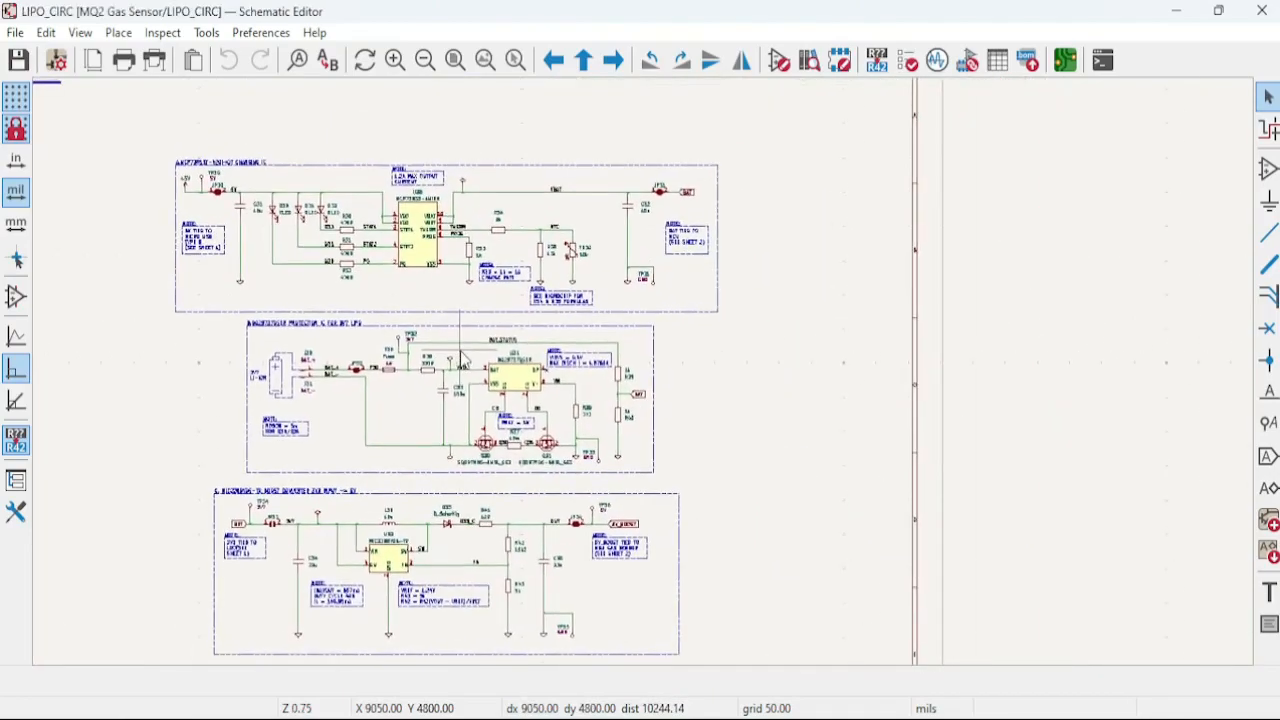
middle_drag(516, 344, 520, 400)
scroll(452, 254, up, 3)
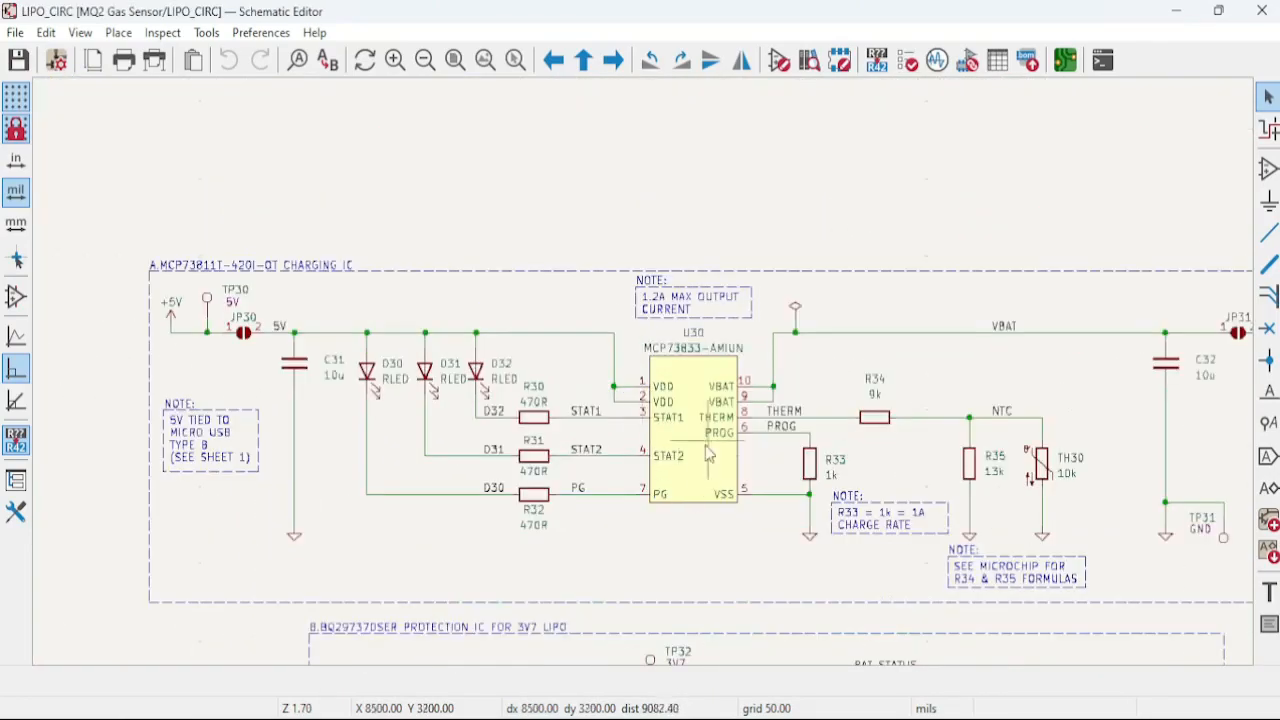
scroll(700, 500, down, 2)
middle_drag(743, 591, 749, 420)
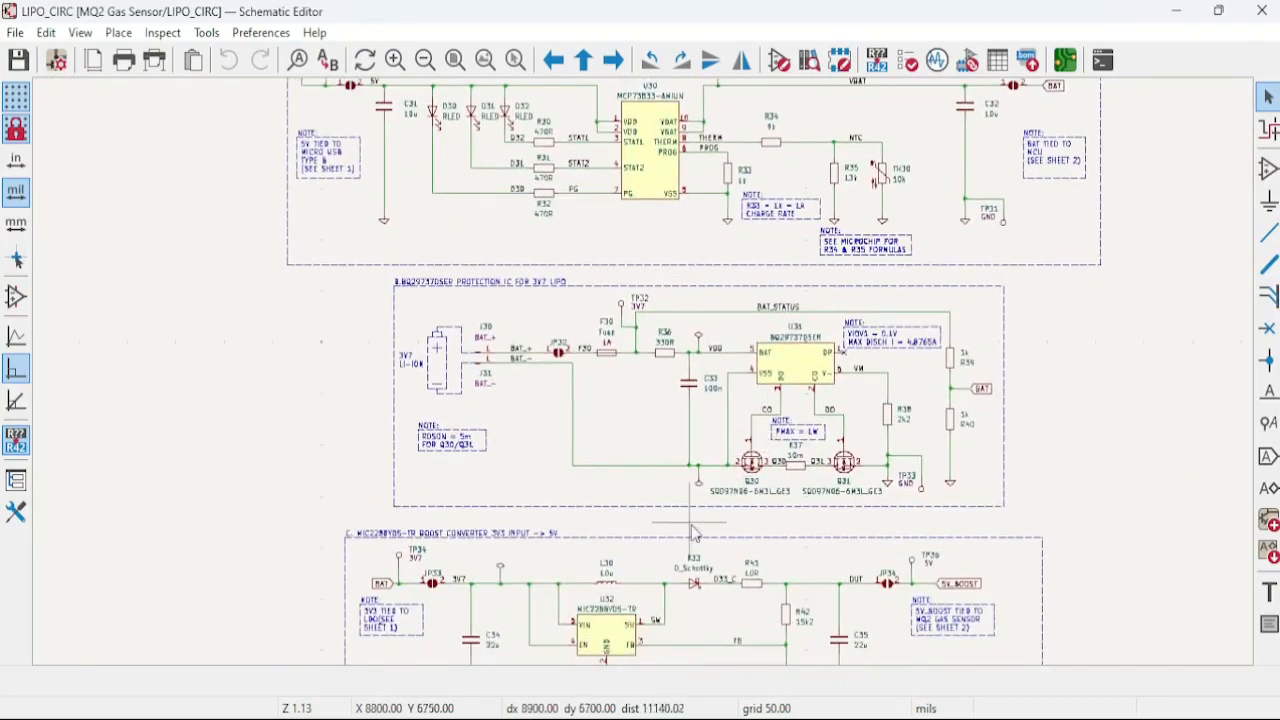
middle_drag(671, 574, 683, 370)
middle_drag(657, 225, 620, 513)
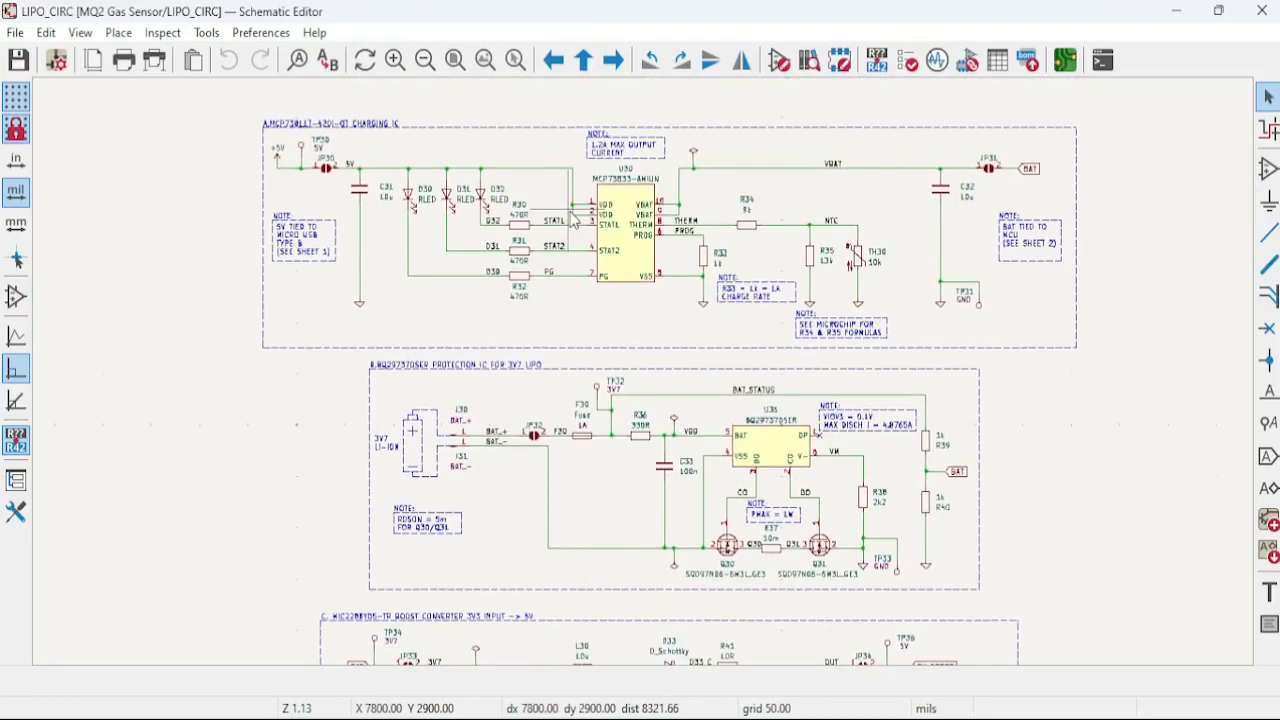
Examine the MCP73833 charging IC with its status LEDs, 470R resistors, and PROG and THERM connections.
scroll(575, 222, up, 3)
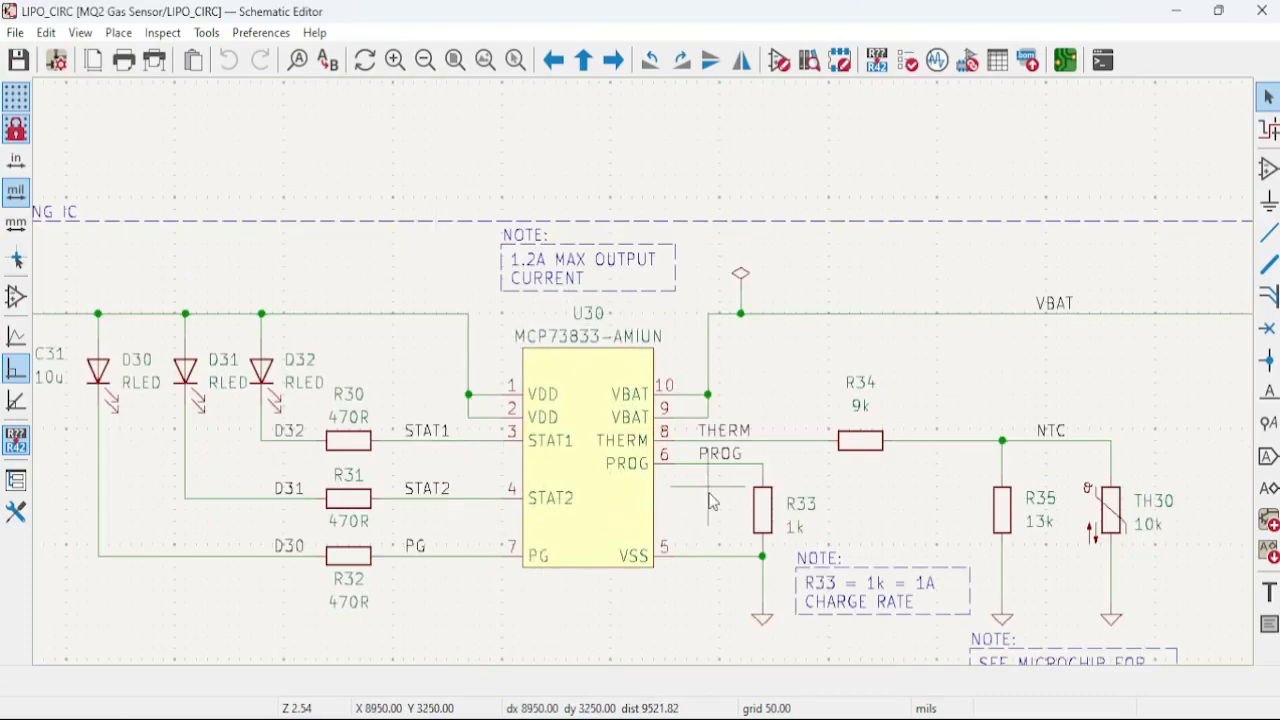
scroll(436, 500, up, 2)
scroll(644, 373, up, 2)
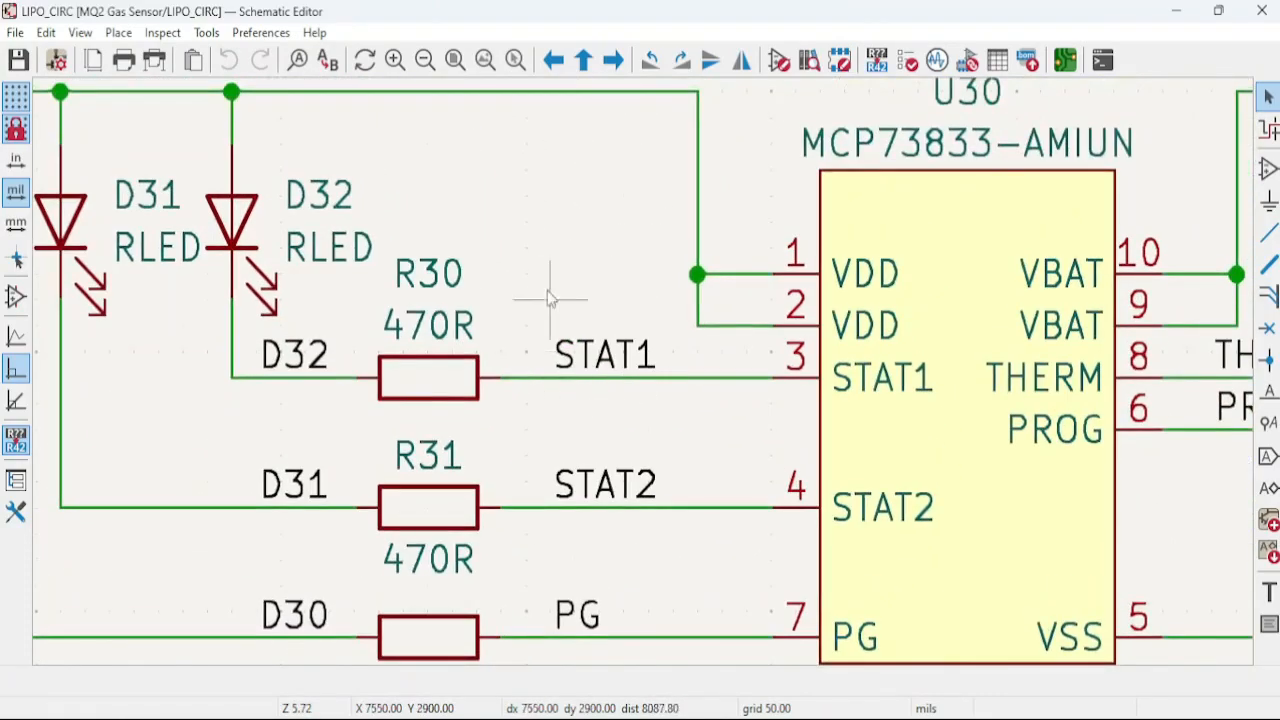
scroll(600, 275, down, 3)
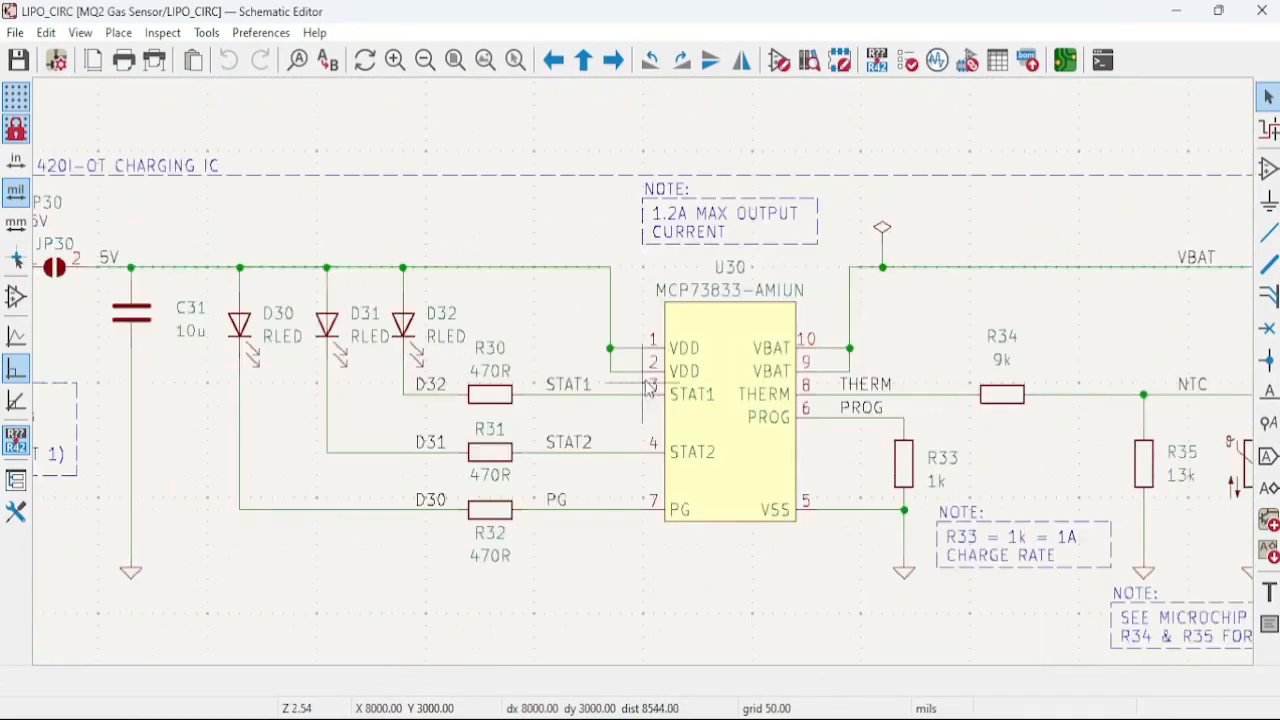
scroll(545, 420, up, 2)
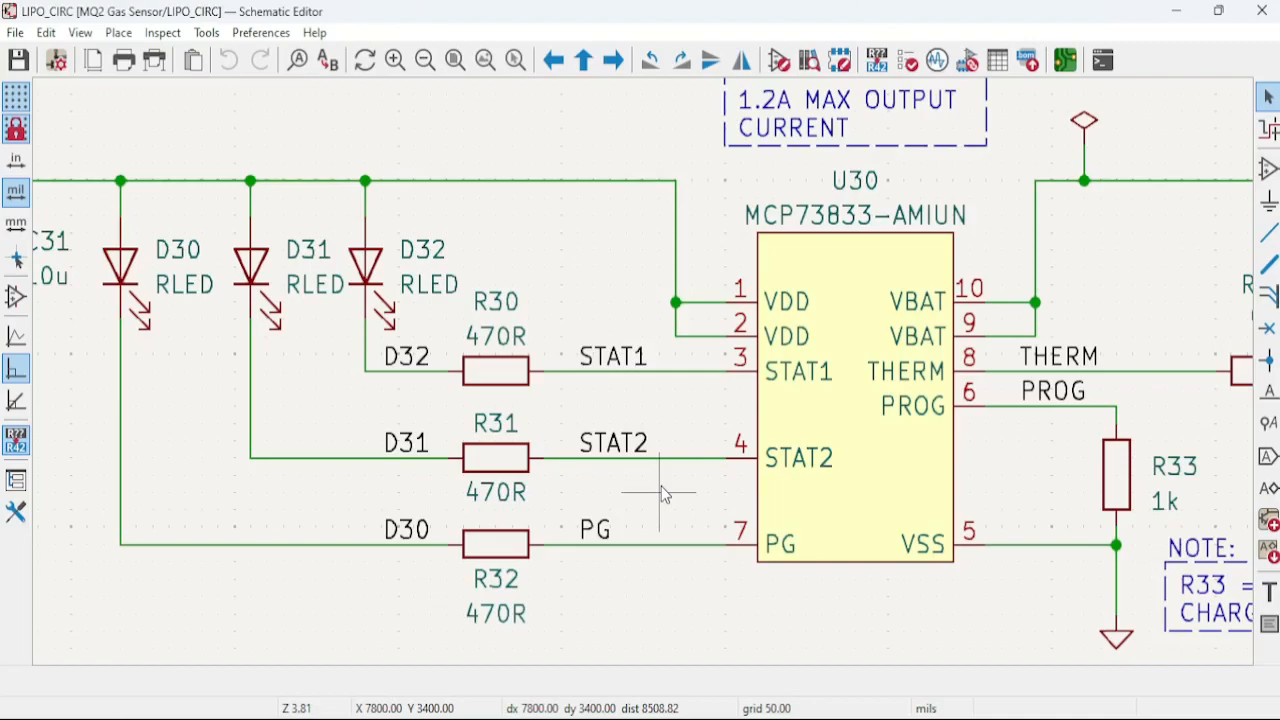
scroll(778, 298, down, 1)
scroll(722, 404, down, 2)
Examine the BQ29737DSER protection circuit from the battery connectors through fuse F30 to MOSFETs Q30 and Q31 and the BAT divider.
middle_drag(638, 524, 581, 260)
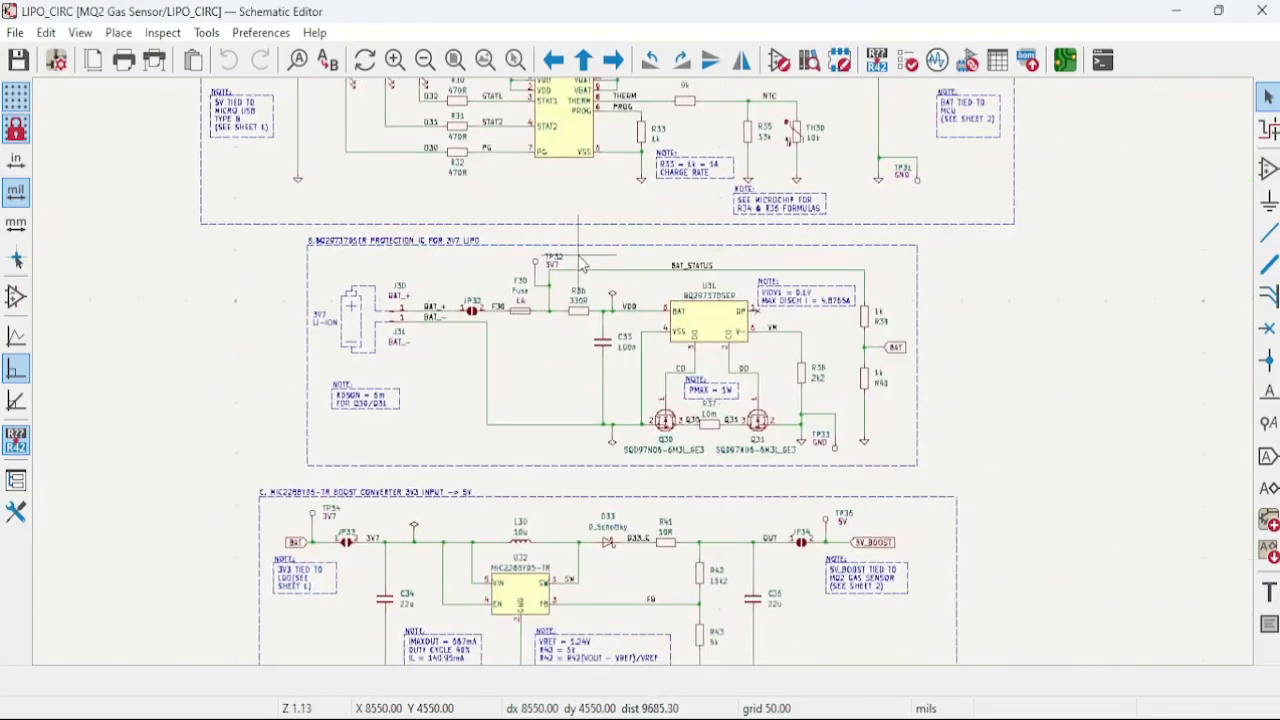
scroll(605, 324, up, 1)
scroll(660, 385, up, 1)
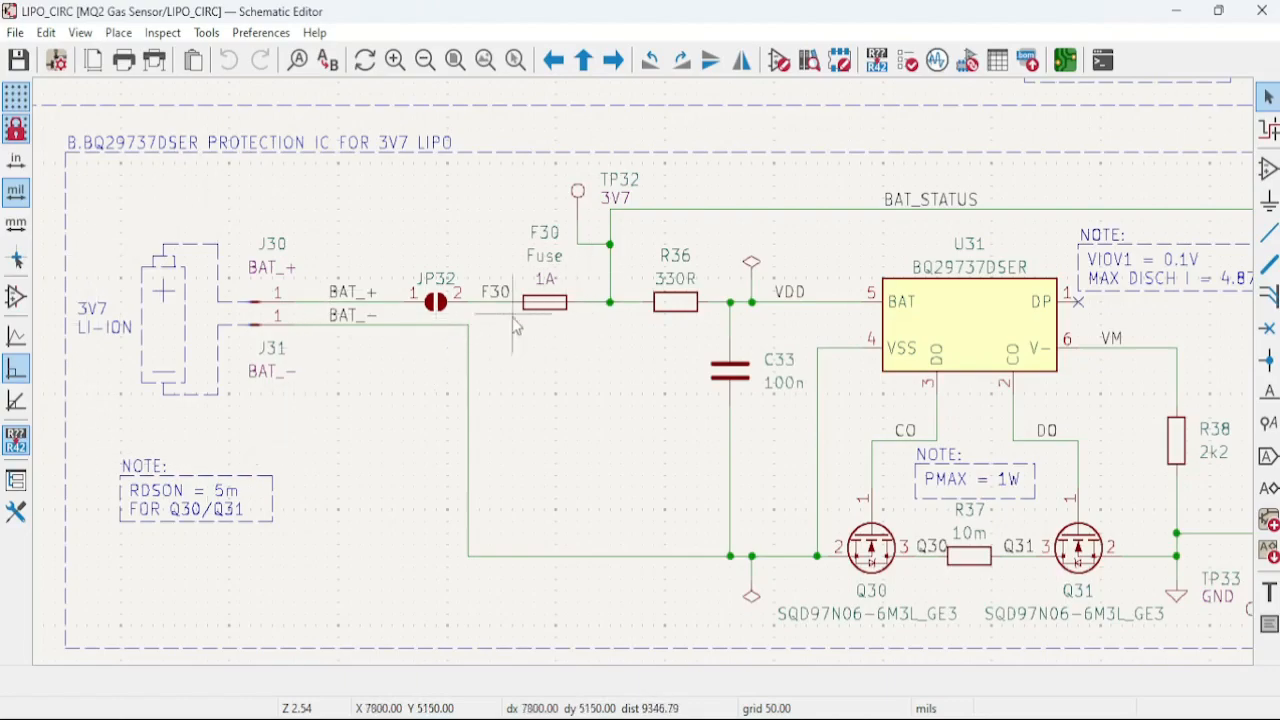
middle_drag(556, 301, 392, 346)
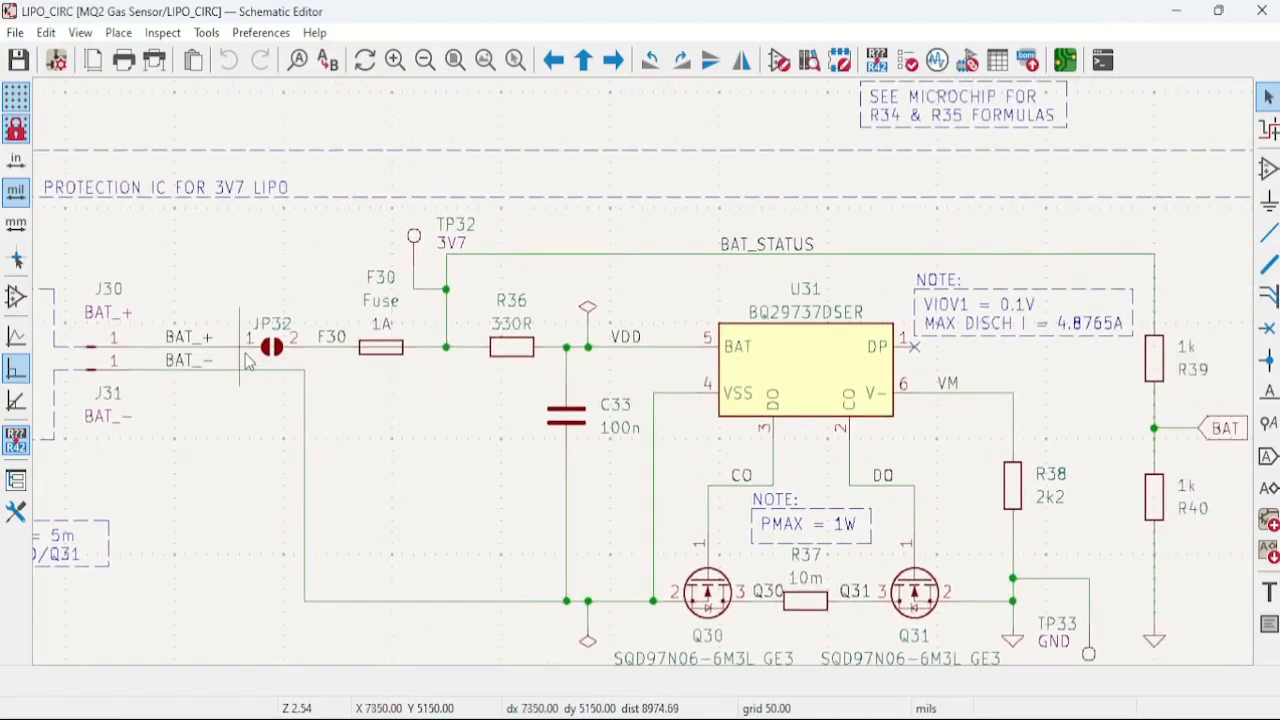
middle_drag(857, 456, 751, 398)
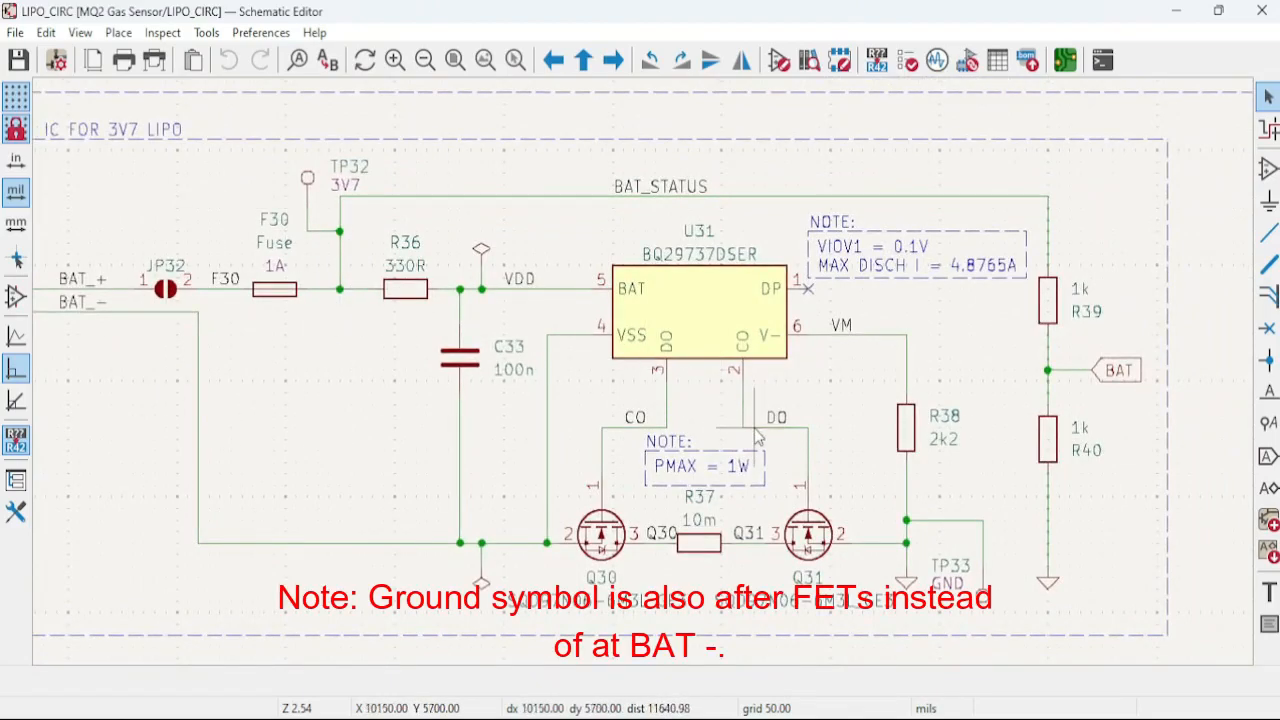
middle_drag(782, 508, 675, 385)
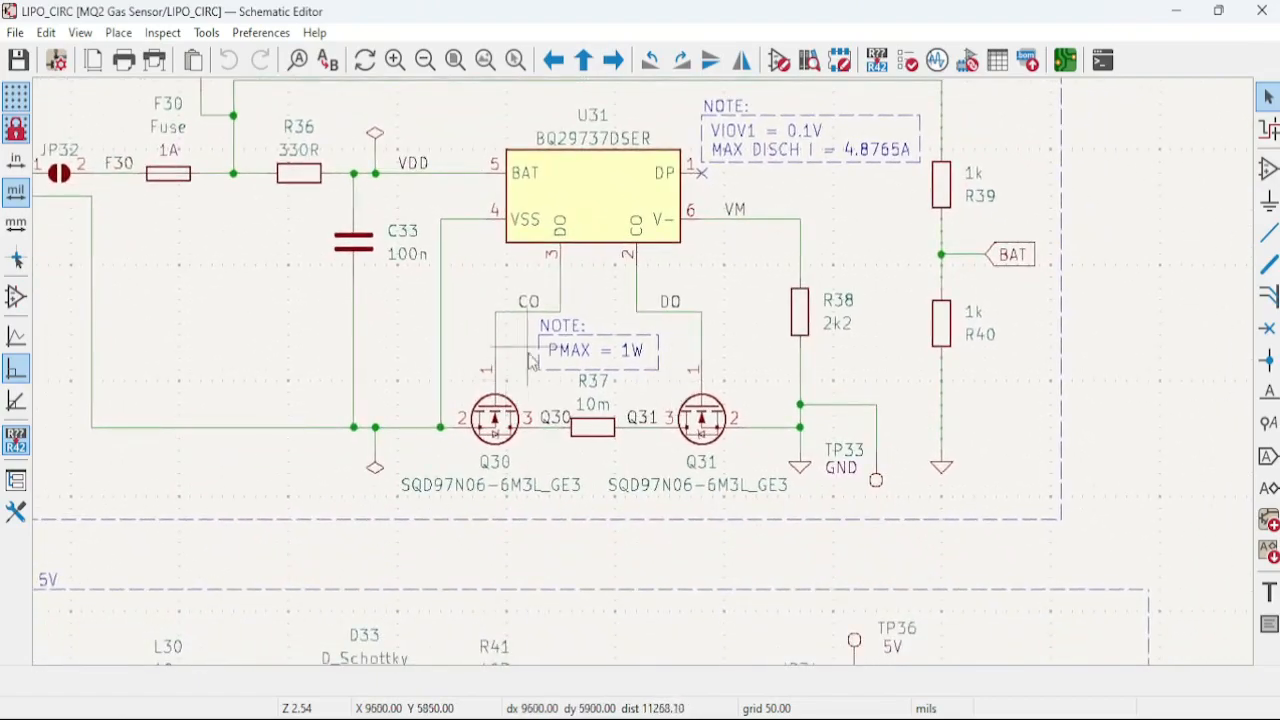
middle_drag(553, 374, 434, 476)
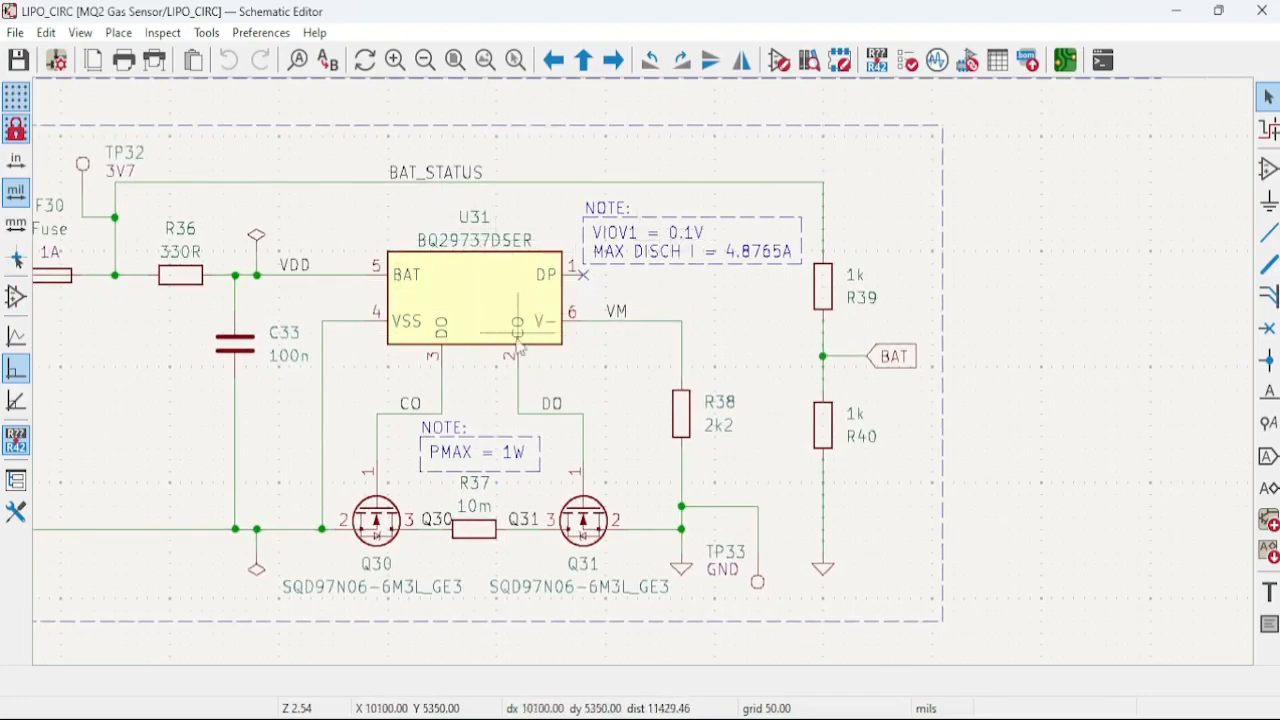
Examine the MIC2288YD5-TR boost converter, its R42/R43 feedback divider and the design notes beneath it.
scroll(465, 297, down, 2)
middle_drag(585, 484, 653, 446)
scroll(160, 350, down, 2)
middle_drag(807, 520, 600, 302)
scroll(596, 399, up, 3)
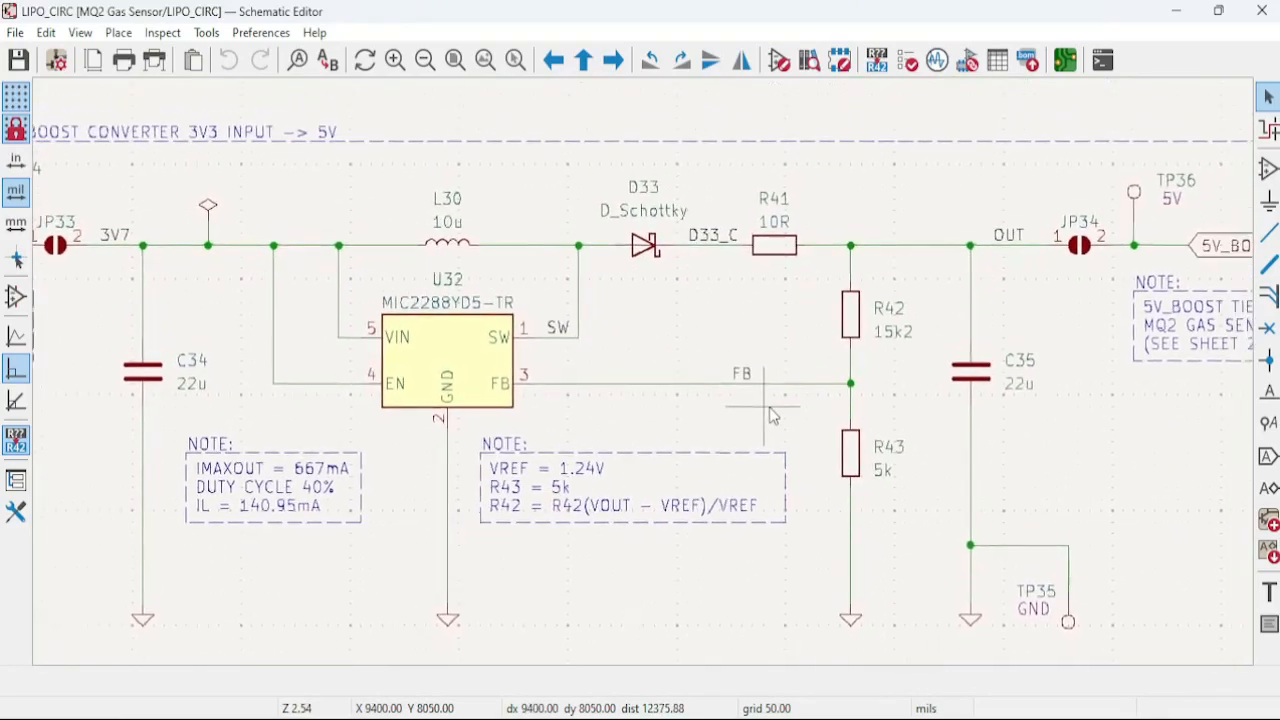
middle_drag(769, 389, 614, 400)
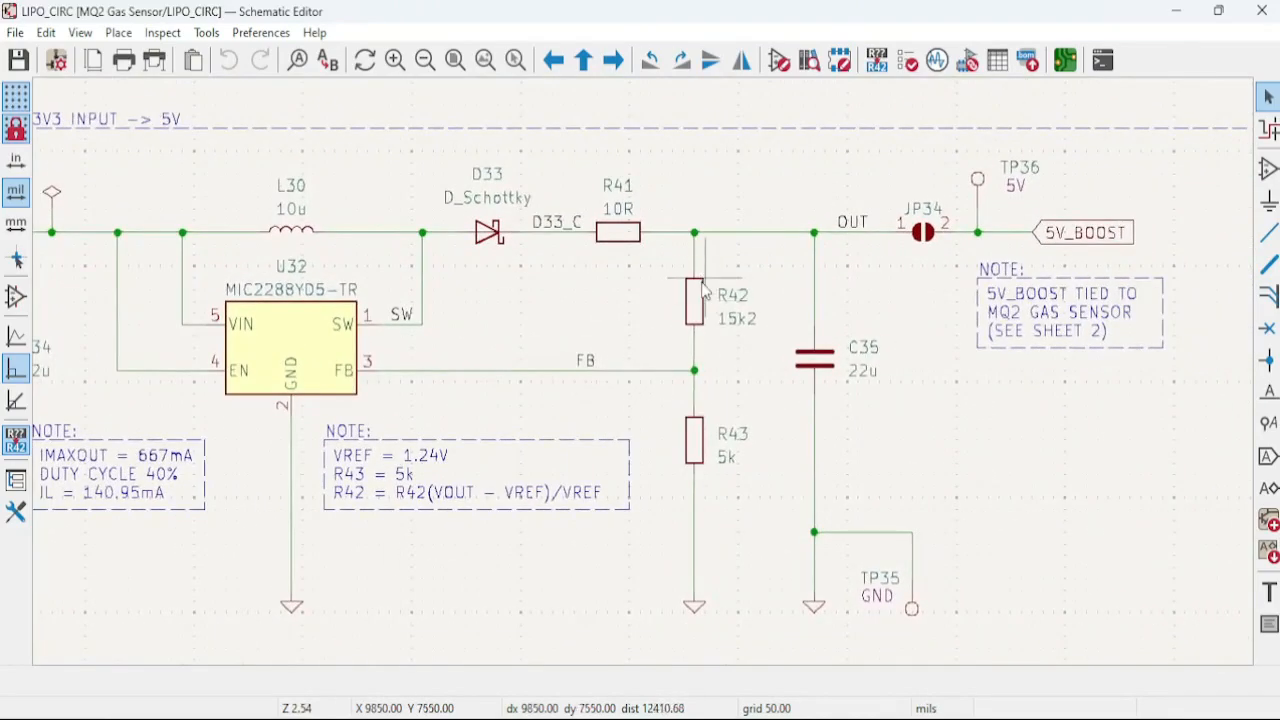
middle_drag(547, 407, 704, 336)
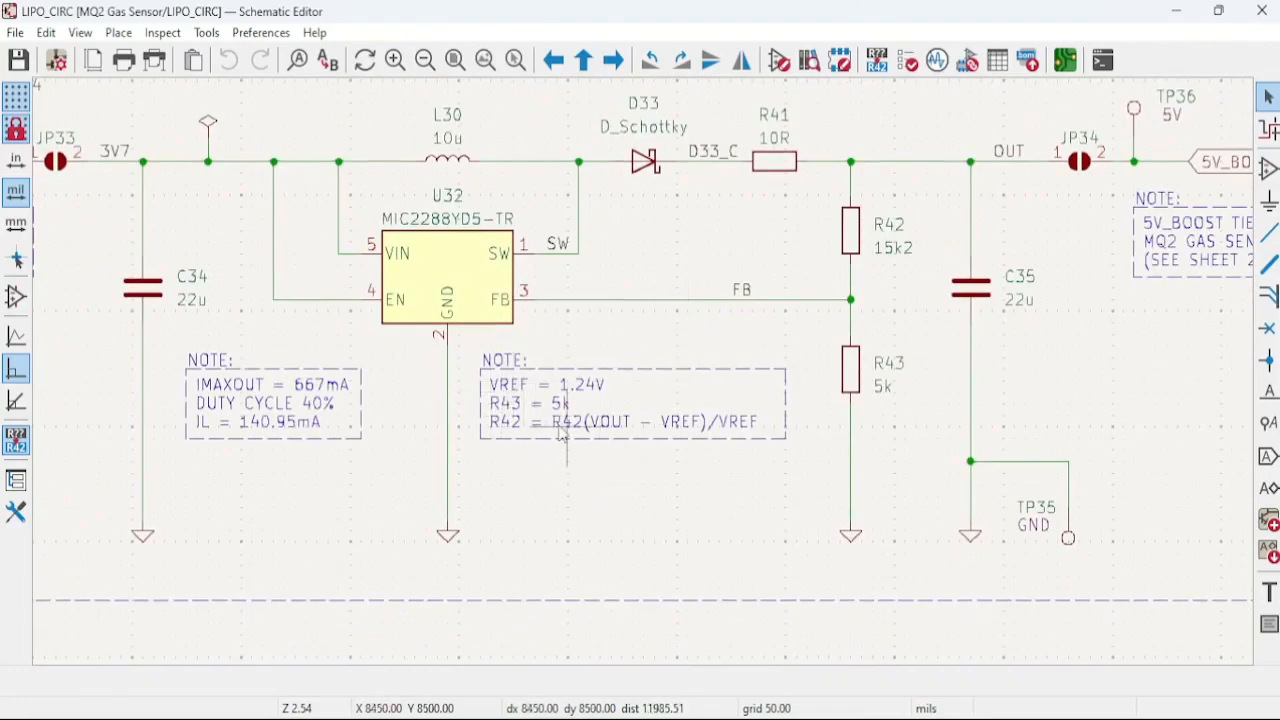
middle_drag(370, 400, 519, 455)
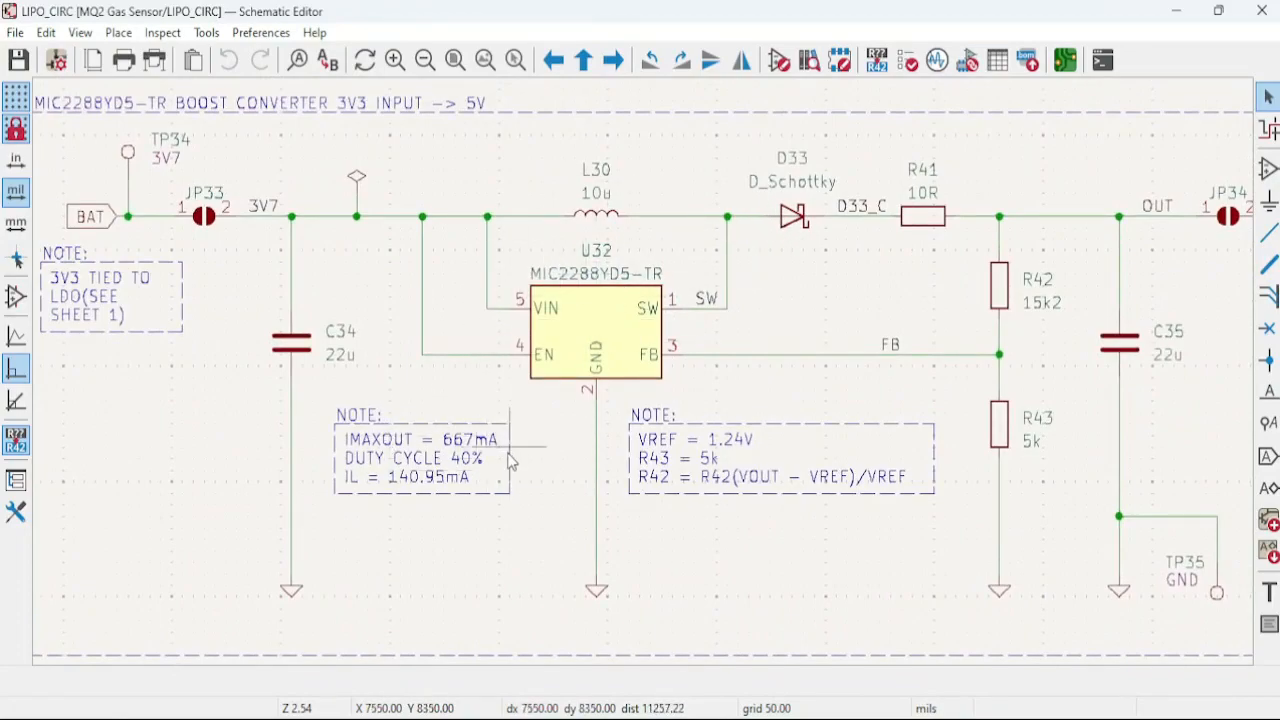
View the whole boost converter circuit from BAT to 5V_BOOST and return to the root sheet.
scroll(600, 362, down, 2)
middle_drag(771, 266, 657, 376)
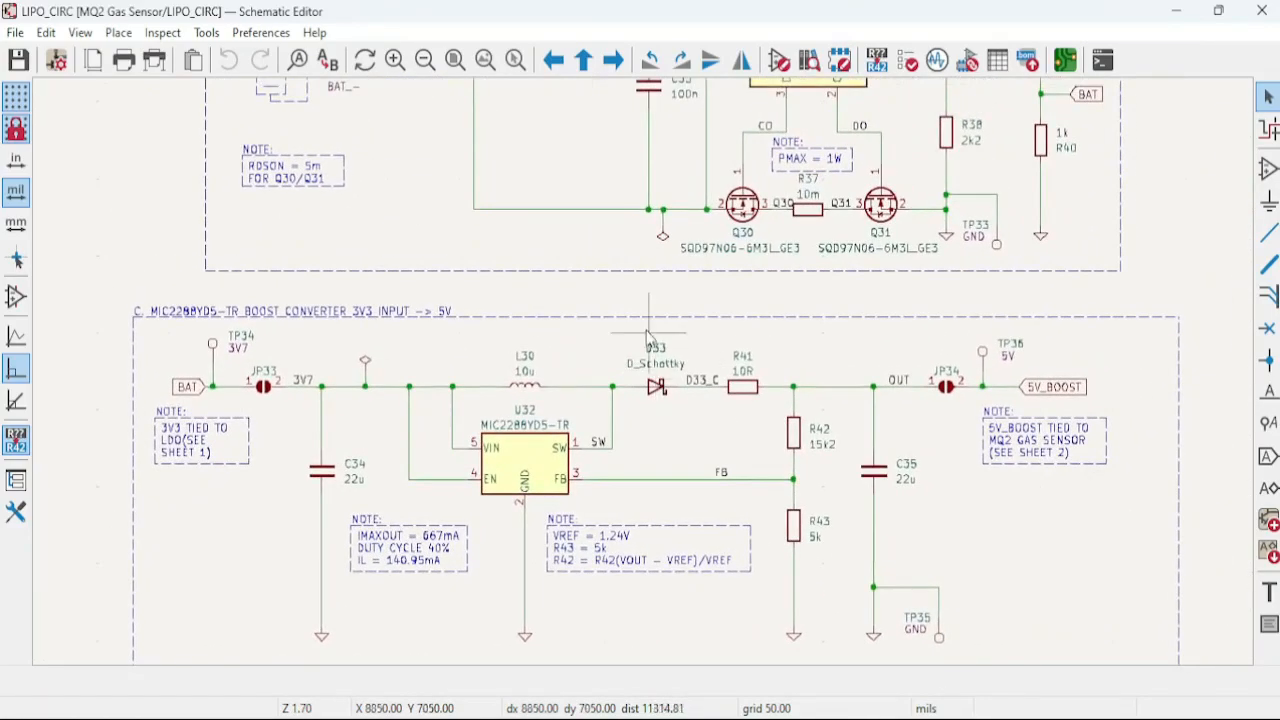
right_click(563, 278)
click(643, 180)
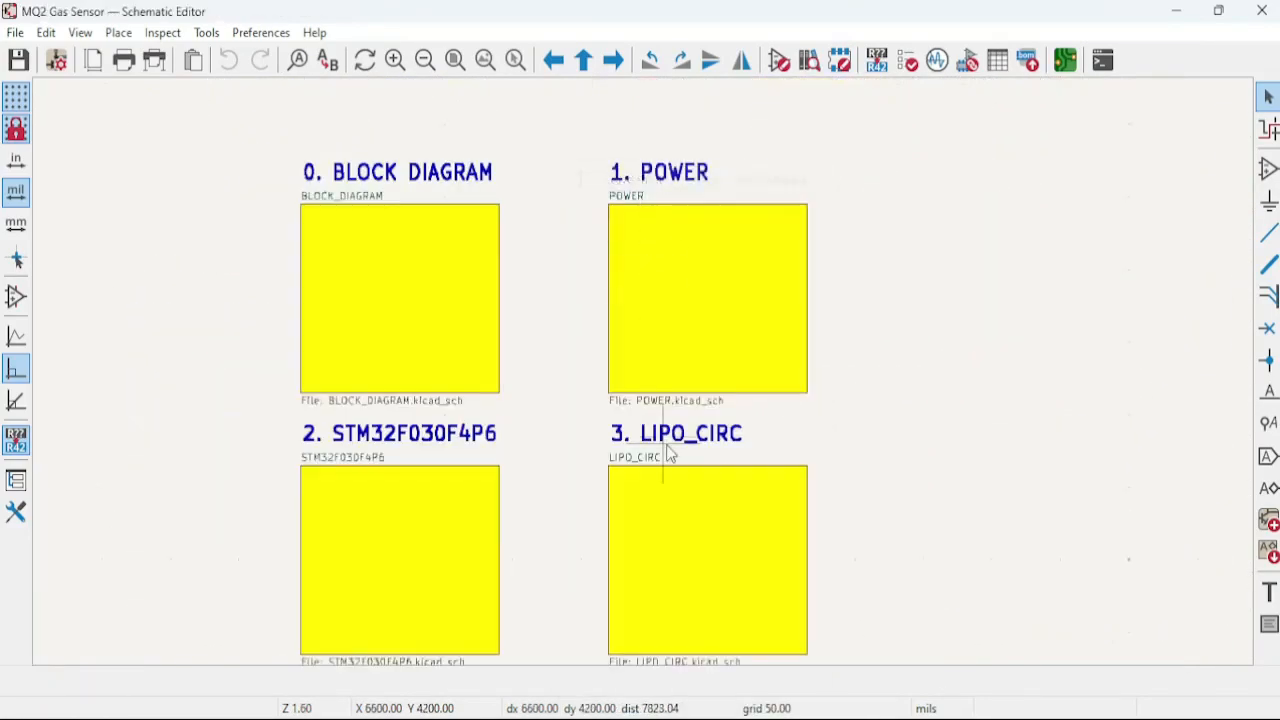
Switch to the PCB layout of the MQ2 Gas Sensor and open the board's 3D model.
mouse_move(830, 719)
click(1005, 652)
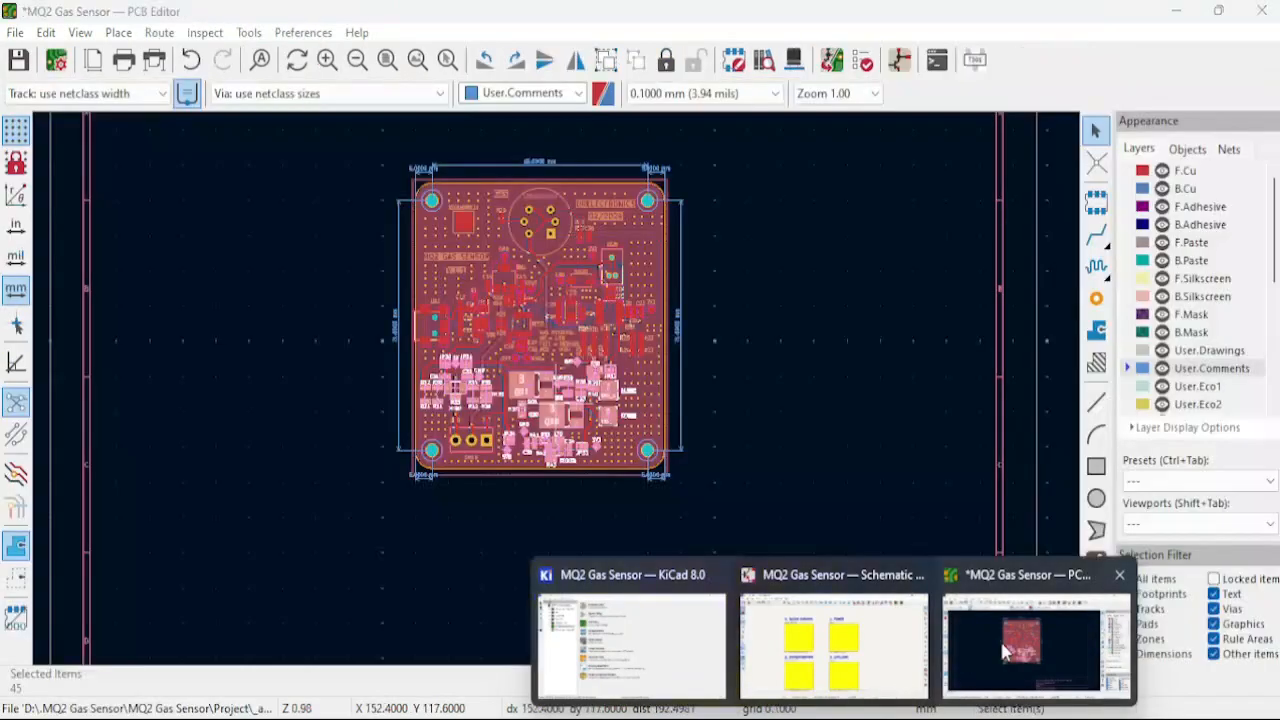
scroll(665, 330, up, 2)
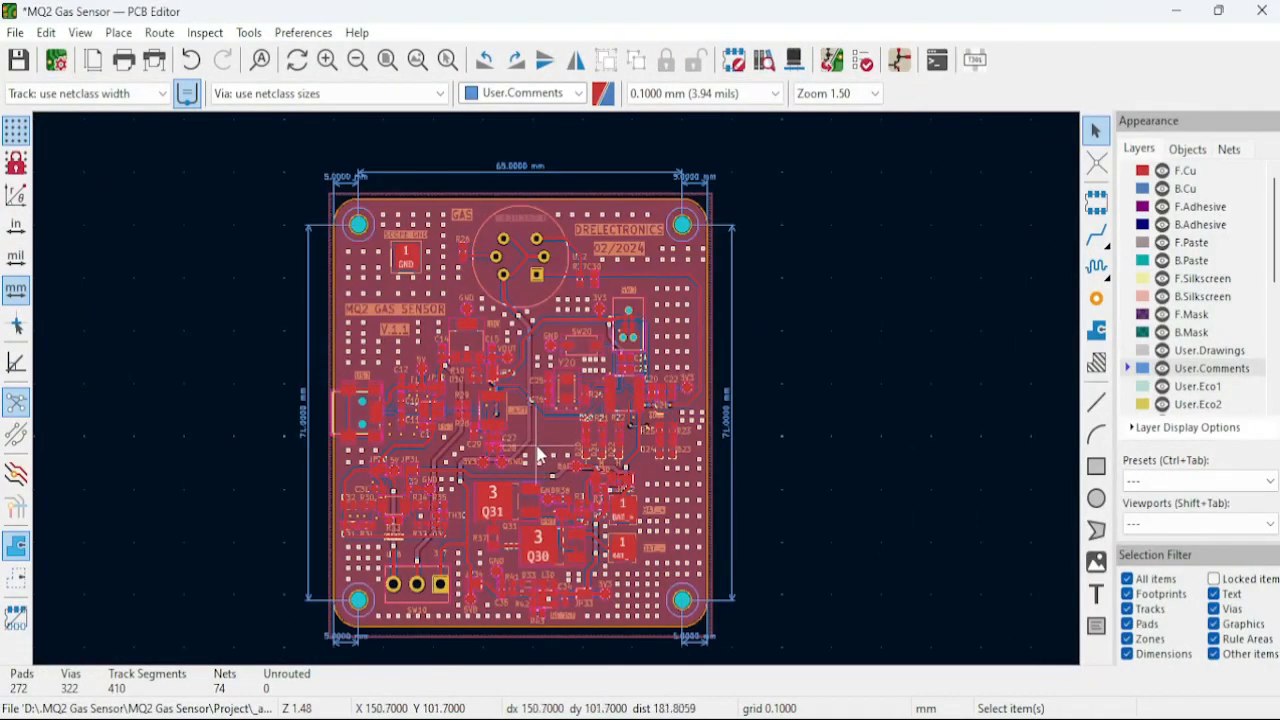
key(alt+3)
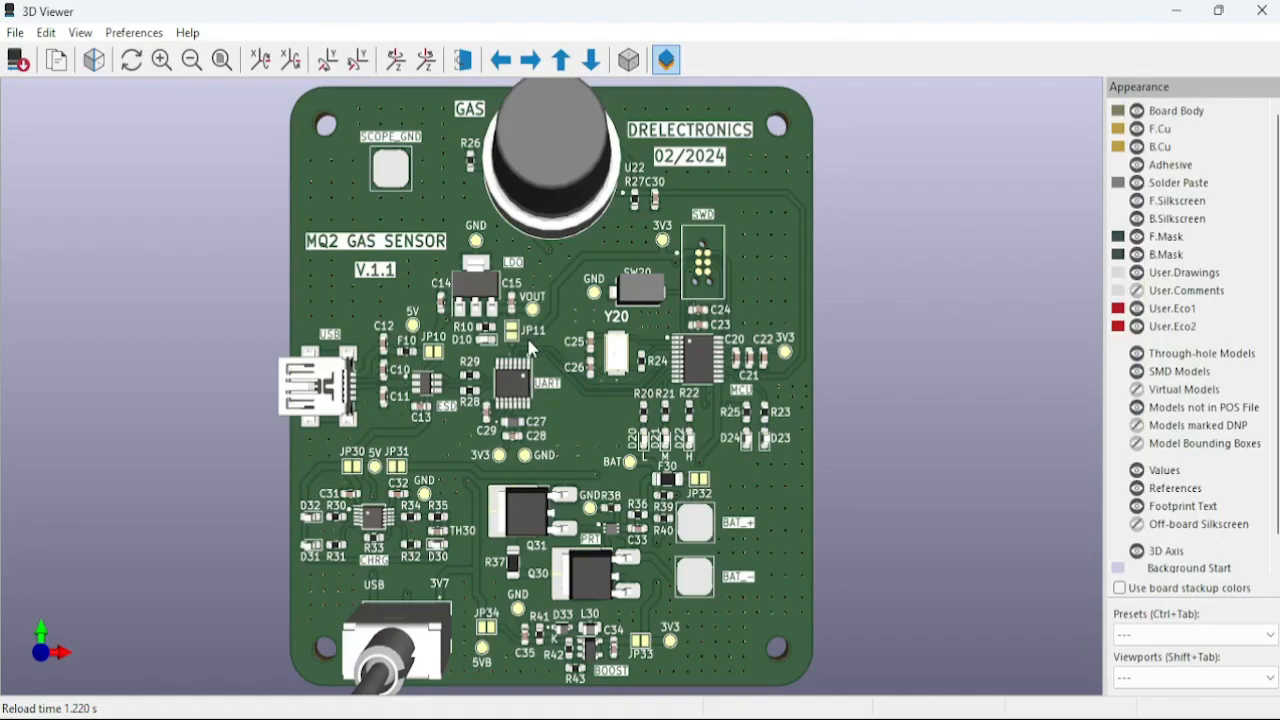
Examine the 3D model around the LDO, the UART chip, and the MCU with crystal Y20 and the SWD connector.
scroll(398, 393, up, 5)
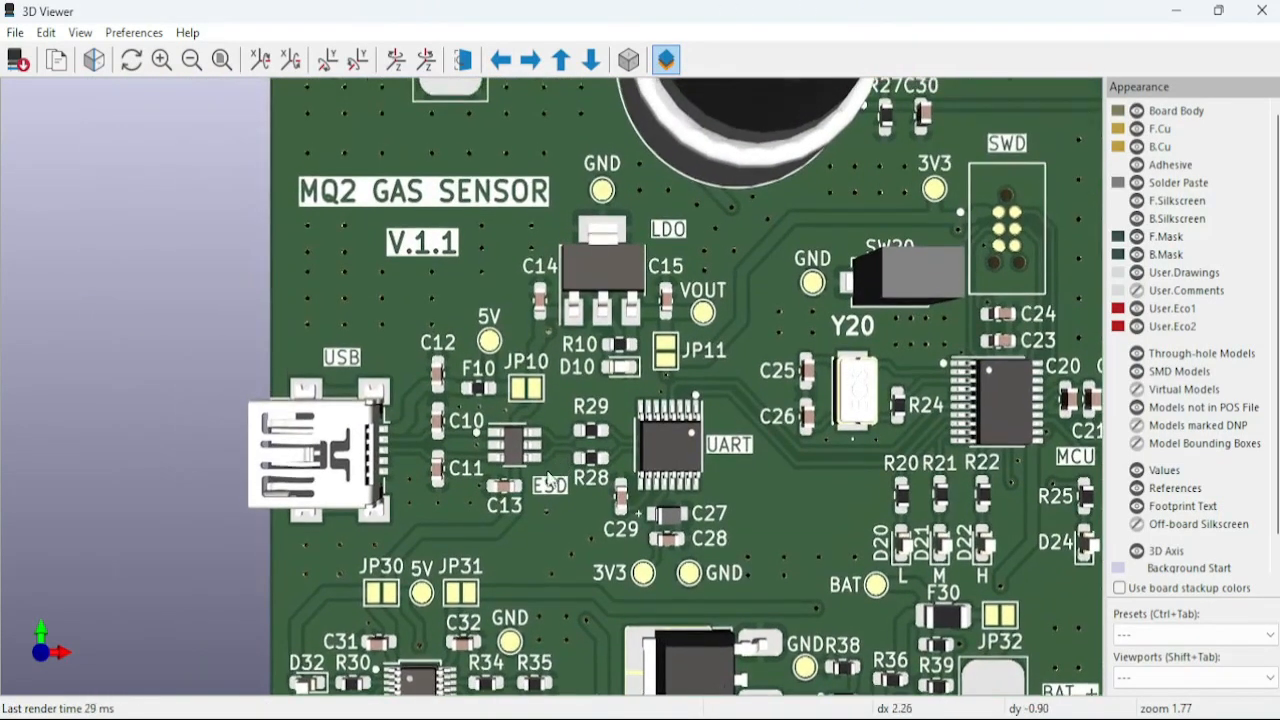
middle_drag(548, 480, 500, 405)
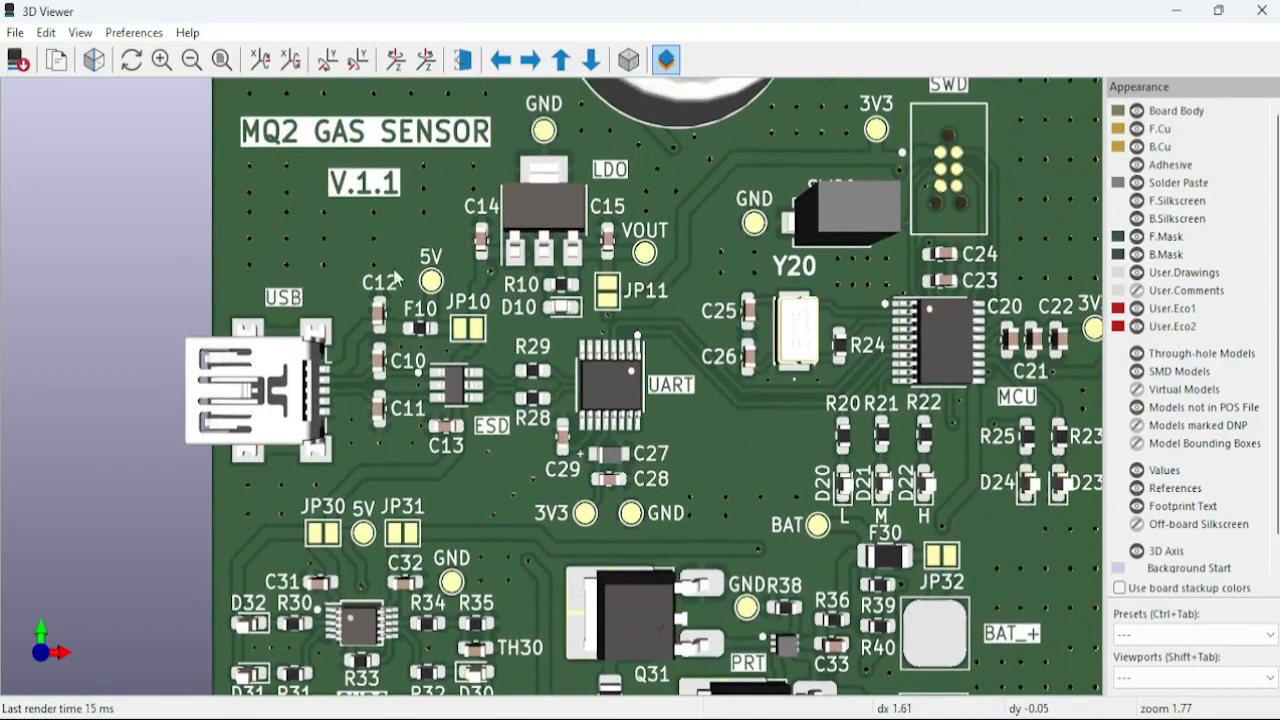
middle_drag(857, 416, 768, 312)
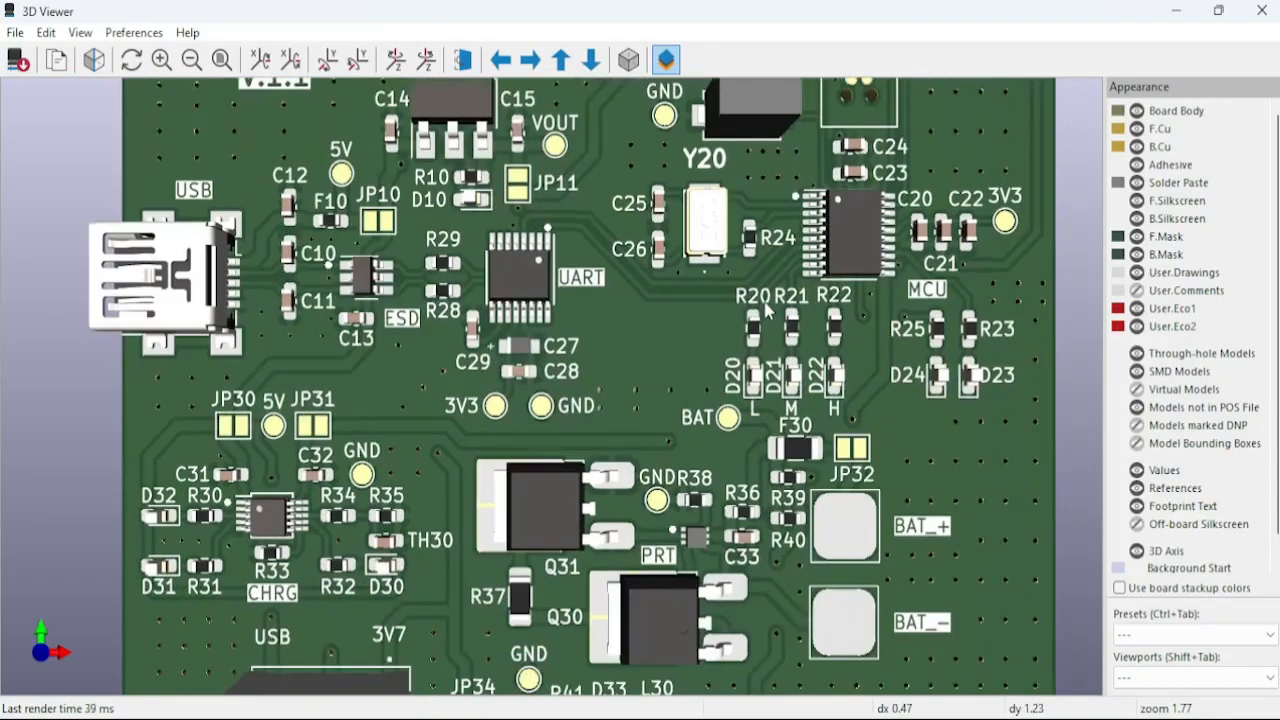
scroll(518, 292, up, 2)
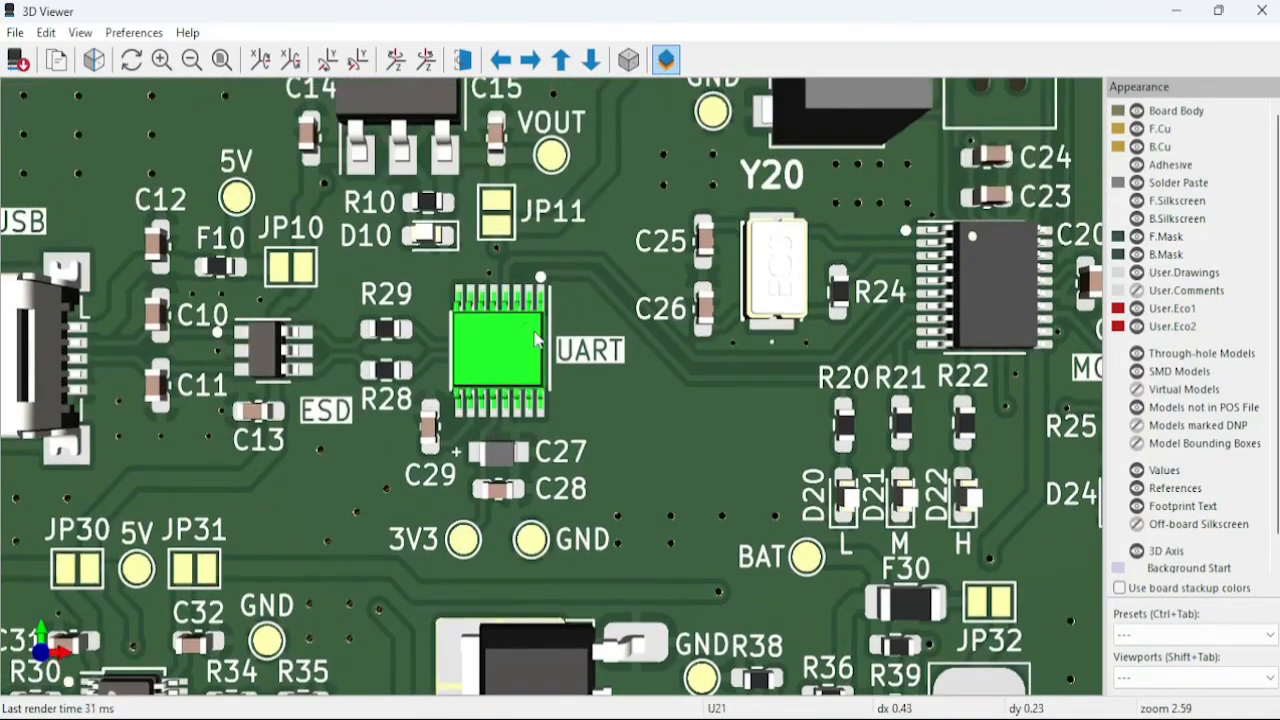
scroll(856, 288, down, 1)
middle_drag(856, 288, 468, 382)
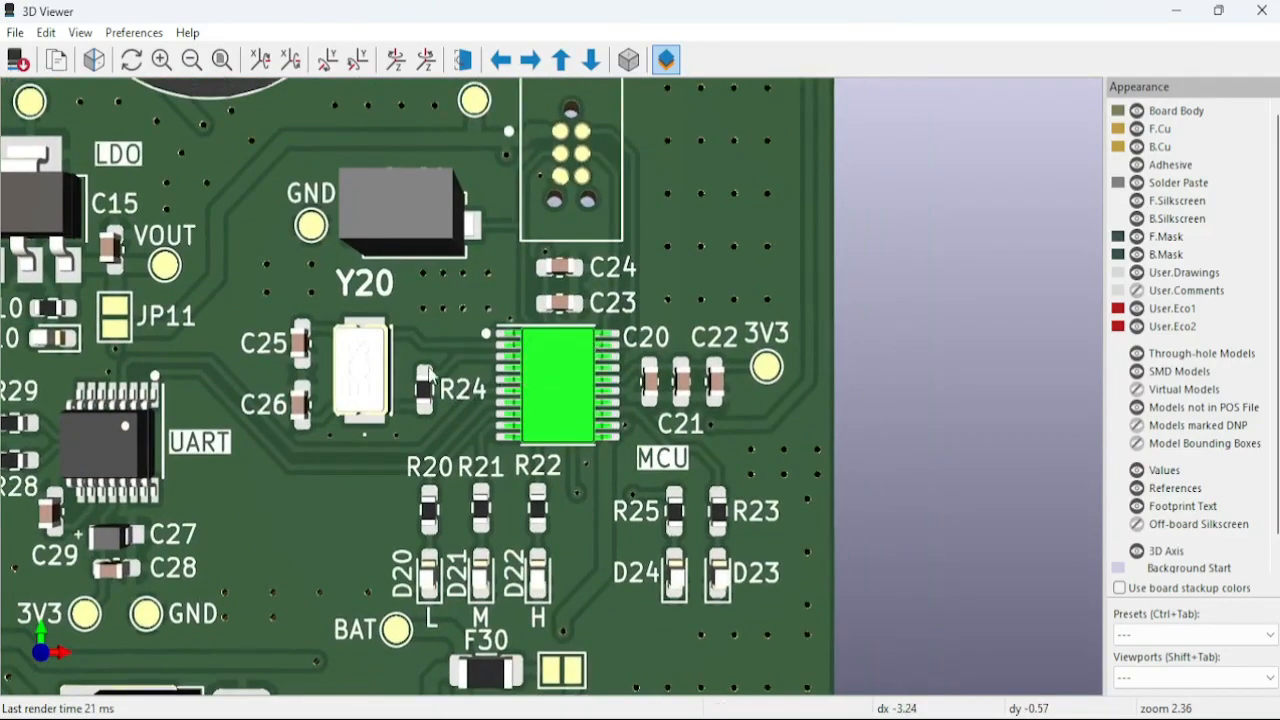
middle_drag(598, 350, 732, 460)
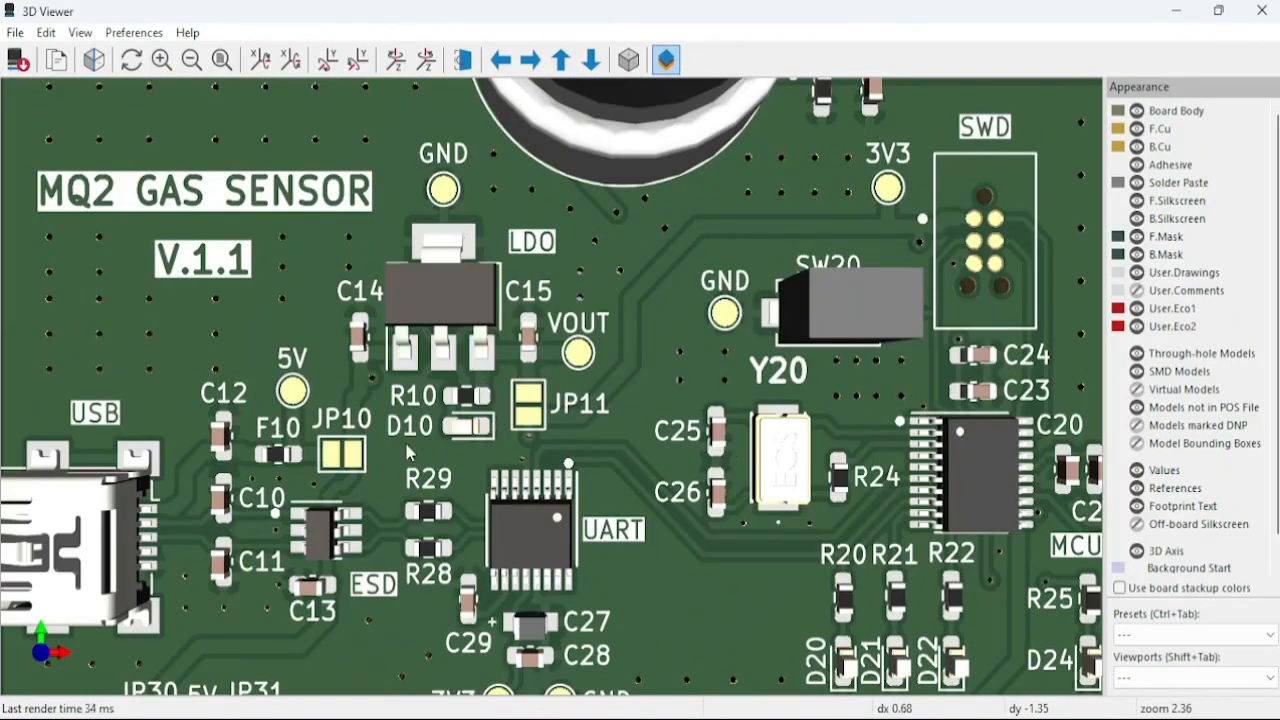
Examine the 3D model of the CHRG charging circuit and the PRT protection circuit with MOSFETs Q30 and Q31.
middle_drag(410, 454, 540, 278)
middle_drag(479, 571, 428, 242)
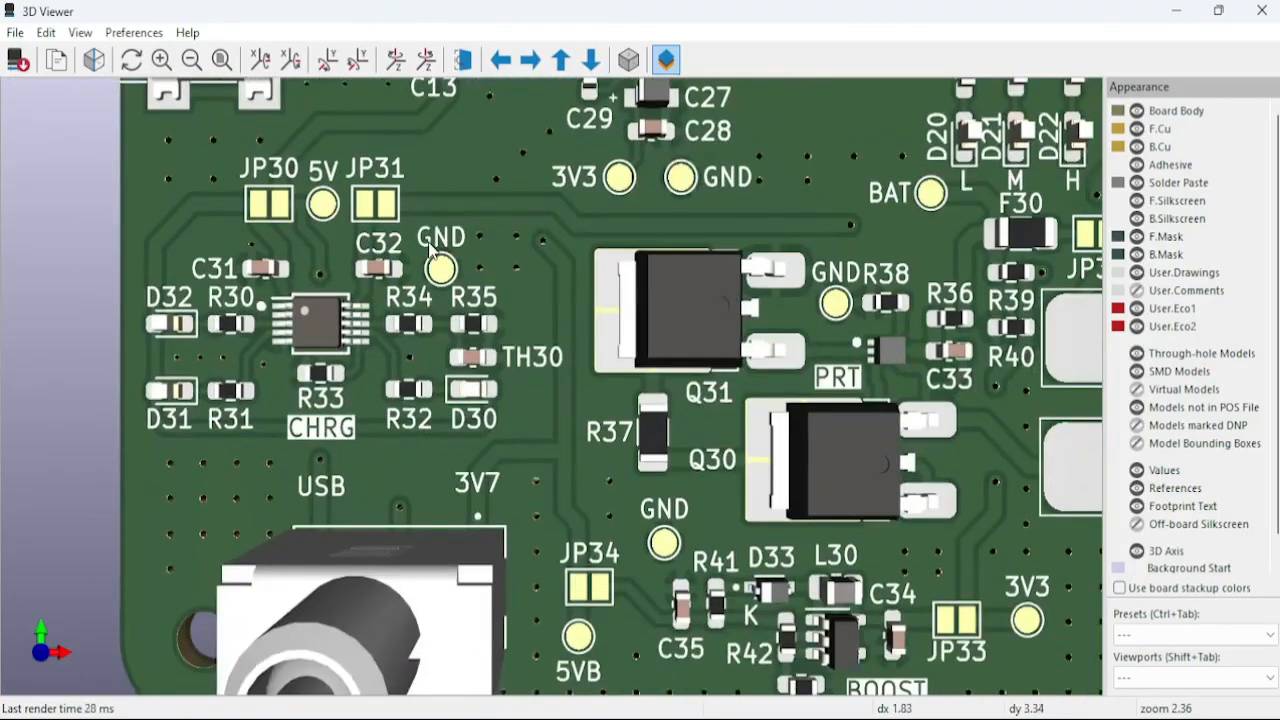
scroll(721, 316, down, 2)
middle_drag(709, 190, 669, 402)
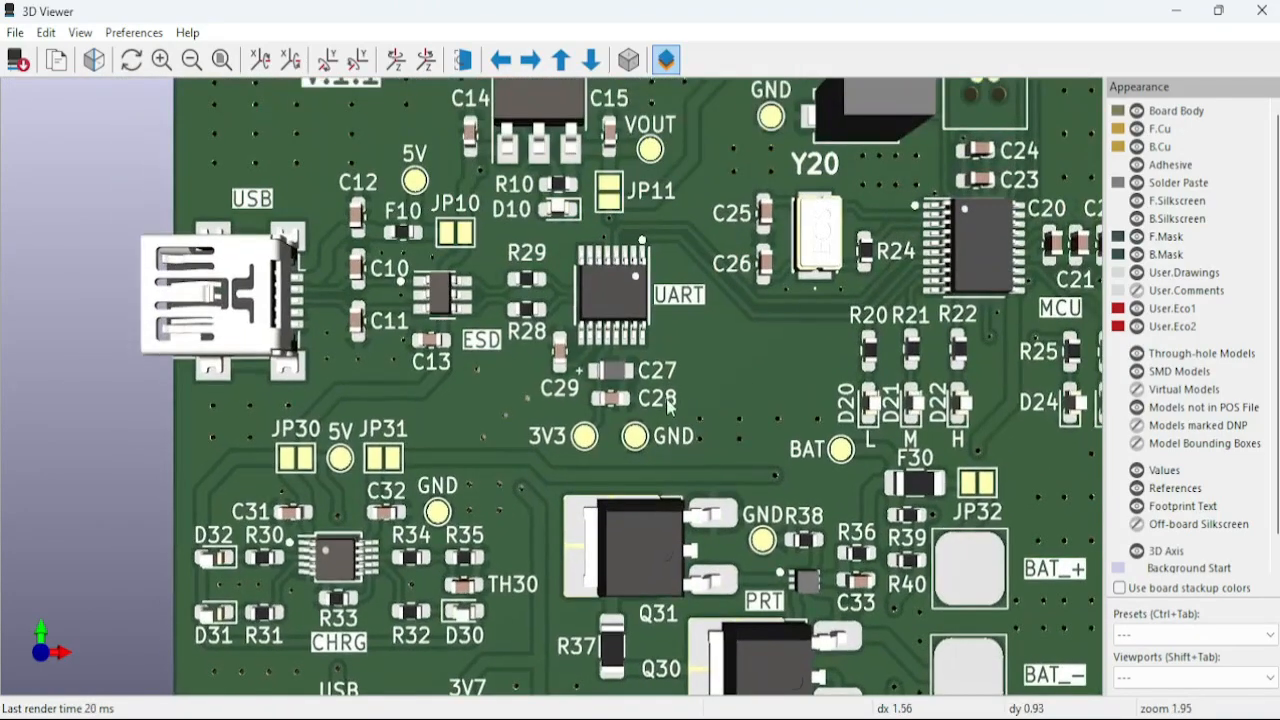
Inspect the USB connector, fuse F10, jumper JP10 and ESD chip closely in the 3D model.
middle_drag(436, 186, 426, 258)
scroll(428, 280, up, 6)
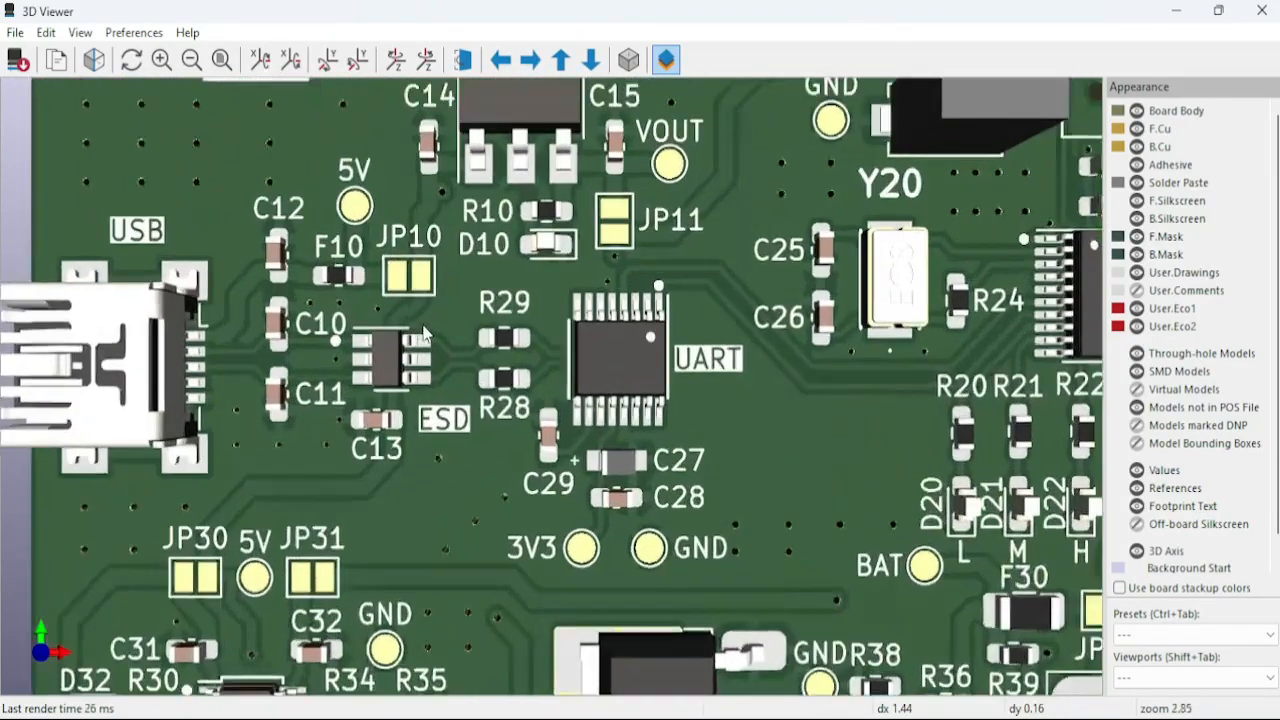
key(Left)
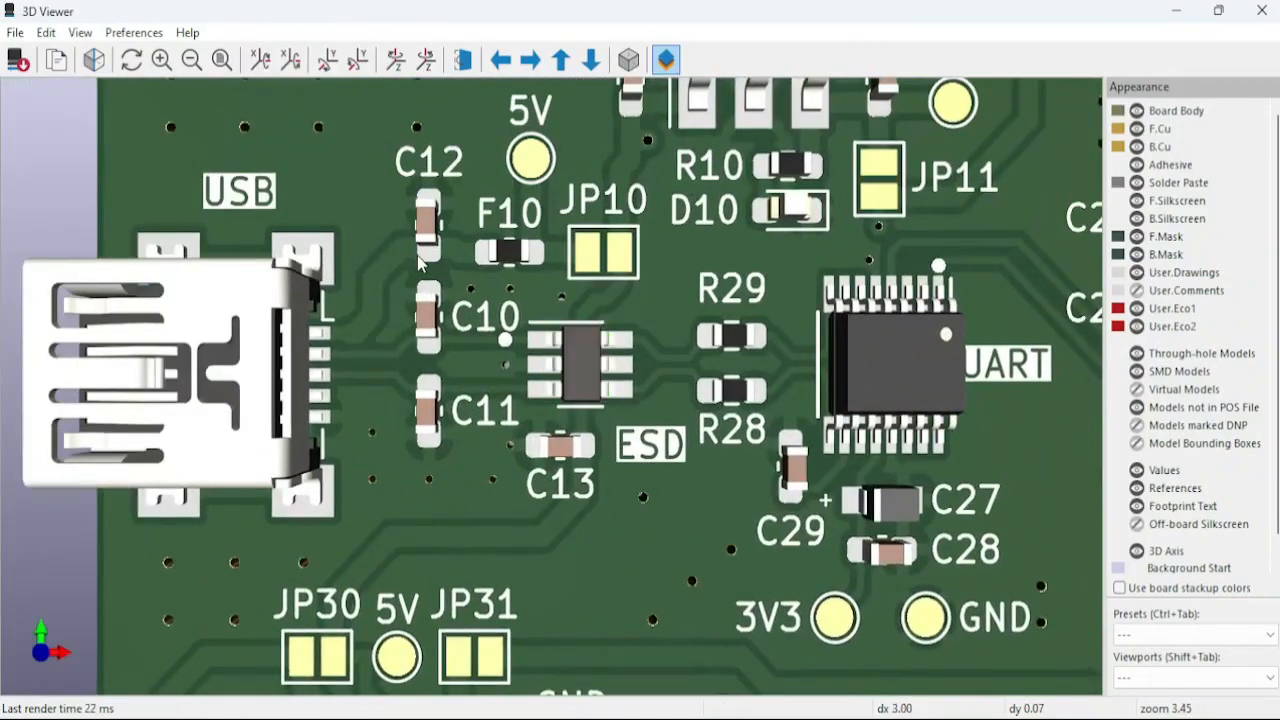
scroll(548, 258, down, 3)
scroll(602, 225, up, 4)
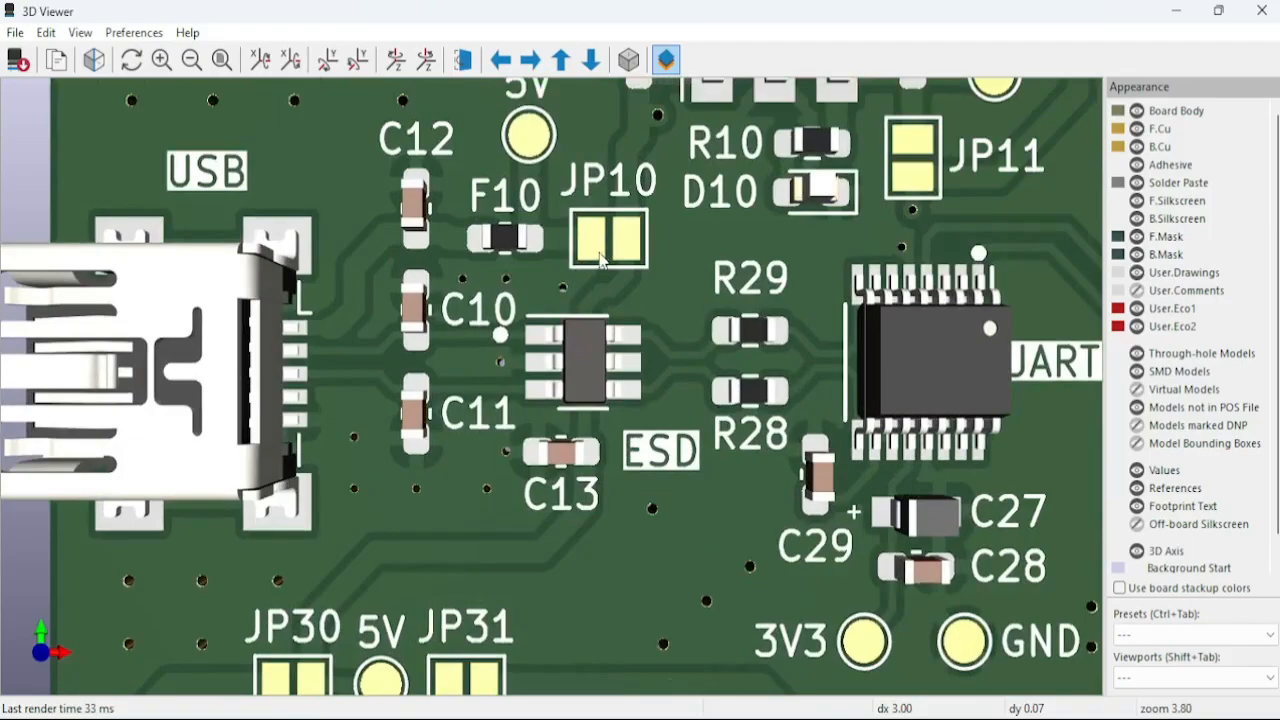
Survey the 3D model from the gas sensor down to the battery pads and BOOST circuit, and back to the LDO area.
scroll(601, 257, down, 10)
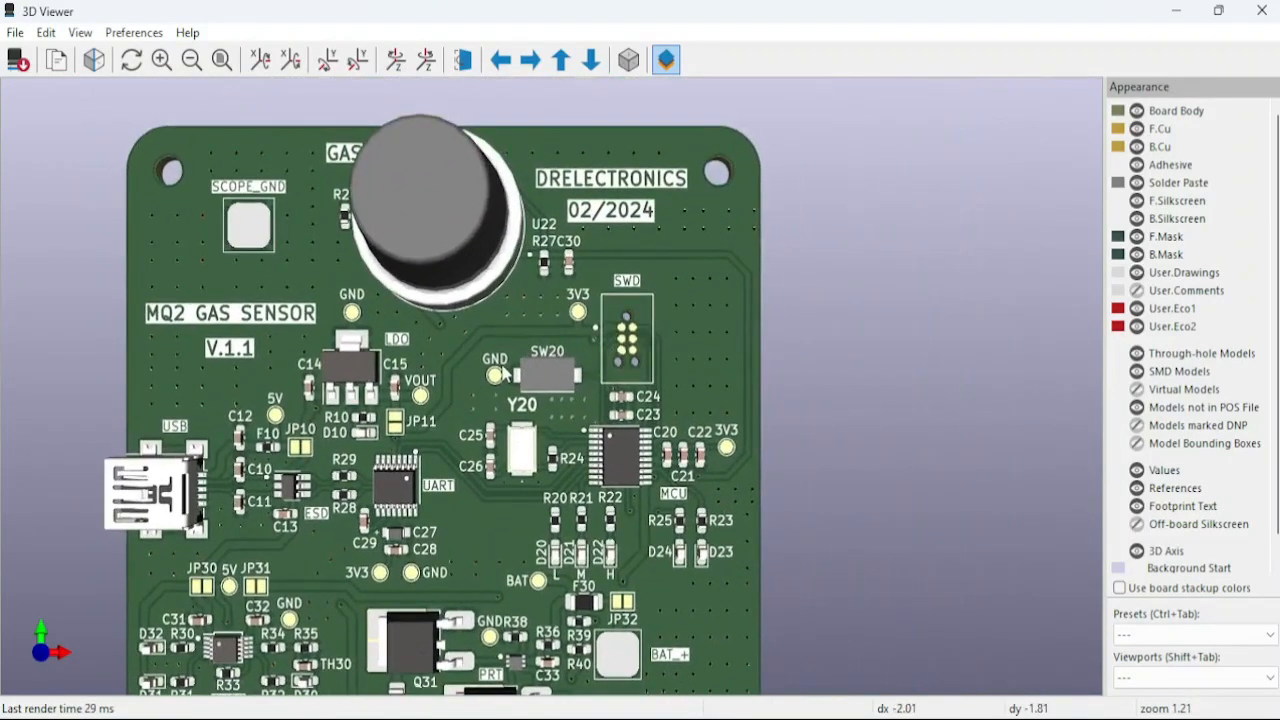
middle_drag(519, 412, 508, 277)
middle_drag(477, 506, 496, 380)
scroll(472, 495, up, 2)
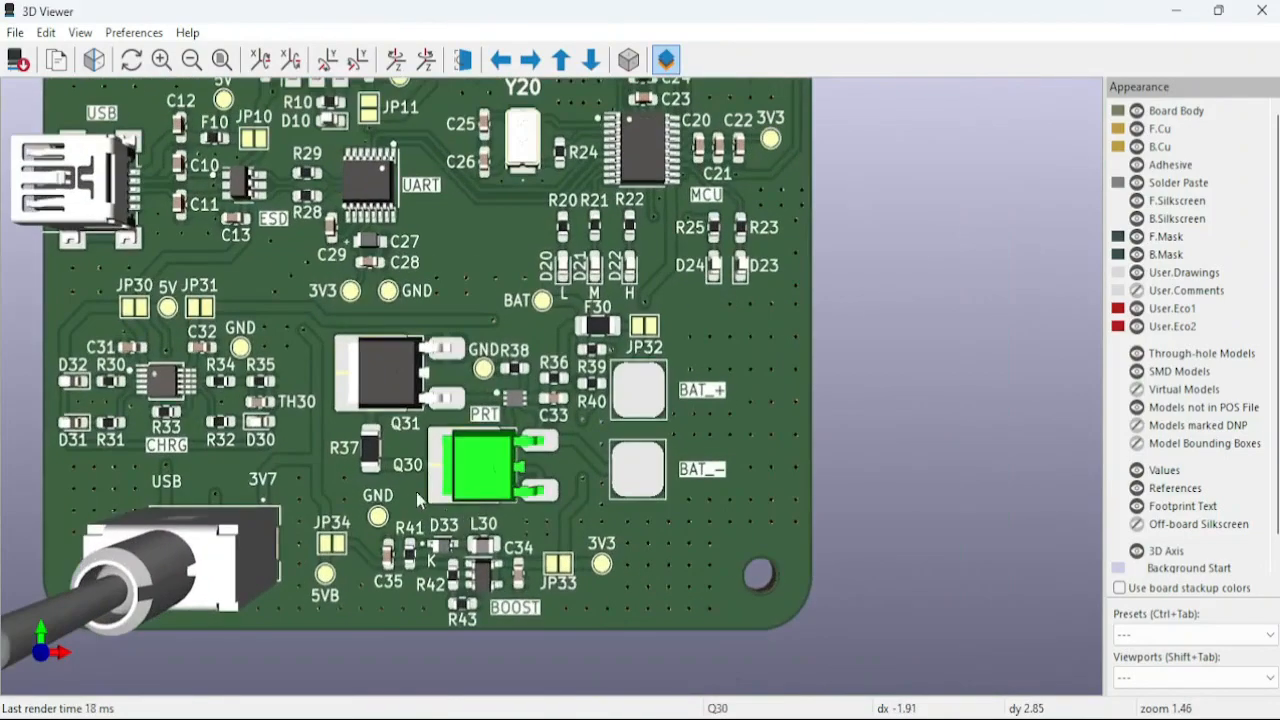
middle_drag(340, 422, 415, 471)
middle_drag(521, 222, 573, 447)
scroll(488, 430, up, 2)
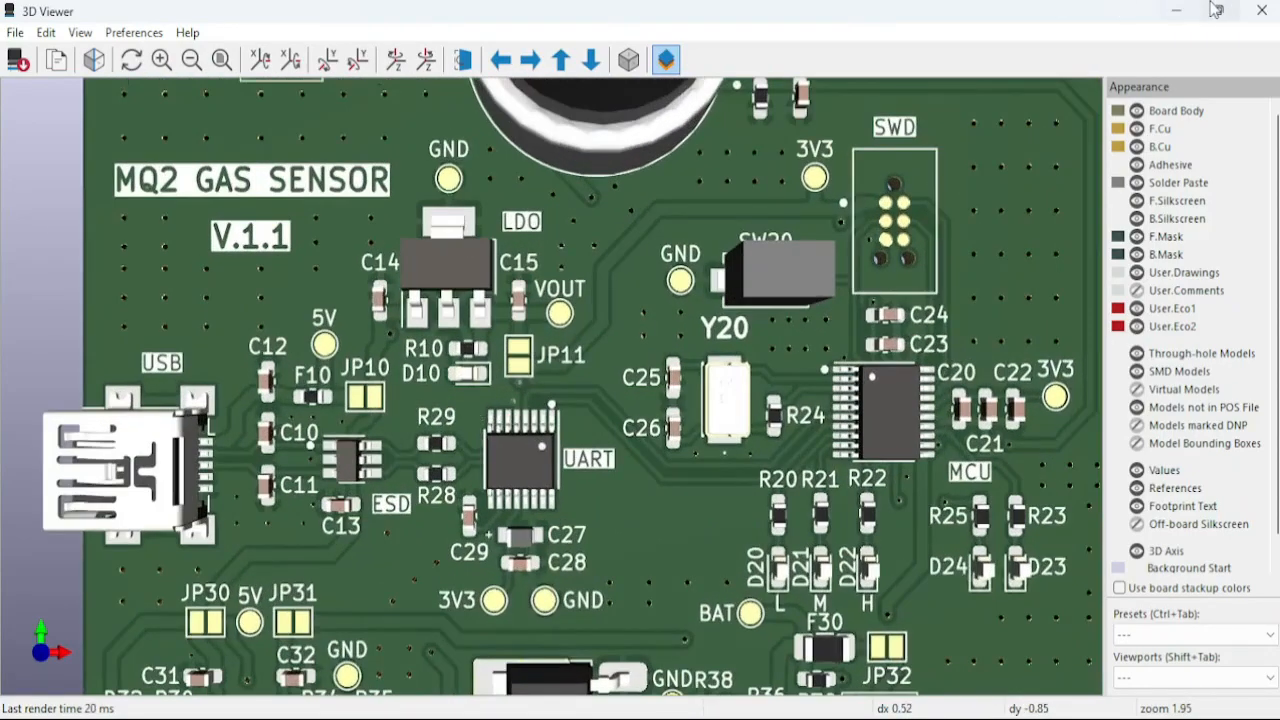
Close the 3D model and inspect the copper routing from the LDO through JP10 and the ESD chip to the UART.
click(1262, 10)
scroll(573, 383, up, 6)
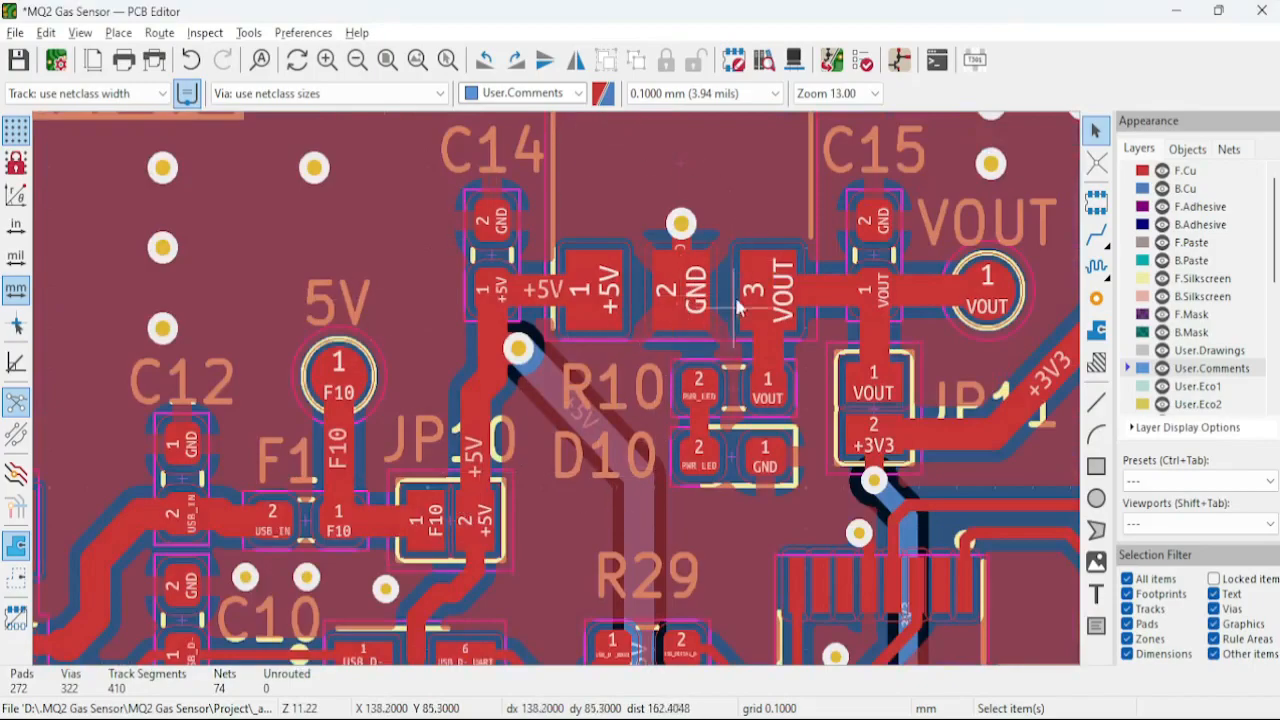
scroll(650, 350, down, 4)
scroll(558, 398, up, 4)
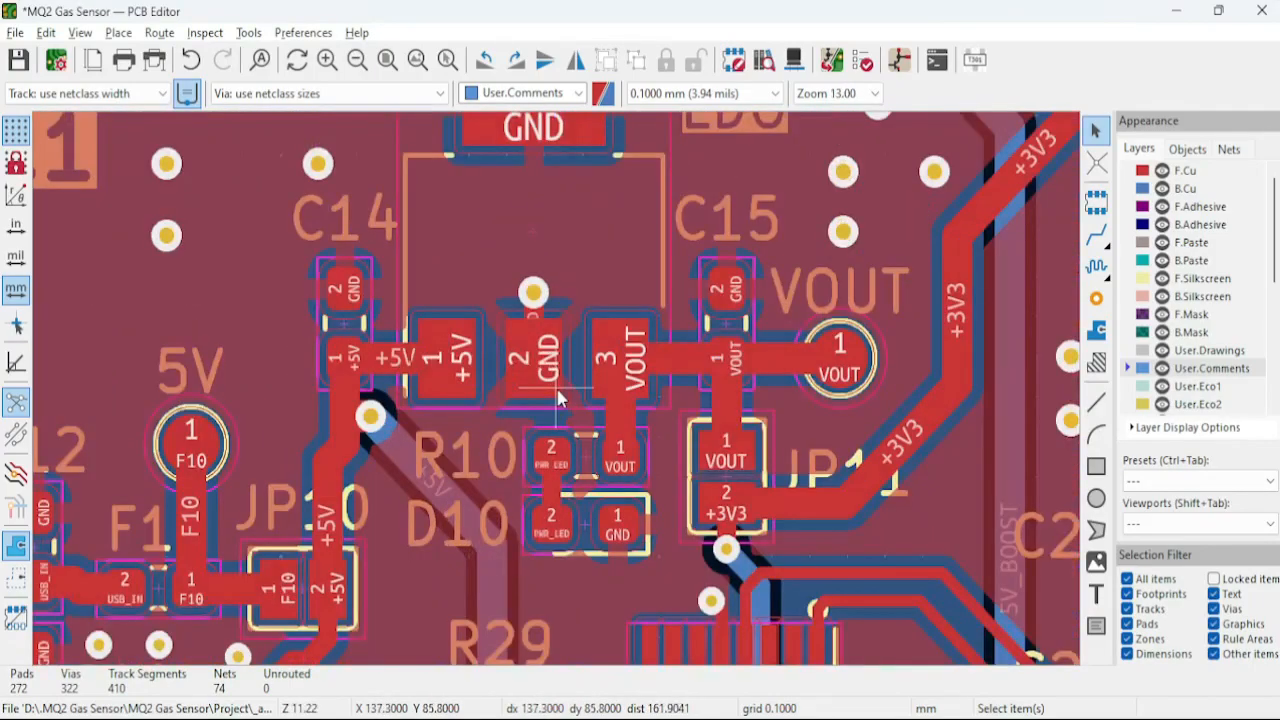
middle_drag(518, 494, 675, 250)
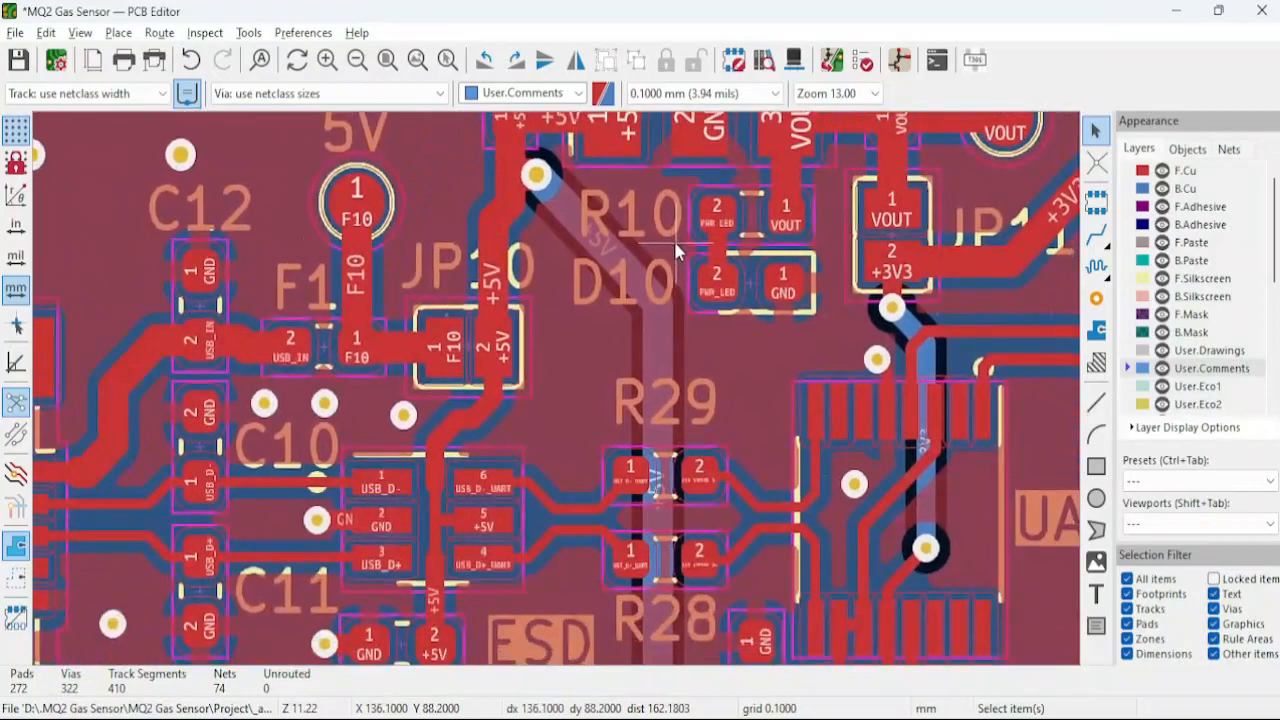
scroll(675, 250, down, 5)
middle_drag(745, 380, 505, 350)
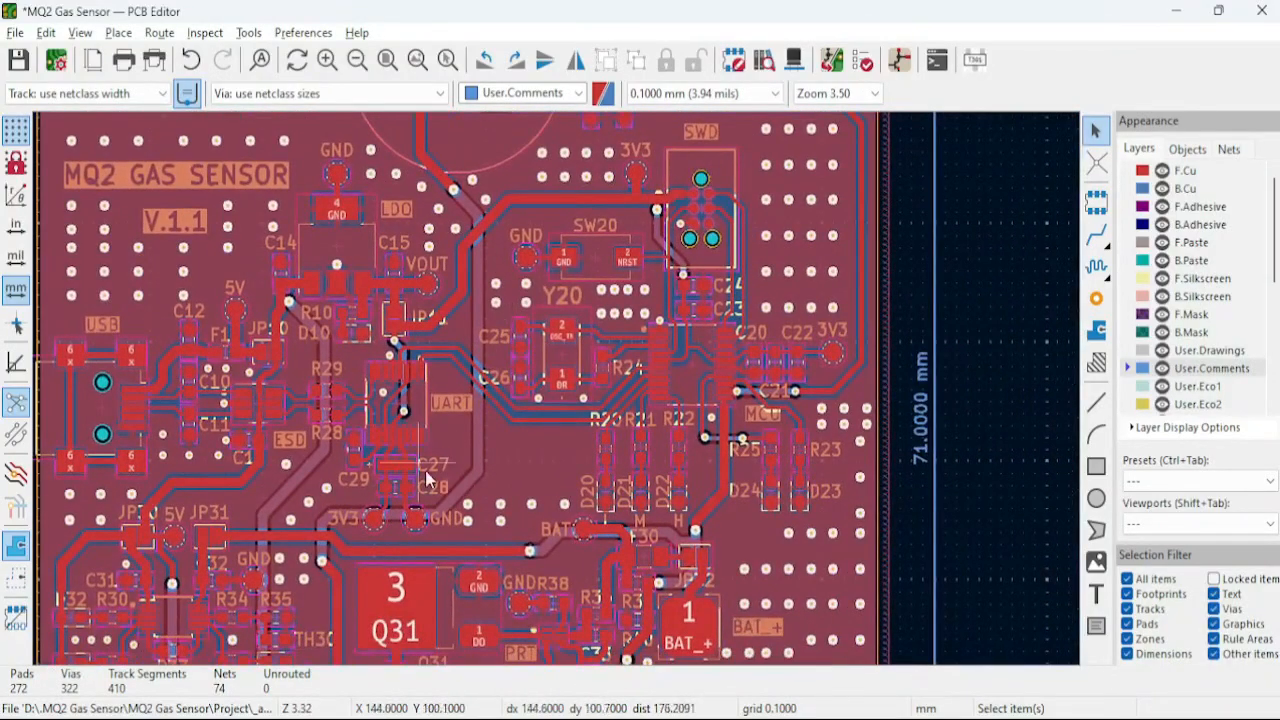
Examine the charging IC's pad routing to C31, R30, R33, R34 and jumpers JP30 and JP31 in the PCB layout.
middle_drag(417, 500, 484, 292)
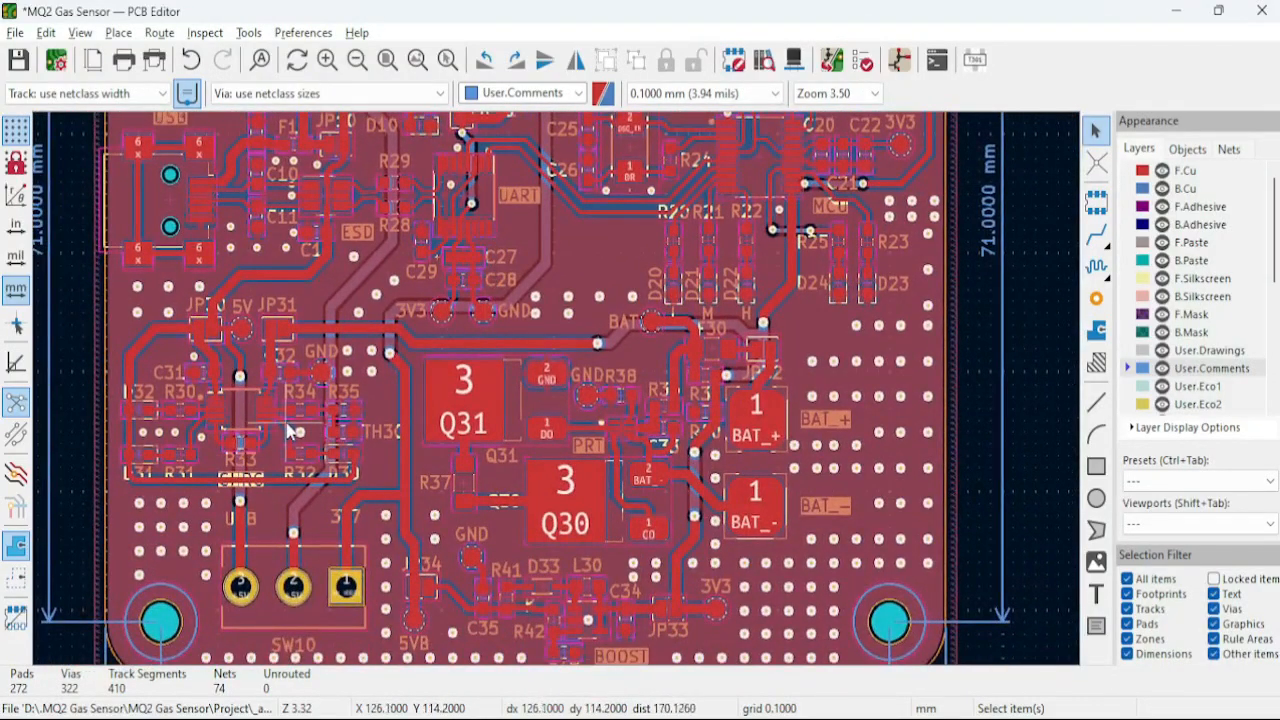
scroll(240, 420, up, 6)
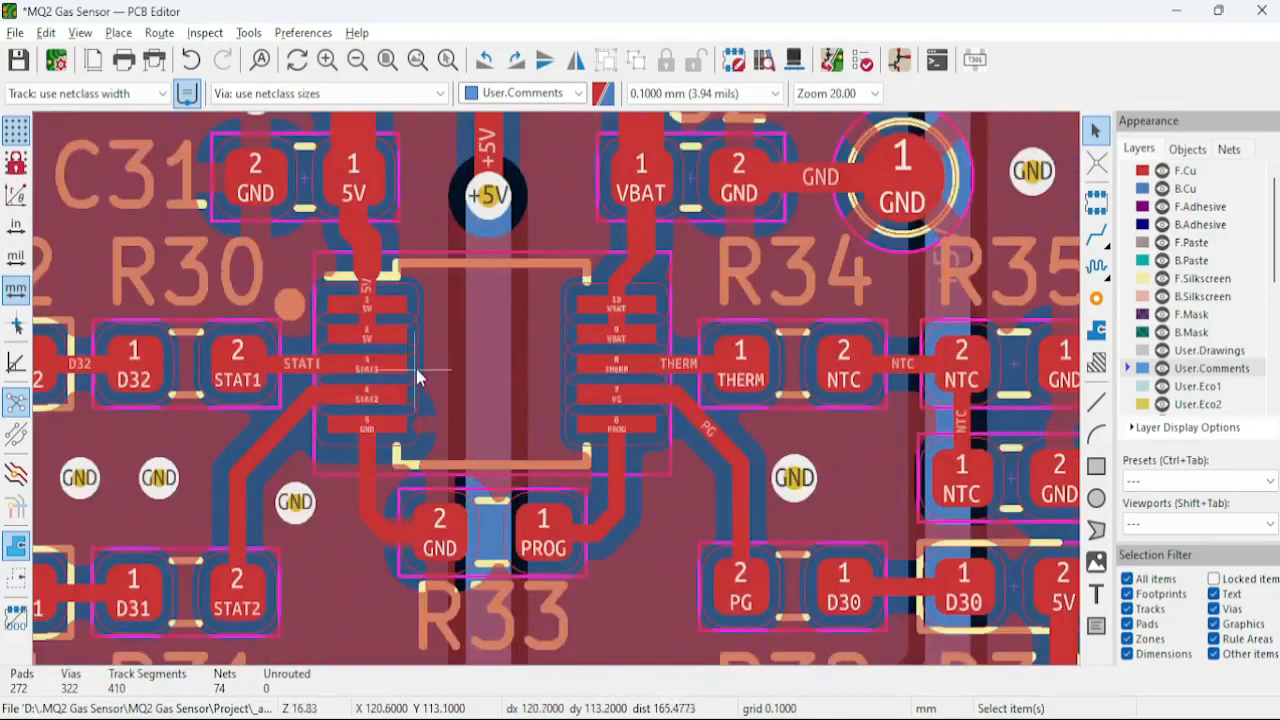
scroll(500, 370, up, 3)
scroll(550, 355, down, 2)
scroll(545, 385, up, 4)
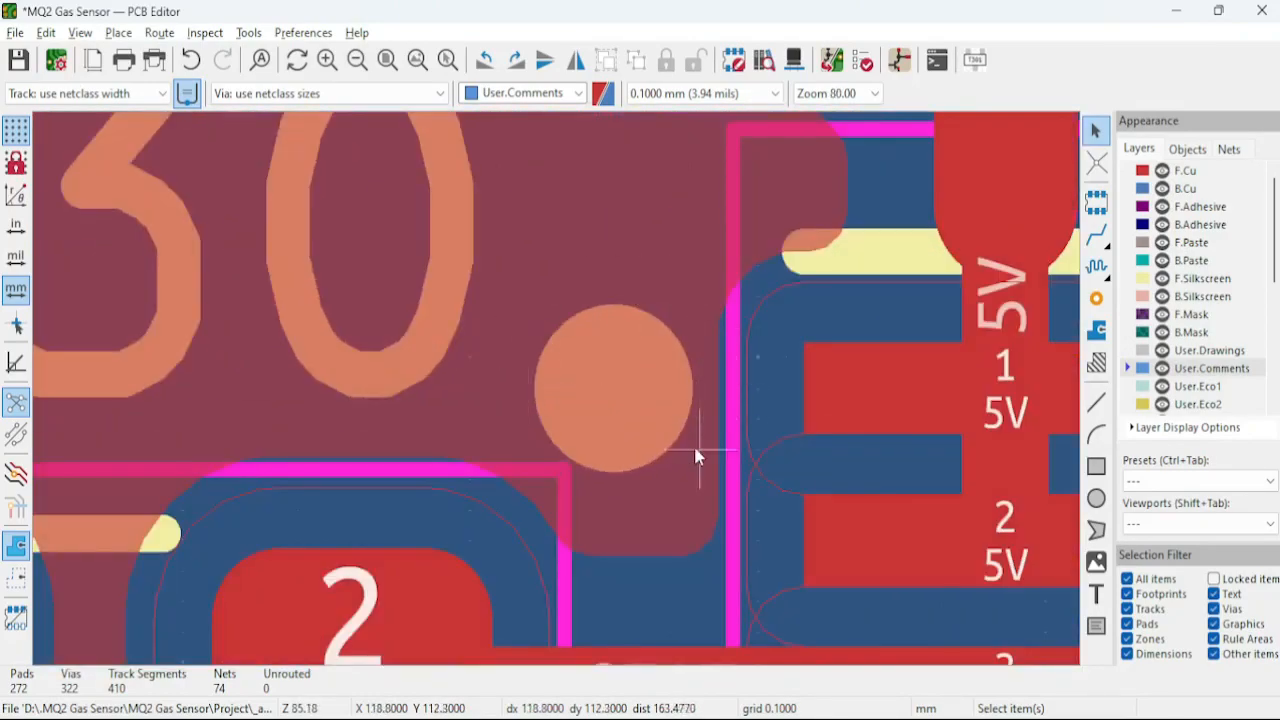
scroll(705, 434, down, 8)
scroll(630, 310, up, 3)
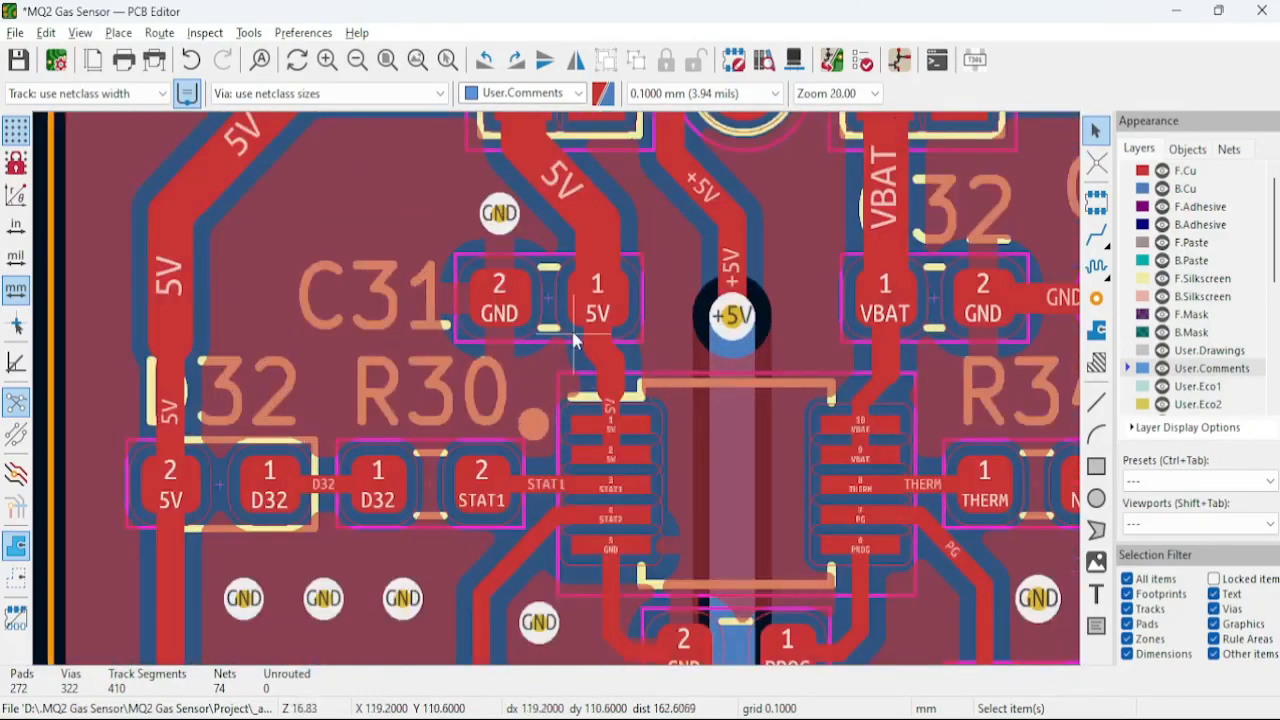
scroll(600, 330, up, 1)
scroll(700, 360, down, 4)
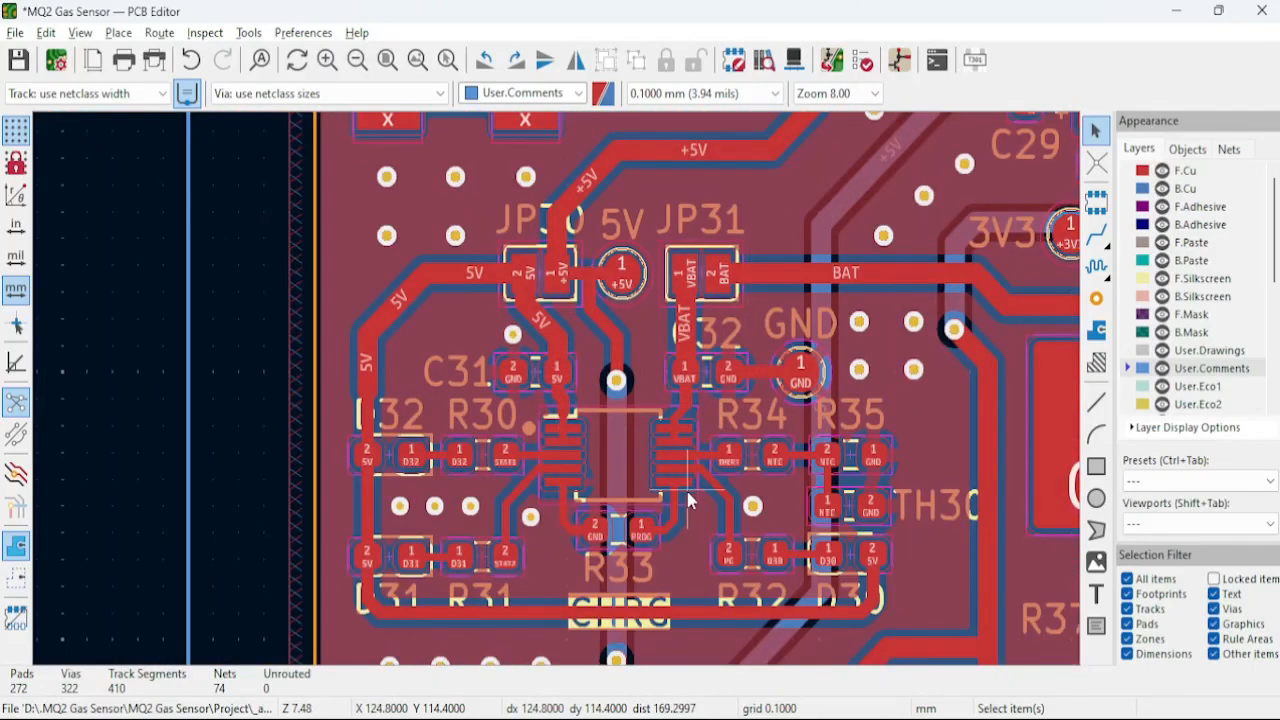
View the whole board layout with its outline dimensions and reopen the 3D model.
scroll(763, 383, down, 4)
middle_drag(650, 342, 394, 470)
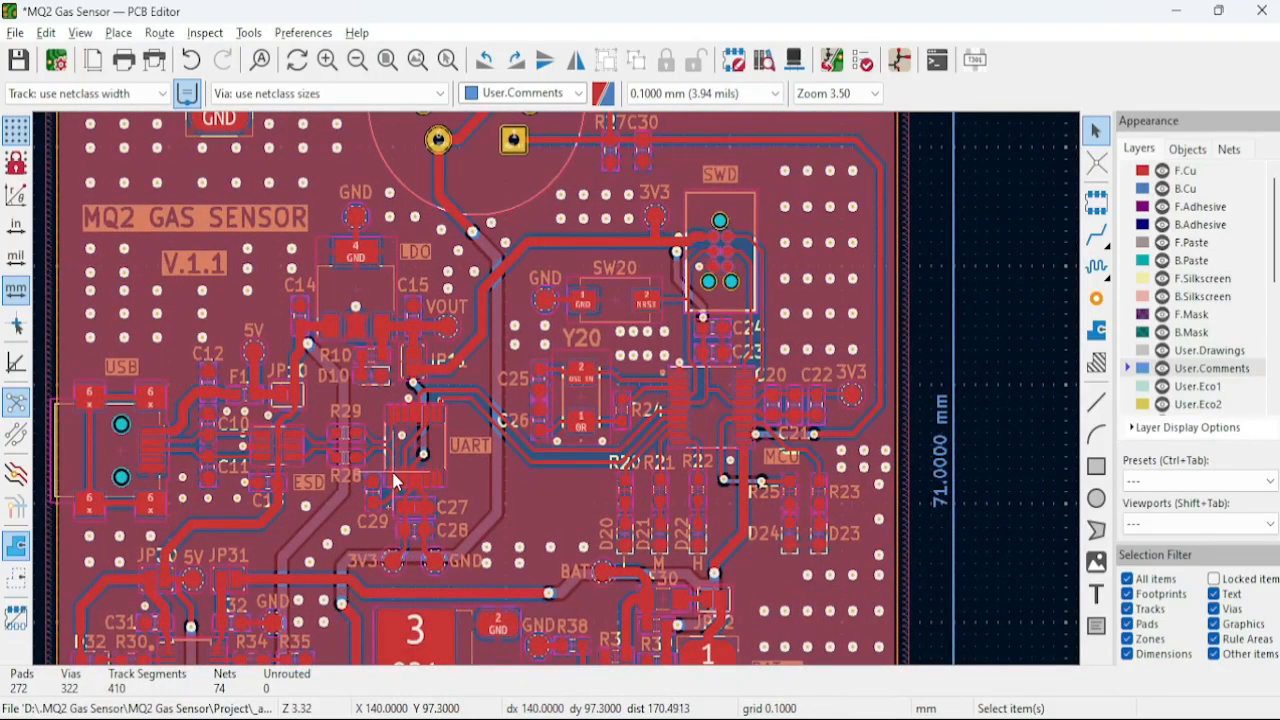
scroll(409, 376, down, 1)
scroll(574, 434, up, 1)
scroll(599, 469, down, 1)
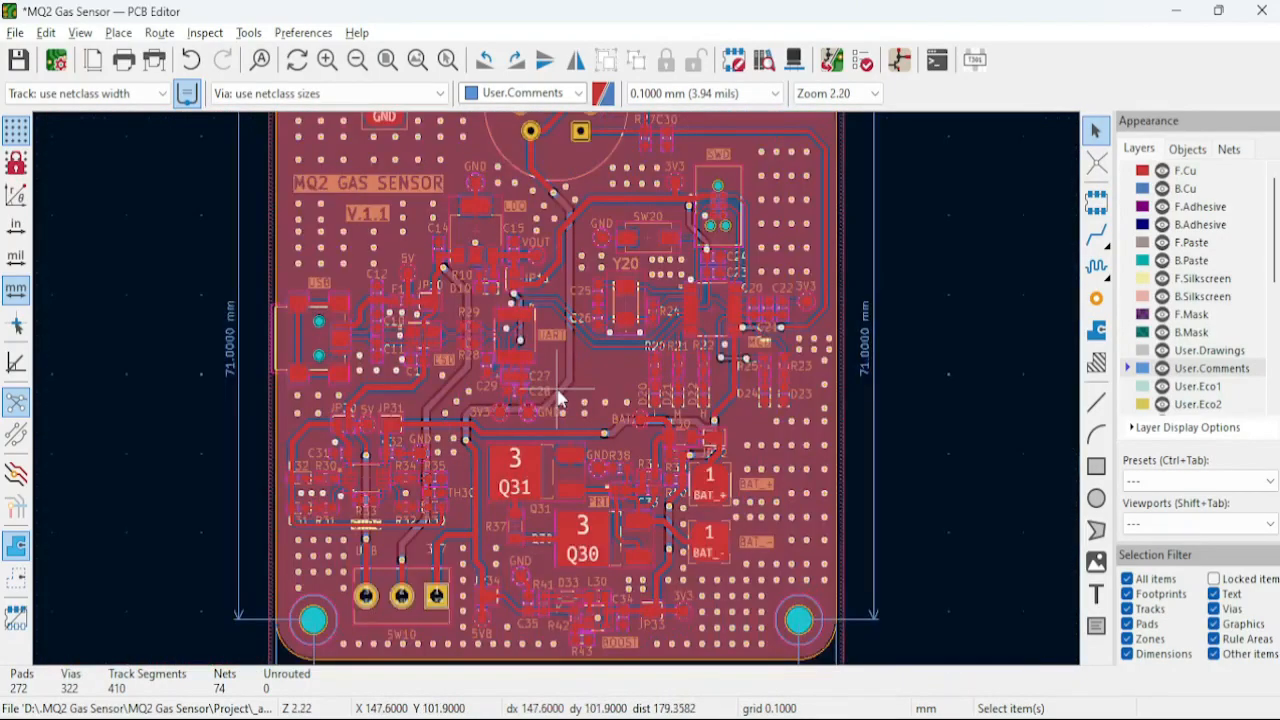
scroll(558, 398, down, 1)
middle_drag(574, 317, 545, 343)
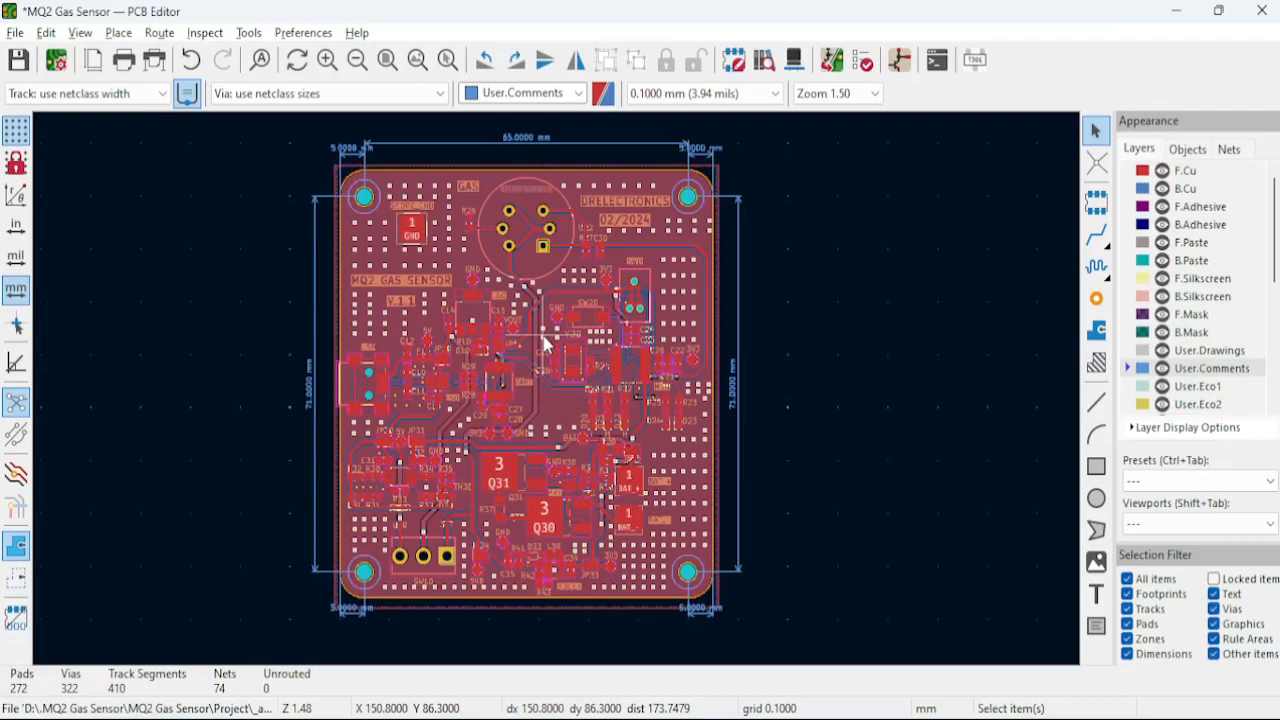
key(alt+3)
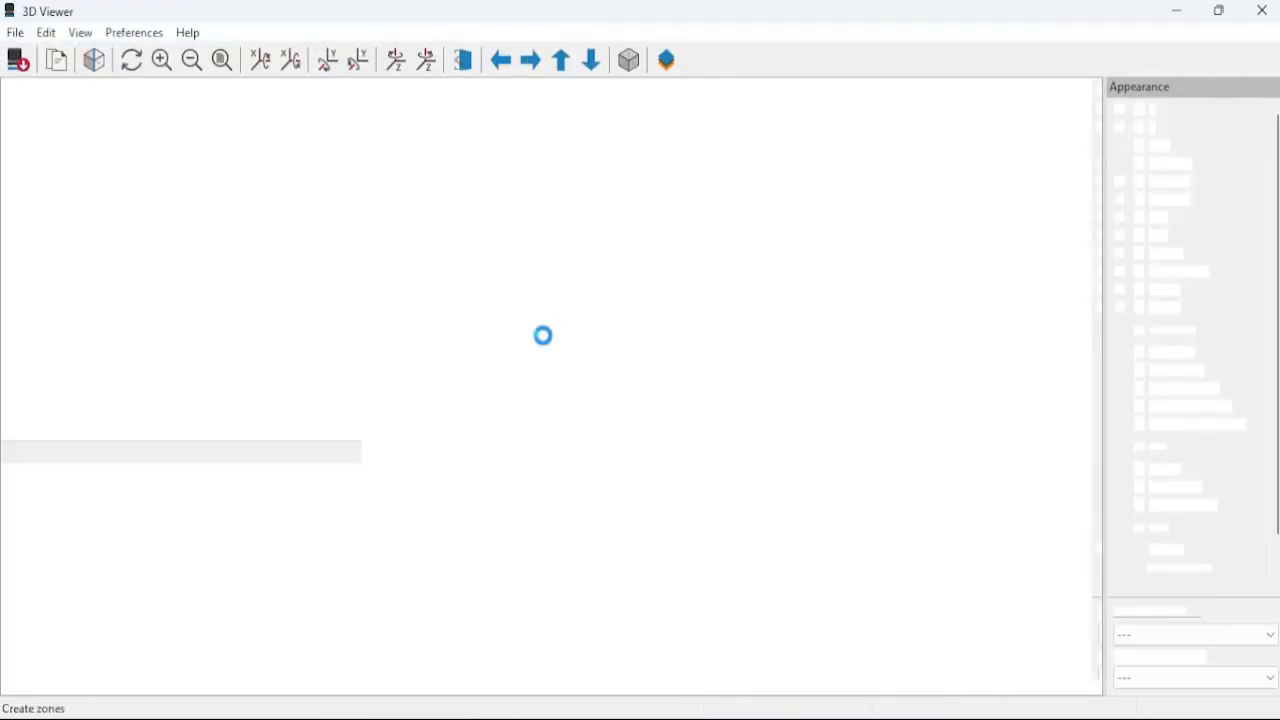